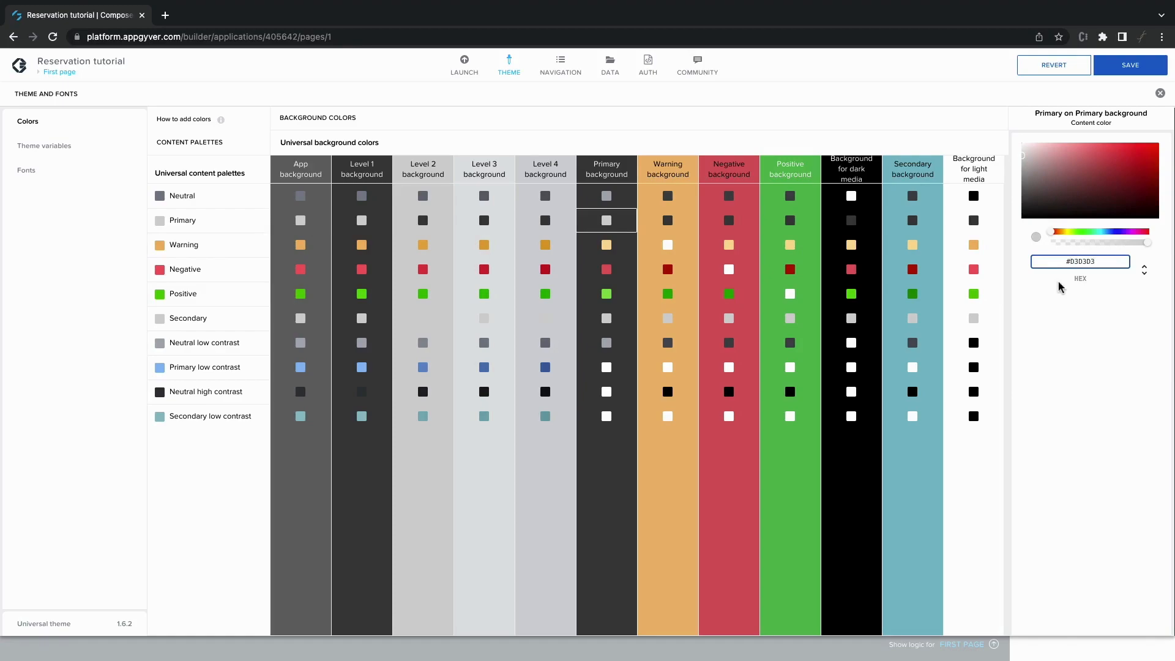
Step: Copy the Primary background color #3E3D3D to the Secondary content color on the Level 2, Level 3 and Level 4 backgrounds, and close the theme editor
click(607, 171)
double_click(1082, 379)
key(super+c)
click(422, 320)
double_click(1071, 260)
key(super+v)
click(484, 319)
double_click(1071, 260)
key(super+v)
click(546, 318)
double_click(1071, 260)
key(super+v)
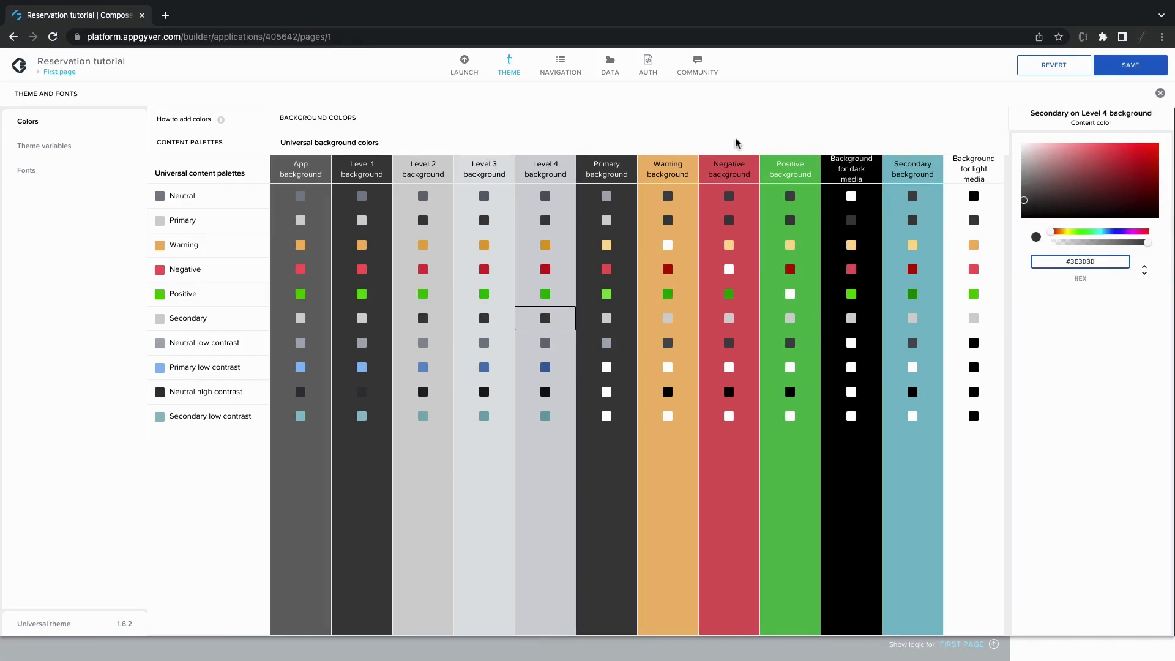
click(506, 67)
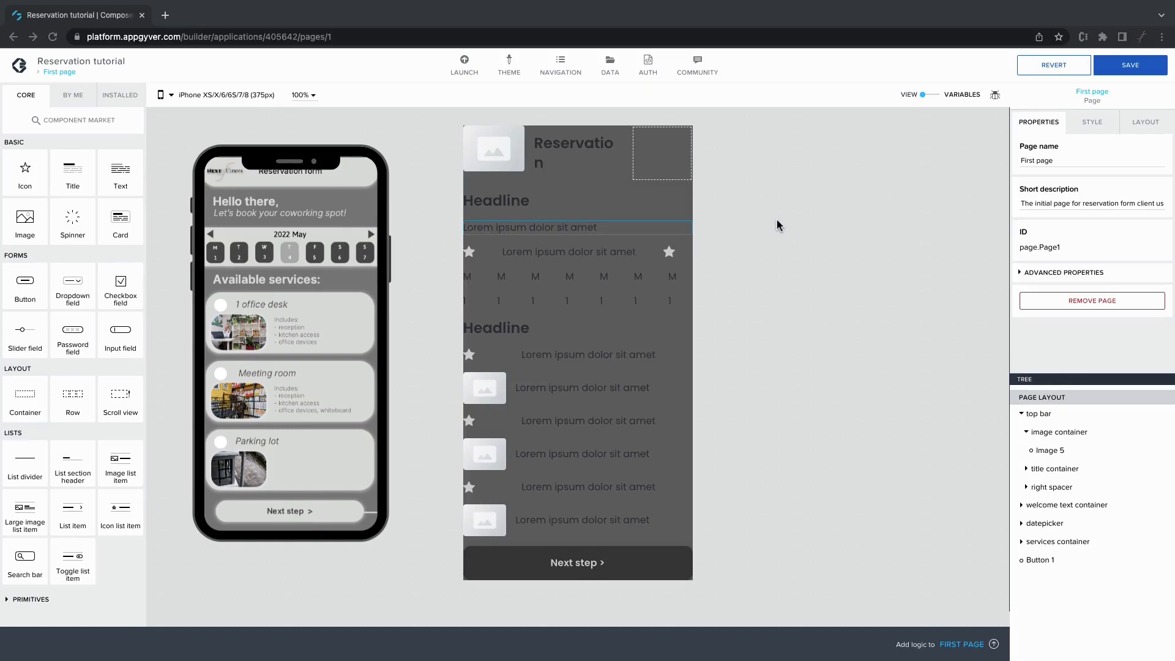
Step: Edit the top bar container's Layout Container style and set its background color to Level 2 background
click(1041, 414)
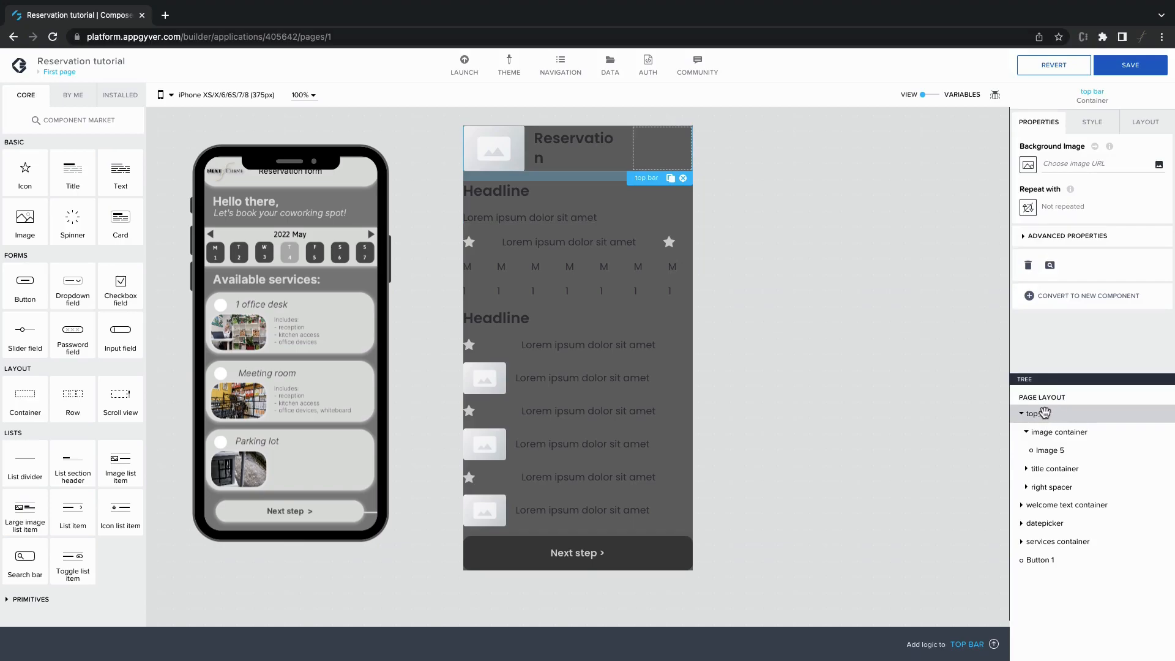
click(1088, 127)
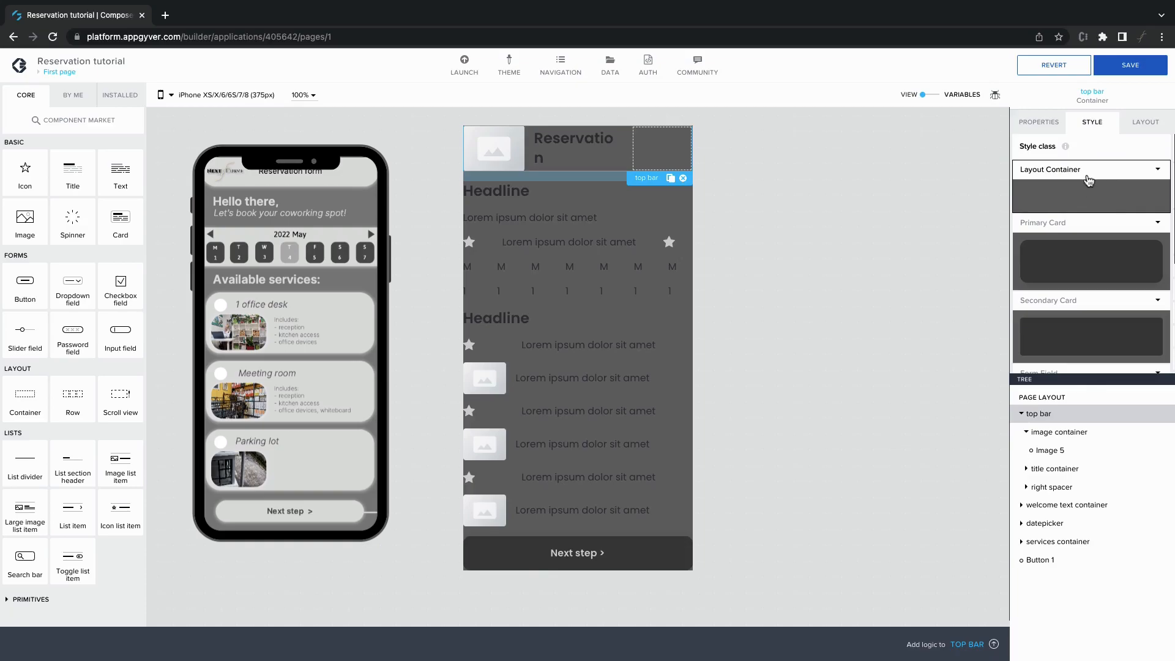
click(1155, 177)
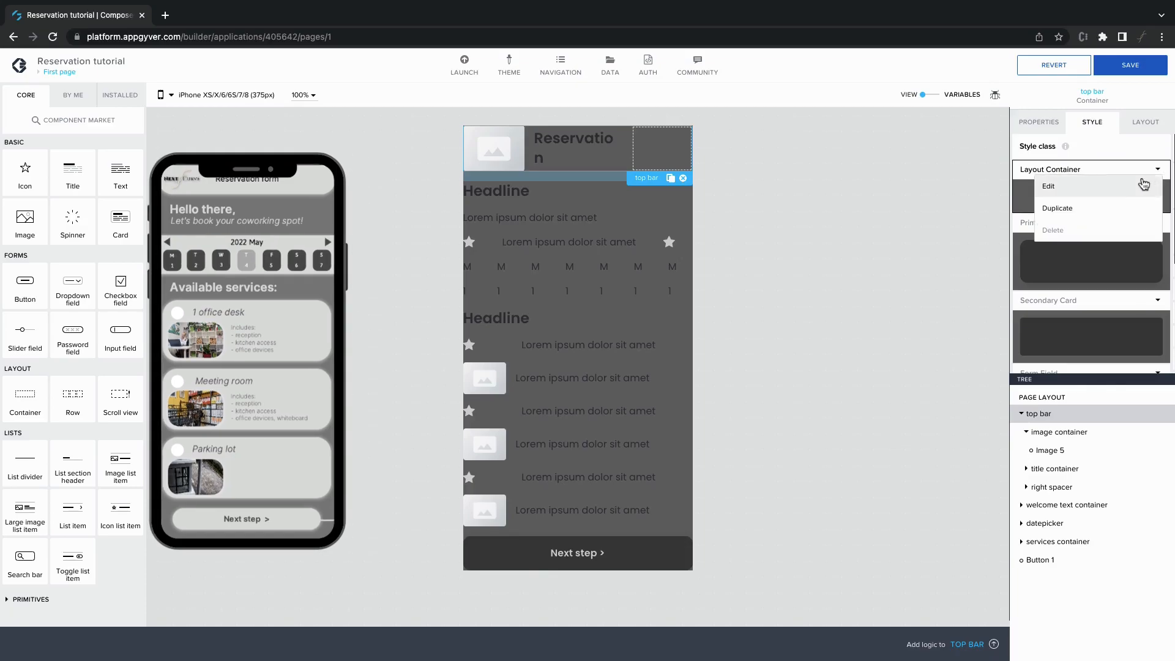
click(1140, 182)
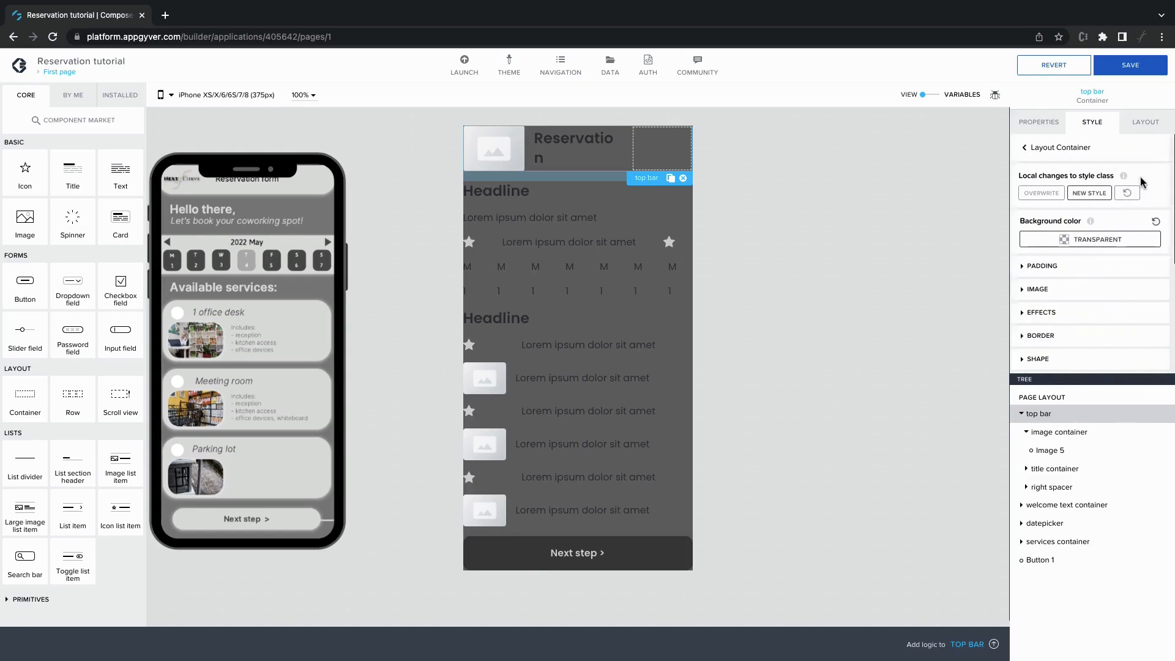
click(1095, 243)
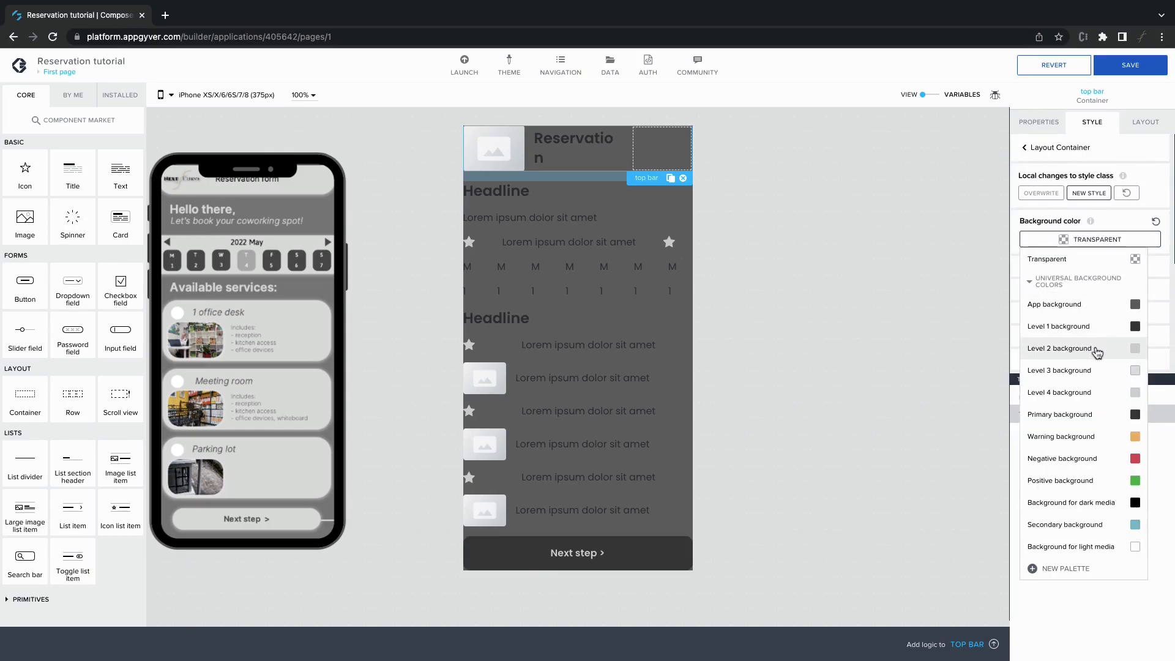
click(1096, 349)
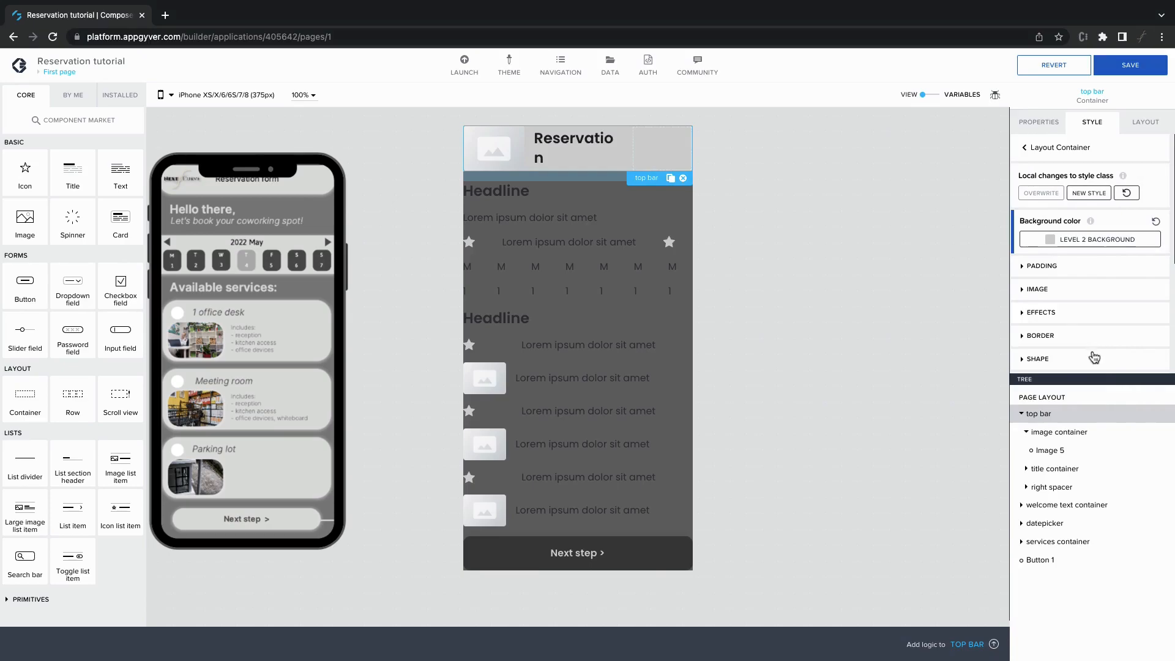
Step: Enable the shadow effect on the top bar and choose the Medium shadow
click(1023, 312)
scroll(1040, 318, down, 1)
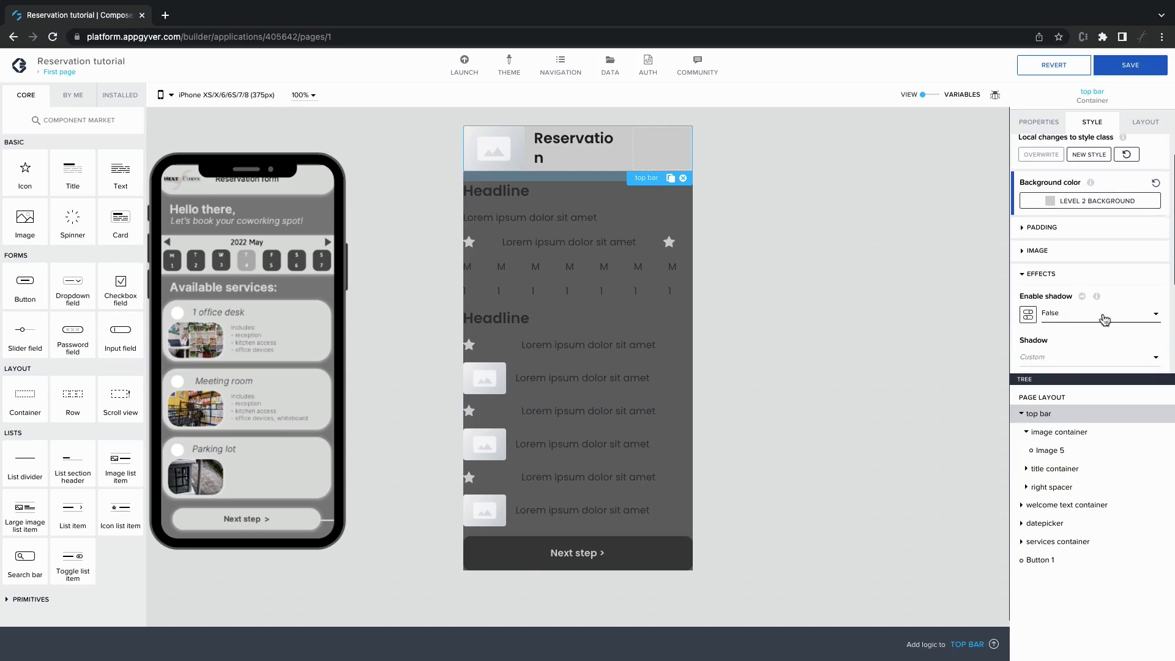
click(1129, 323)
click(1122, 304)
scroll(1122, 307, down, 3)
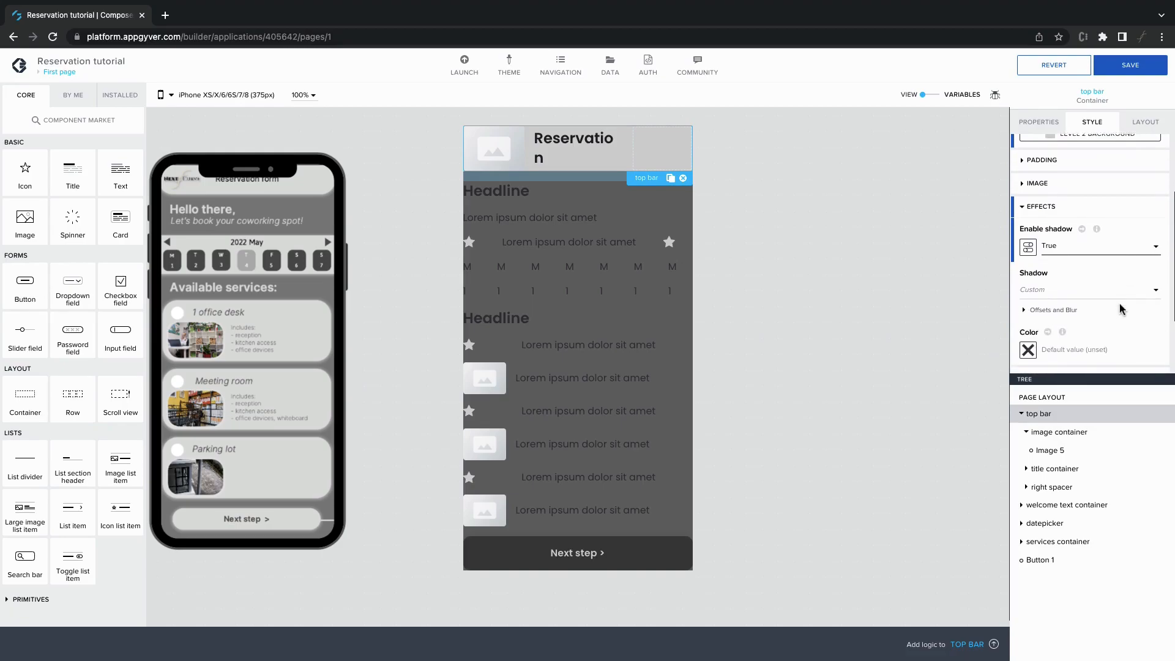
click(1096, 274)
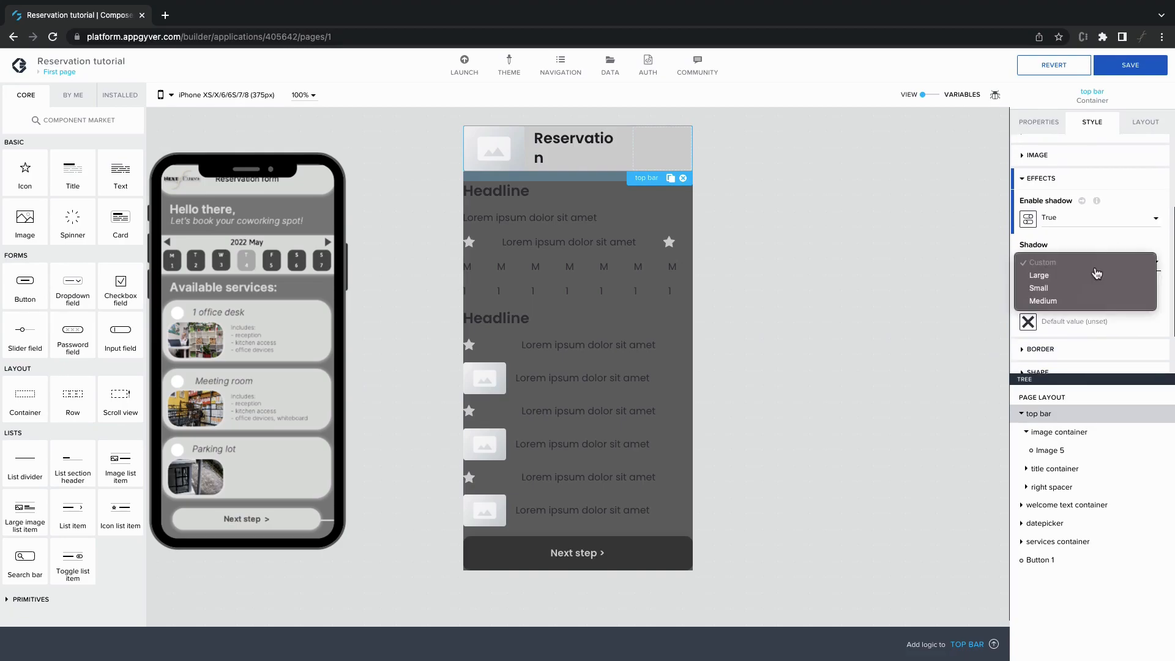
click(1077, 304)
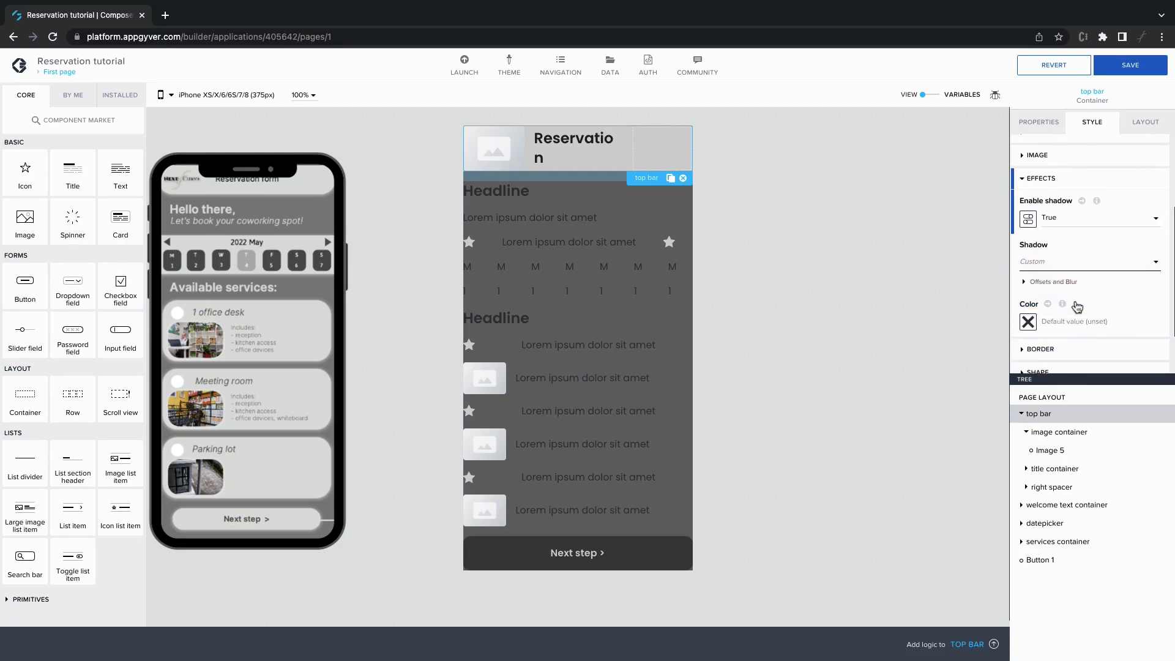
Step: Bind the top bar's shadow color to a static color and set it to white, #FFFFFF
click(1028, 323)
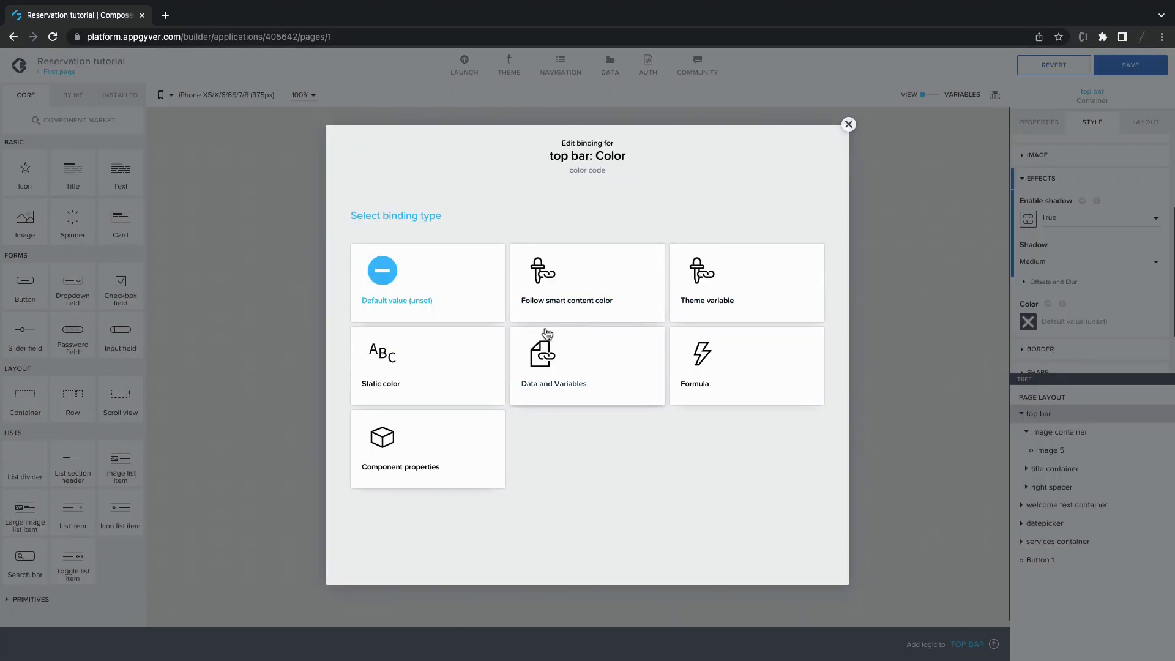
click(485, 356)
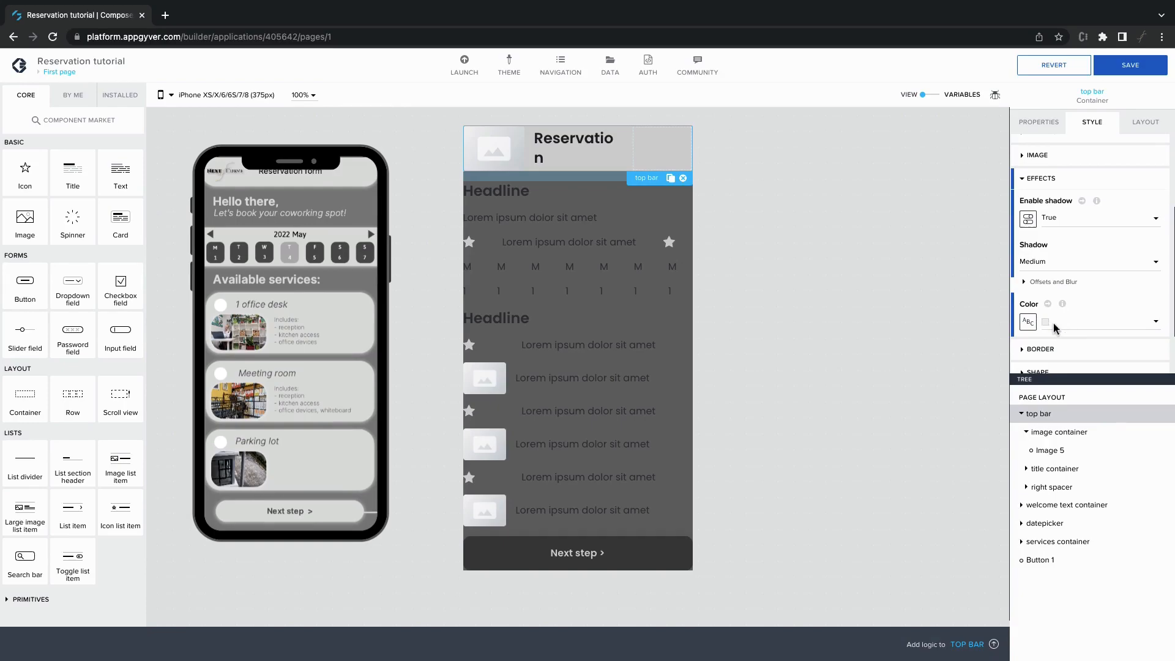
click(1052, 322)
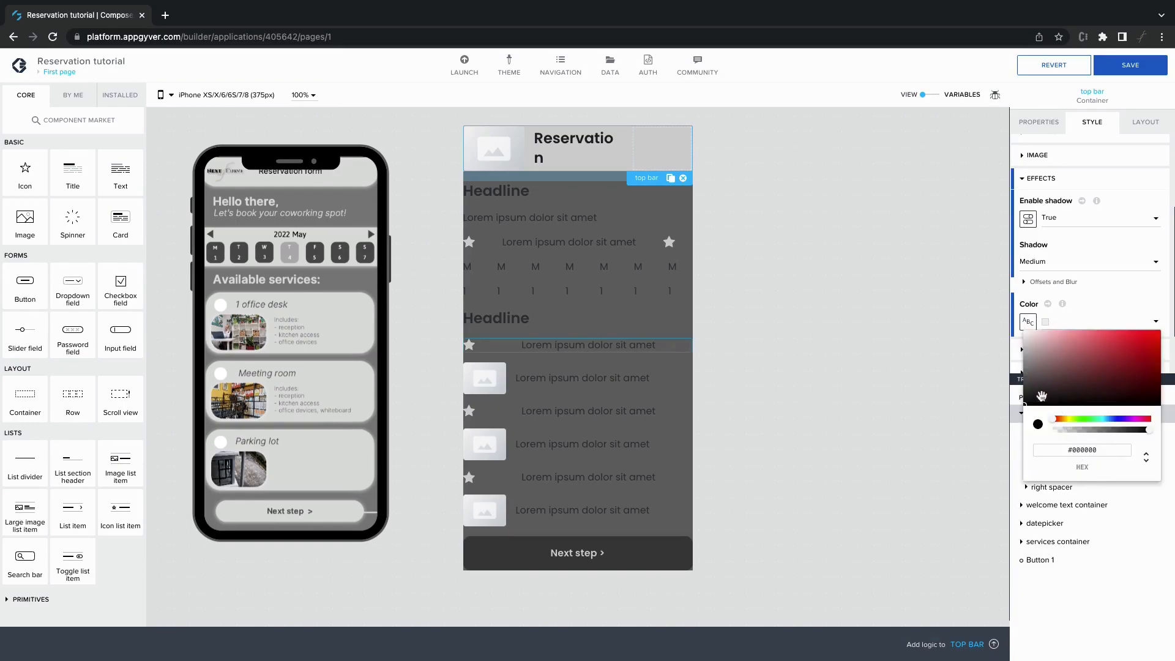
click(1024, 331)
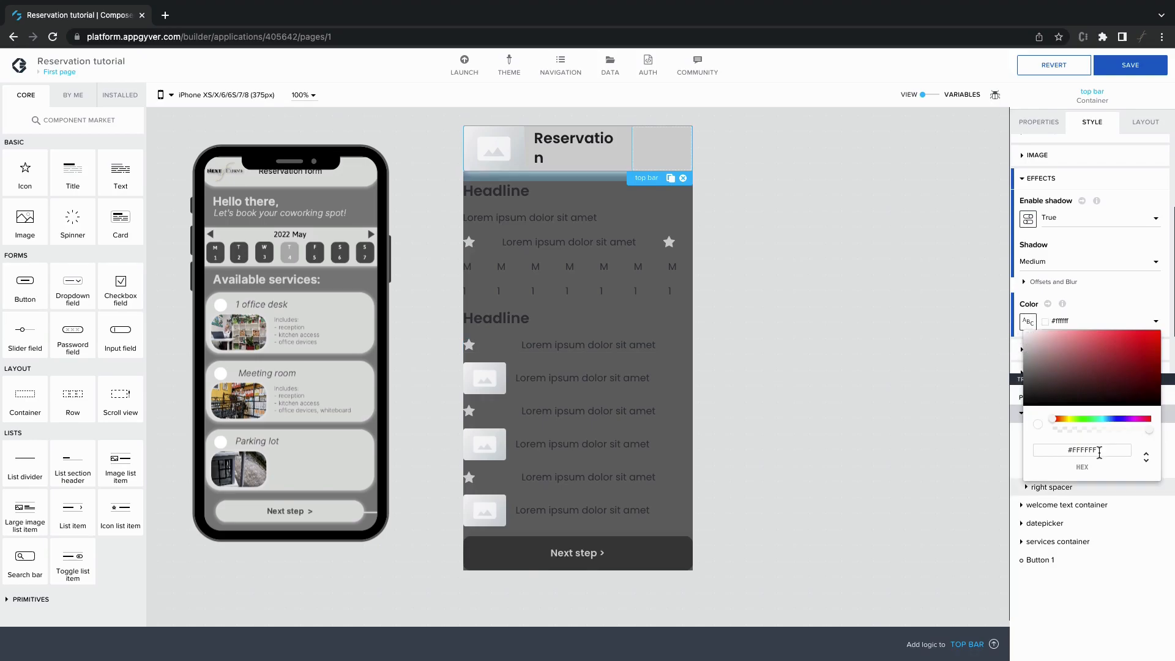
key(Return)
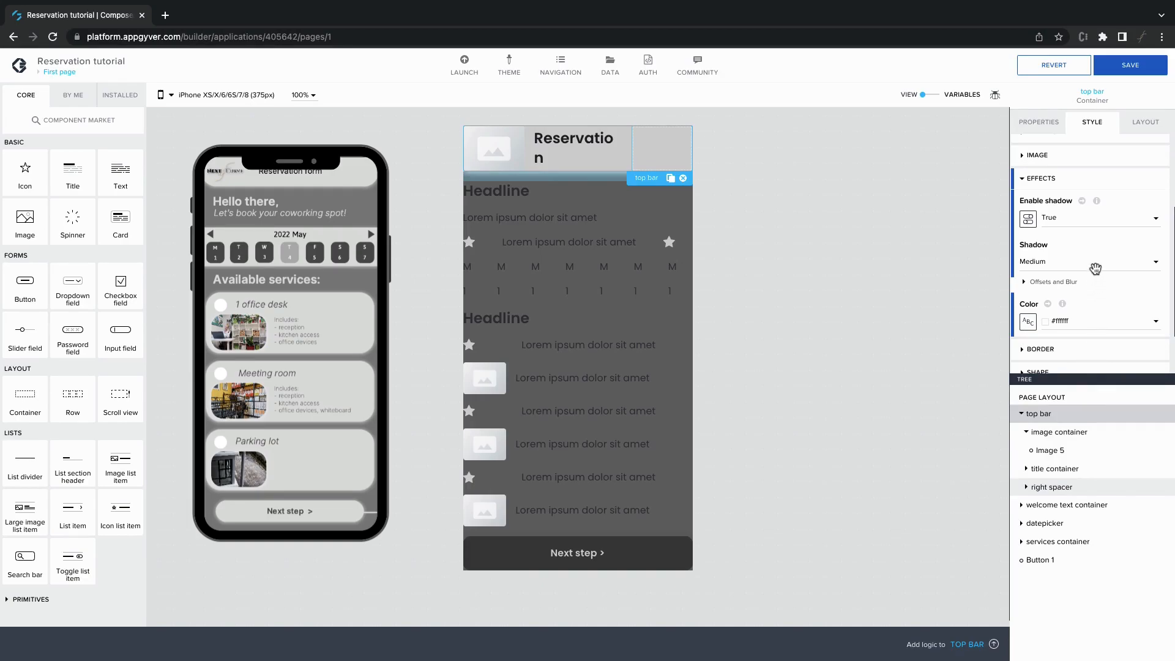
click(1029, 180)
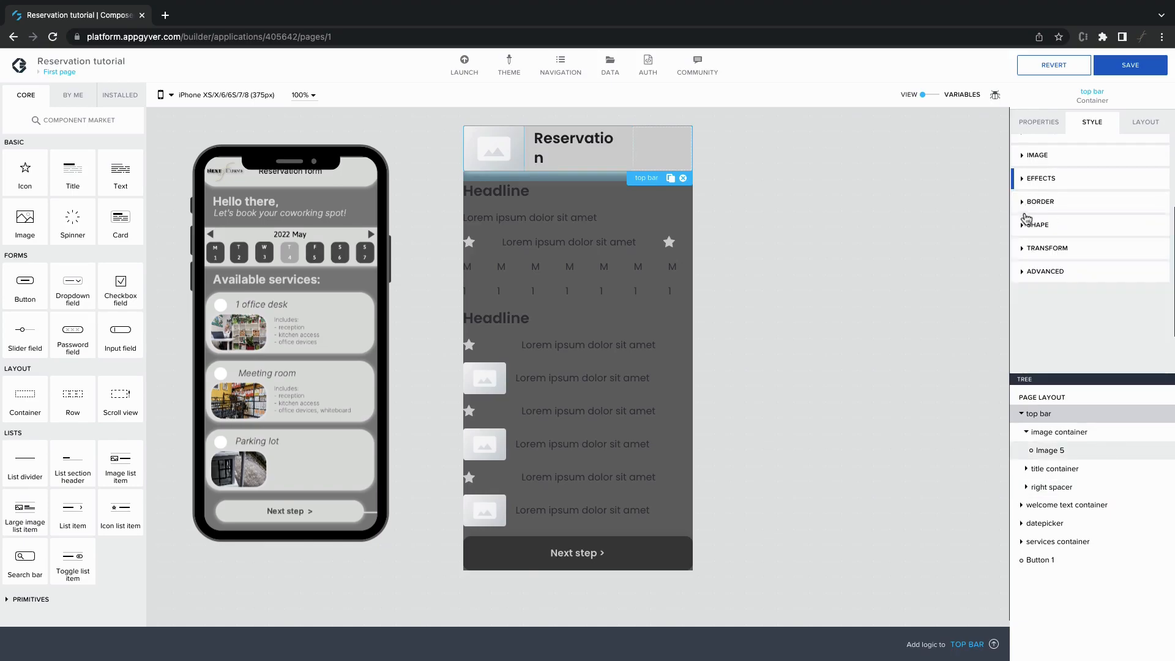
Step: Set the top bar's bottom-left and bottom-right corner radii to 30
click(1025, 226)
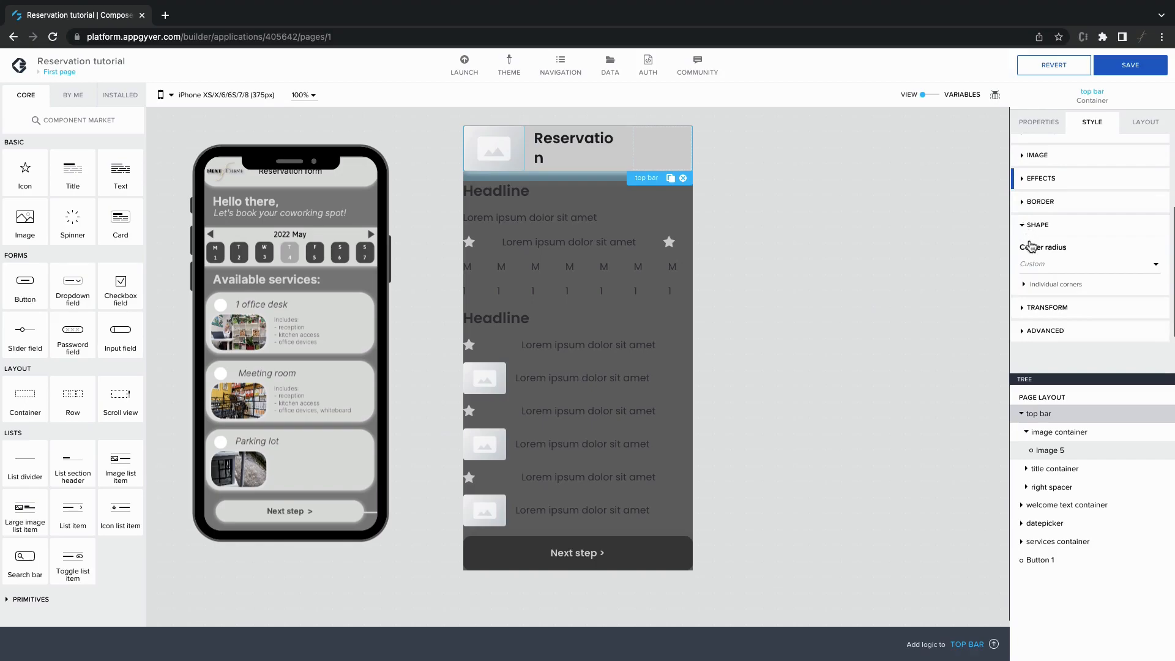
click(1040, 287)
scroll(1039, 312, down, 1)
scroll(1039, 310, down, 2)
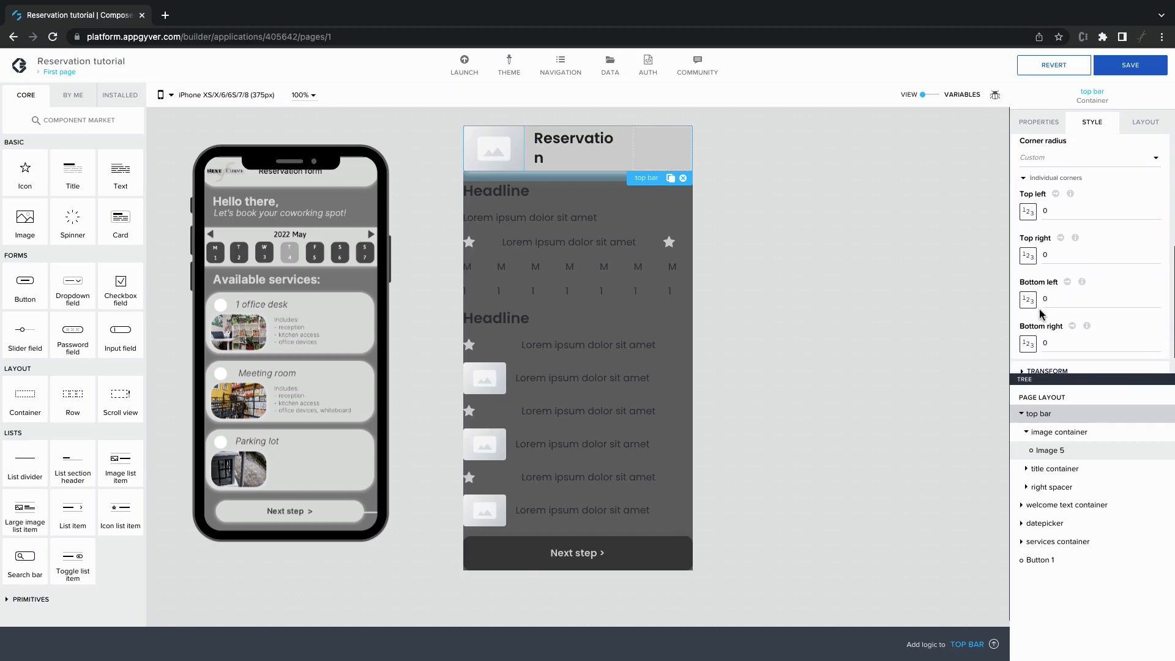
click(1047, 298)
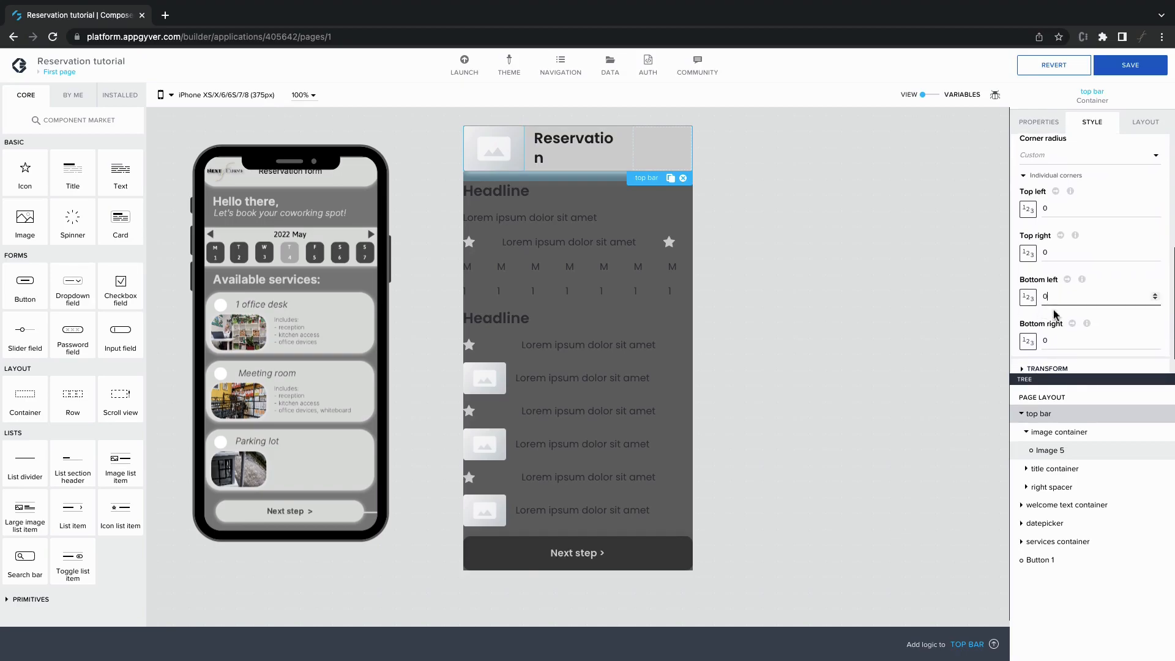
key(BackSpace)
text(30)
click(1058, 346)
key(BackSpace)
text(30)
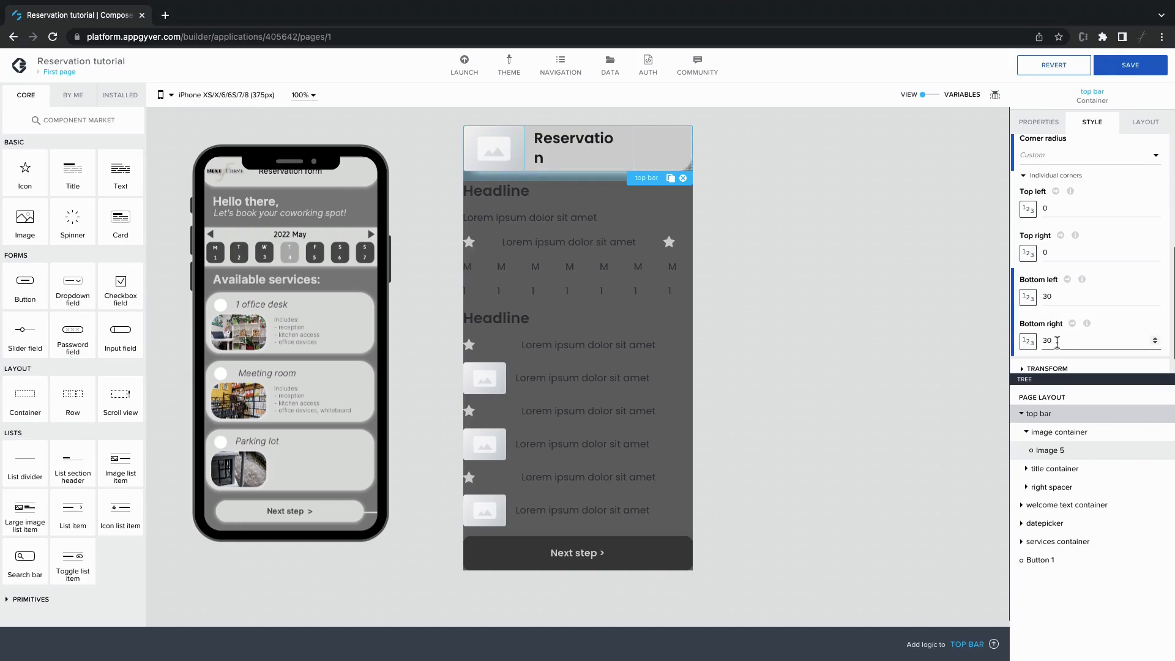
scroll(1058, 334, down, 1)
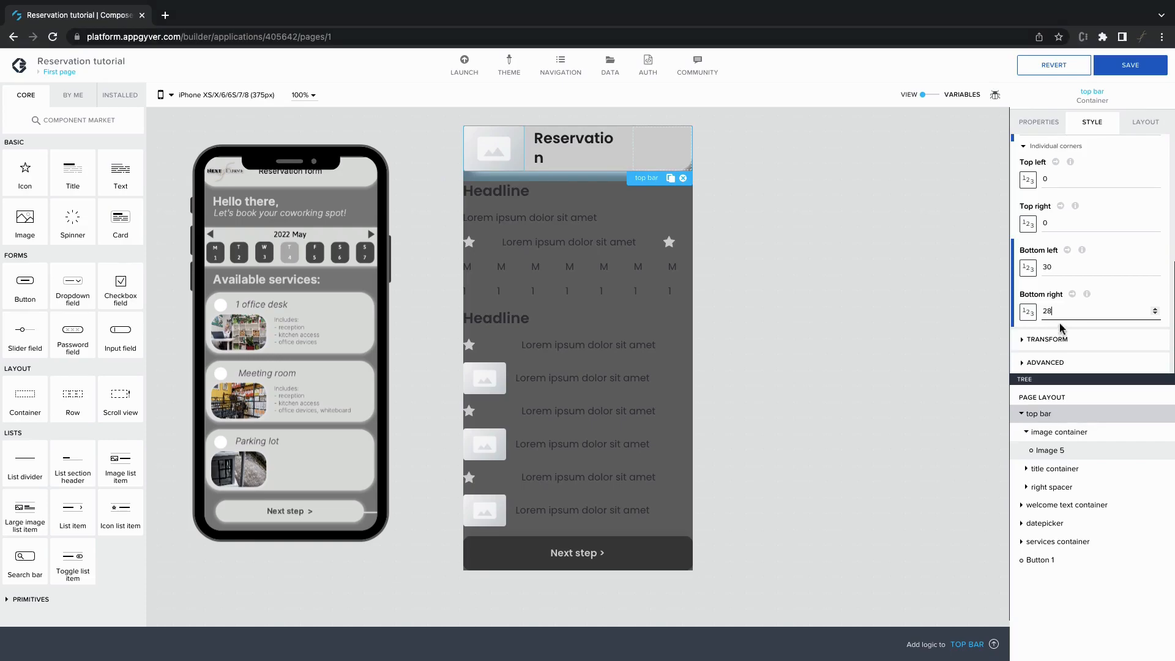
Step: Save the top bar's local changes as a new style class named "top-bar style" and turn on clipping of its overflowing content
scroll(1059, 325, up, 5)
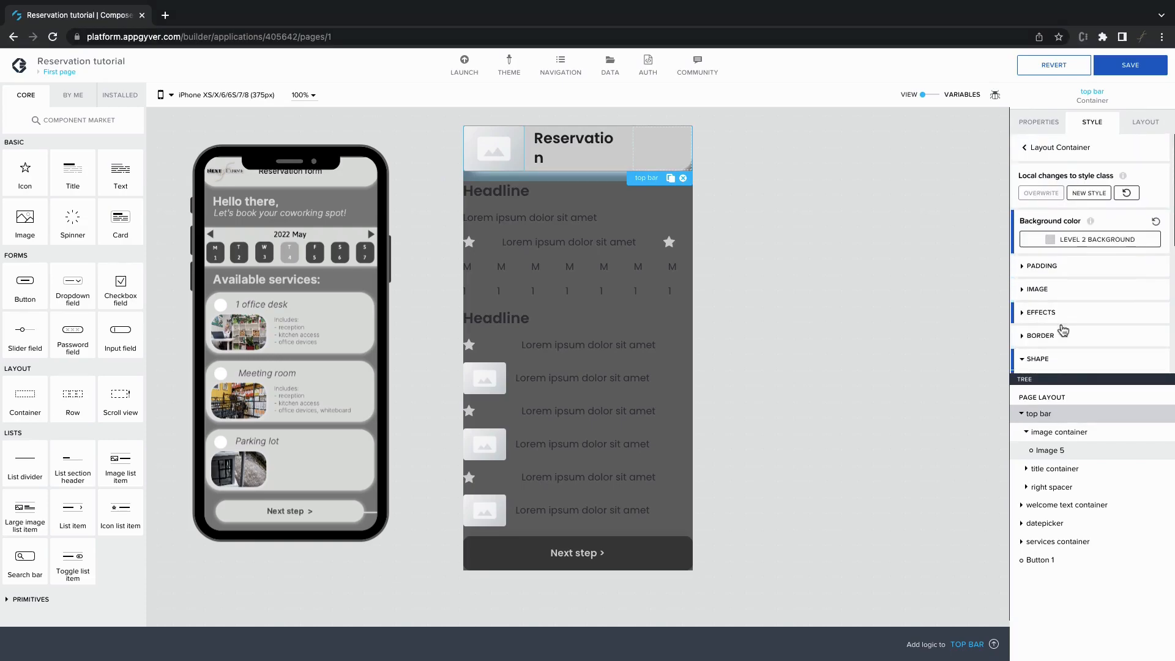
click(1087, 194)
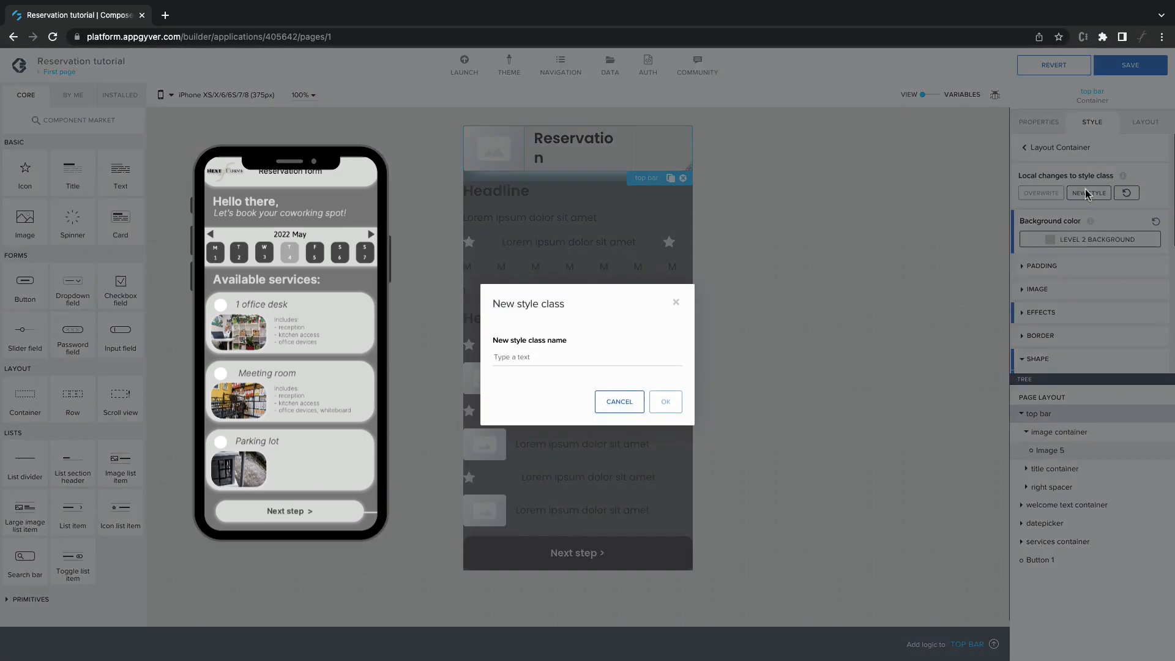
text(top-bar style)
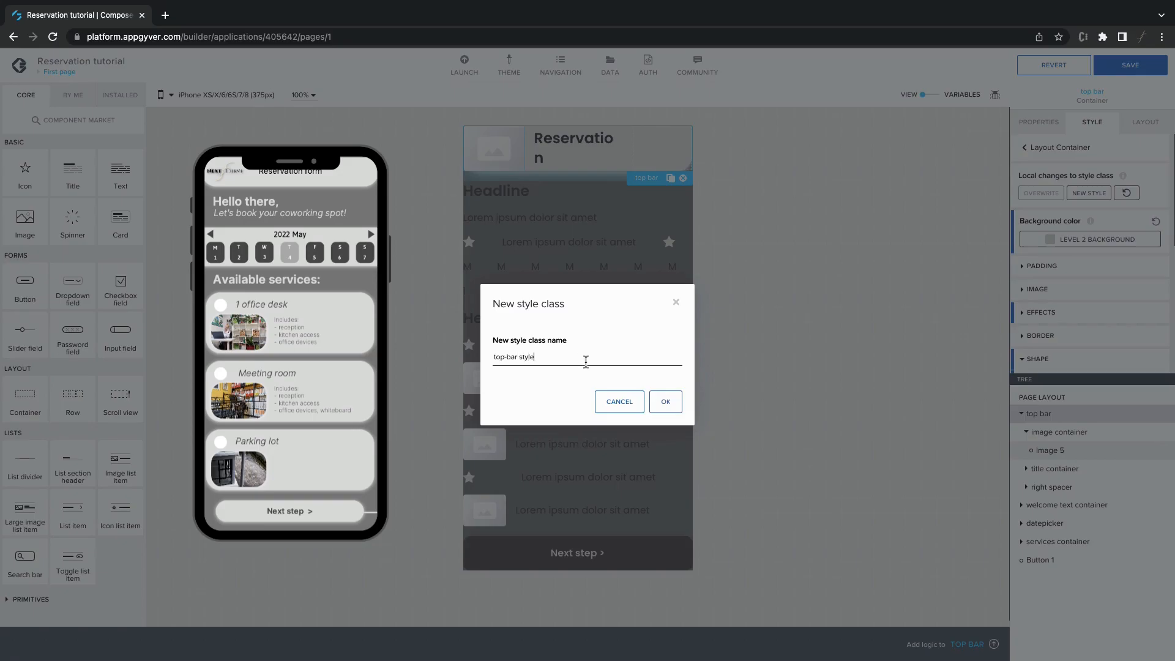
click(659, 398)
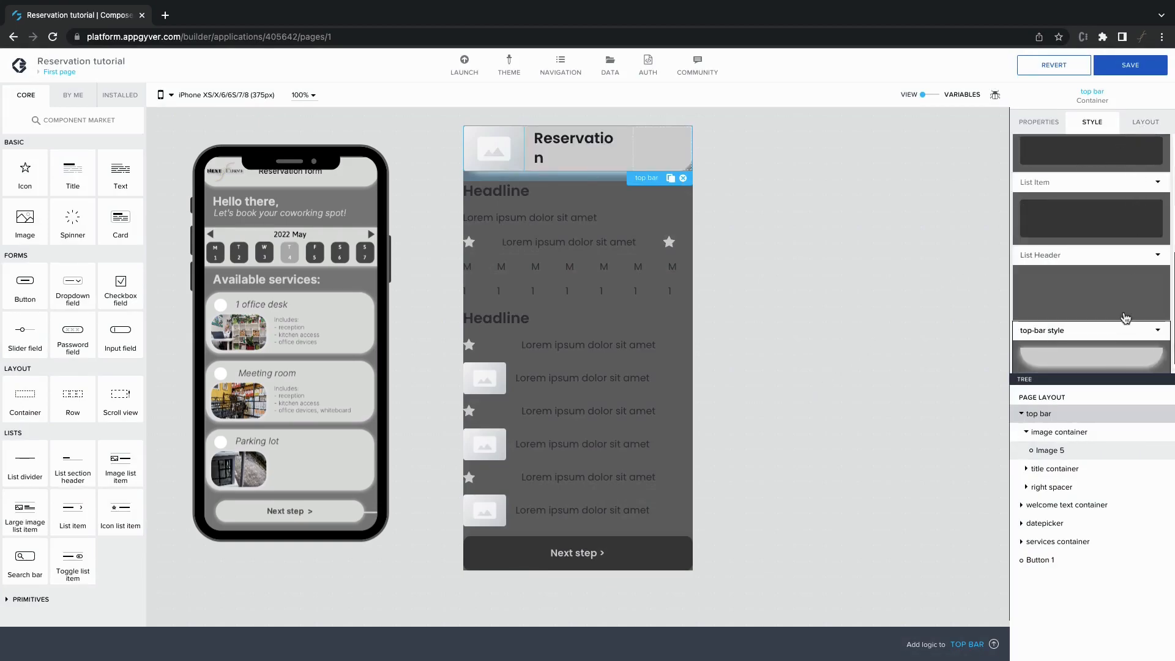
scroll(1126, 306, down, 1)
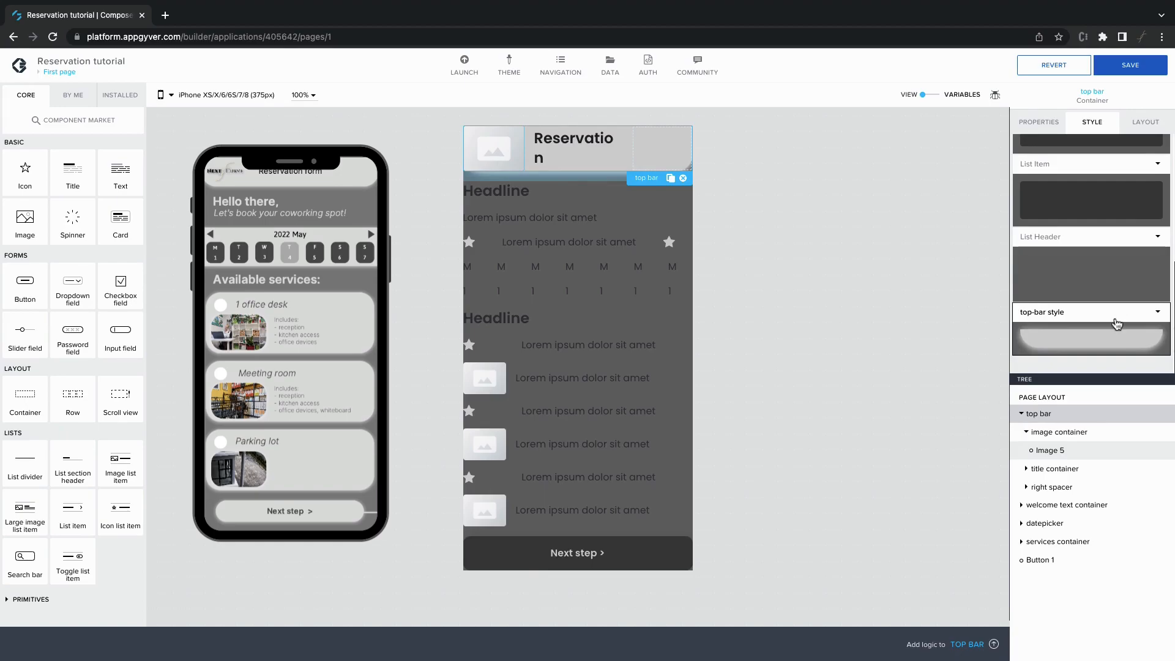
click(1142, 126)
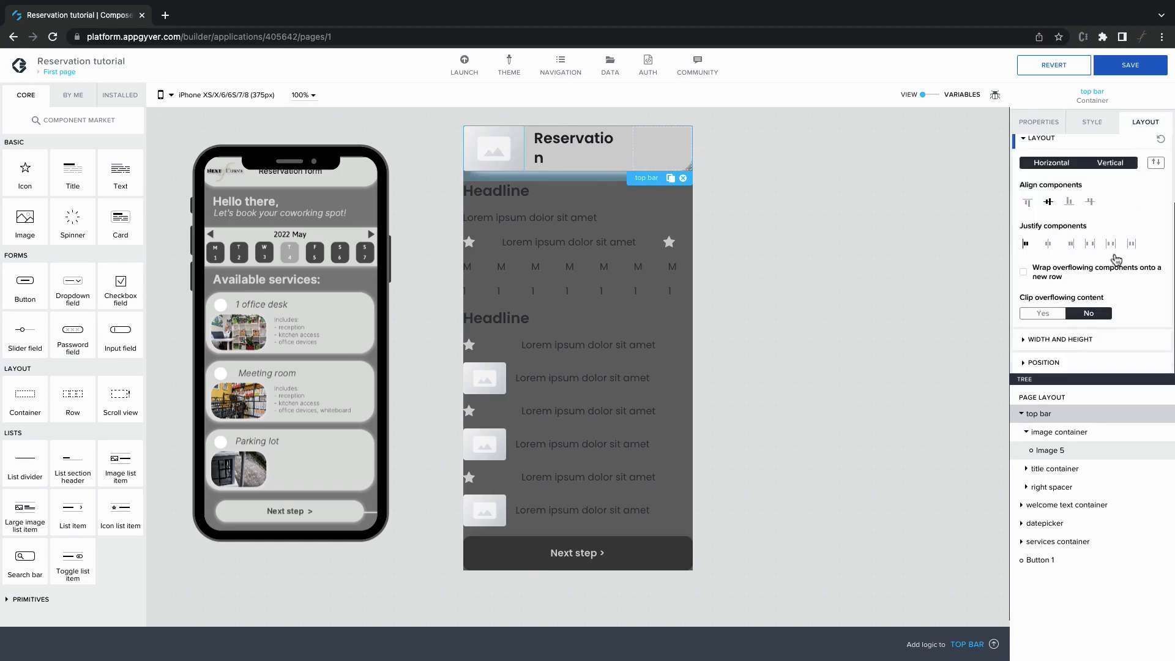
click(1054, 318)
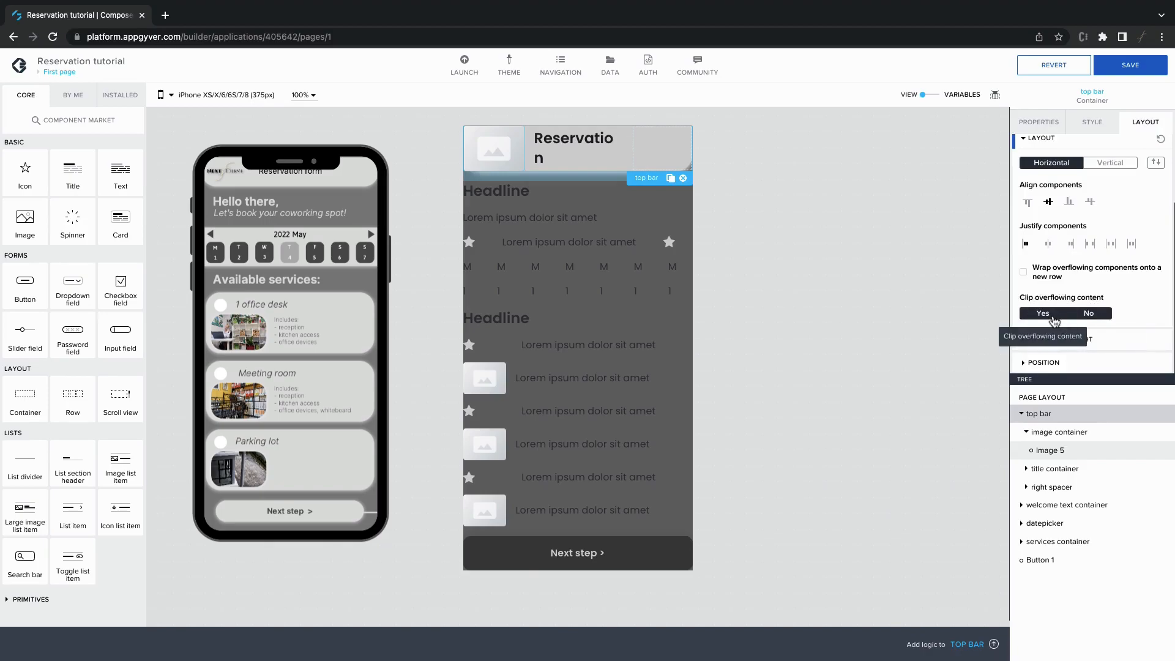
Step: Replace the placeholder image in the top bar with the NextCurve-logo-black.png asset
click(486, 147)
click(1034, 132)
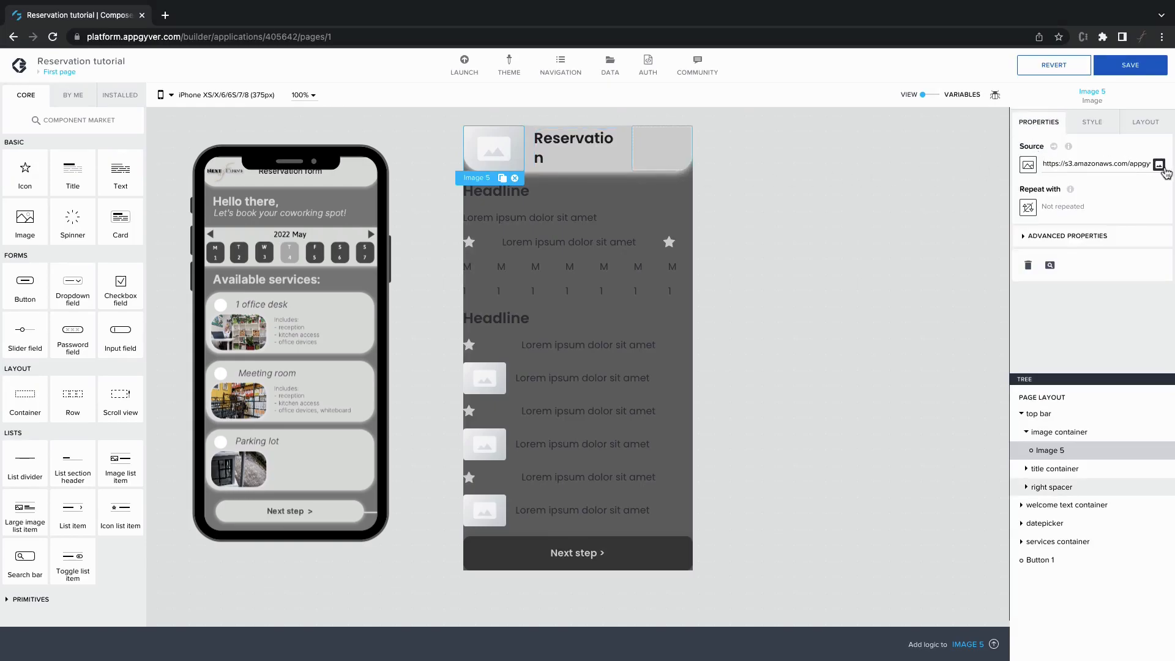
click(1159, 165)
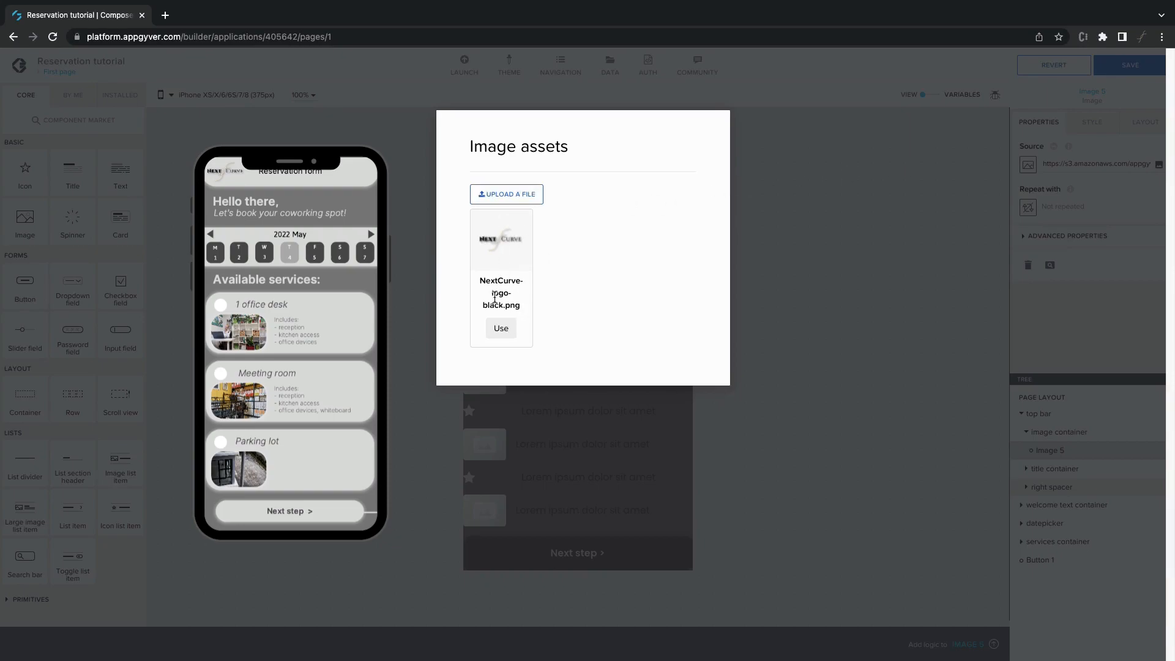
click(501, 329)
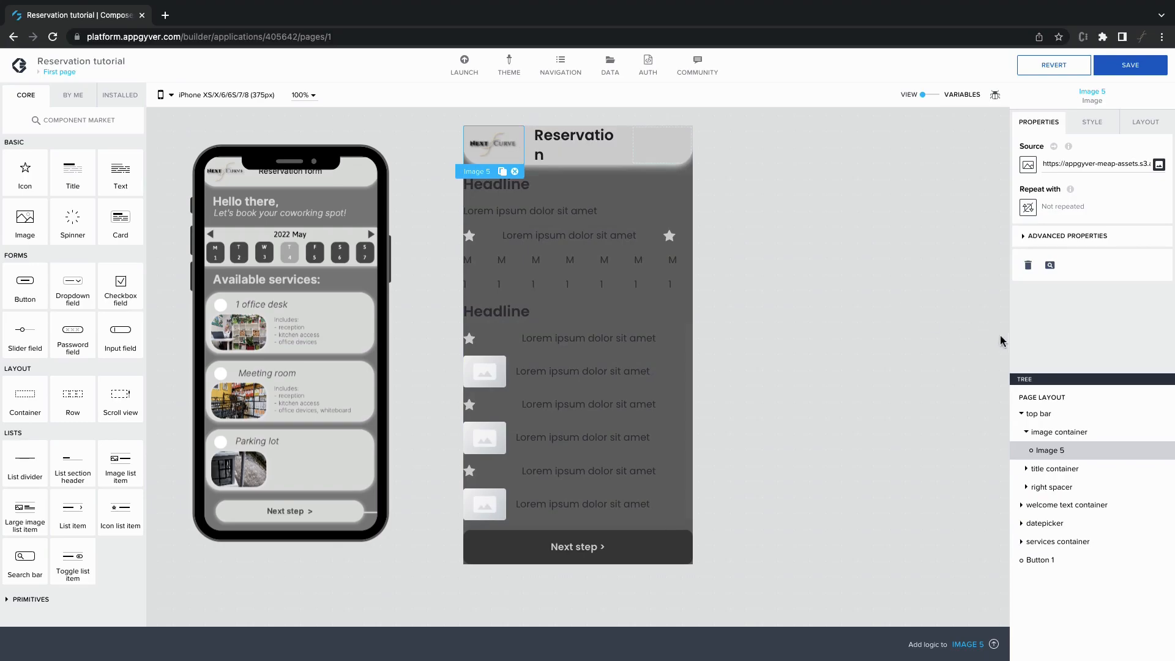
Step: Give the top bar container a custom size with its height set to 64 px
click(1078, 415)
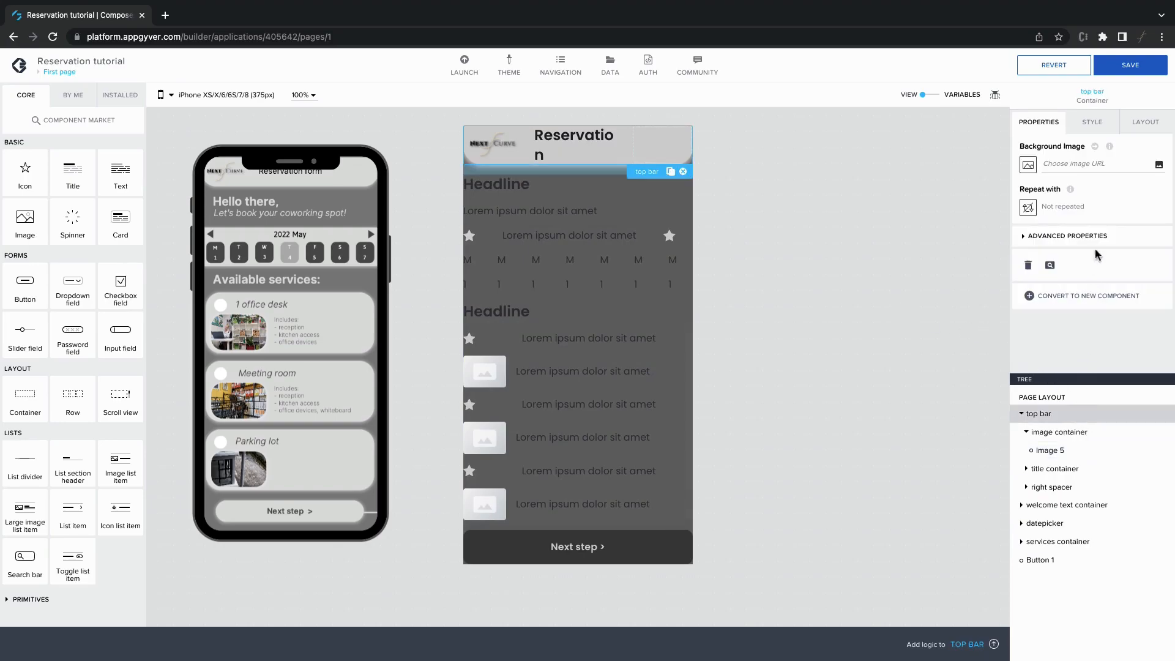
click(1142, 124)
scroll(1087, 274, down, 3)
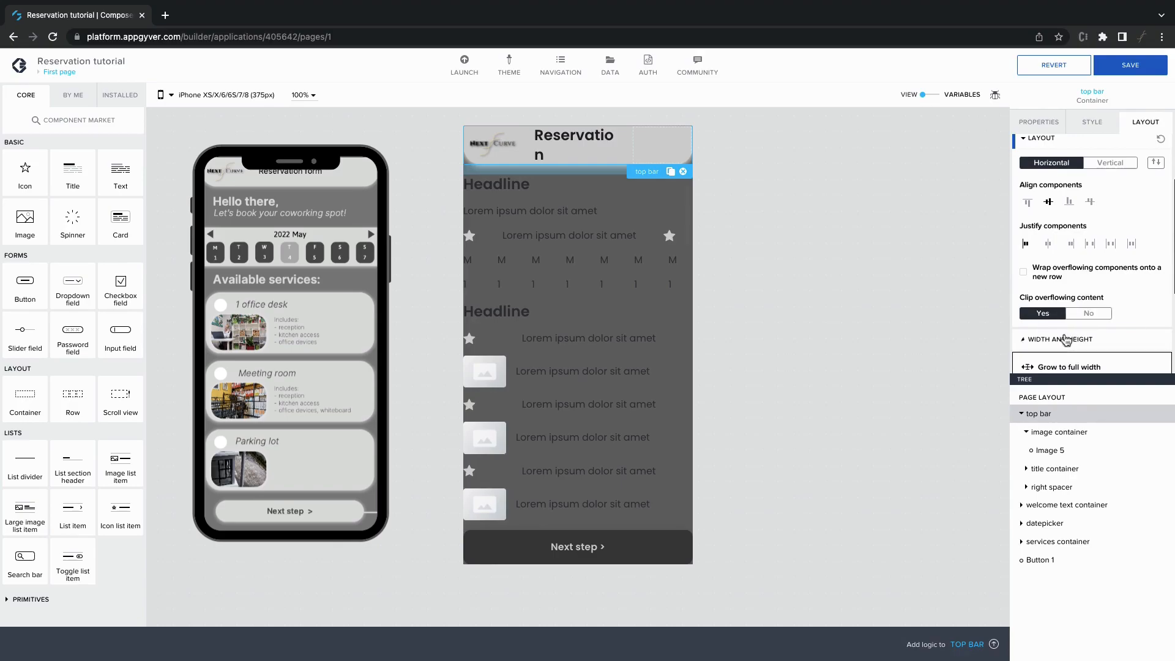
click(1069, 339)
scroll(1064, 336, down, 2)
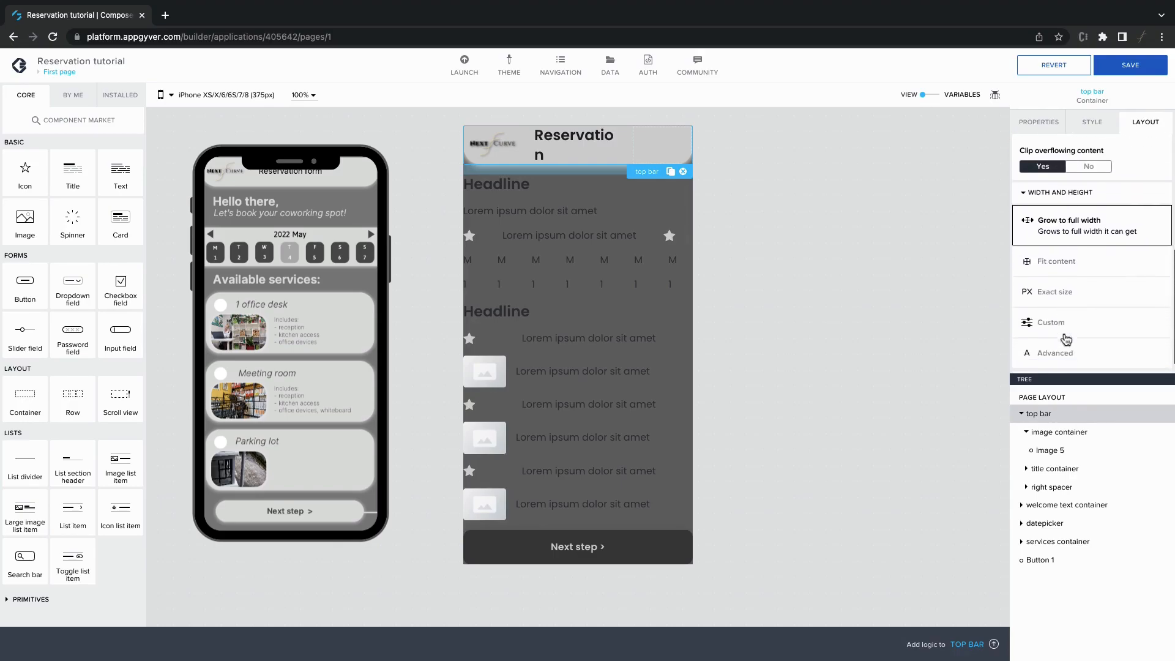
click(1056, 321)
scroll(1056, 321, down, 2)
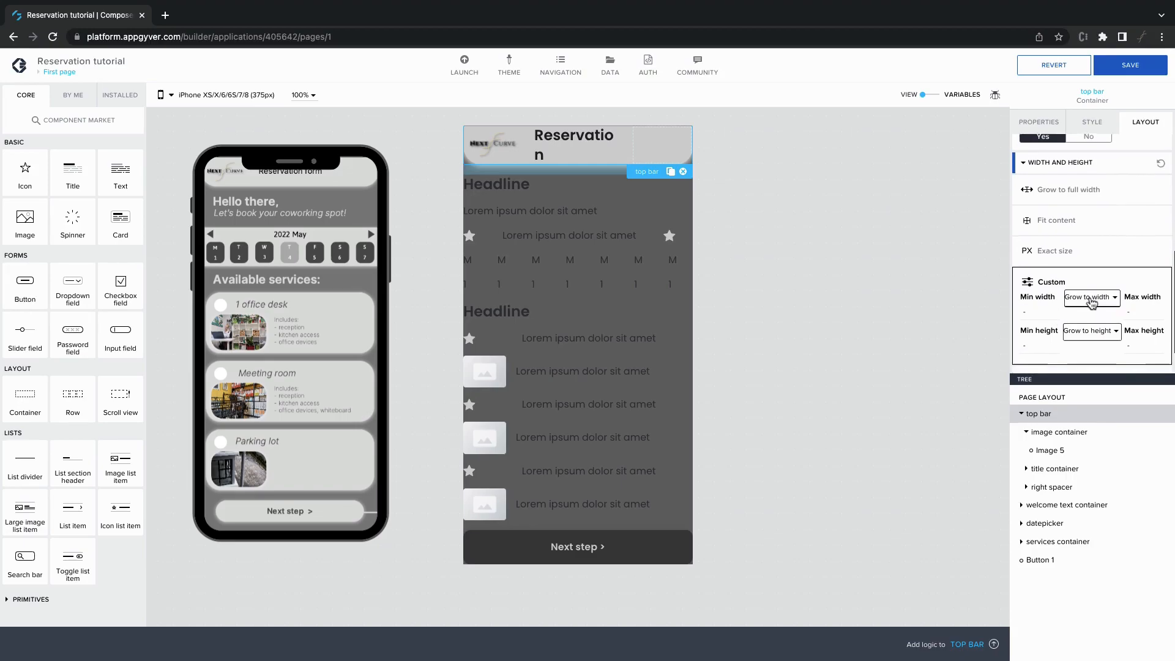
click(1095, 297)
click(1090, 324)
click(1085, 330)
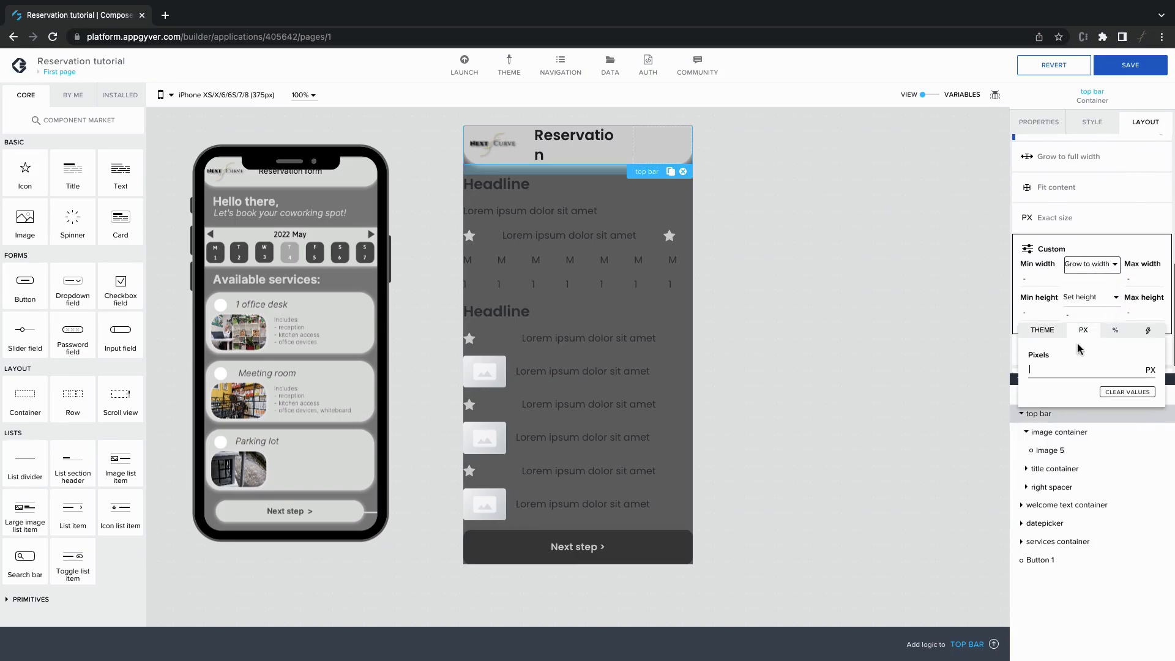
text(64)
key(Return)
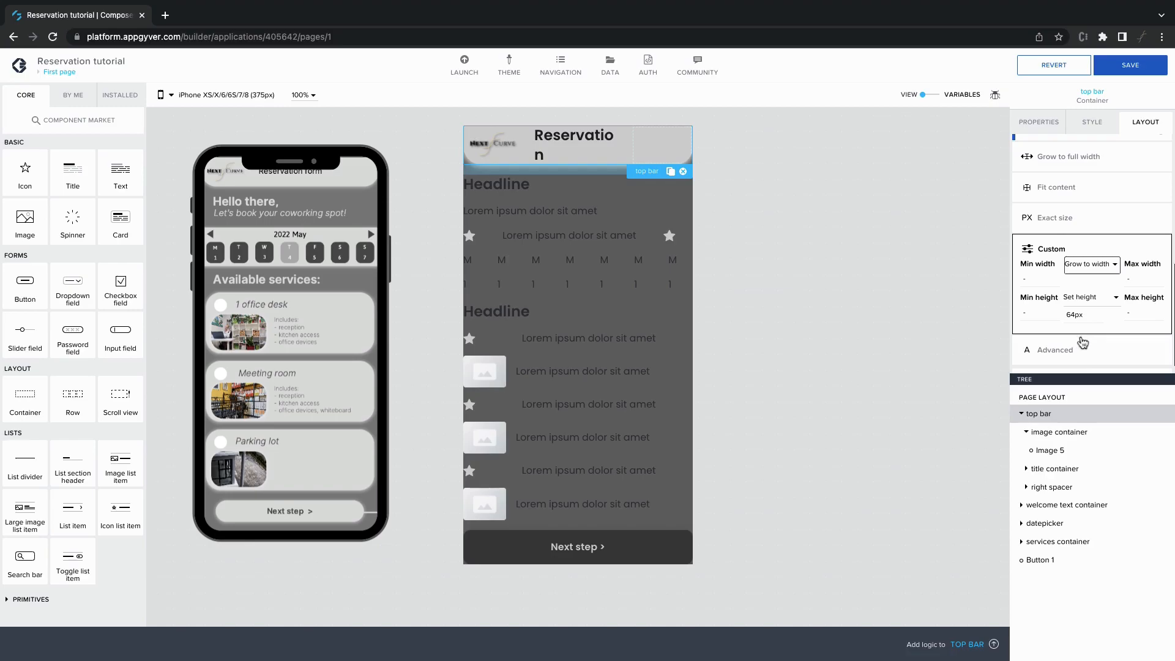
Step: Change the top bar title's content to "Reservation form" and apply the Content Tertiary Heading style class
click(1026, 432)
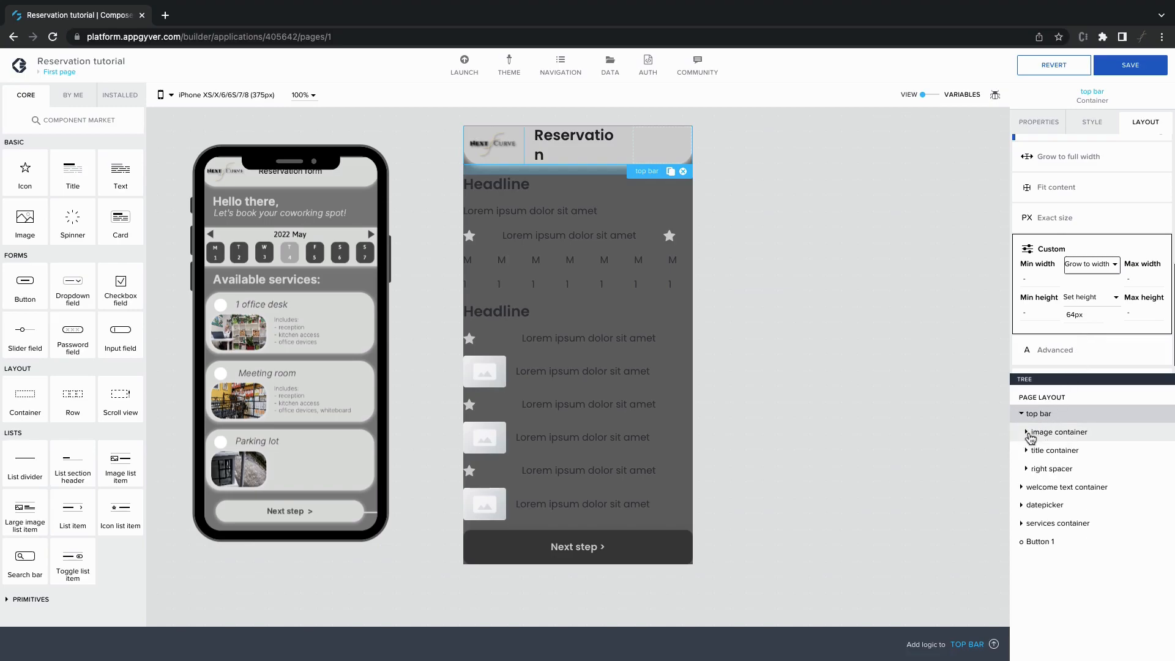
click(1026, 450)
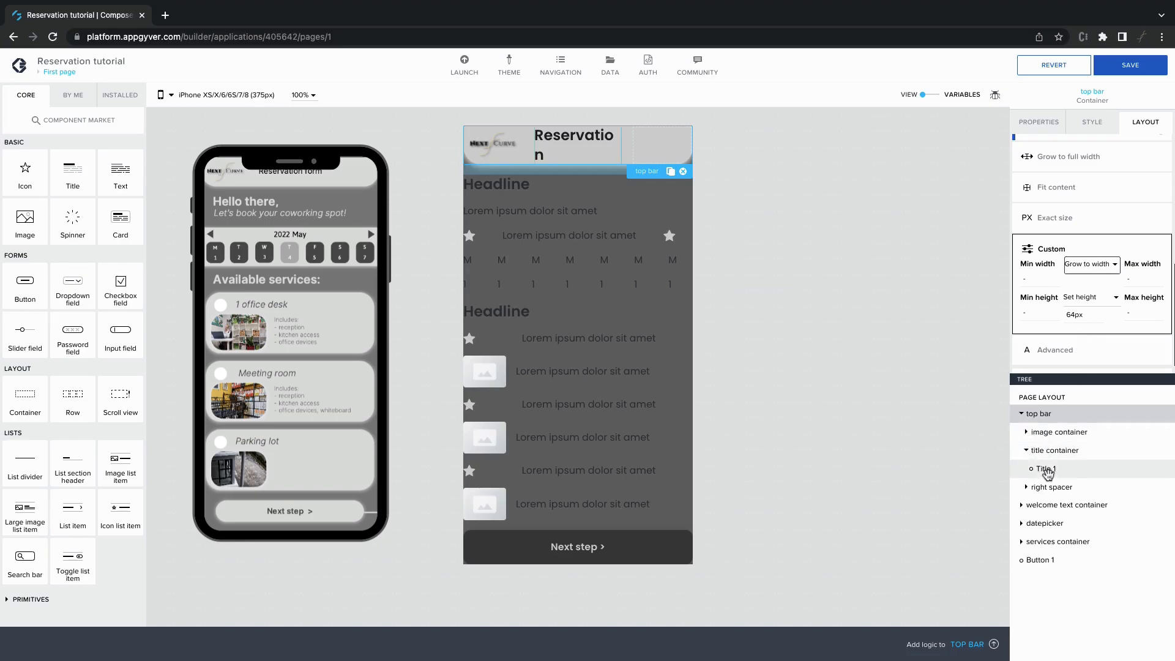
click(1041, 468)
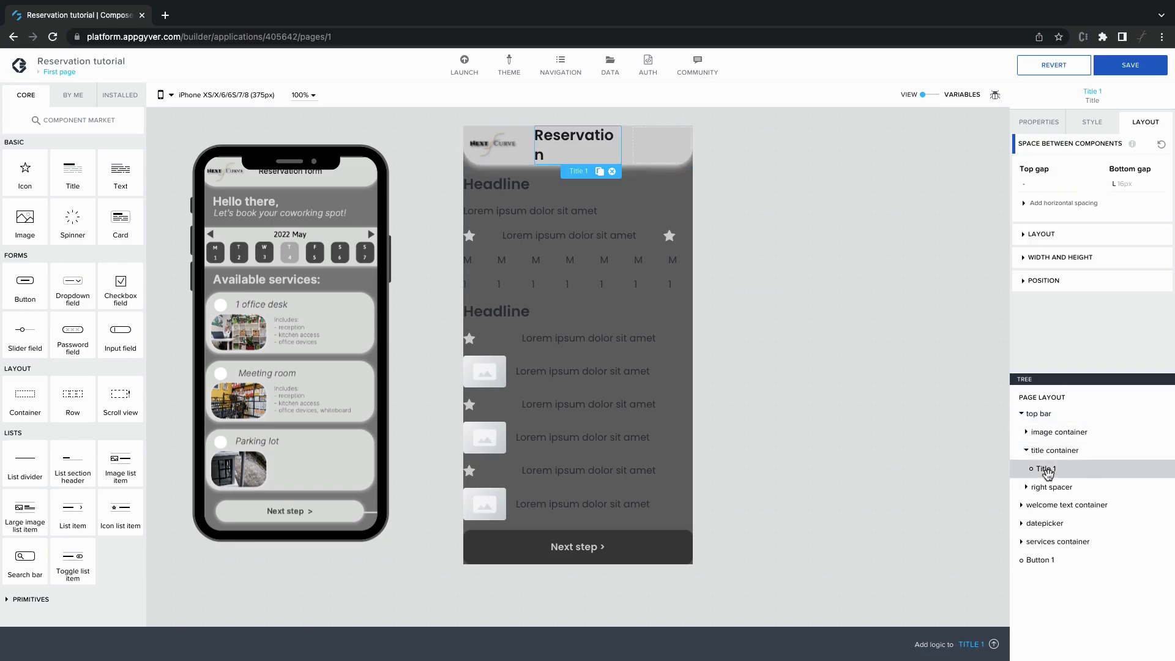
click(1038, 122)
click(1094, 164)
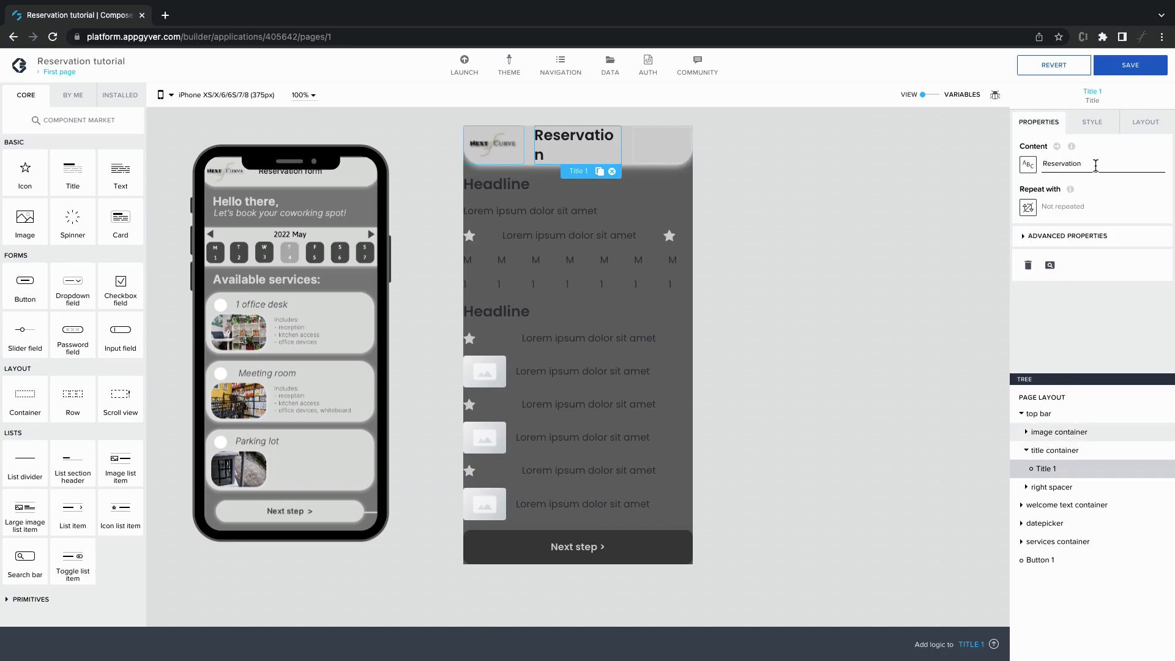
text(form)
click(1093, 133)
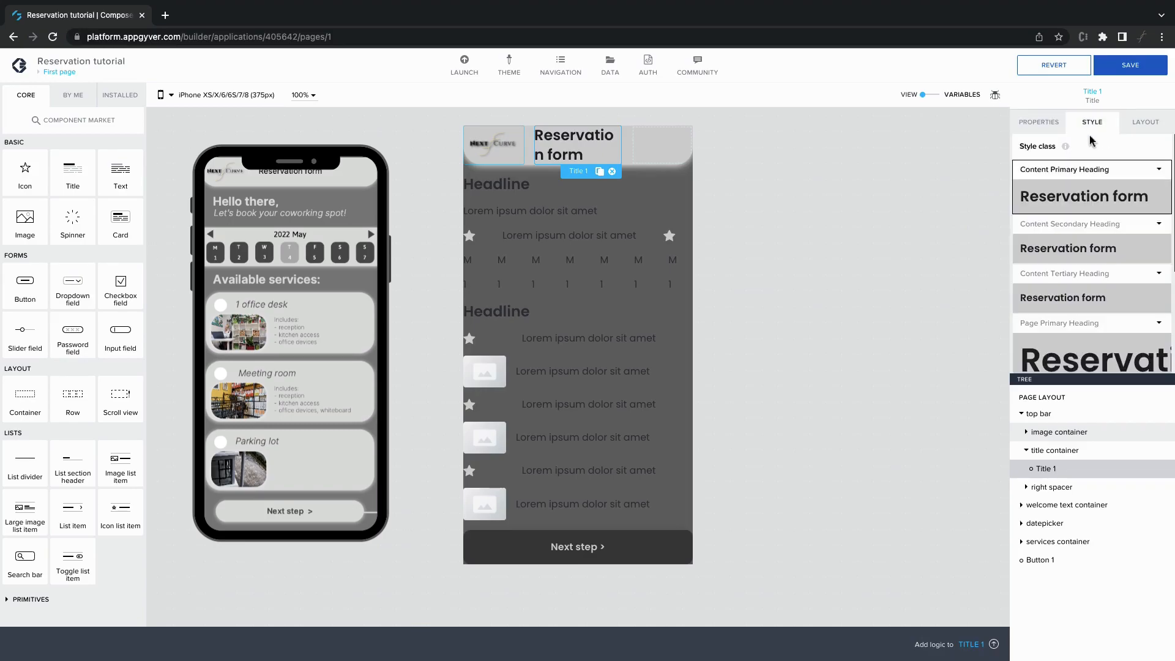
click(1087, 292)
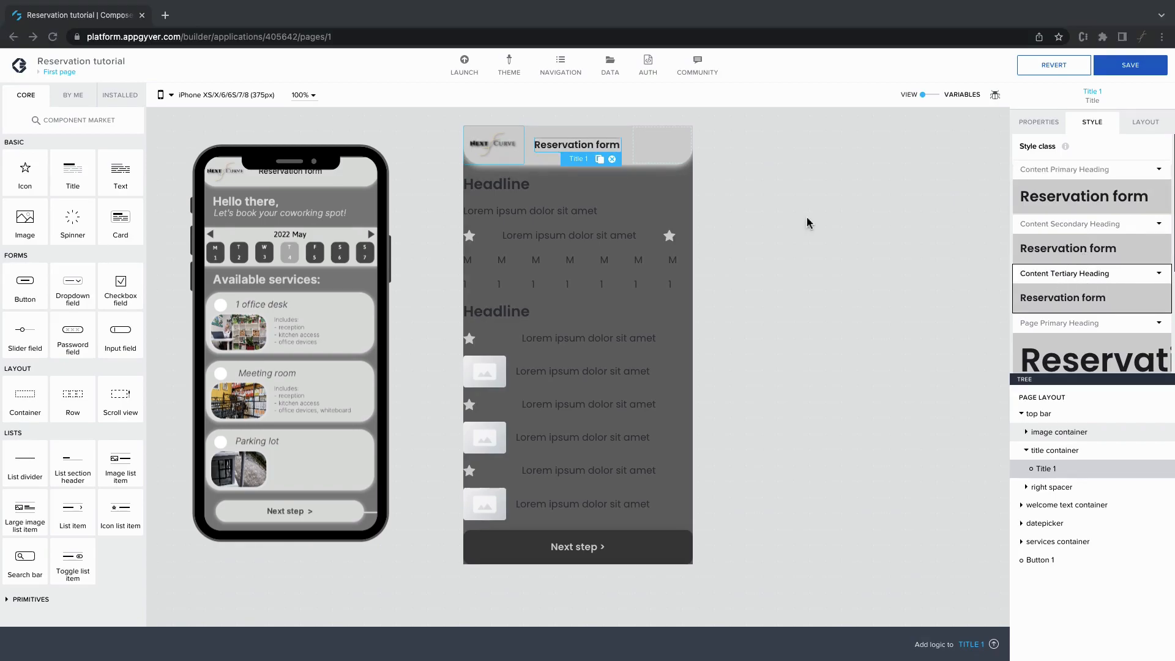
Step: Replace the text of the first headline below the top bar with "Hello there,"
click(516, 191)
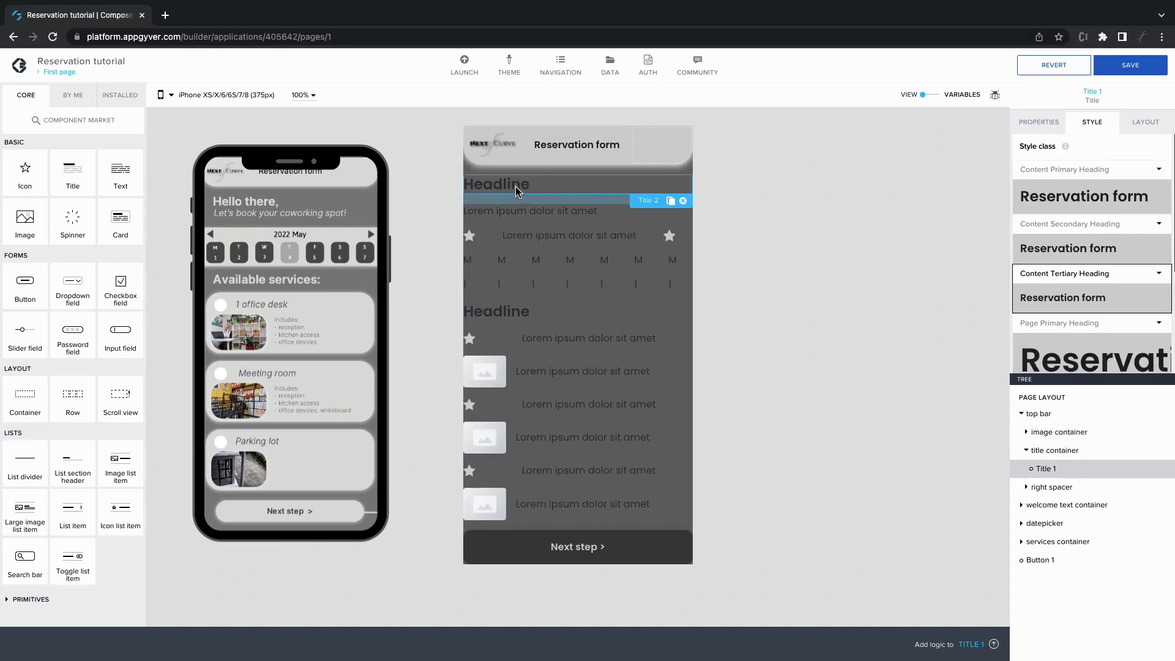
click(1030, 126)
double_click(1056, 164)
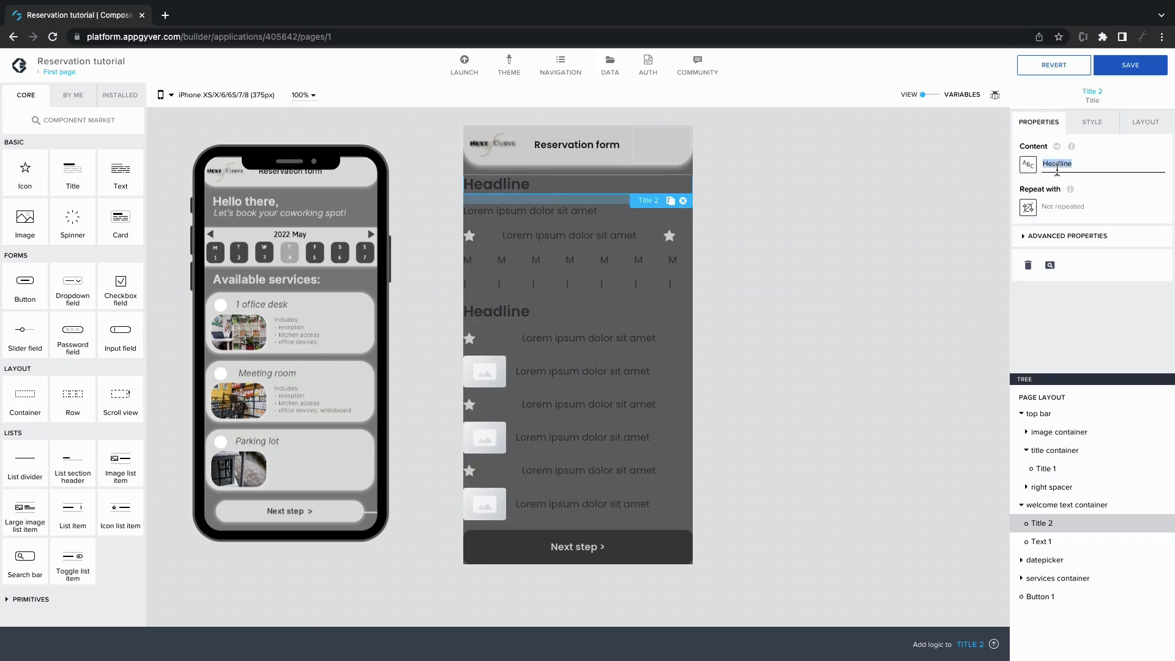
text(H)
text(there)
Step: Set the greeting title's text color to the Primary palette color and overwrite the Content Primary Heading style class with it
click(1104, 126)
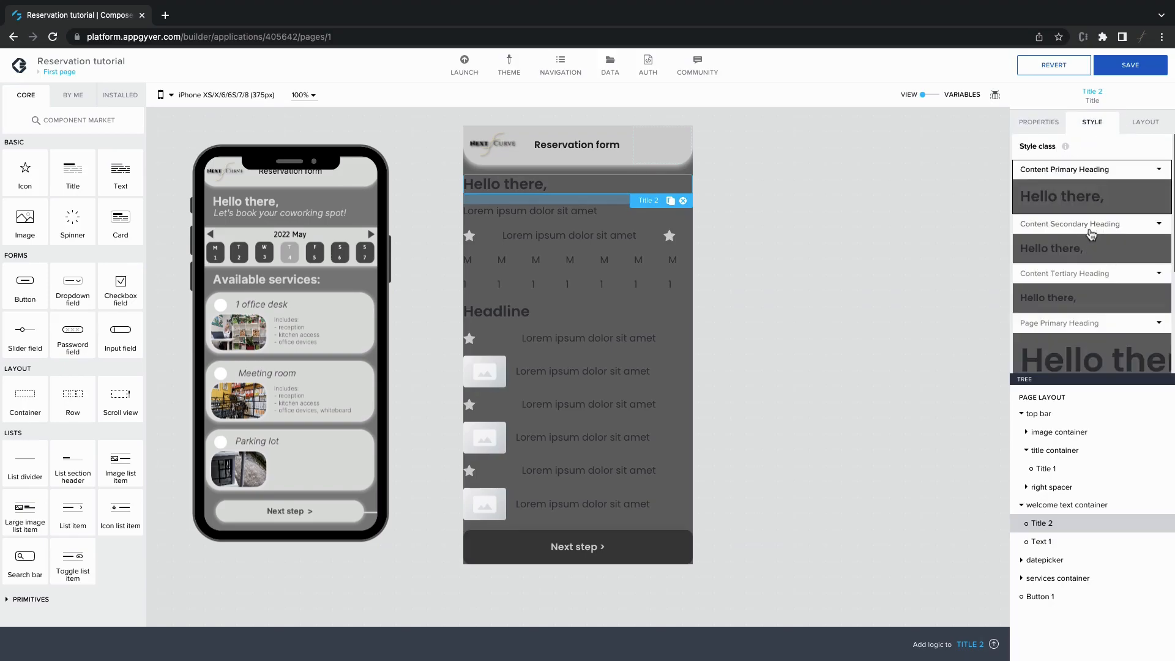
click(1158, 171)
click(1050, 187)
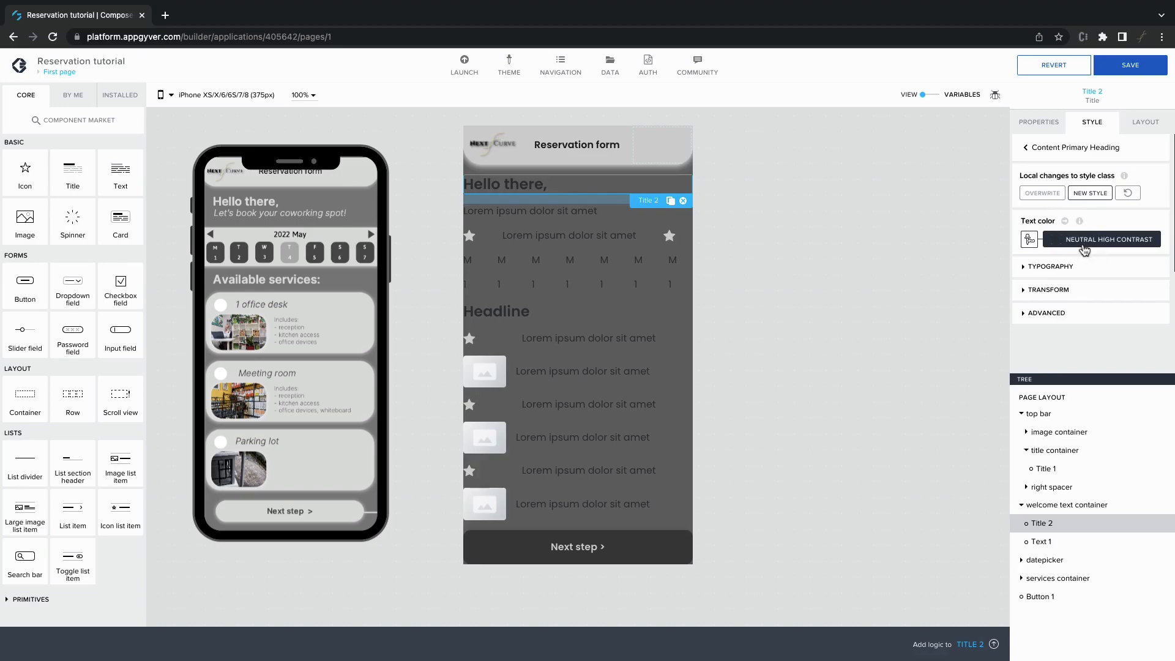
click(1084, 246)
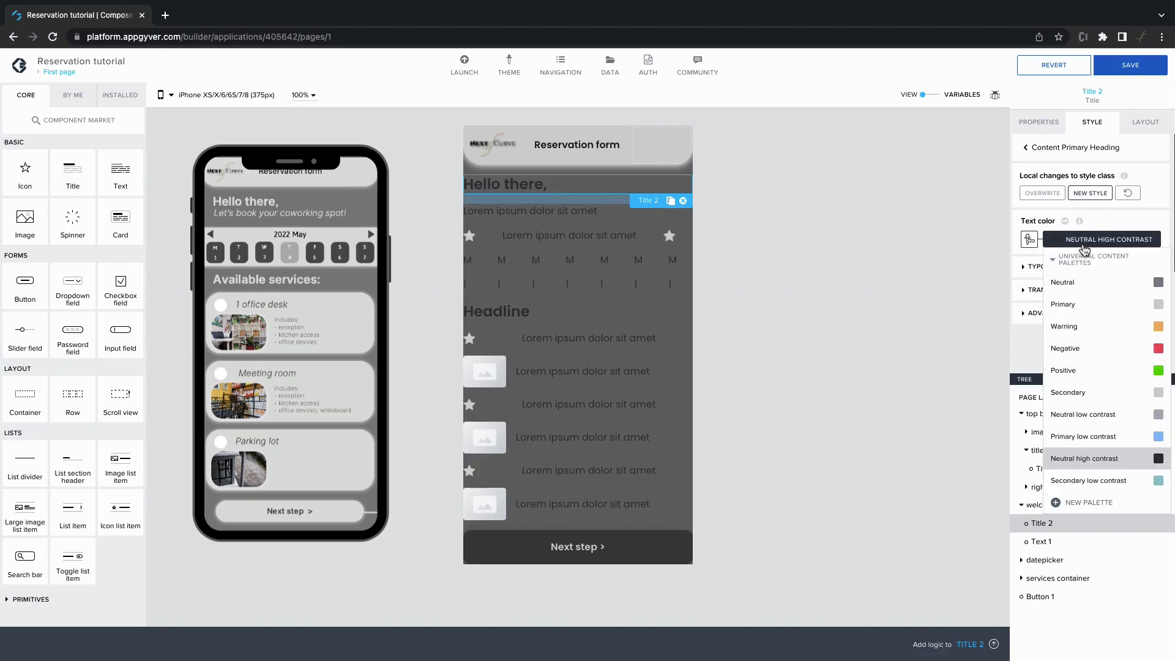
click(1090, 309)
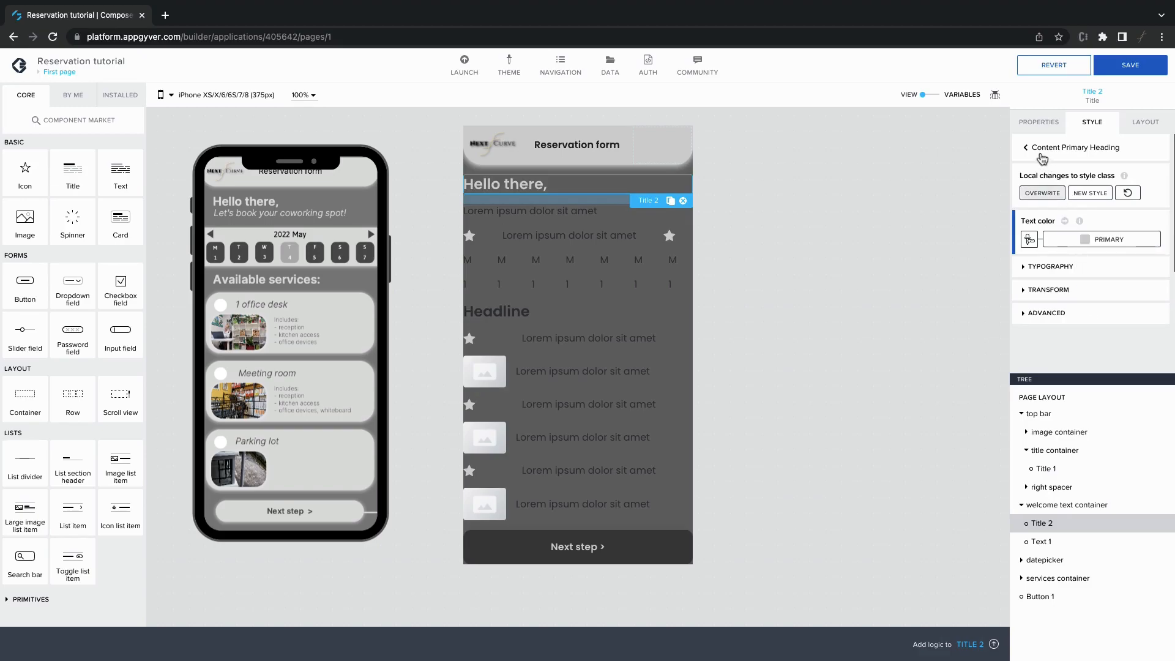
click(1052, 194)
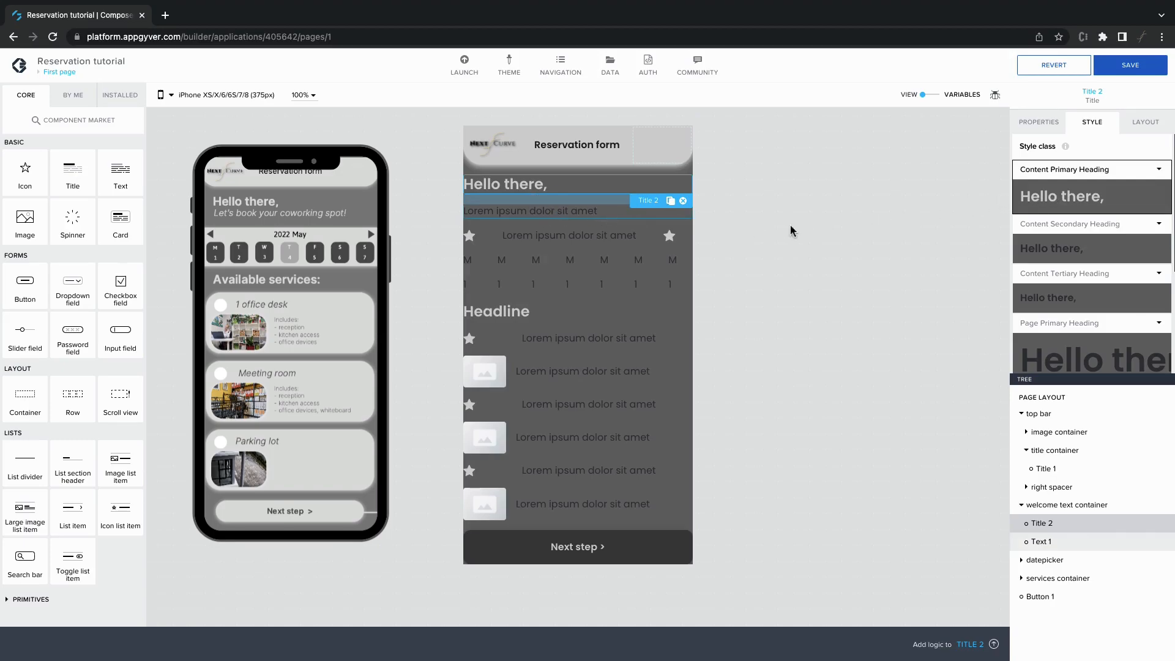
Step: Set the text color of the paragraph under the greeting to the Primary palette color
click(585, 212)
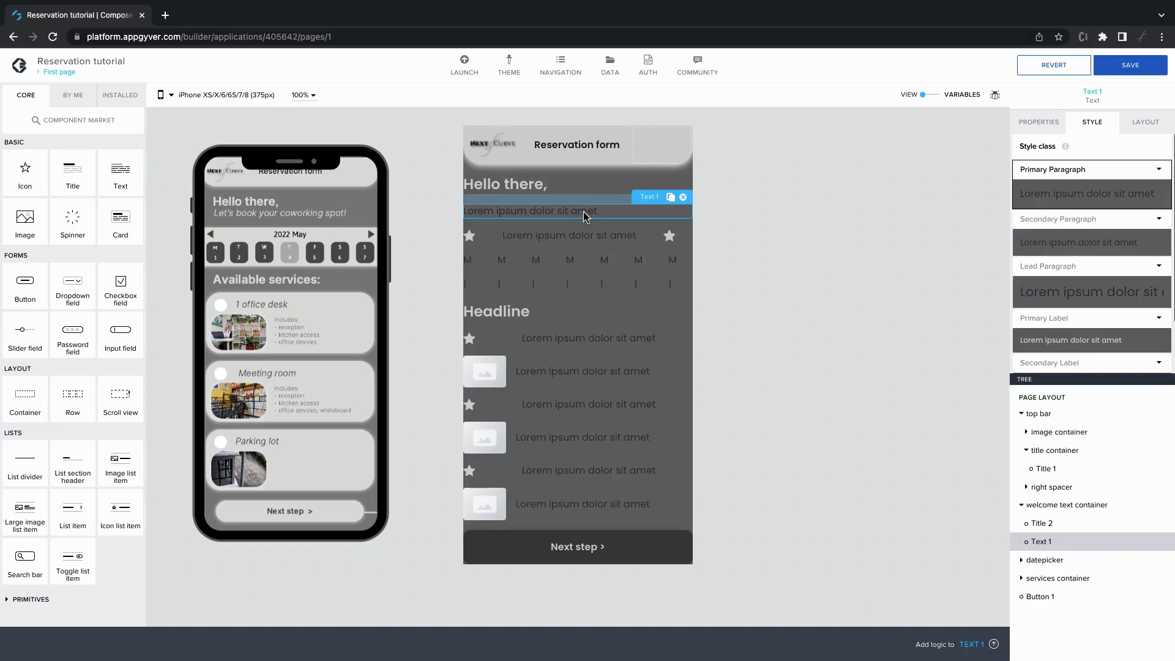
click(1160, 174)
click(1111, 185)
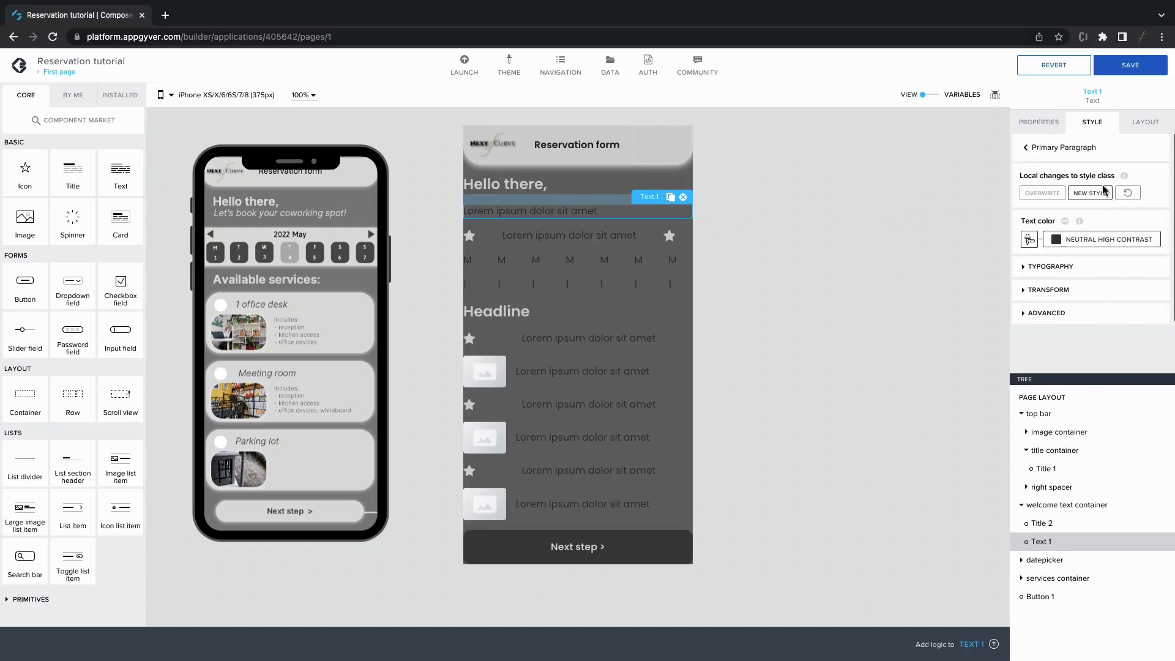
click(1096, 237)
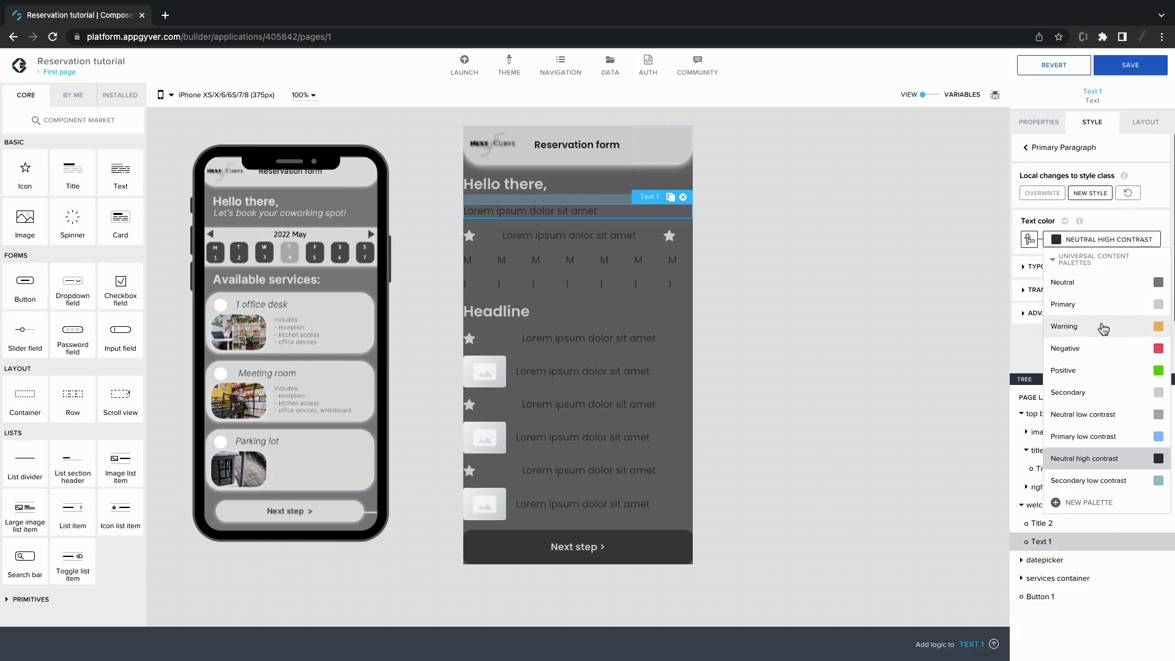
click(1101, 311)
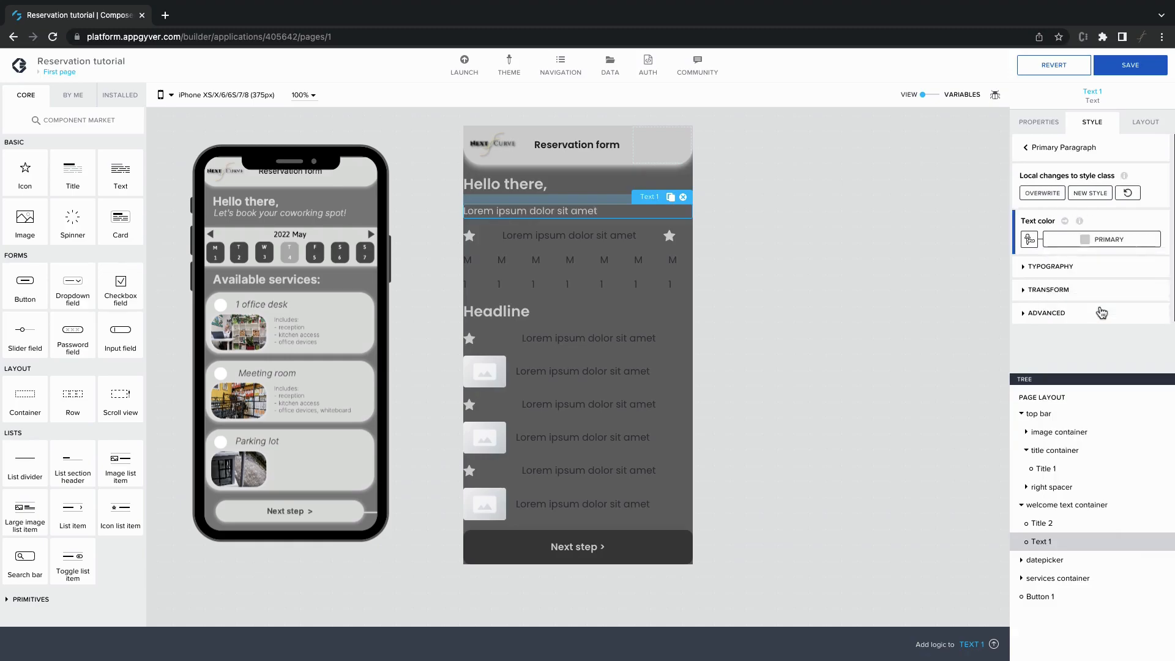
Step: Set the font style of the paragraph under the greeting to Italic in its typography settings
click(1060, 269)
scroll(1070, 330, down, 1)
scroll(1072, 331, down, 2)
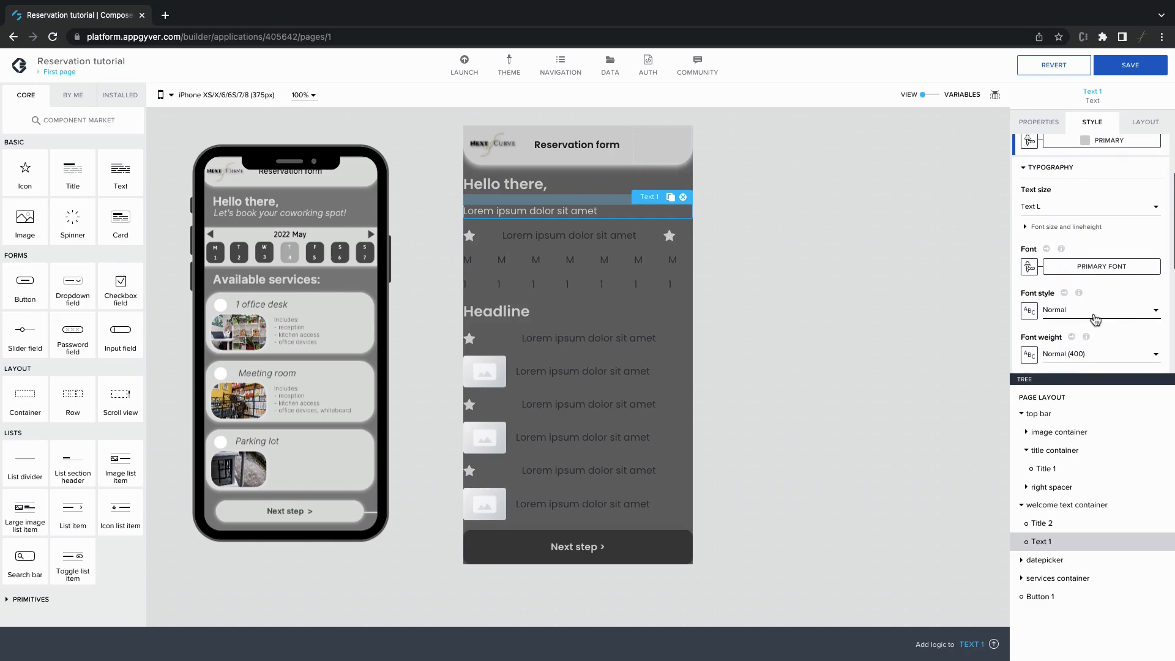
click(1076, 312)
click(1092, 325)
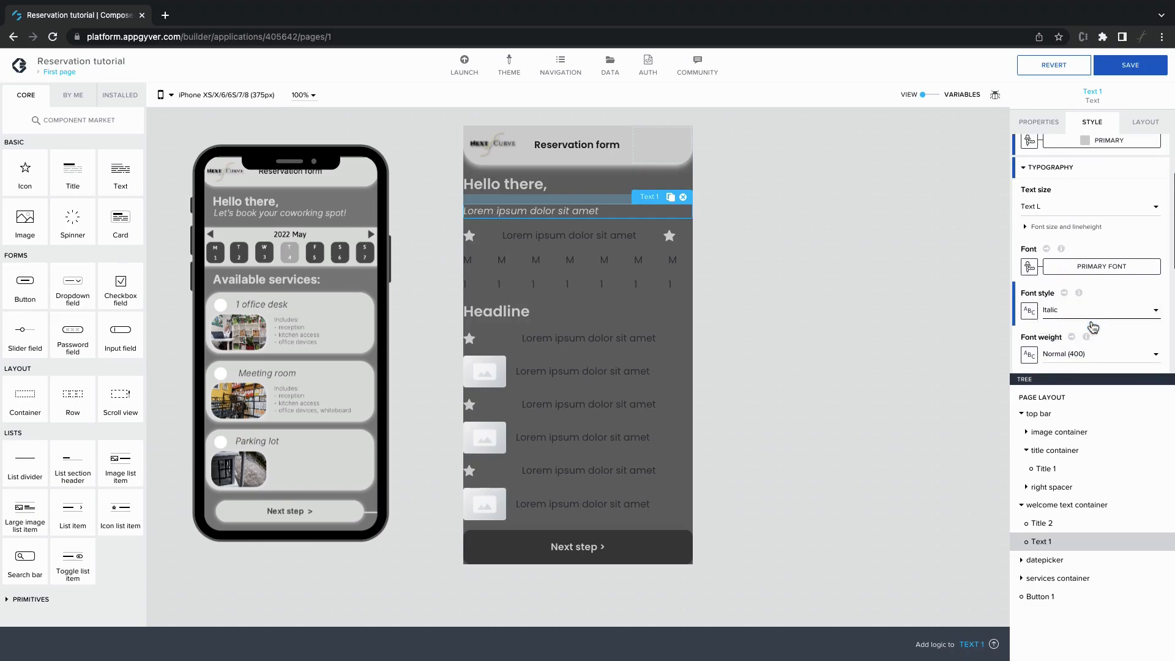
scroll(1091, 325, down, 1)
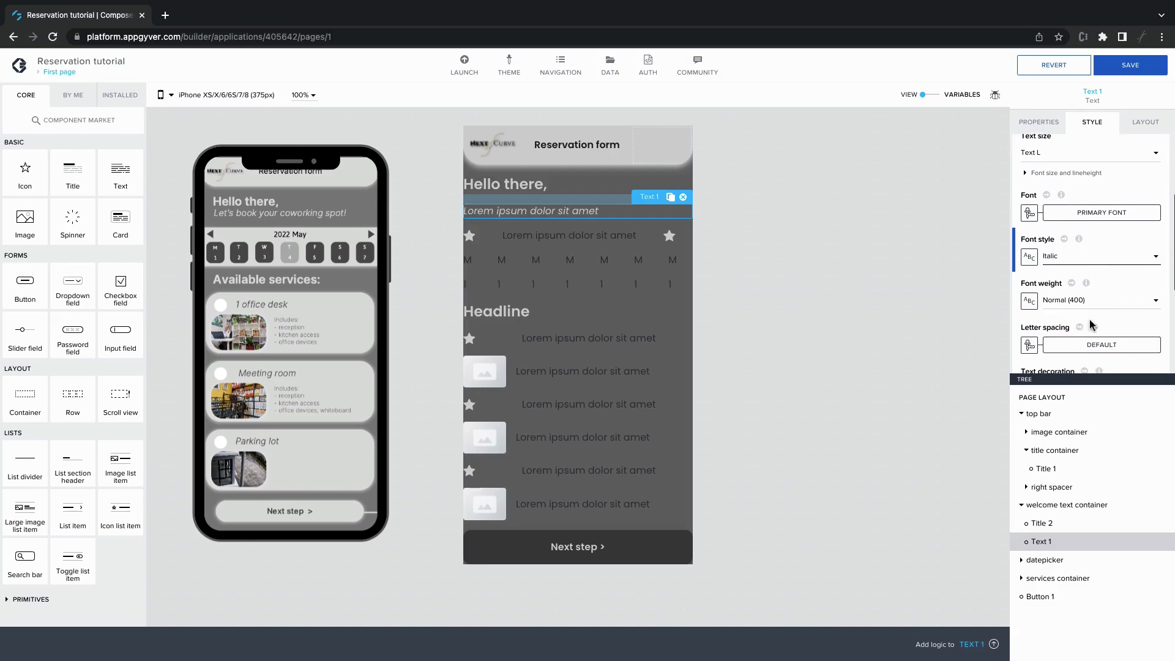
Step: Save the paragraph's local style changes as a new style class named "italic-subtitle"
scroll(1091, 325, up, 3)
click(1089, 192)
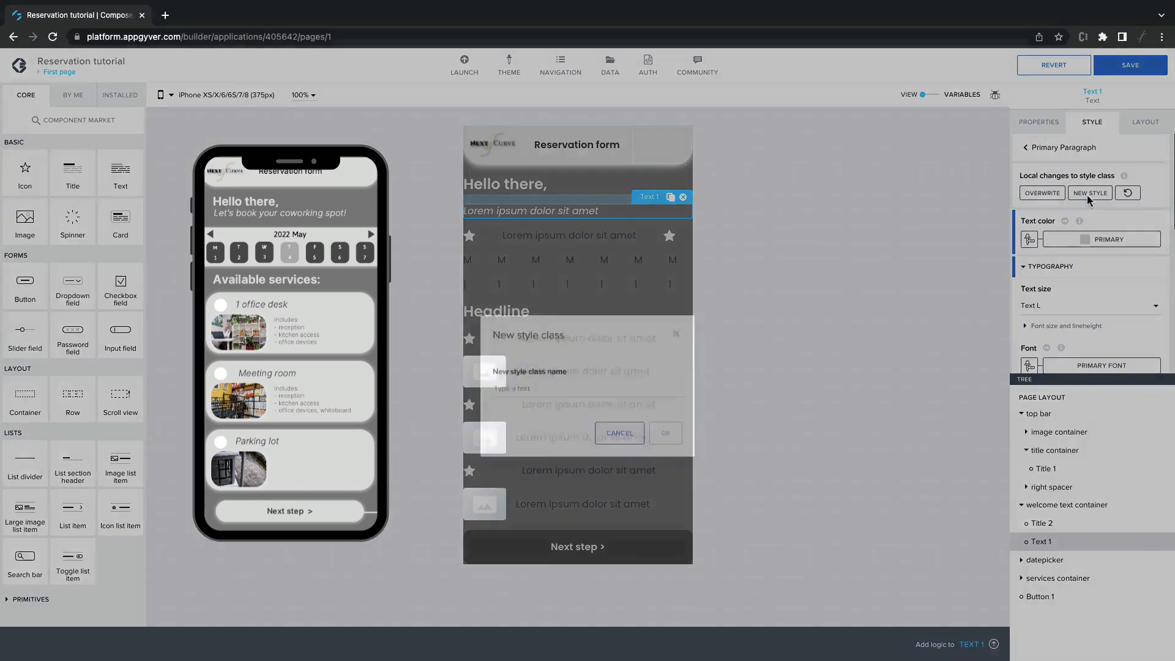
click(553, 357)
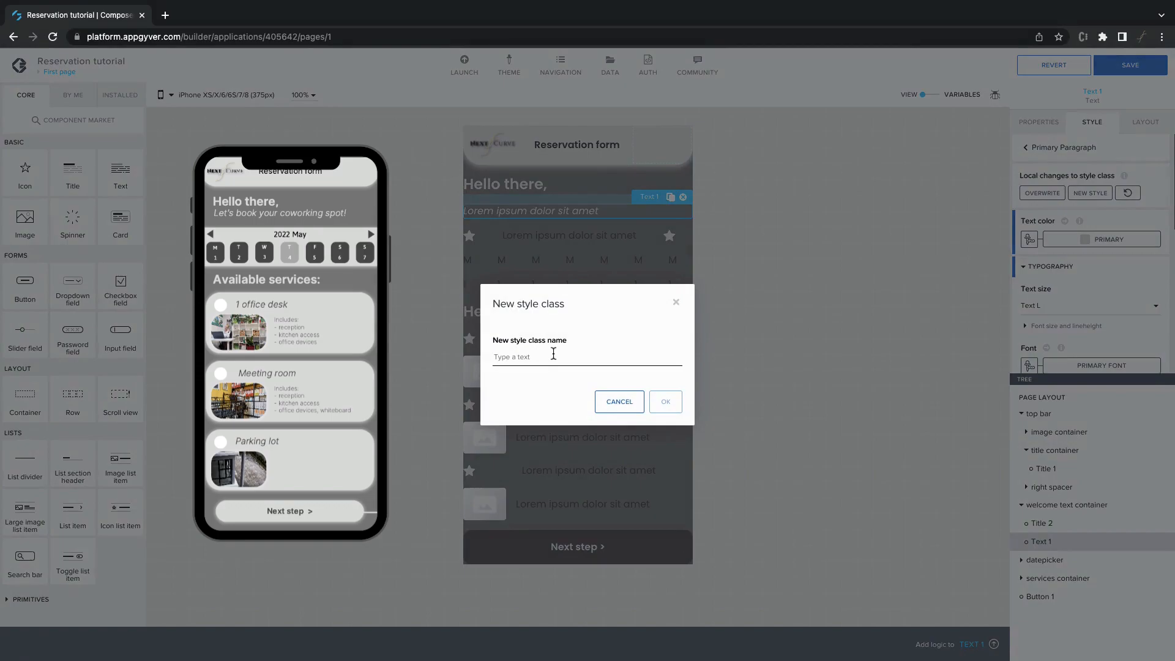
text(italic-subtitle)
click(666, 402)
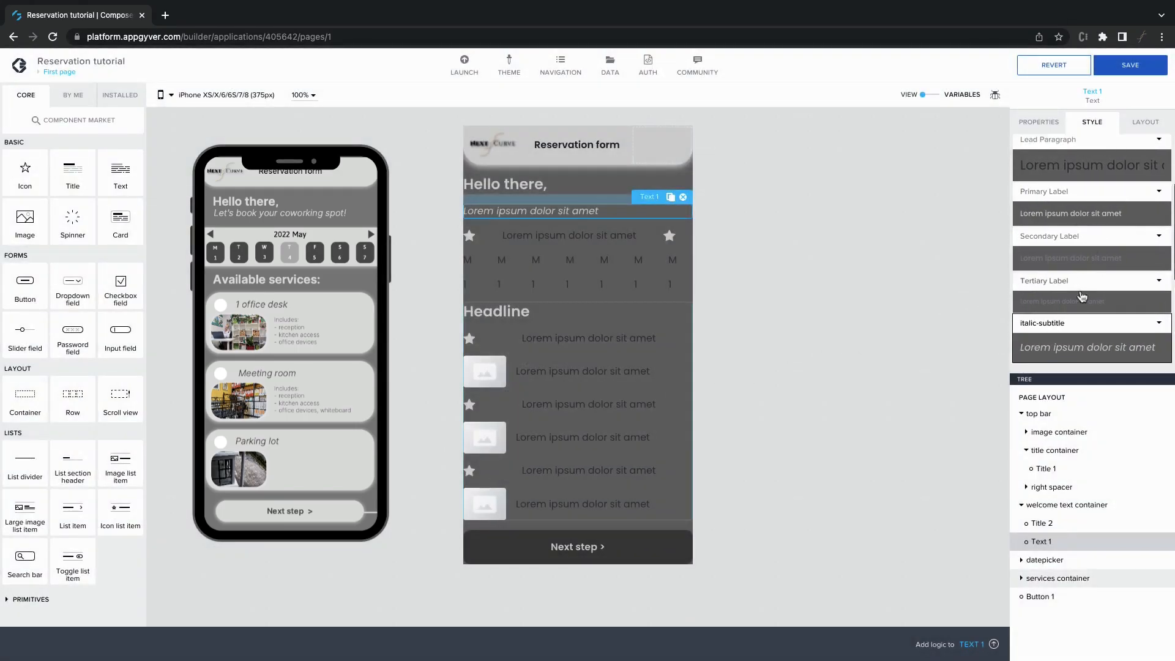
scroll(1082, 296, down, 1)
scroll(1082, 297, up, 3)
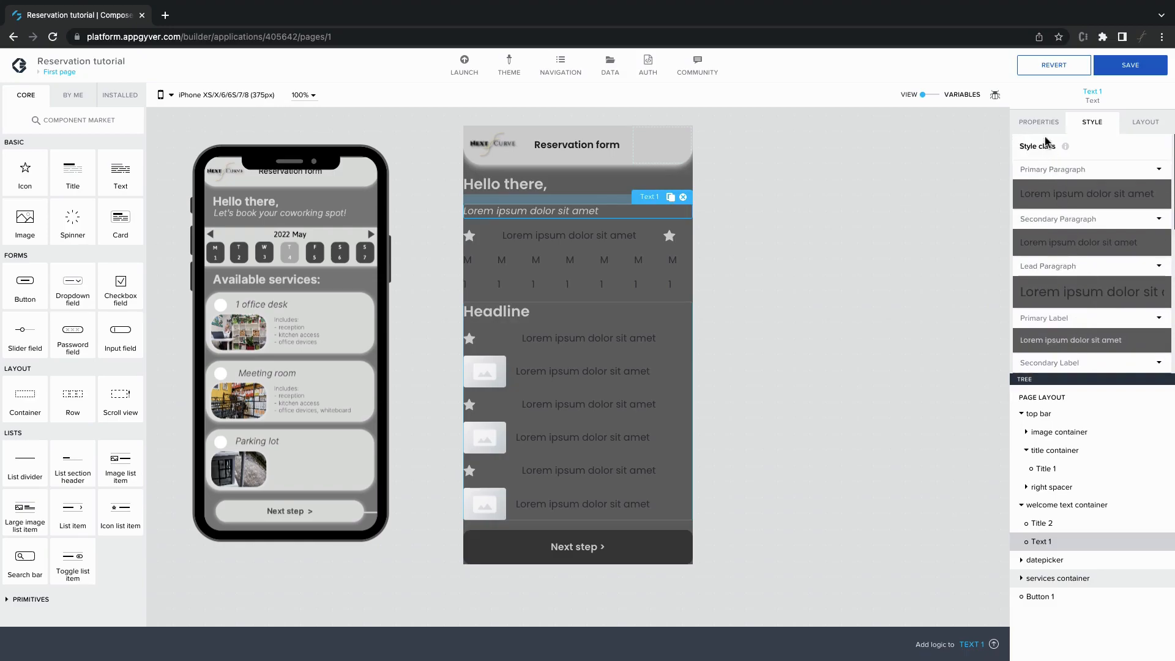
Step: Replace the placeholder content of the paragraph under the greeting with "Let's book your coworking spot!"
click(1040, 122)
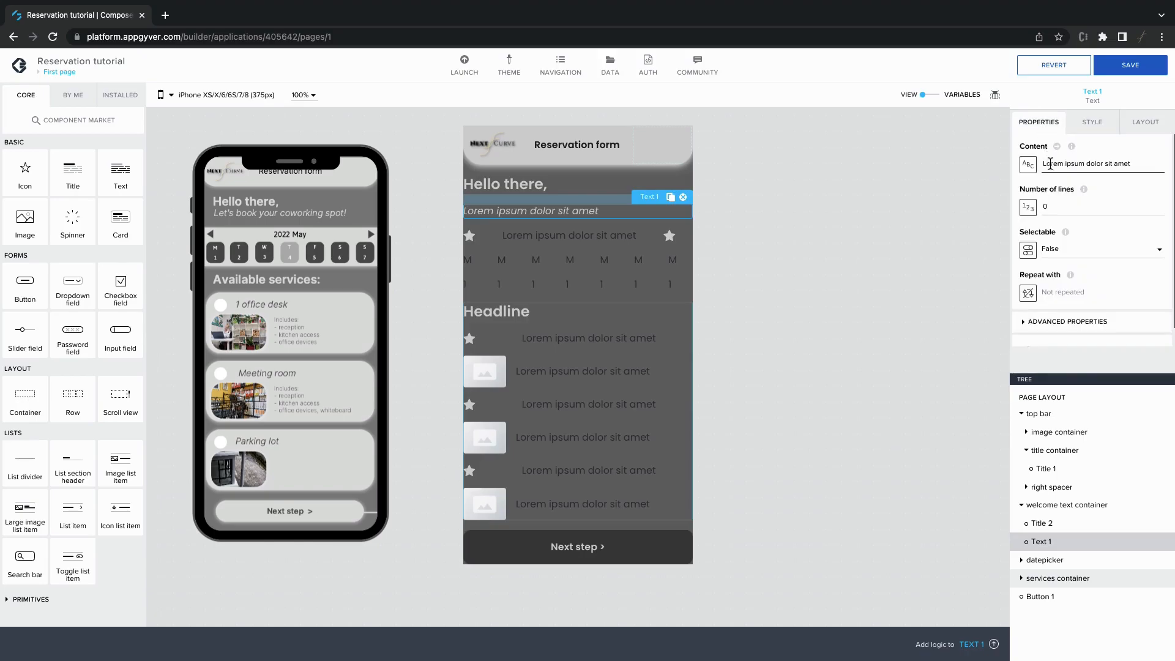
triple_click(1052, 164)
text(Let's book your coworking spot!)
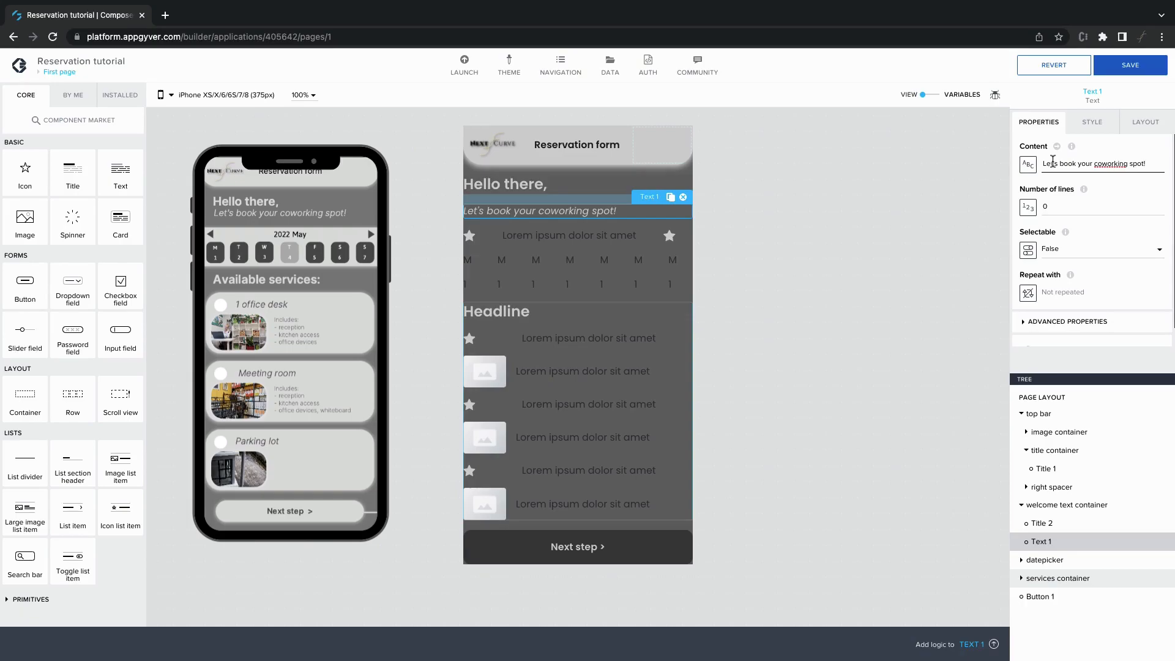
Step: Collapse the finished sections in the component tree and apply the Secondary Card style class to the datepicker container
click(1021, 415)
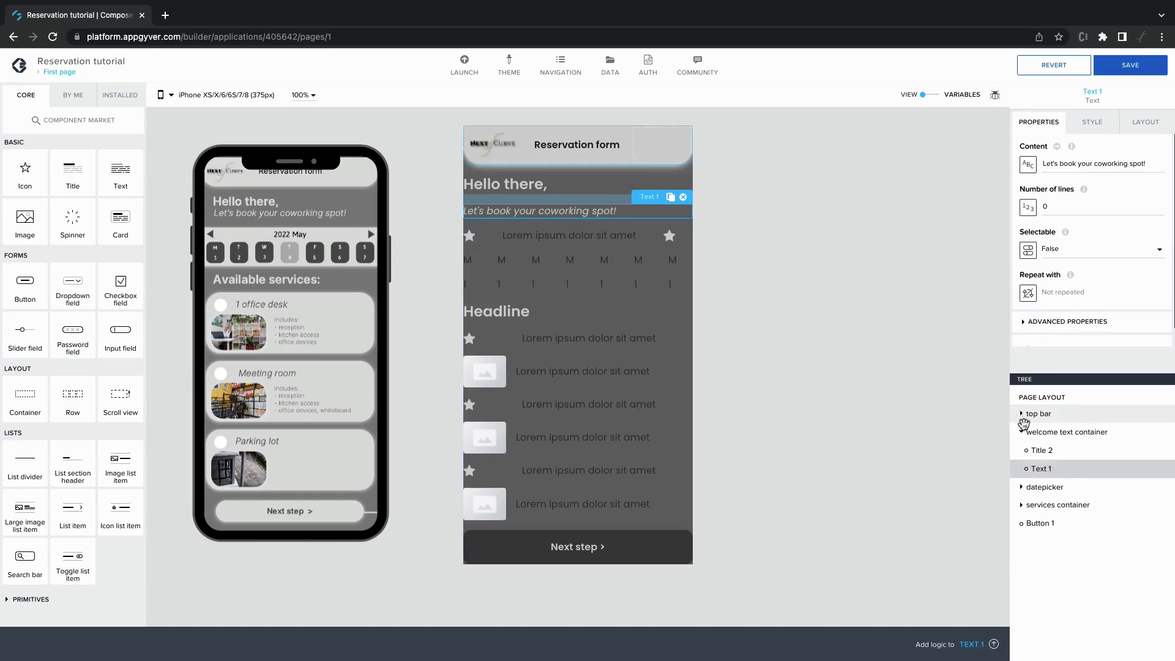
click(1022, 432)
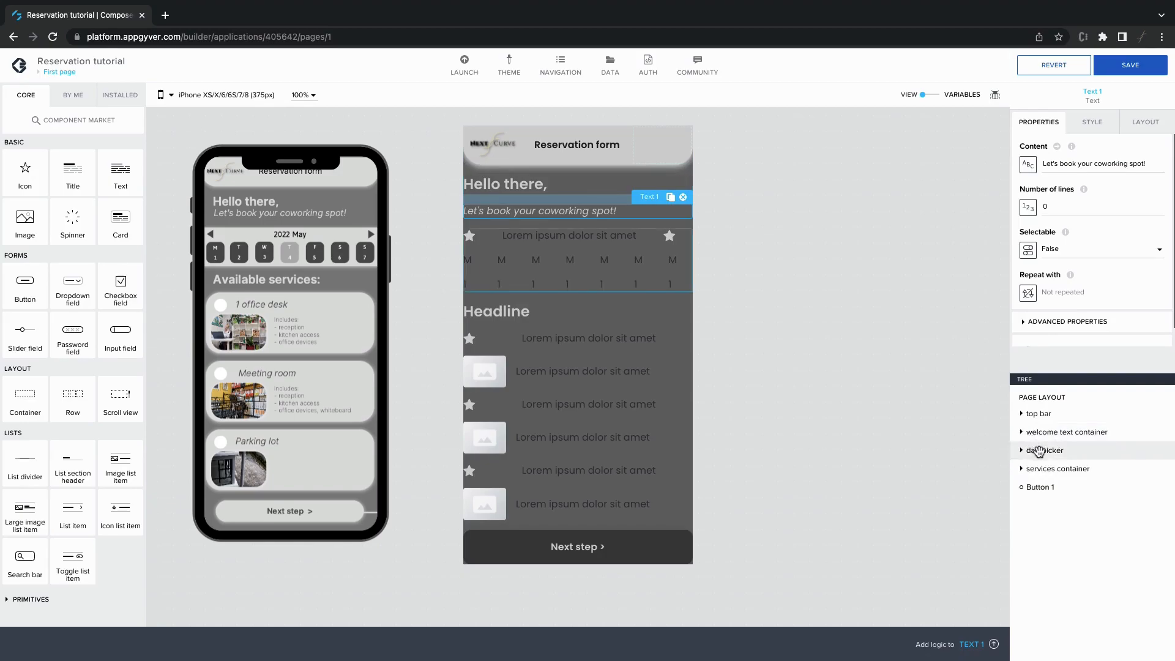
click(1038, 452)
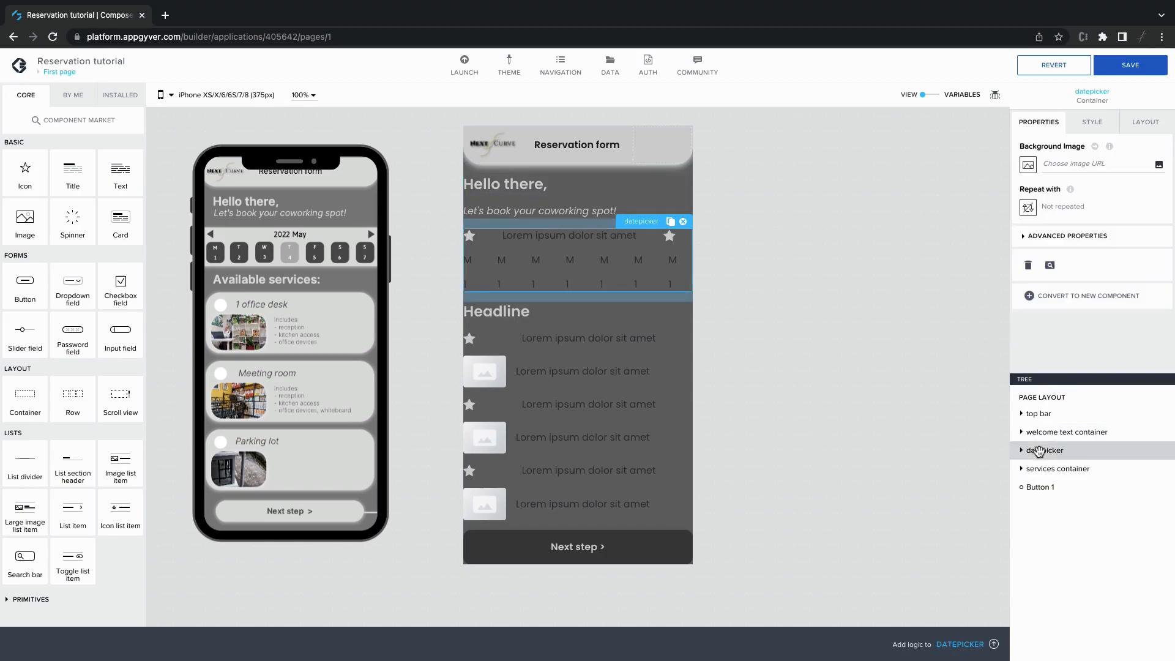
click(1087, 135)
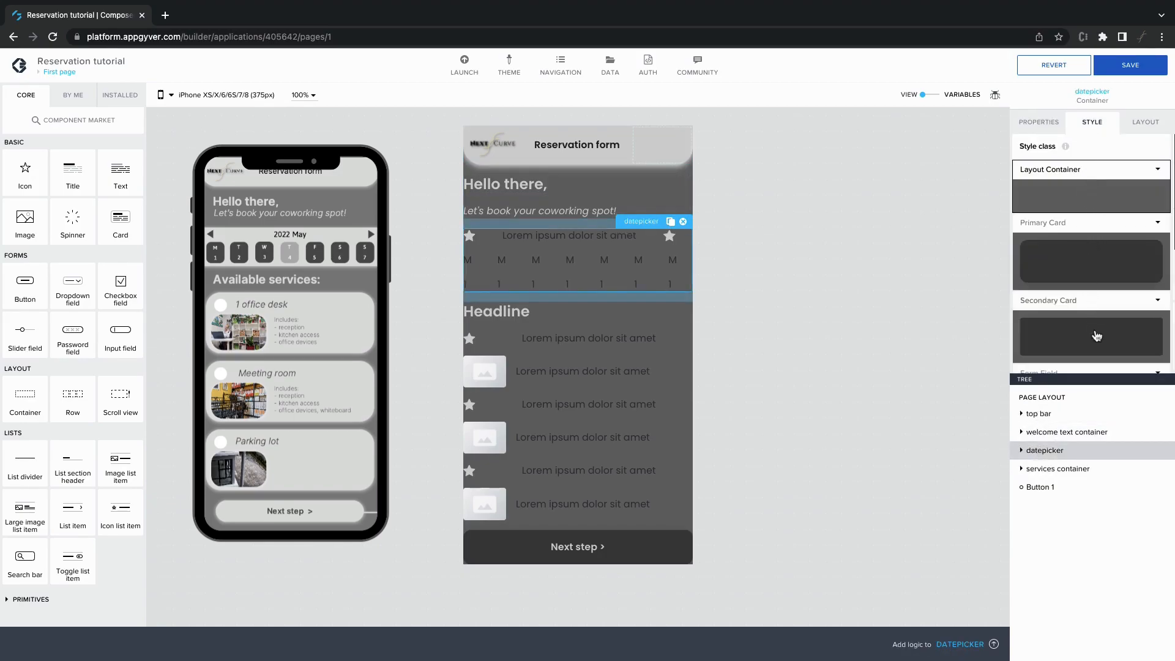
scroll(1097, 336, down, 1)
click(1099, 294)
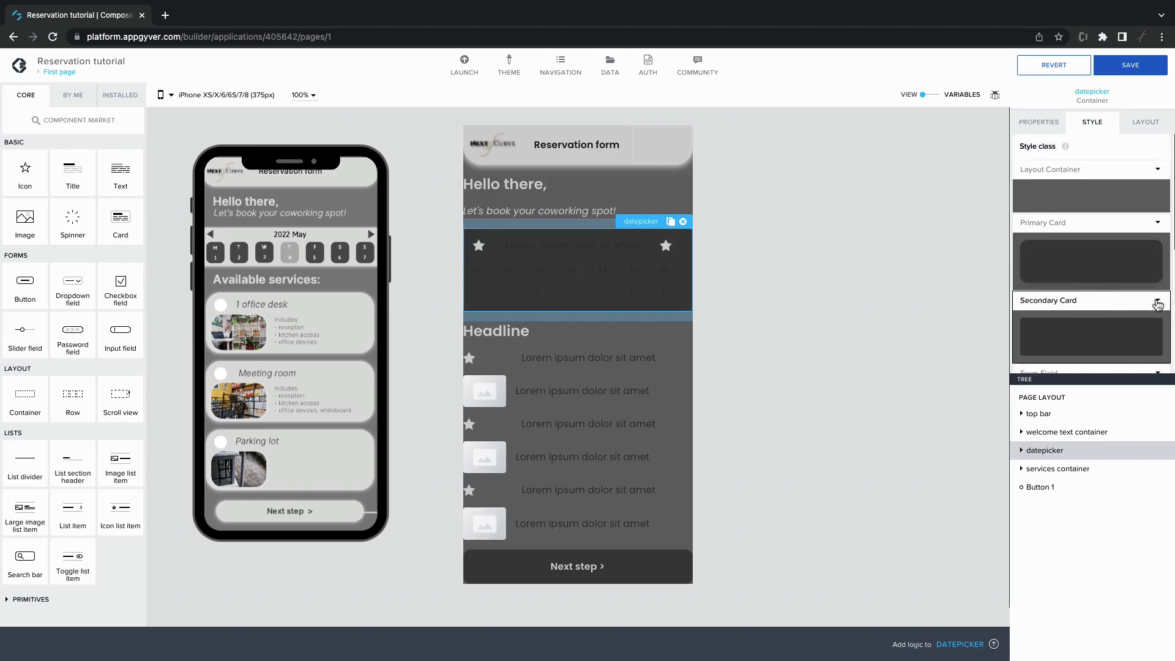
Step: Edit the datepicker's Secondary Card style and set its background color to Level 2 background
click(1157, 304)
click(1141, 317)
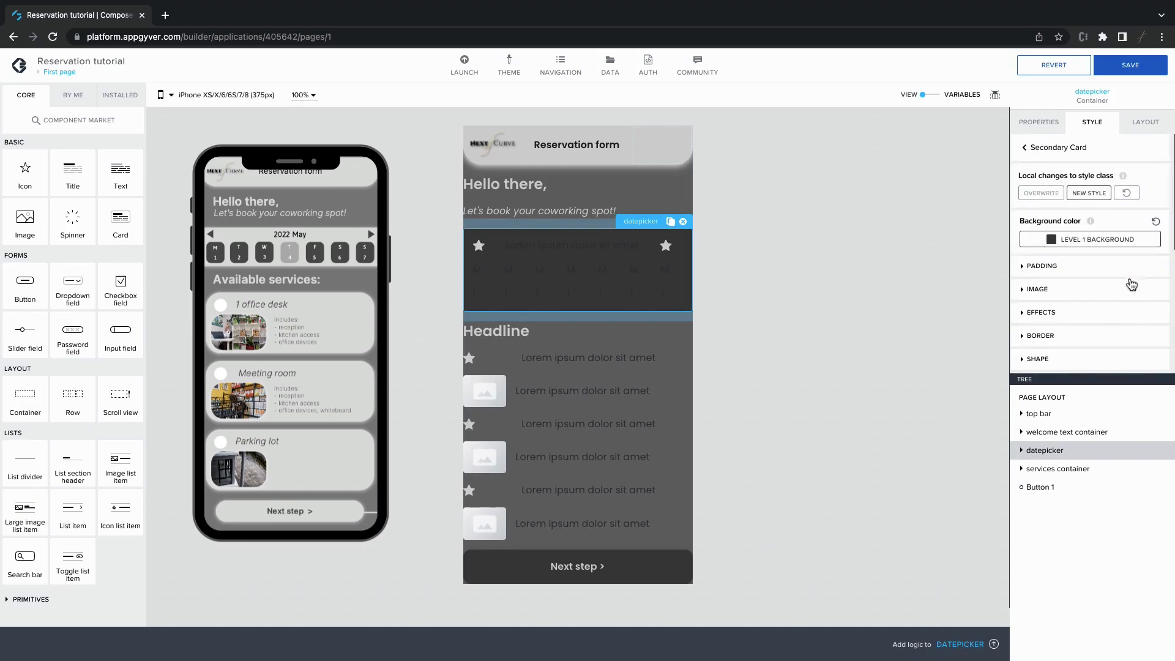
click(1120, 240)
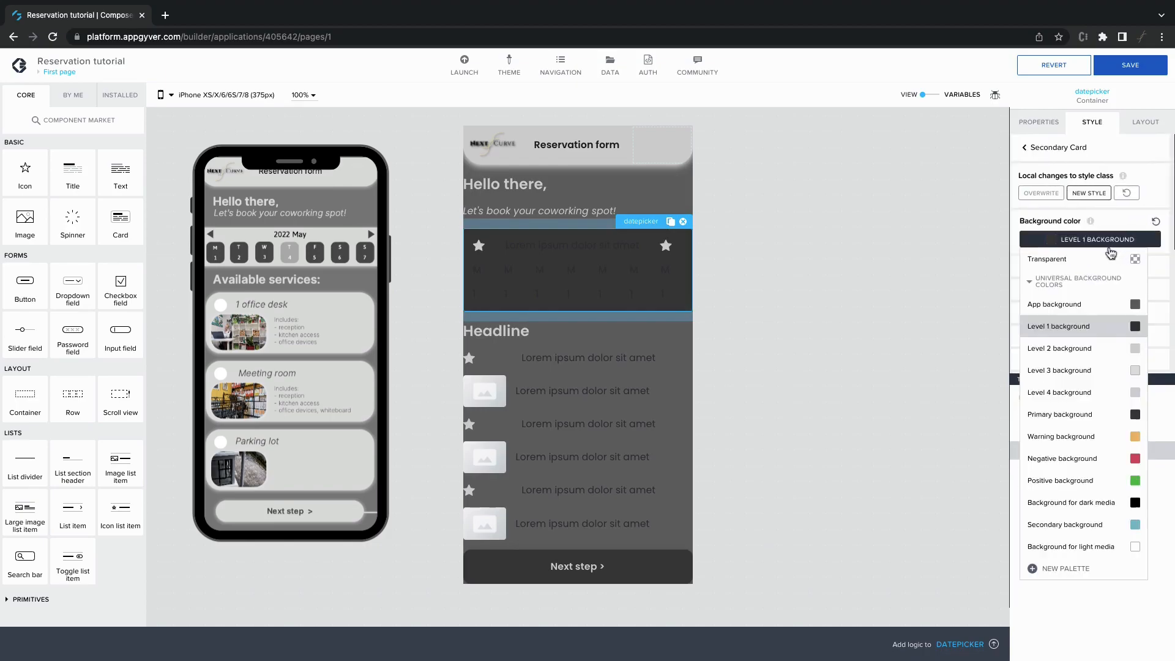
click(1091, 356)
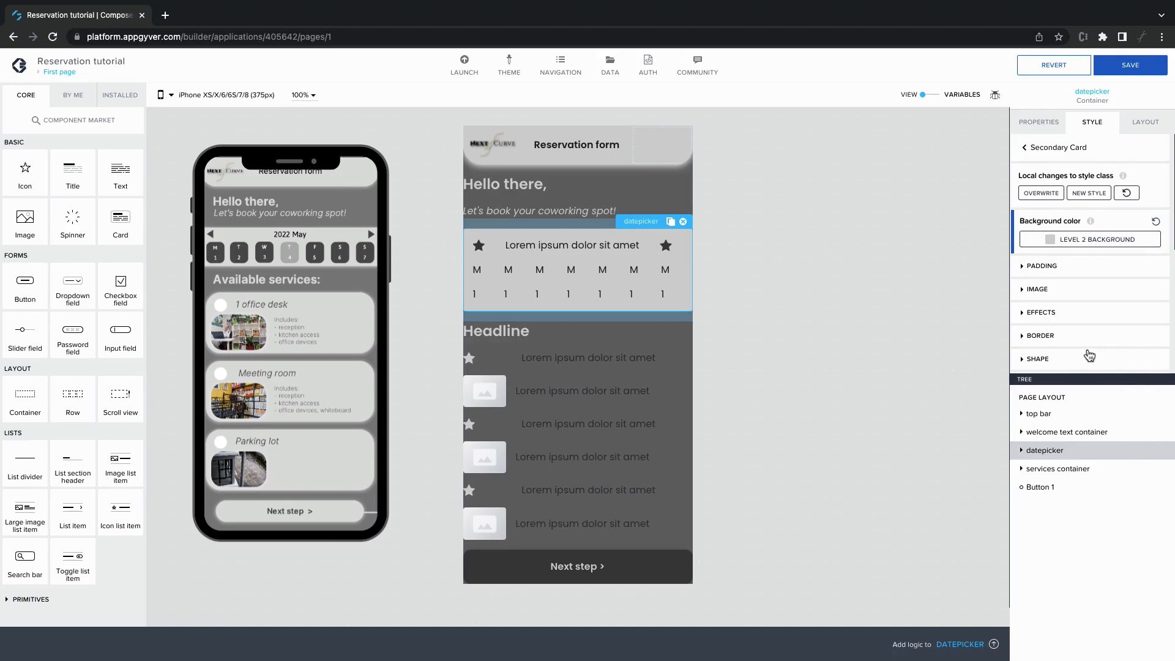
Step: Enable the shadow effect on the datepicker container and set the shadow size to Medium
click(1033, 314)
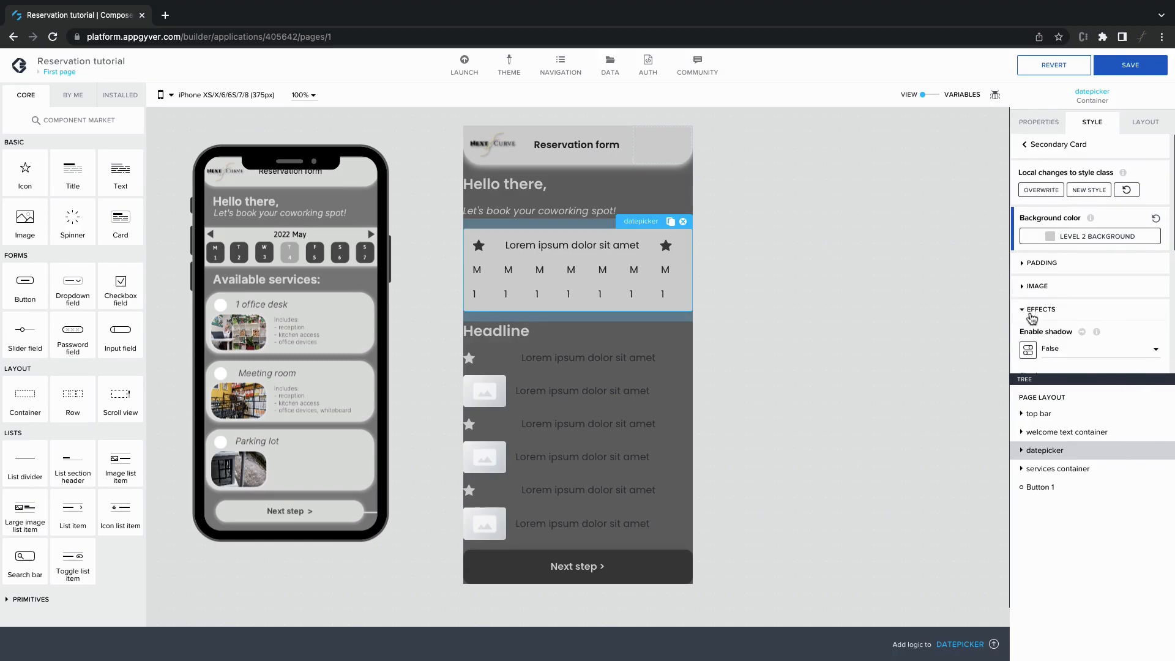
scroll(1032, 317, down, 2)
click(1067, 302)
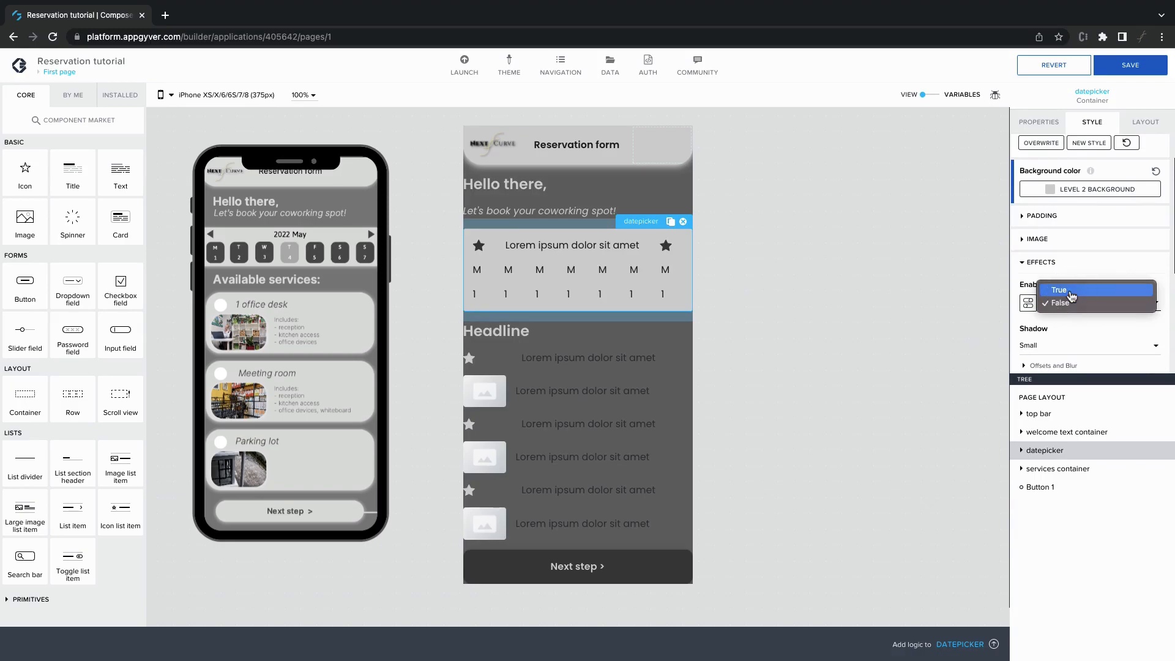
click(1071, 302)
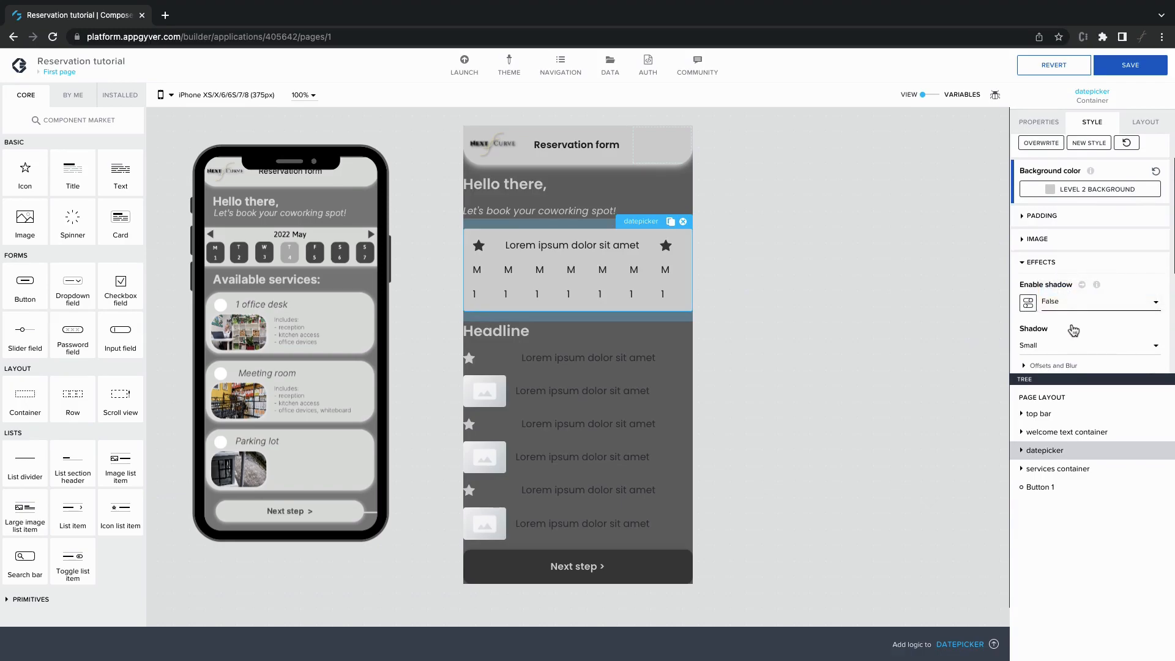
scroll(1073, 328, down, 4)
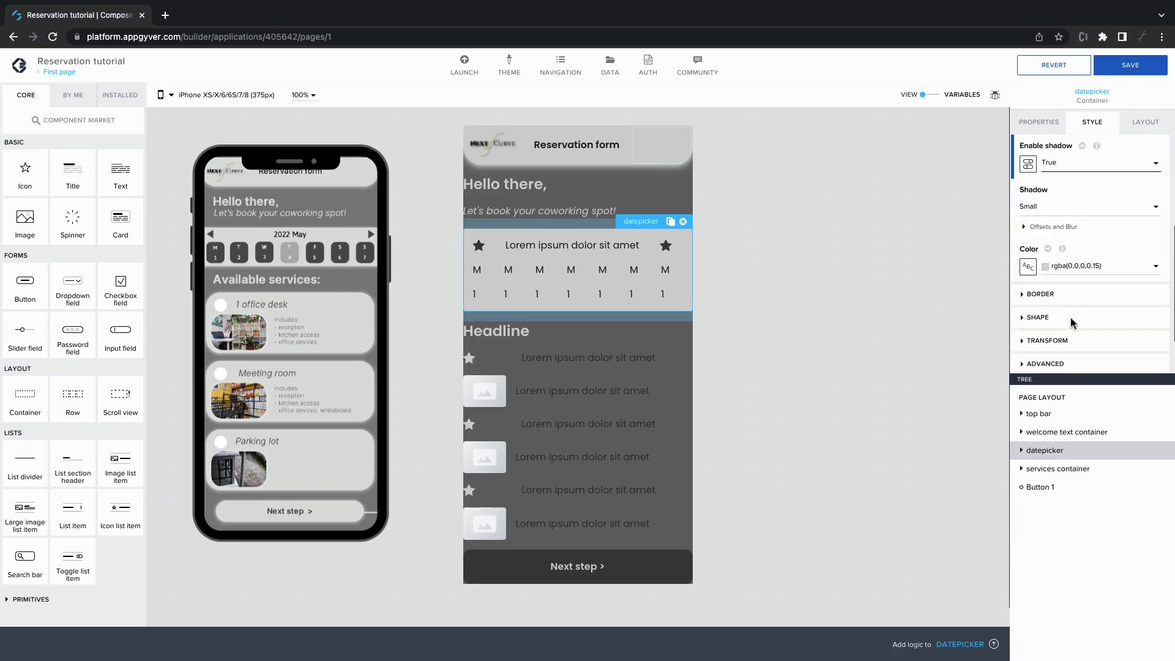
scroll(1068, 217, up, 1)
click(1066, 215)
click(1065, 229)
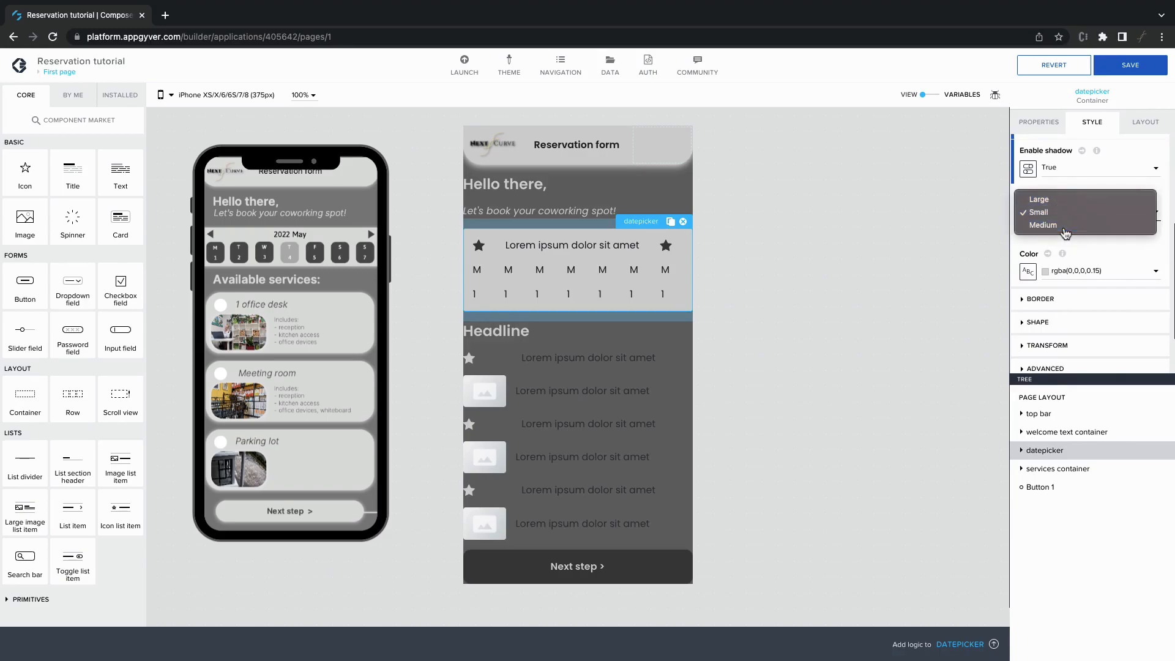
Step: Make the datepicker's shadow color fully transparent, rgba(0,0,0,0)
click(1050, 278)
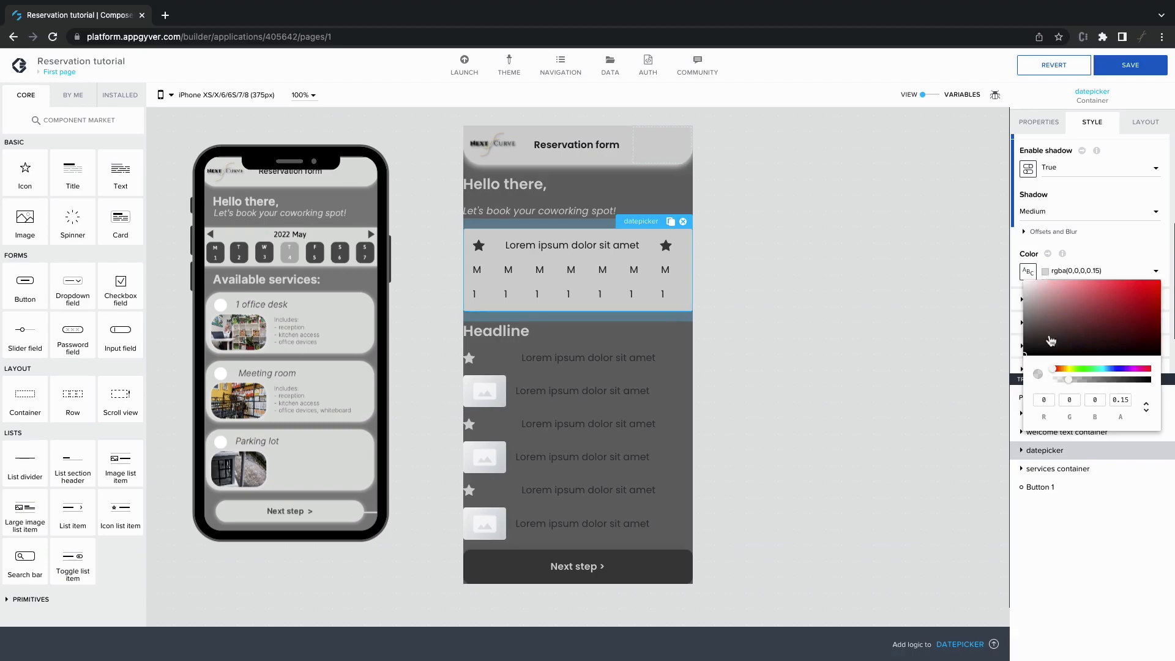
drag(1067, 380, 1042, 384)
click(1065, 380)
click(1066, 380)
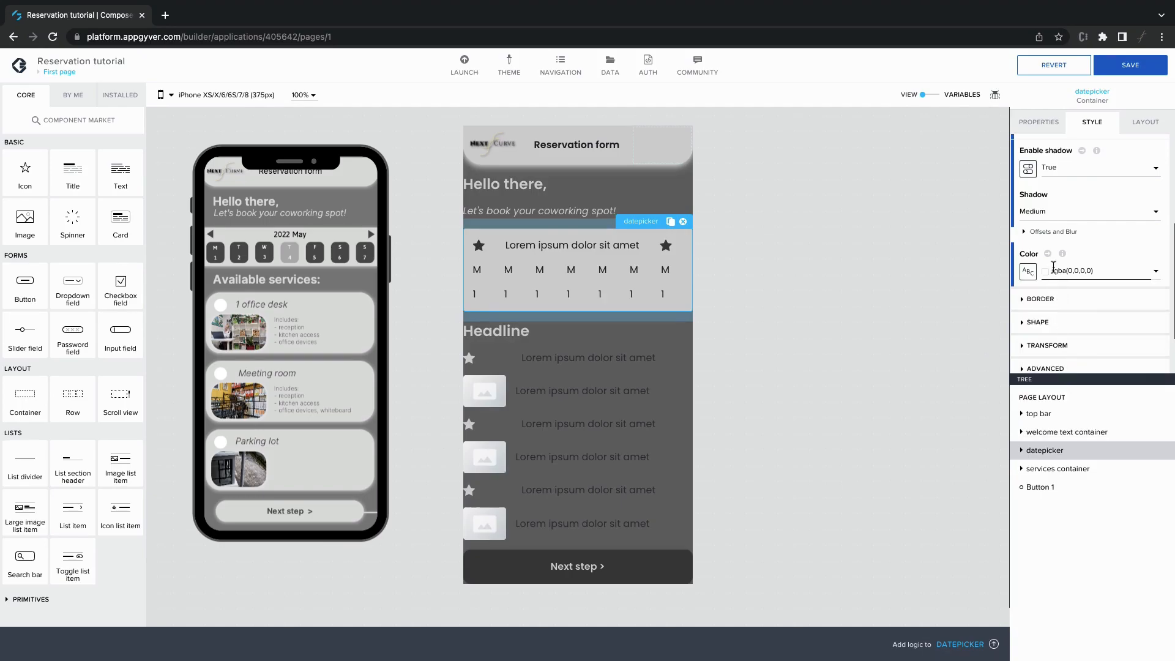
Step: Save the datepicker container's local style changes as a new style class named "datepicker style"
scroll(1053, 268, up, 3)
click(1089, 193)
text(datepicker style)
click(666, 402)
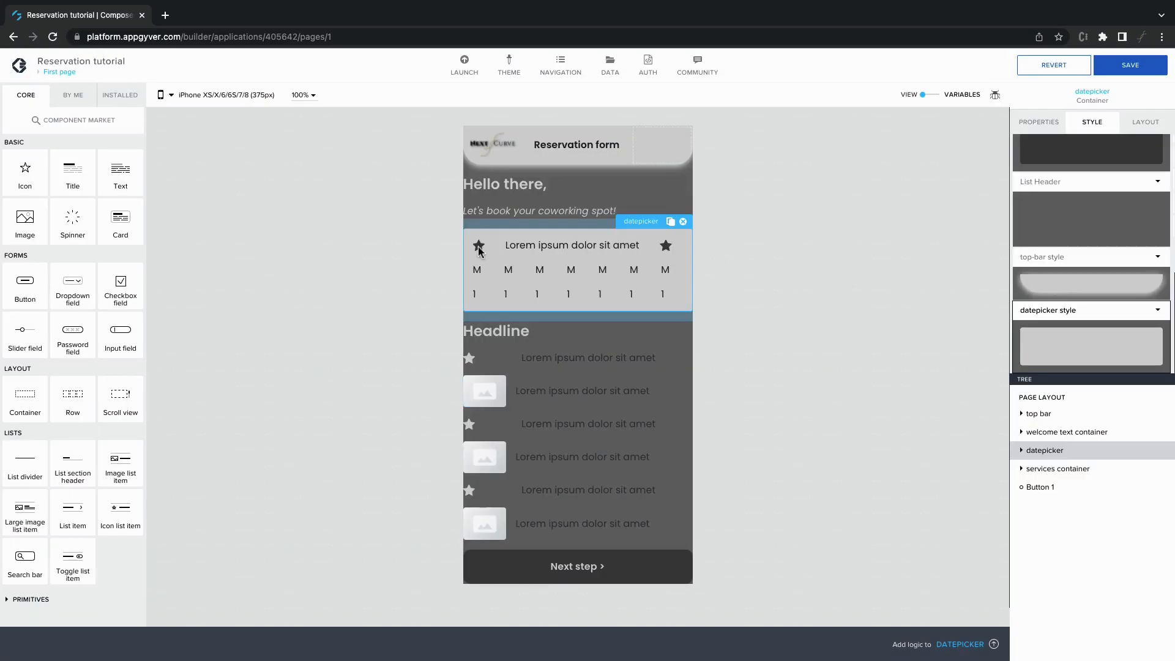
Step: Replace the star icon before the datepicker's month text with the caret-left icon, searching the icons for "left"
click(479, 249)
click(1044, 124)
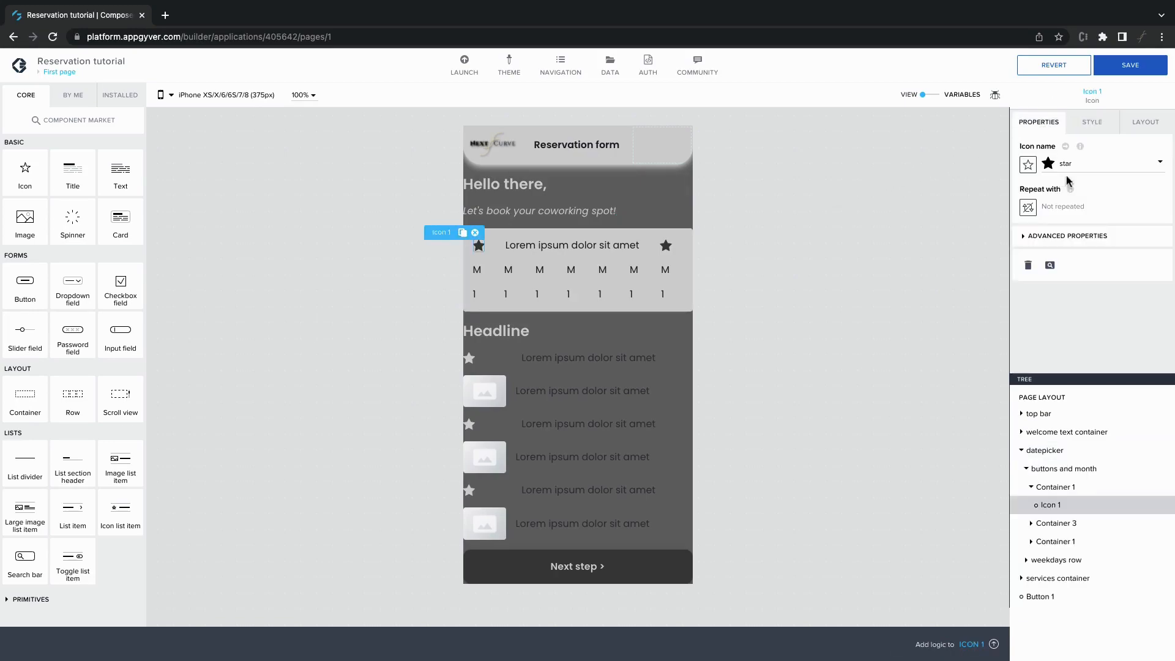
click(1126, 166)
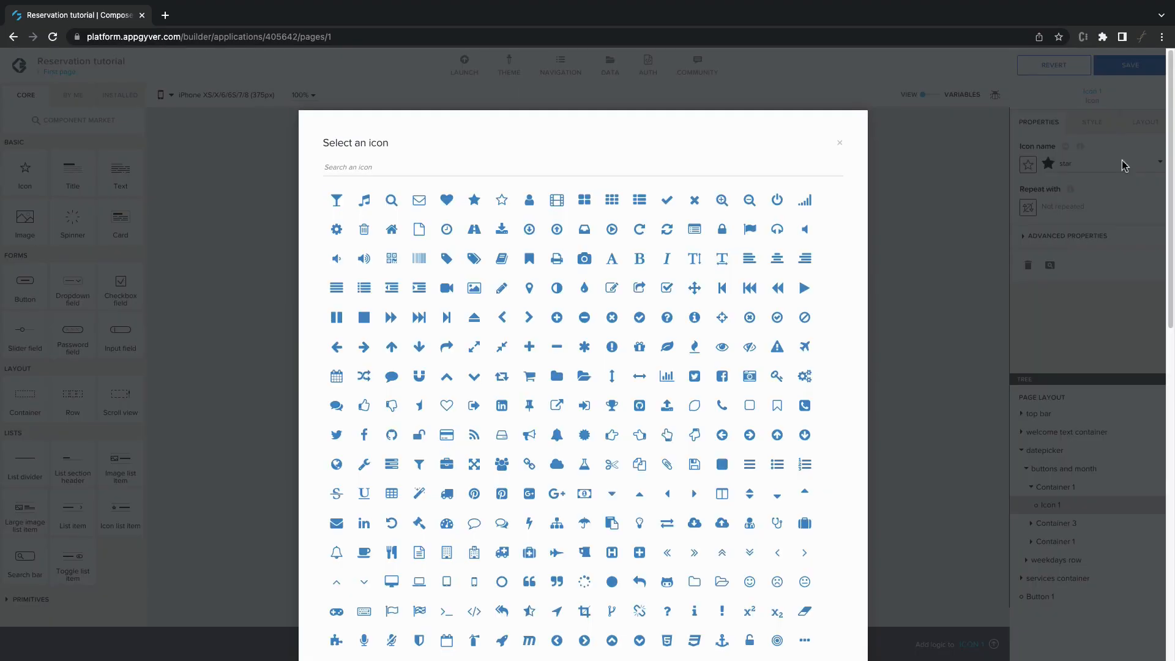
click(718, 169)
text(la)
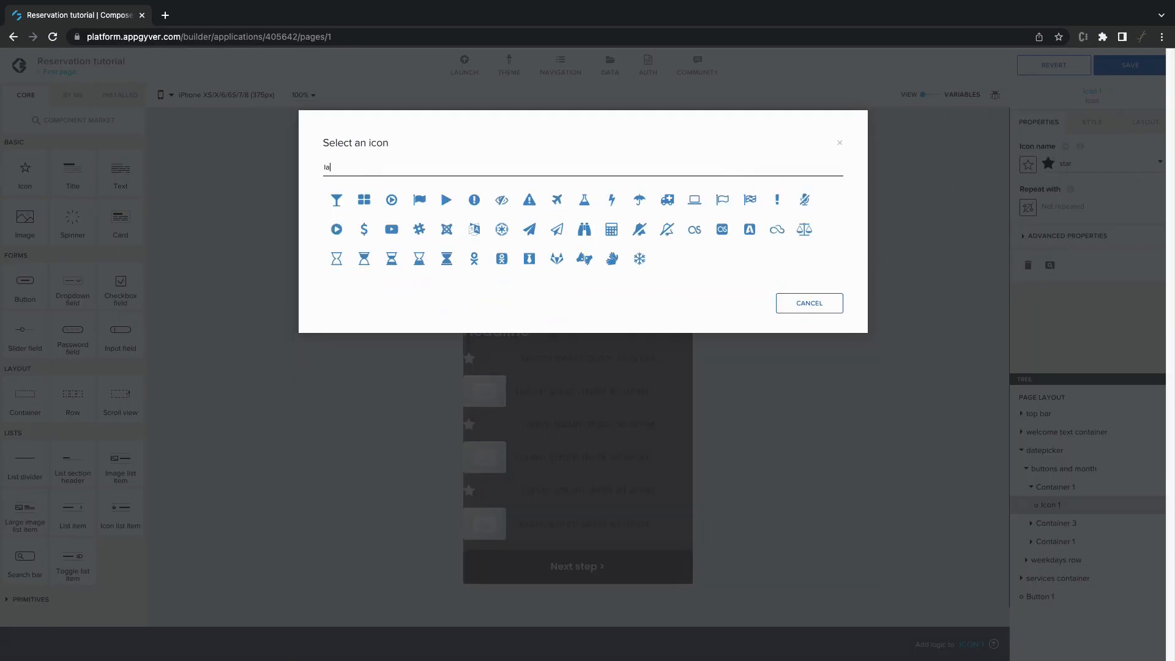
key(BackSpace)
text(eft)
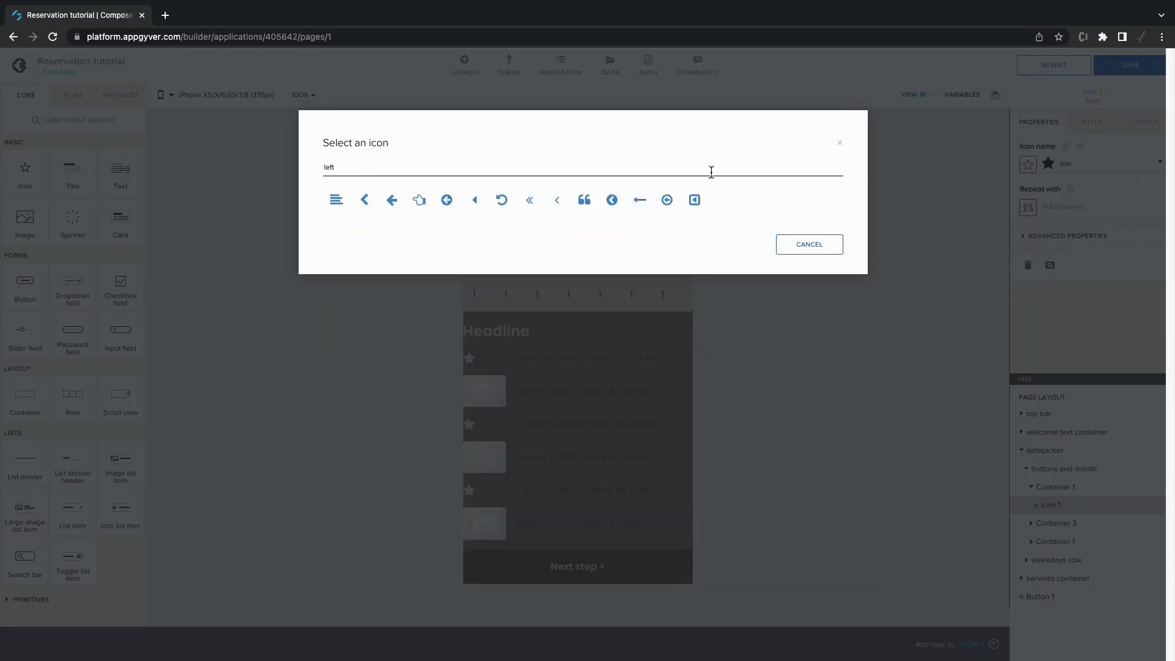
click(475, 200)
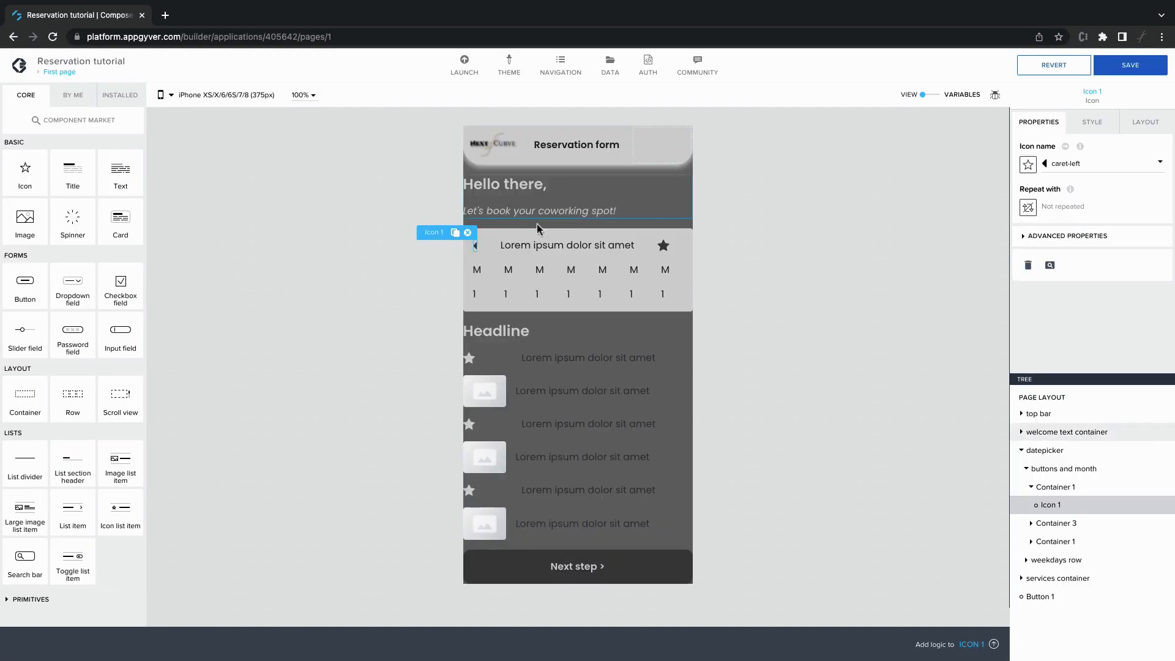
Step: Replace the star icon after the datepicker's month text with the caret-right icon, searching the icons for "right"
click(663, 247)
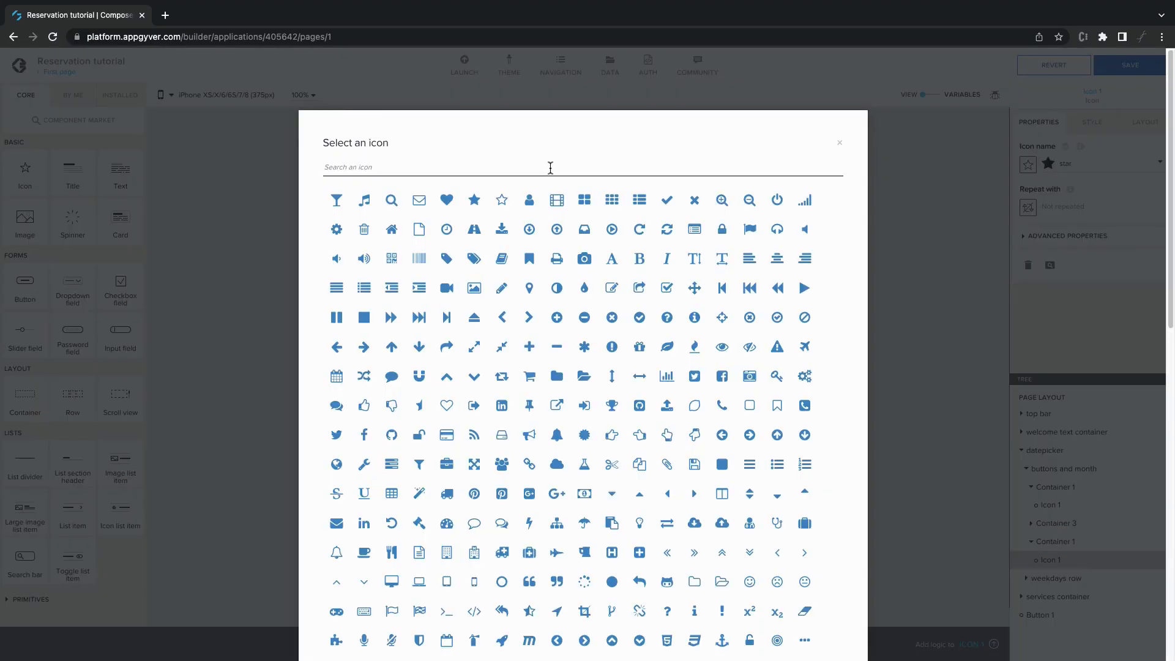
click(553, 166)
text(right)
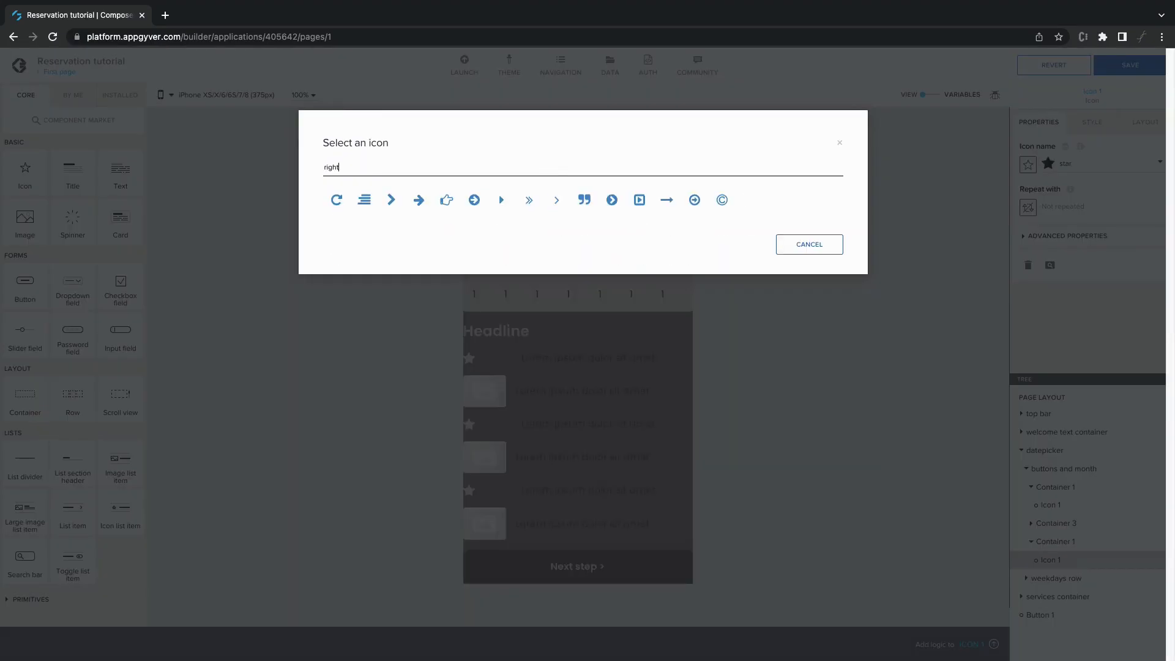
click(503, 201)
click(806, 245)
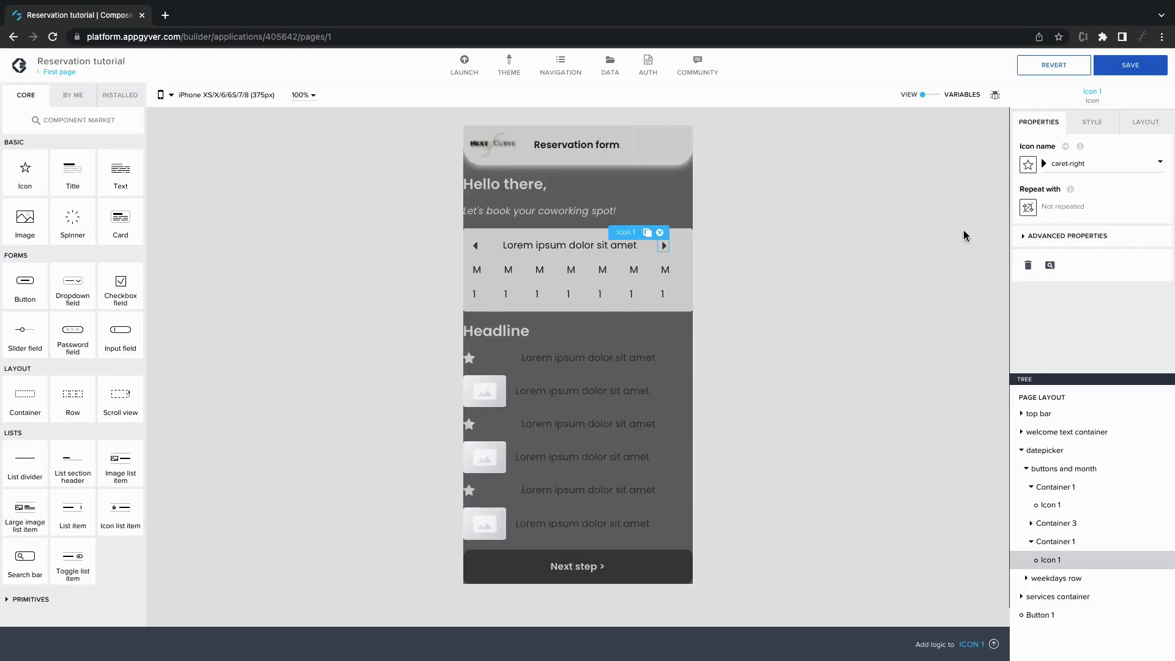
Step: Edit the caret-right icon's Primary icon style and add a Scale transform of 2
click(1107, 128)
click(1159, 171)
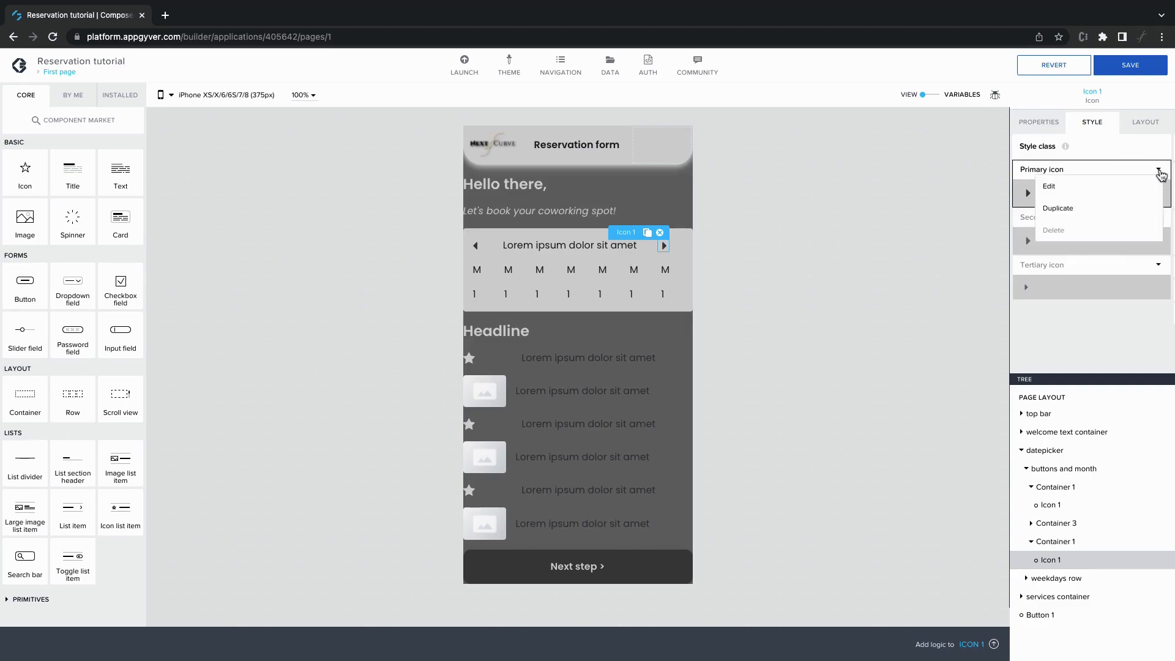
click(1149, 185)
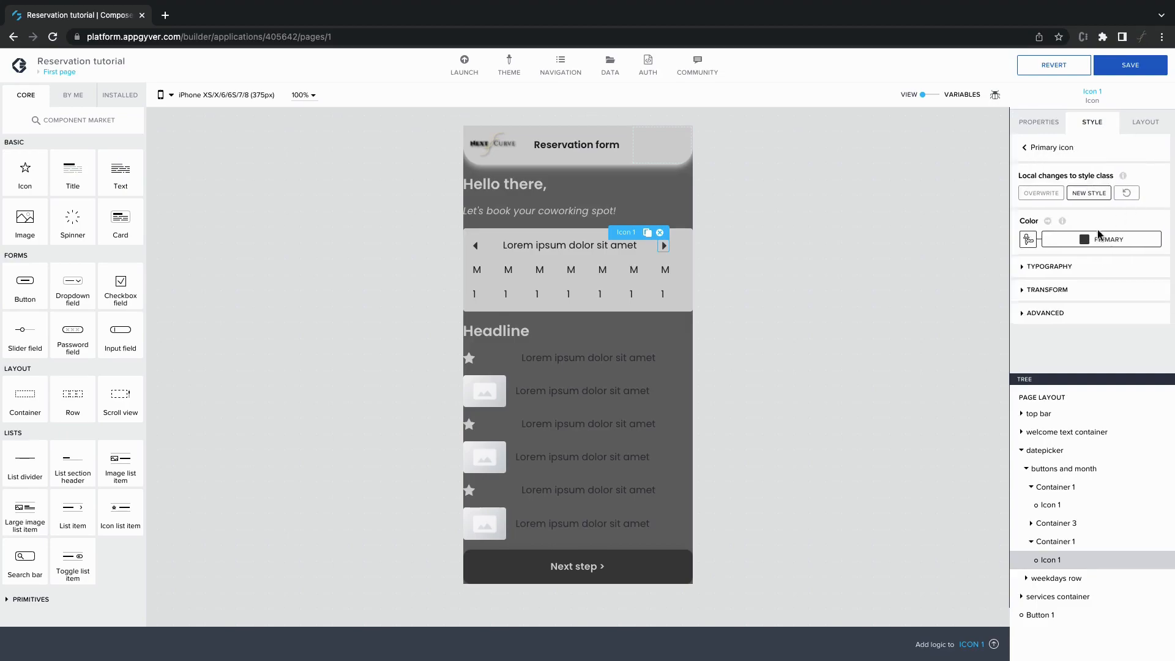
click(1026, 294)
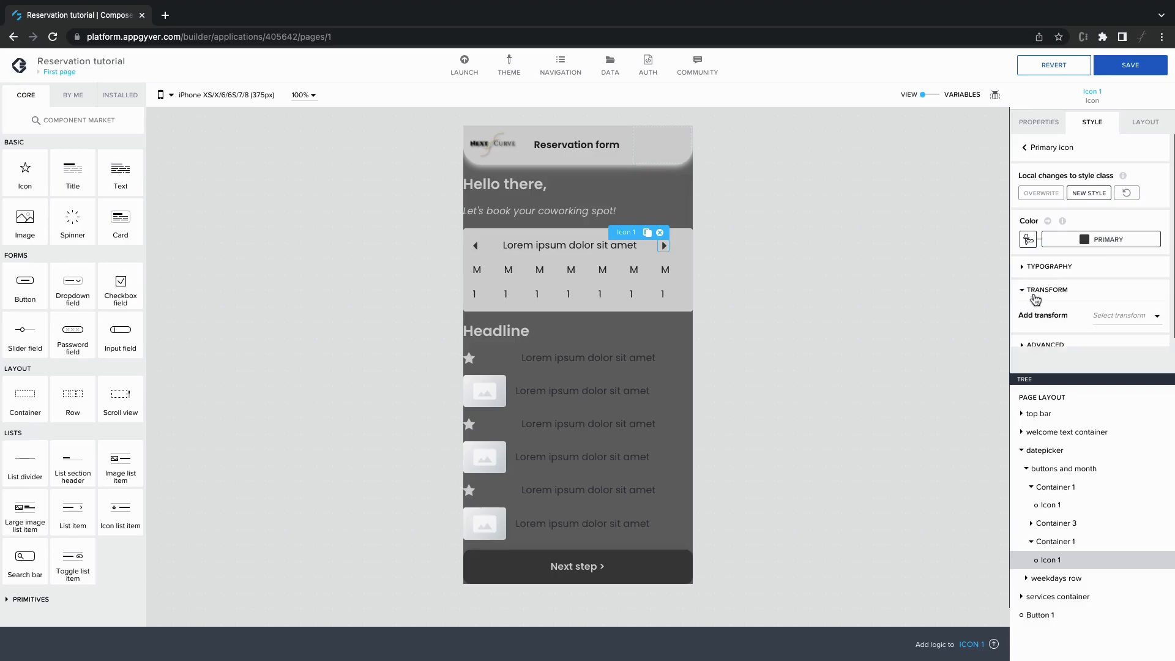
click(1124, 313)
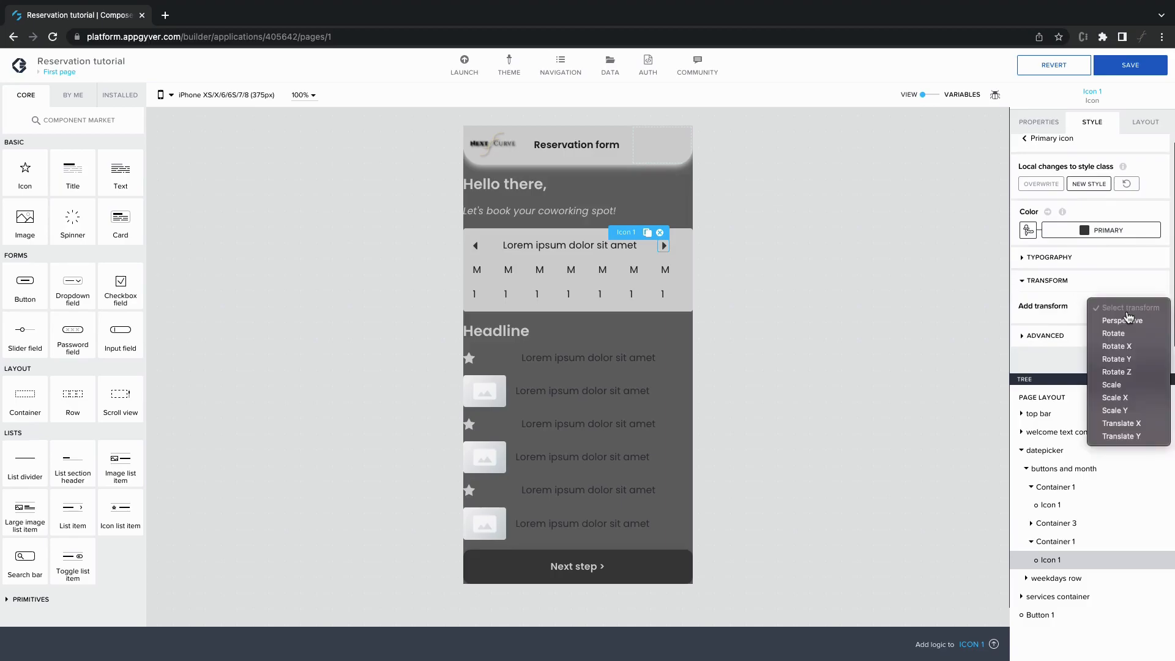
click(1127, 383)
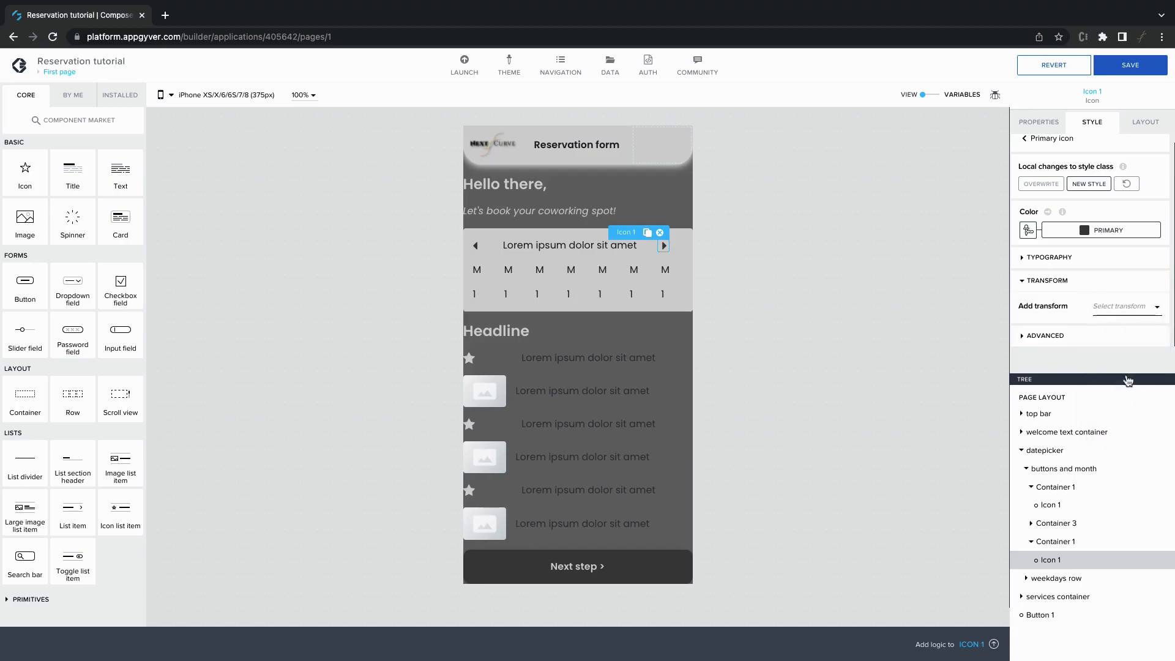
click(1115, 297)
text(2)
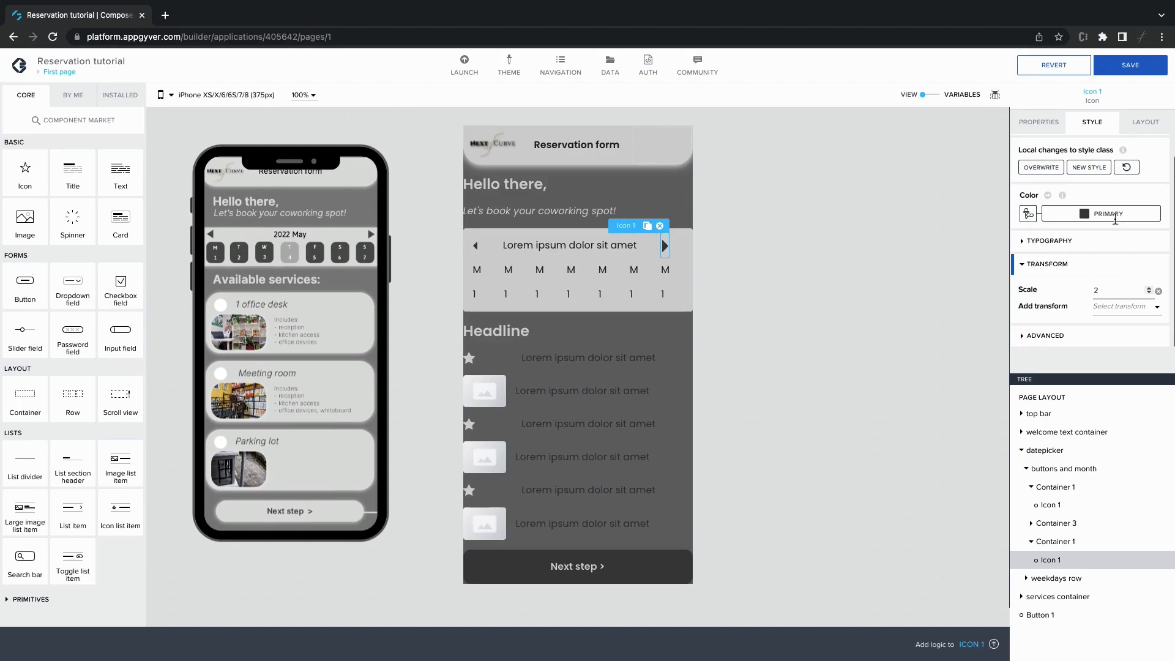
Step: Save the caret-right icon's local style changes as a new style class named "arrow resized icon"
click(1081, 168)
text(arrow resized icon)
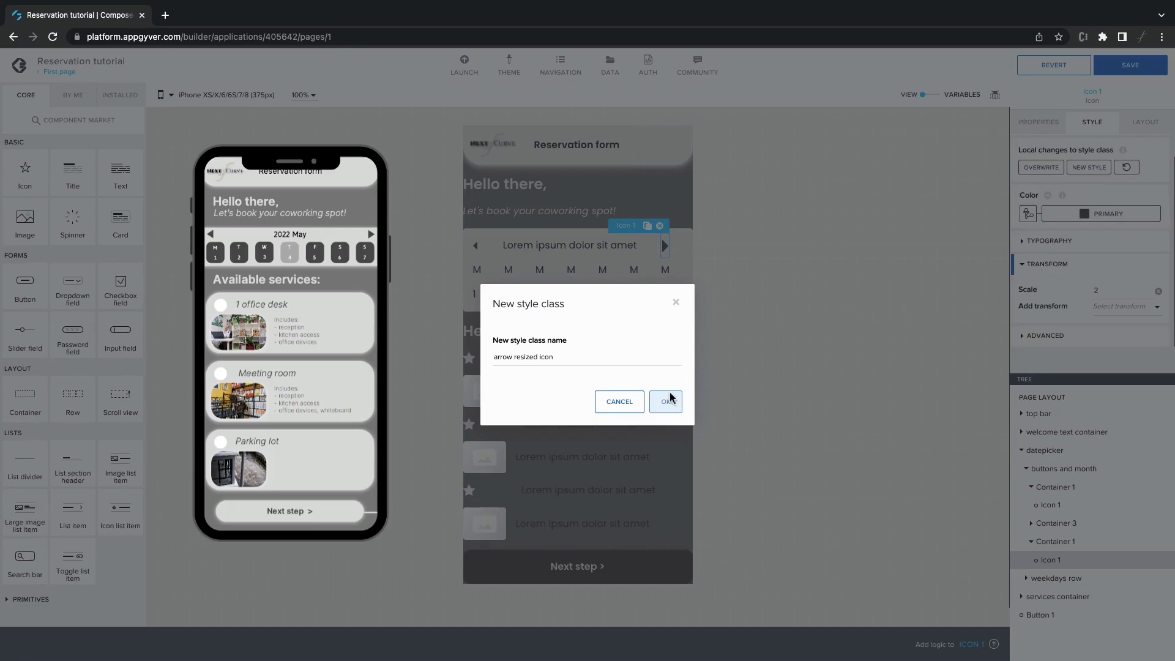
click(669, 401)
click(742, 282)
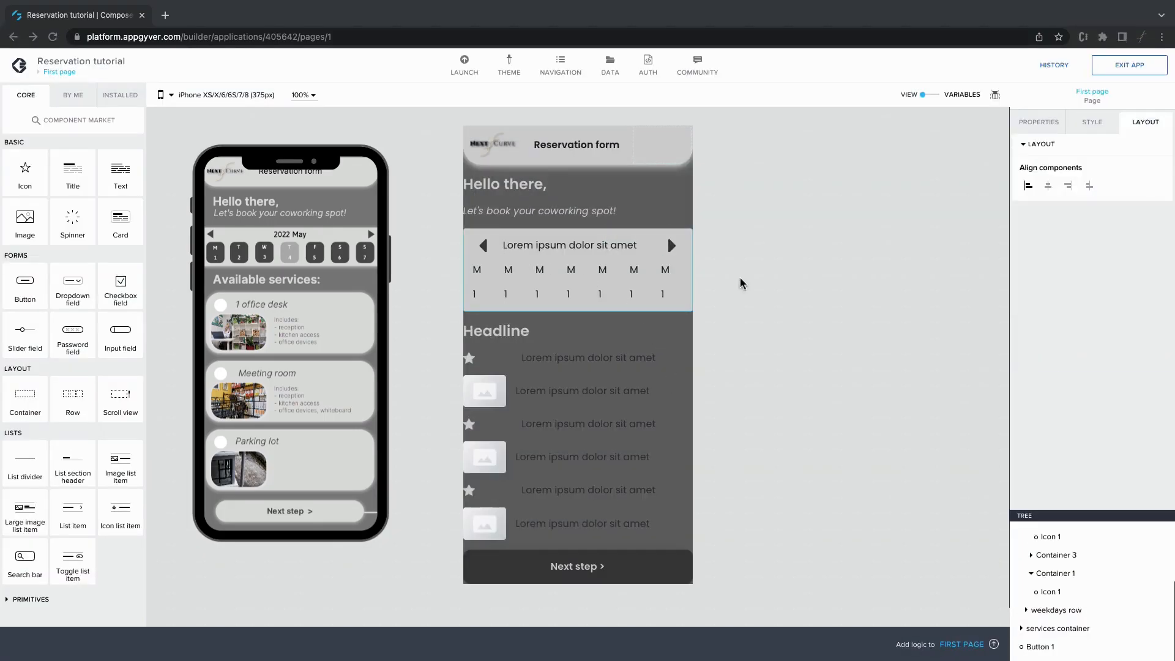
Step: Replace the placeholder content of the text between the datepicker's arrows with "2022 May"
click(592, 248)
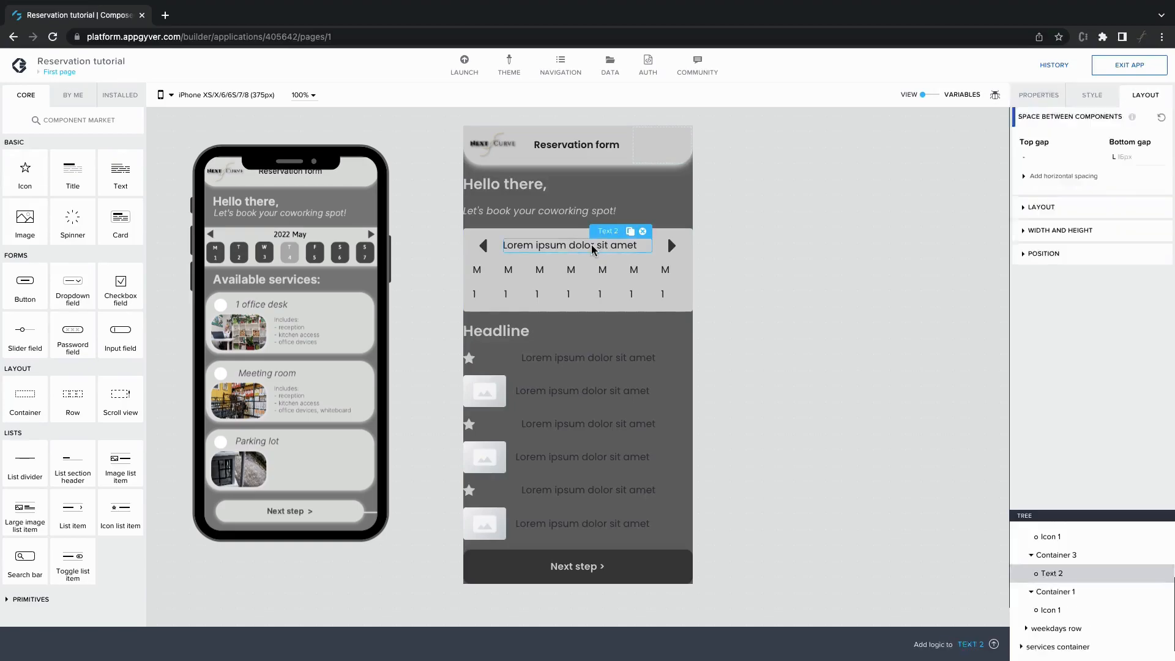
click(1039, 124)
click(1050, 163)
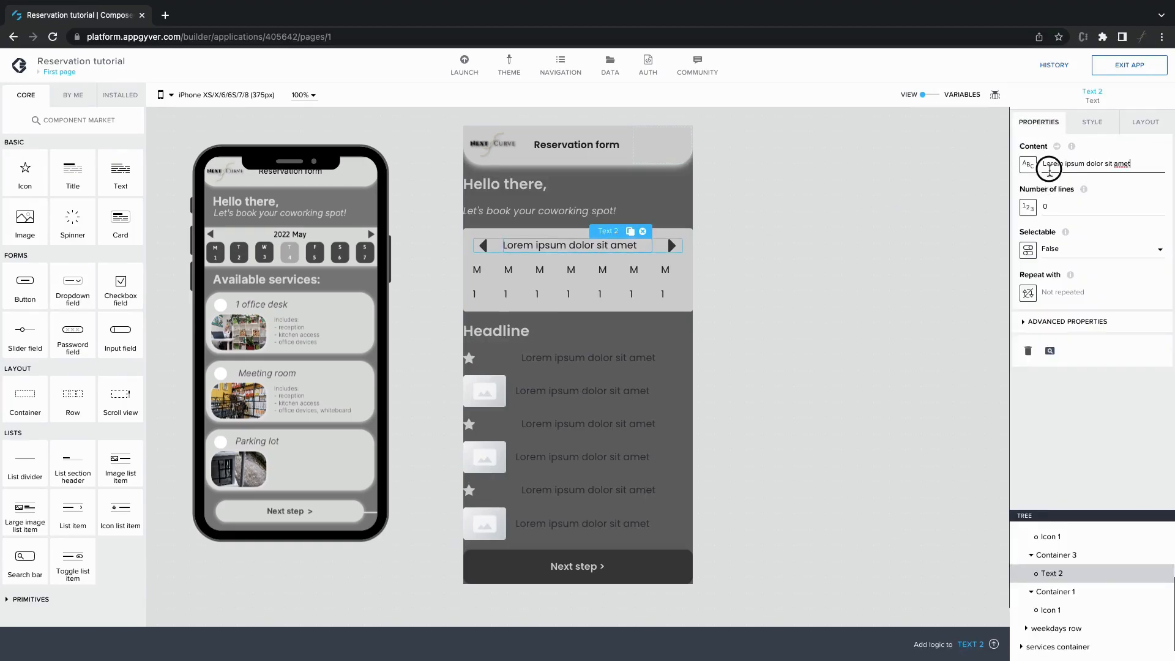
key(ctrl+a)
text(2022 May)
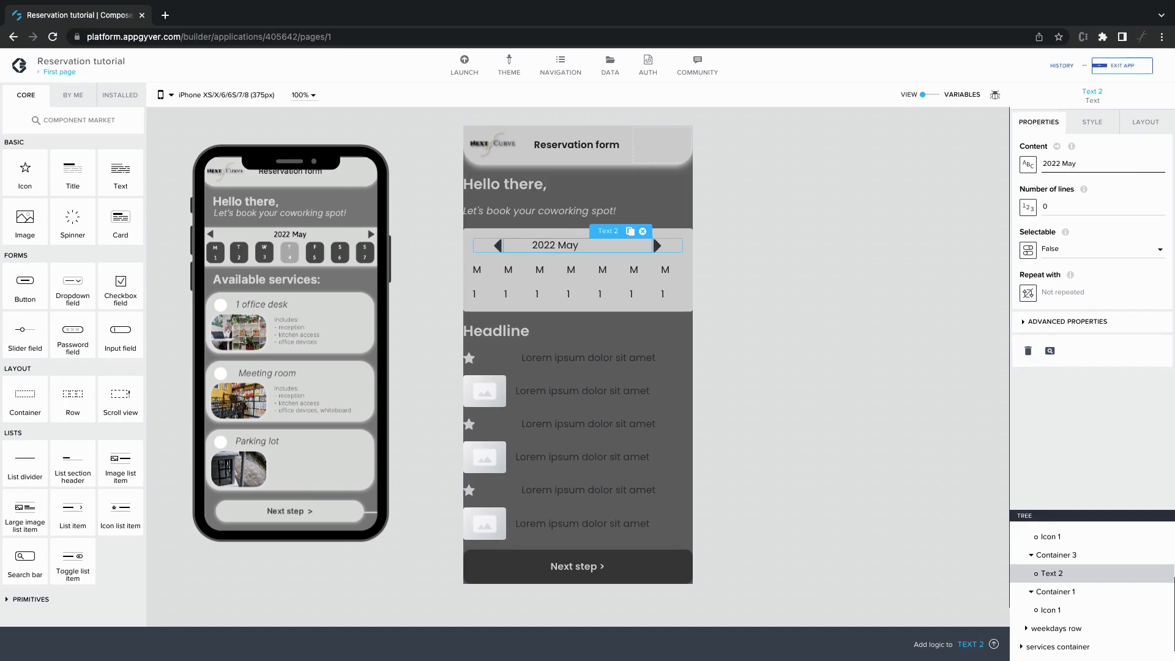
Step: Set the "2022 May" text's alignment to center in its layout settings
click(1136, 126)
click(1107, 232)
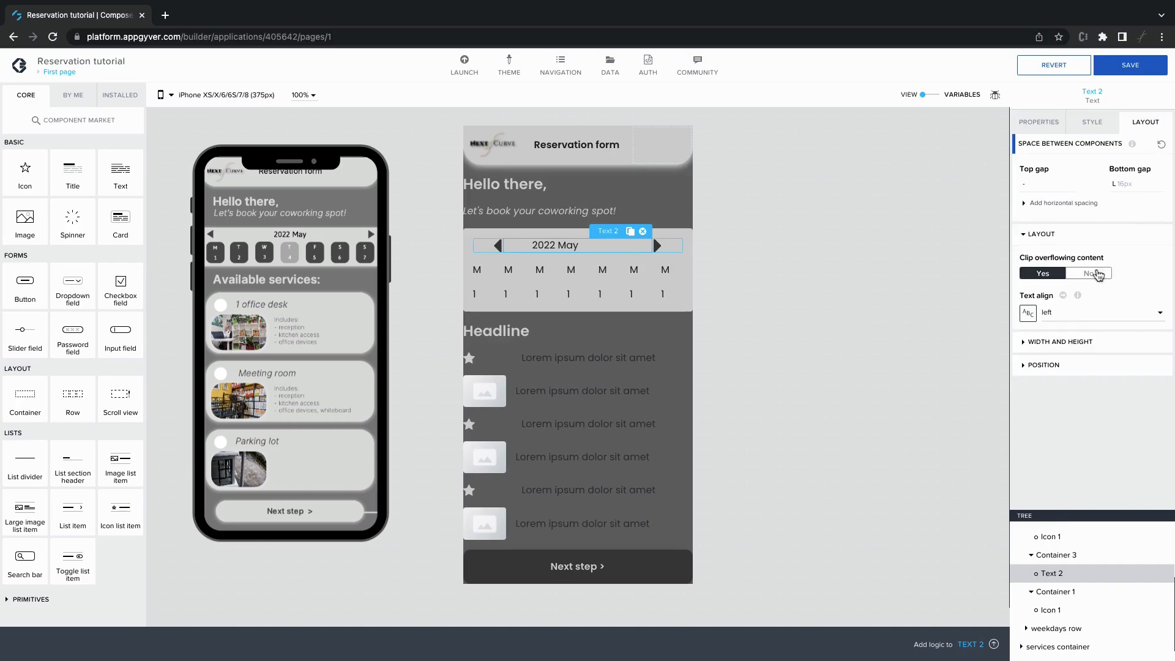
click(1086, 313)
click(1084, 340)
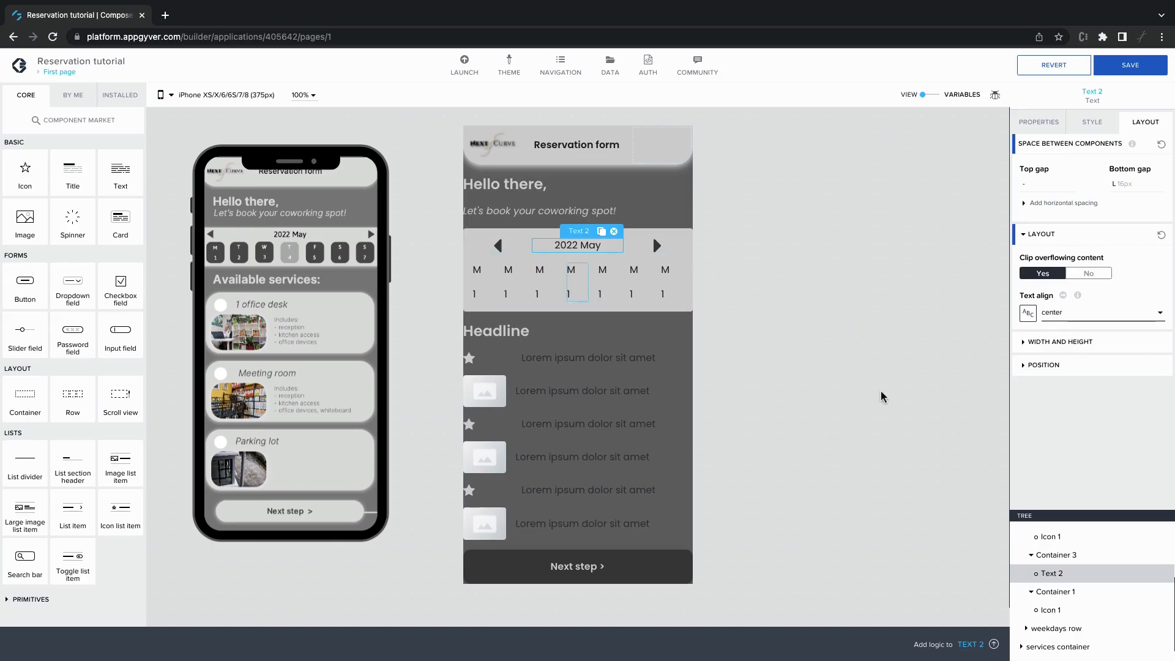
Step: Expand the weekdays row in the component tree and apply the Primary Card style to its first weekday item
drag(1044, 515, 1044, 456)
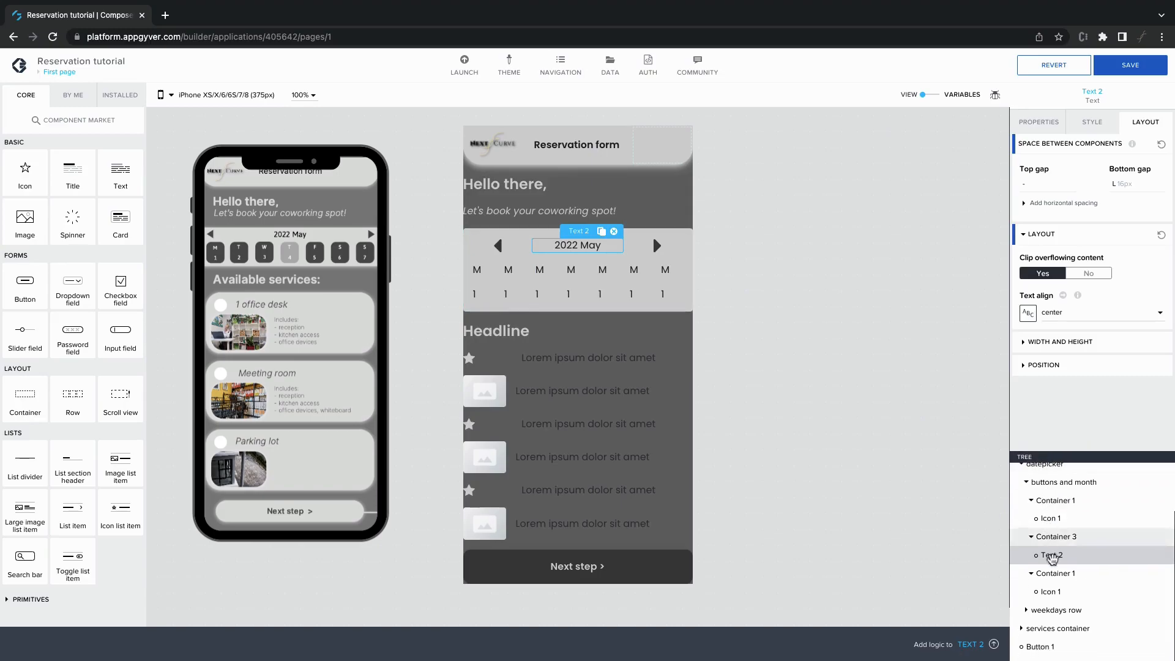
click(1041, 612)
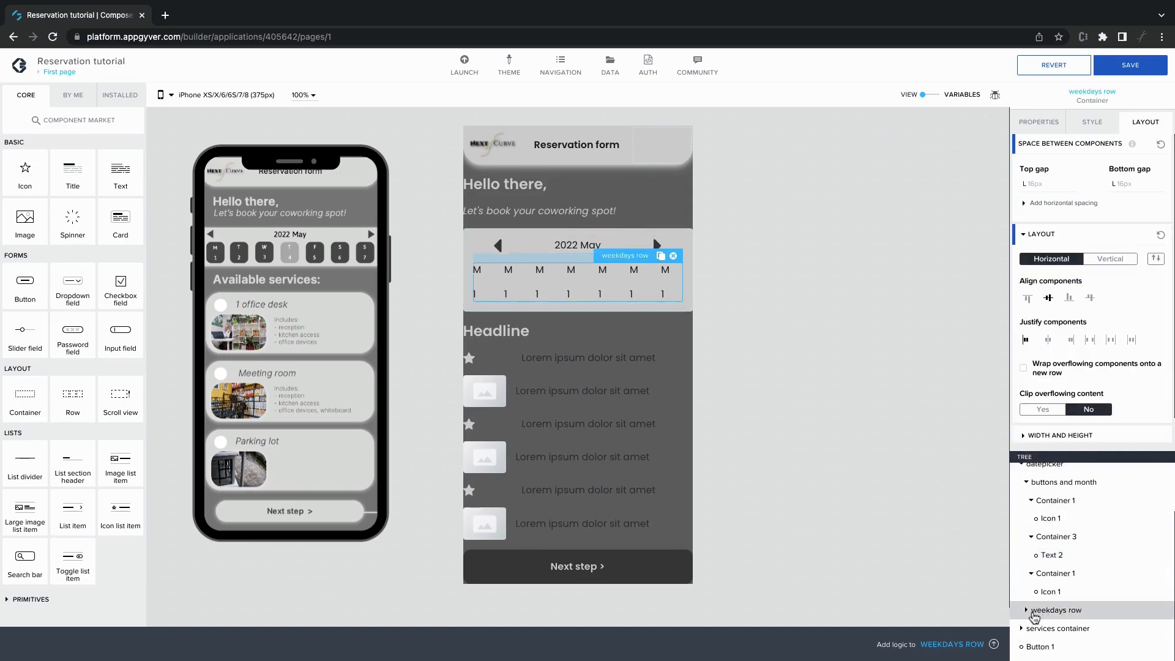
click(1026, 610)
scroll(1049, 596, down, 1)
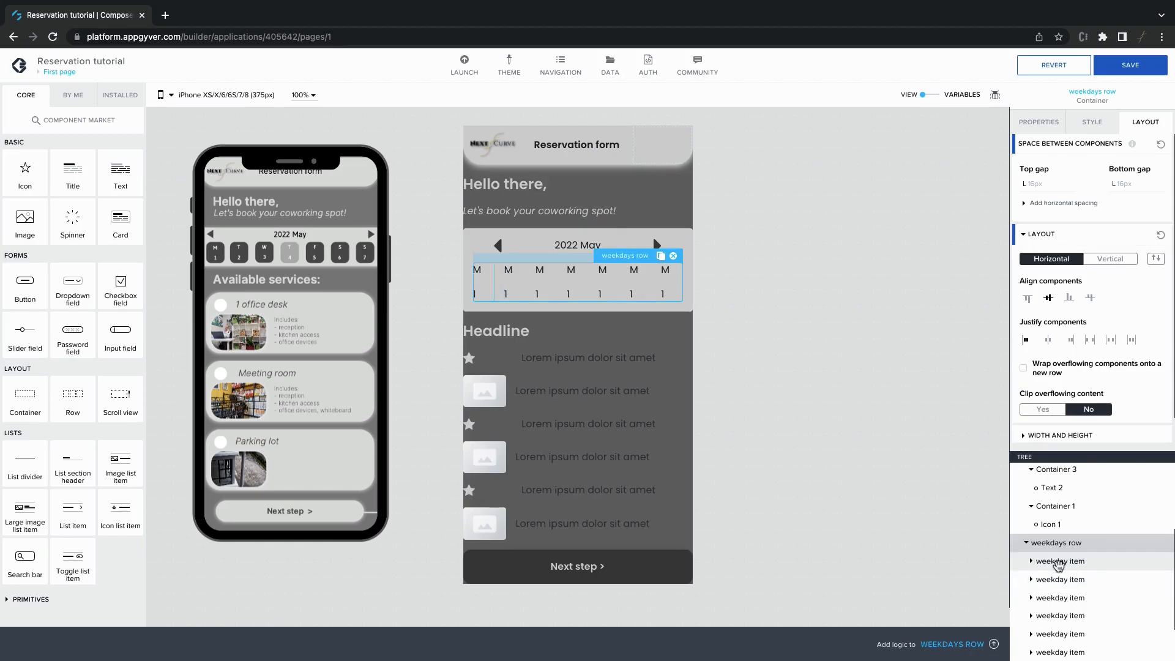
click(1058, 566)
click(1092, 122)
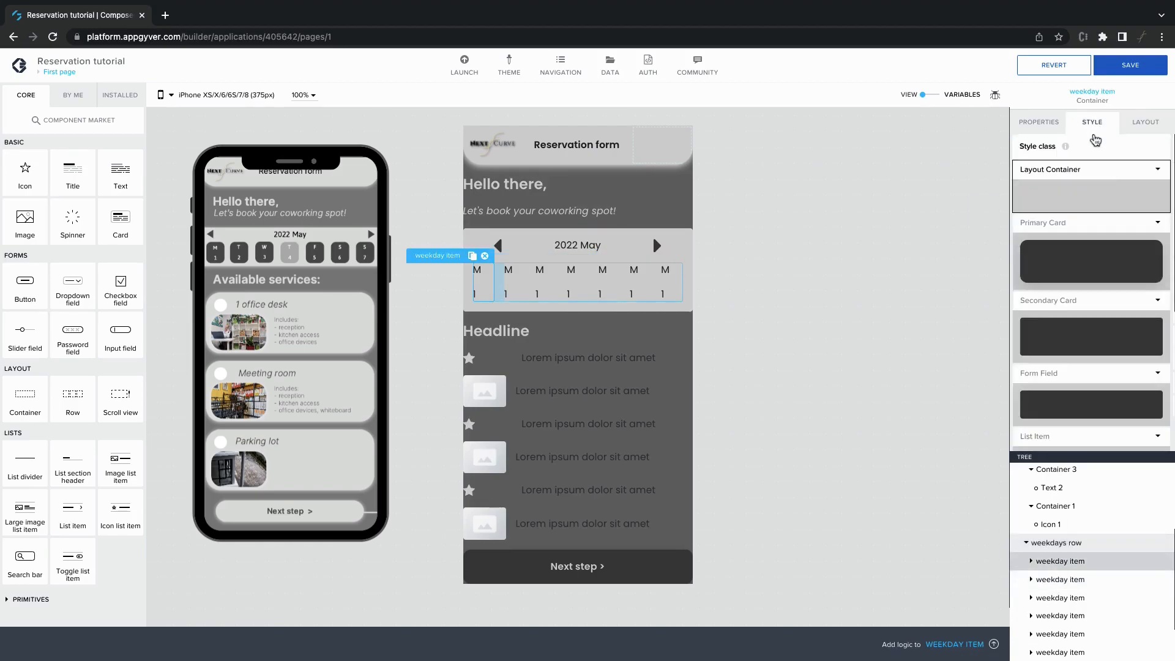
click(1094, 252)
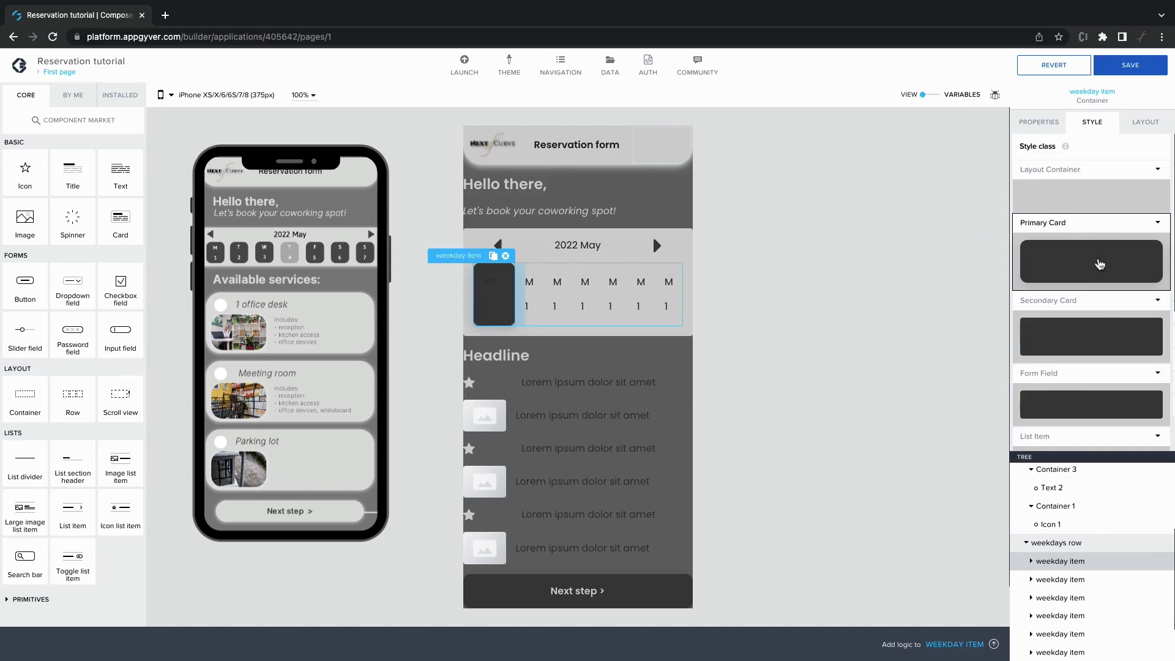
scroll(1104, 258, down, 1)
scroll(1126, 254, up, 1)
Step: Edit the first weekday item's Primary Card style and set its top padding to S (8px)
click(1160, 224)
click(1131, 243)
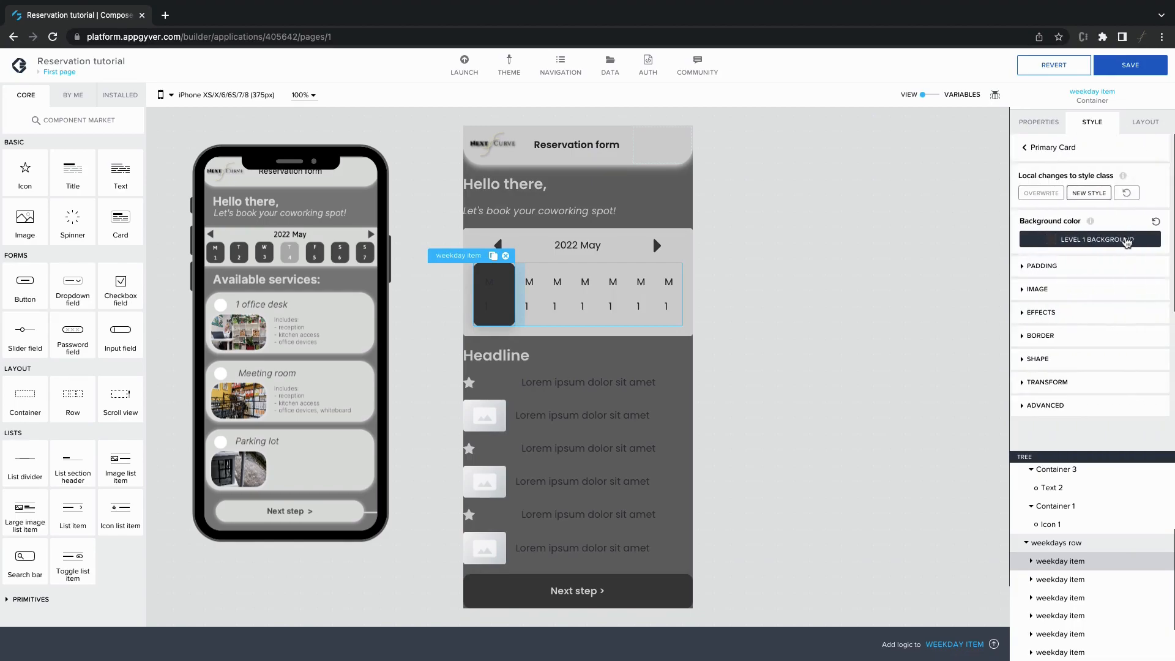
click(1063, 267)
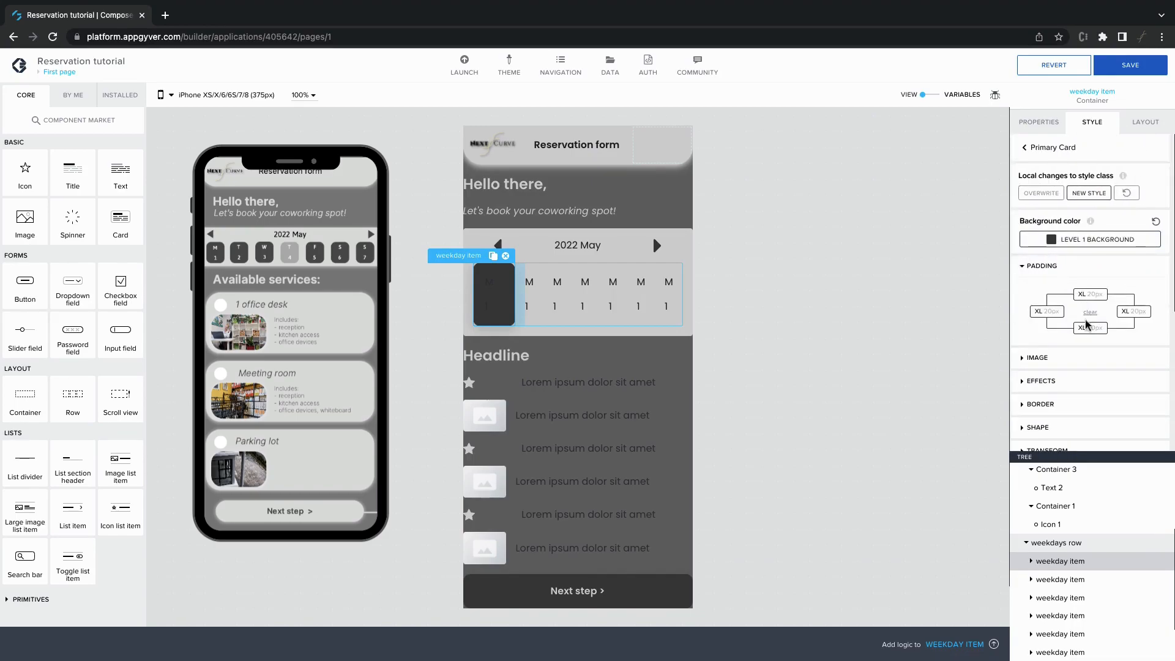
click(1091, 295)
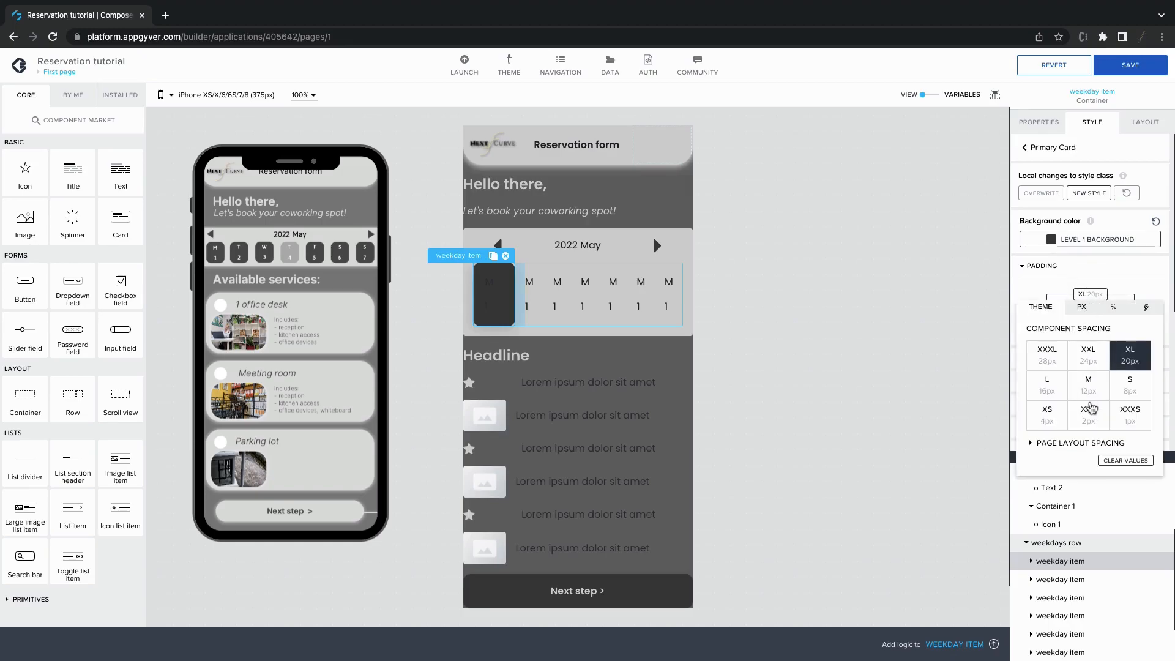
click(1058, 419)
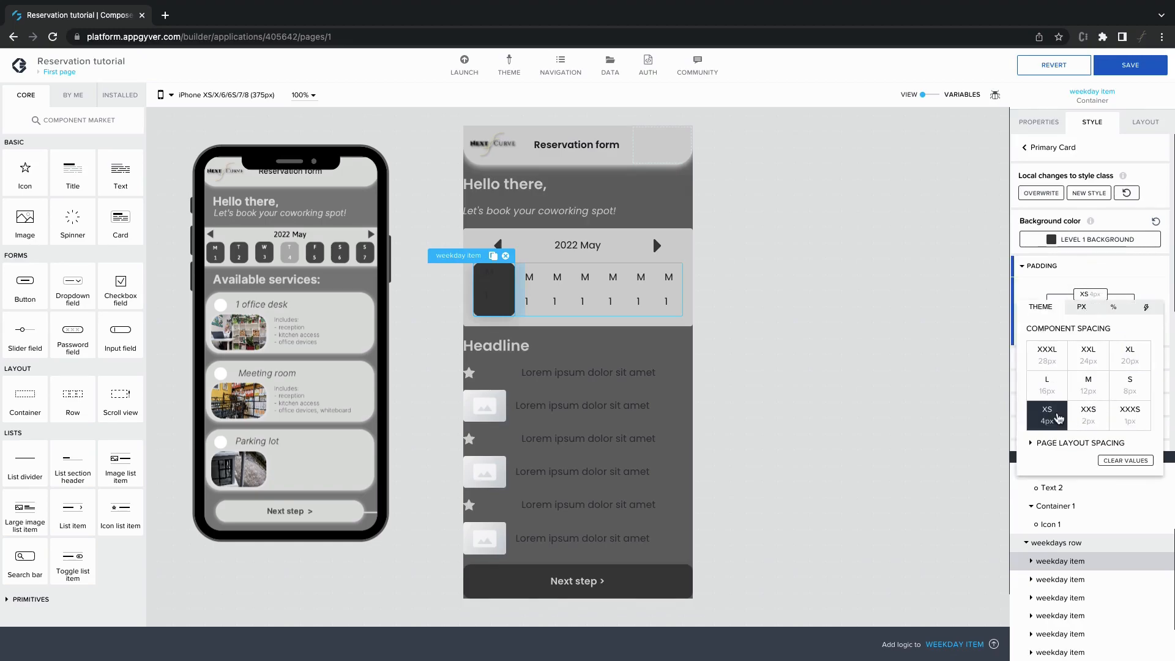
click(1130, 385)
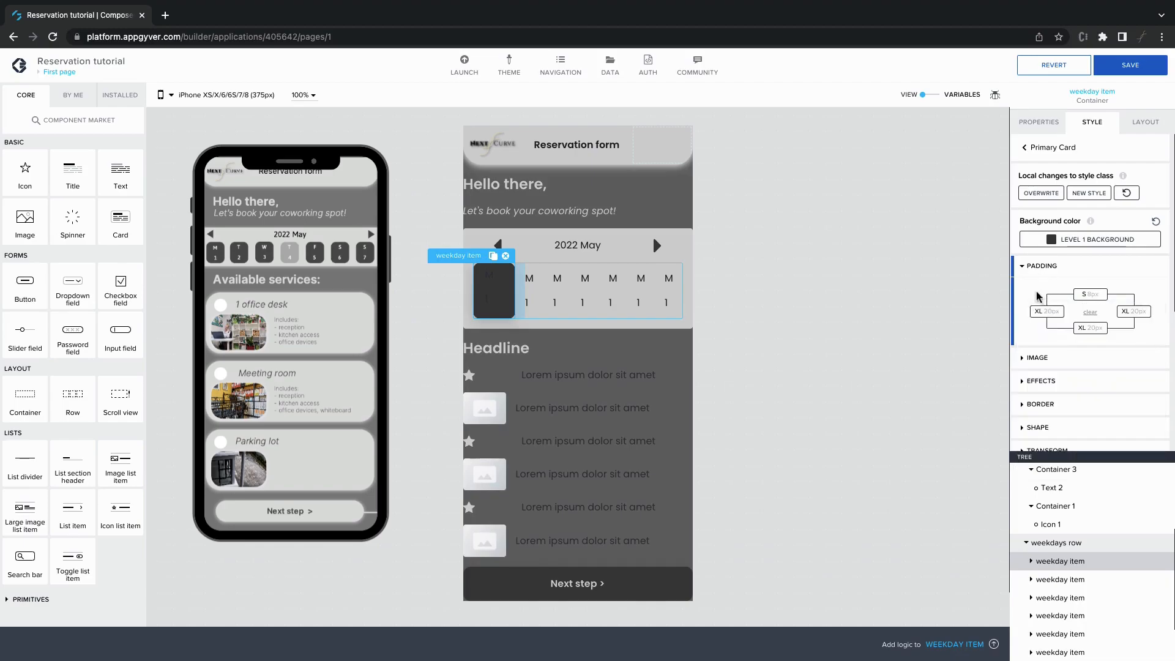
Step: Set the first weekday item's left and right padding to M (12px) and its bottom padding to S (8px)
click(1046, 312)
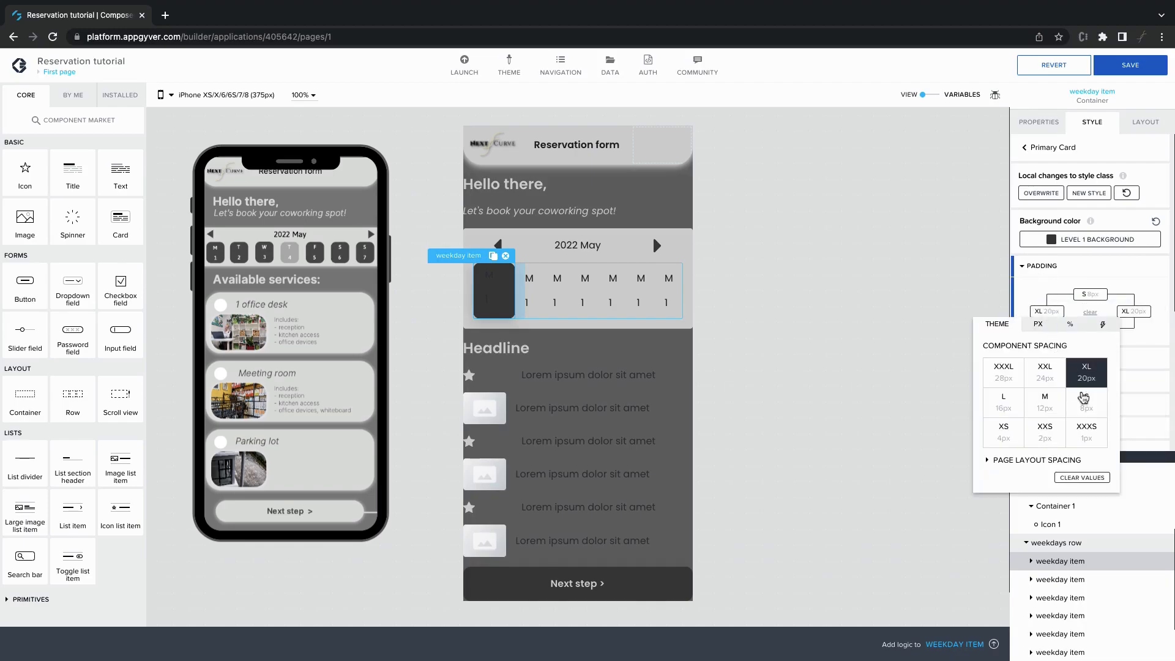
click(1053, 414)
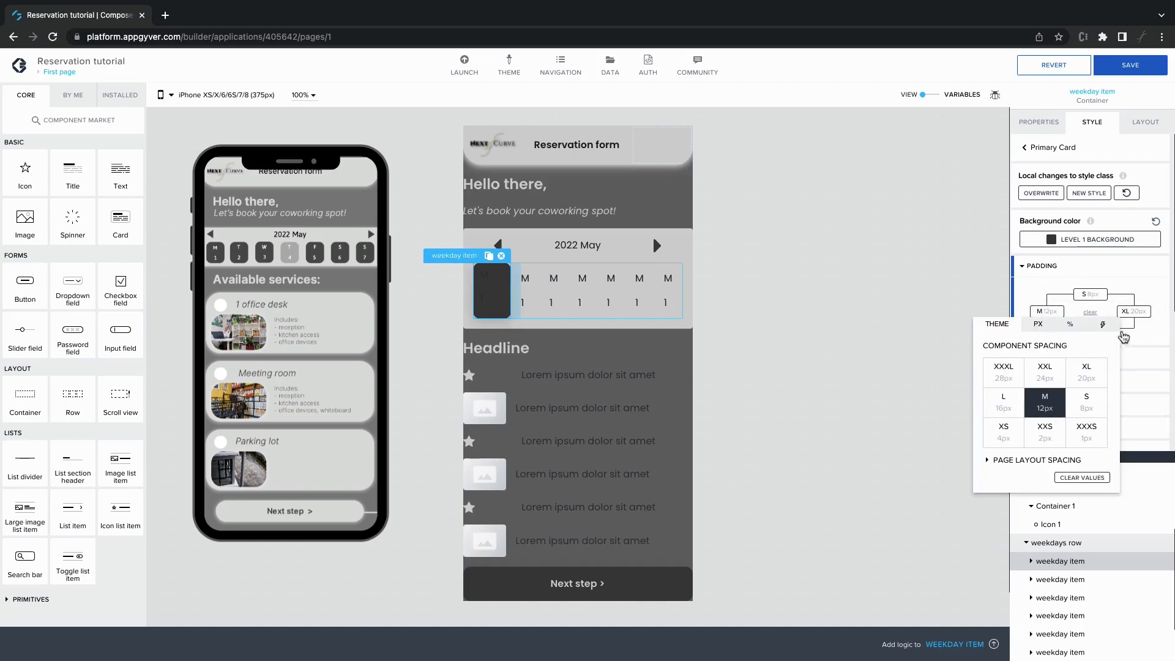
click(1133, 311)
click(1099, 402)
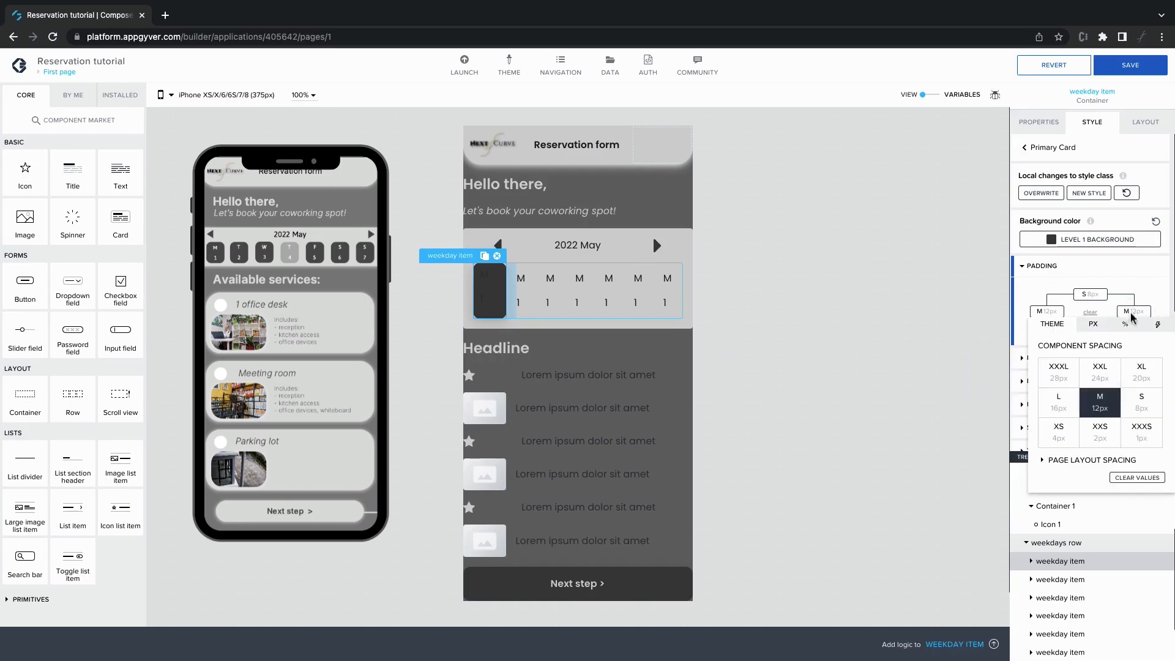
click(1091, 328)
click(1123, 421)
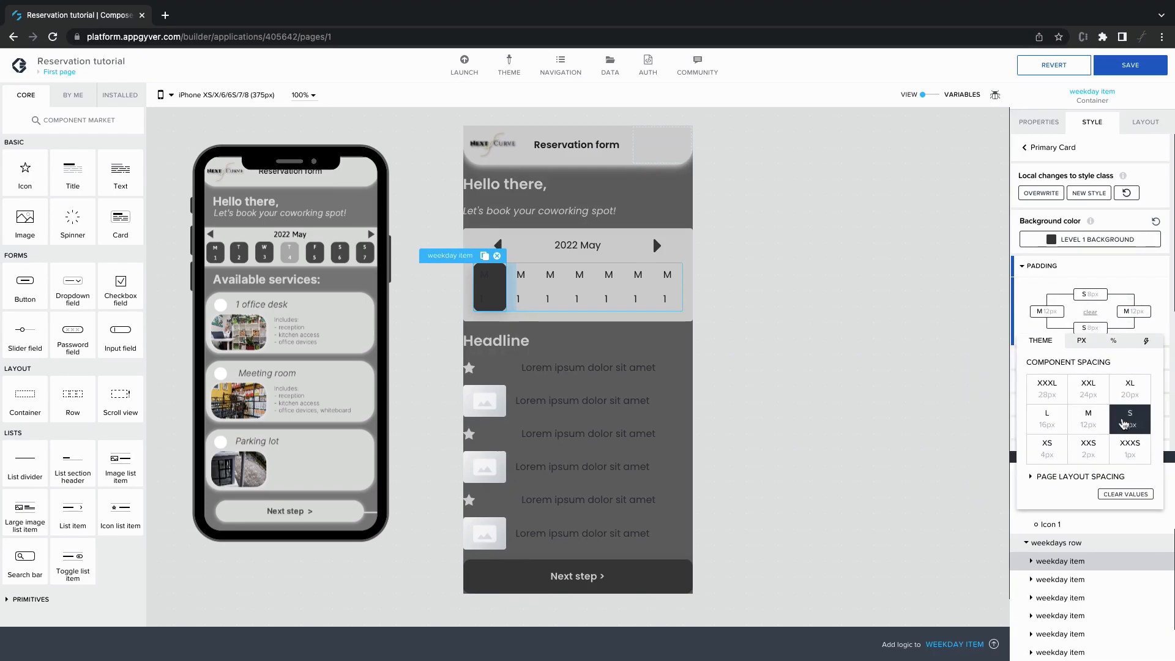
click(1140, 287)
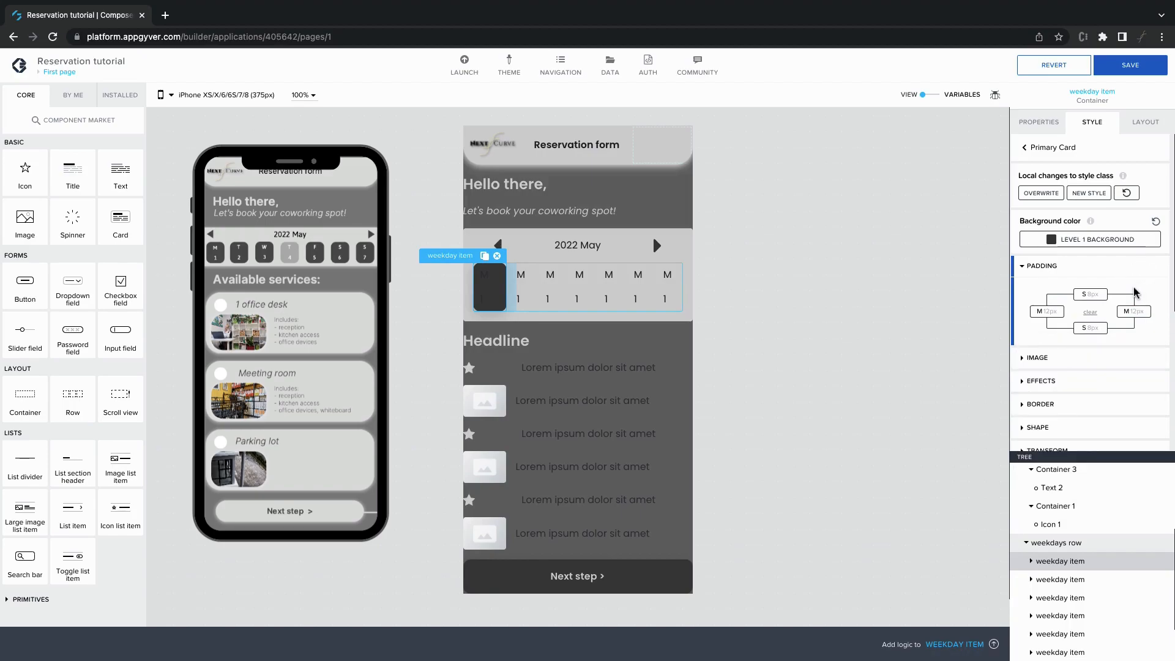
Step: Save the weekday item's local style changes as a new style class named "weekday item container"
click(1088, 193)
text(weekday item container)
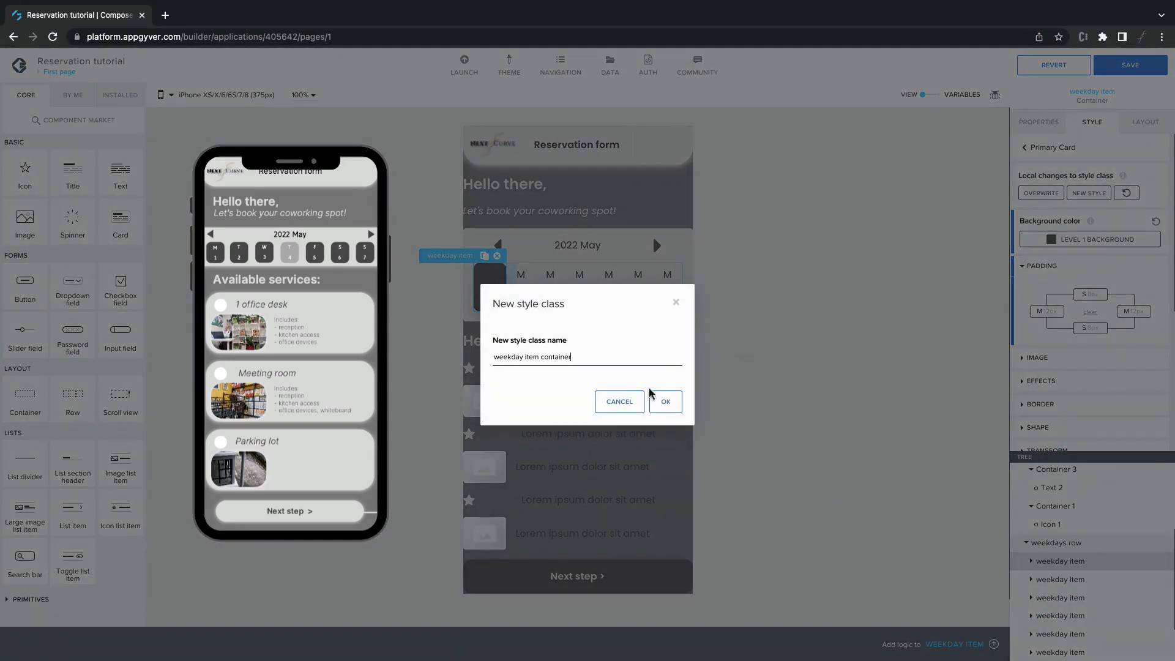
click(662, 402)
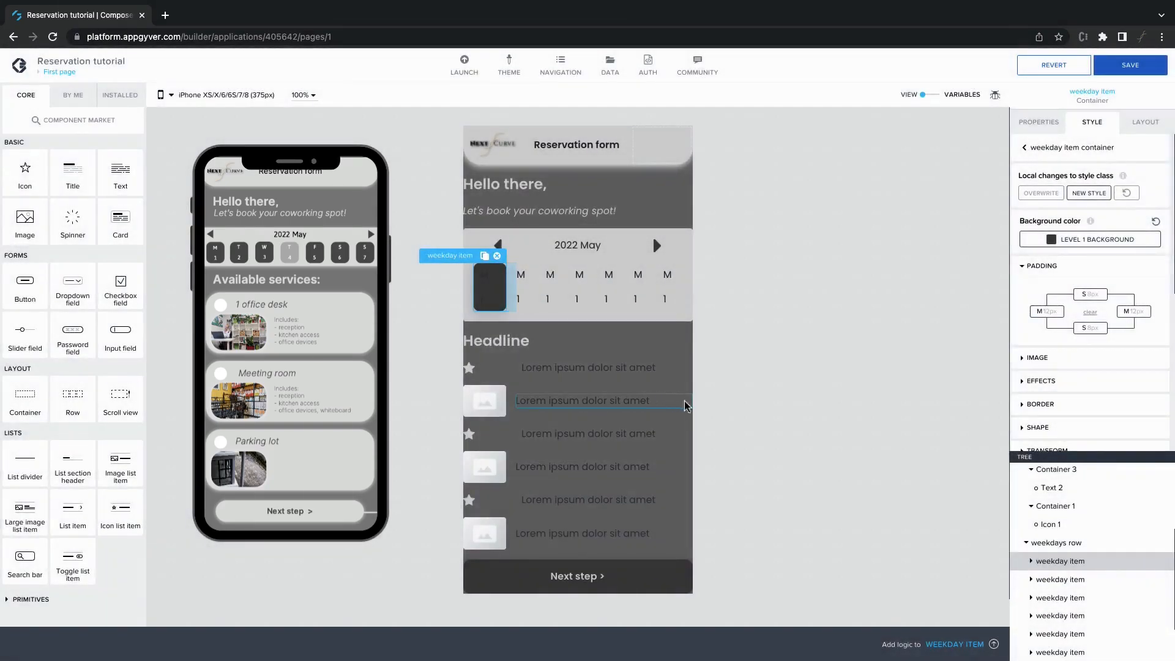
Step: Apply the Primary Label style to both the weekday letter and the day number inside the first weekday item
click(1035, 561)
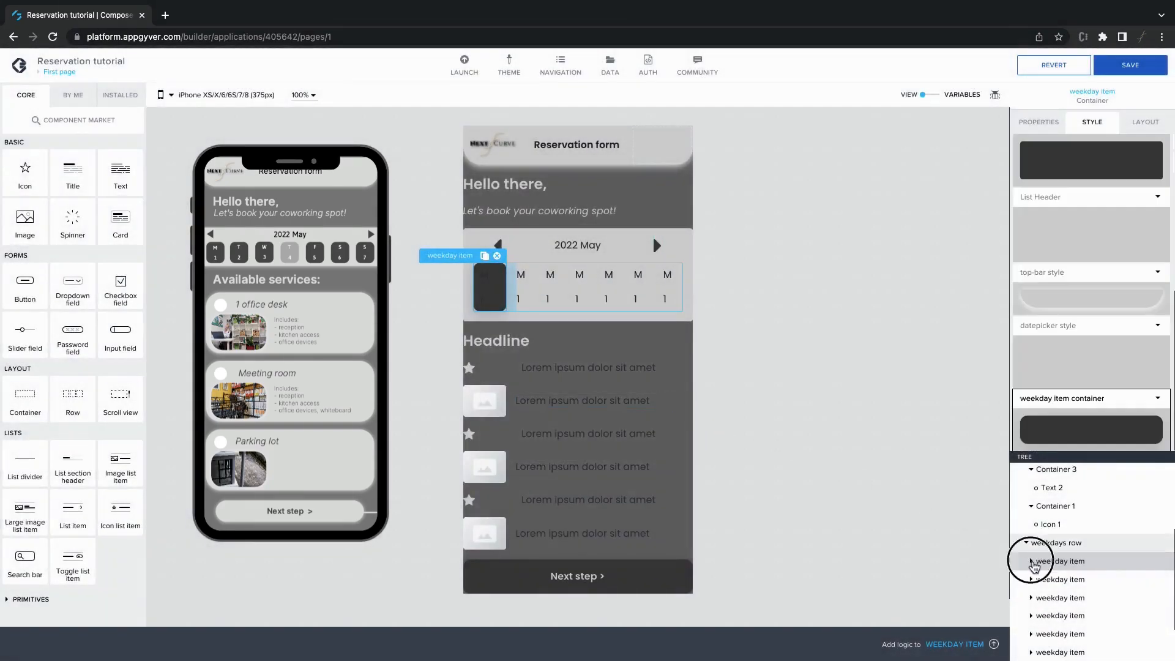
click(1060, 579)
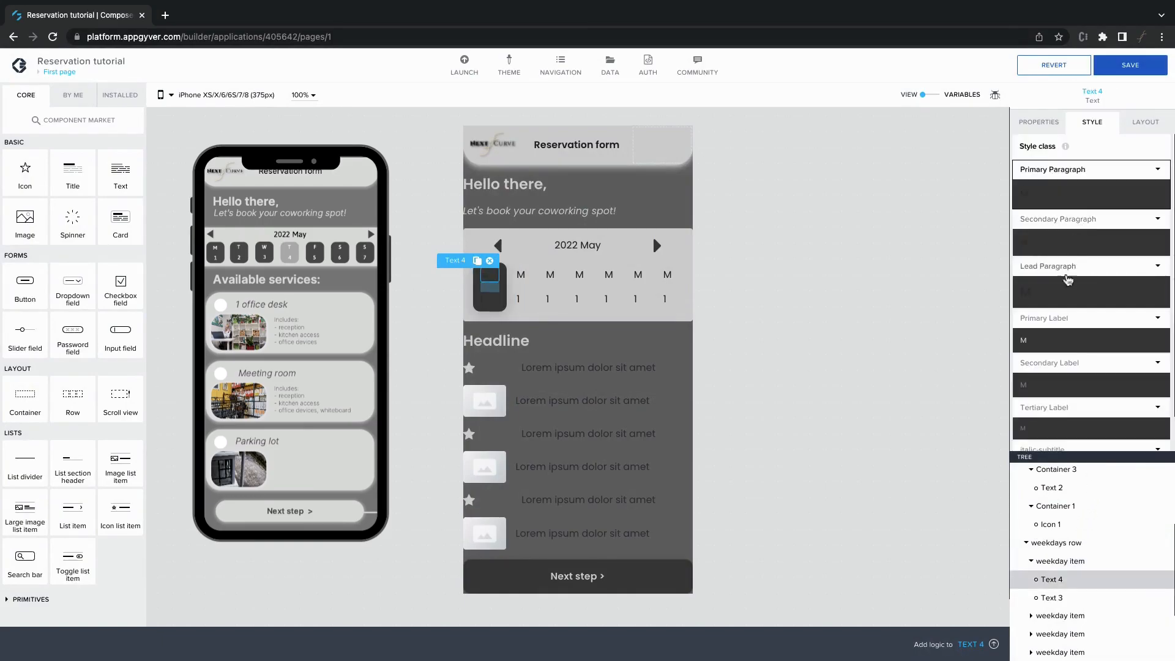
click(1091, 319)
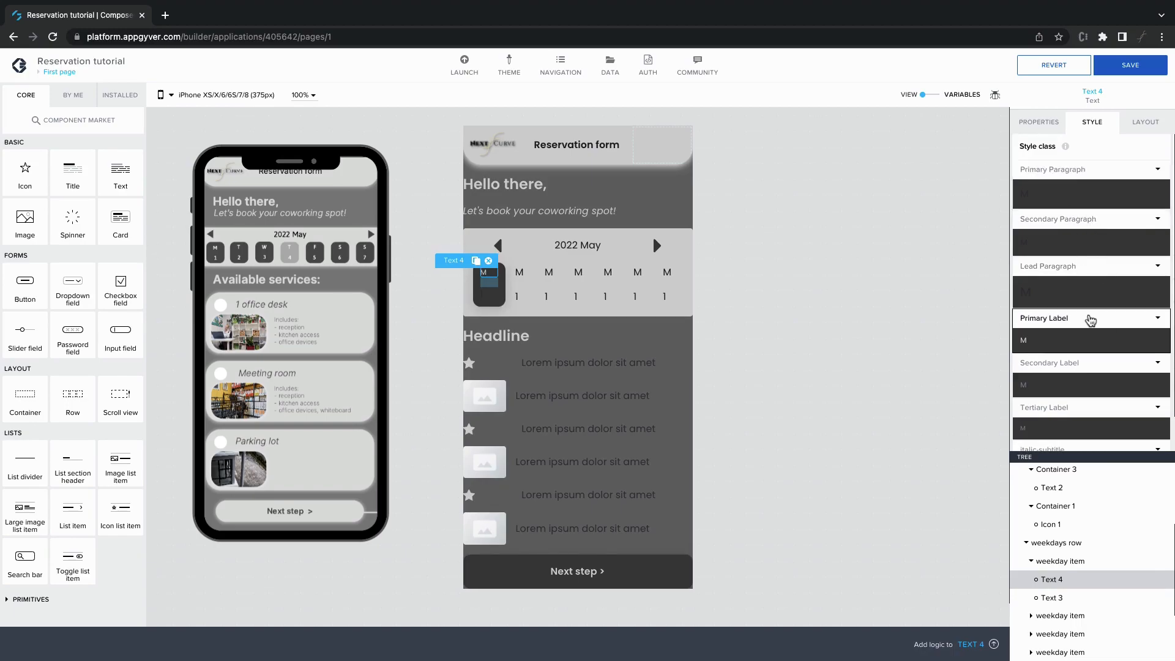
click(1070, 598)
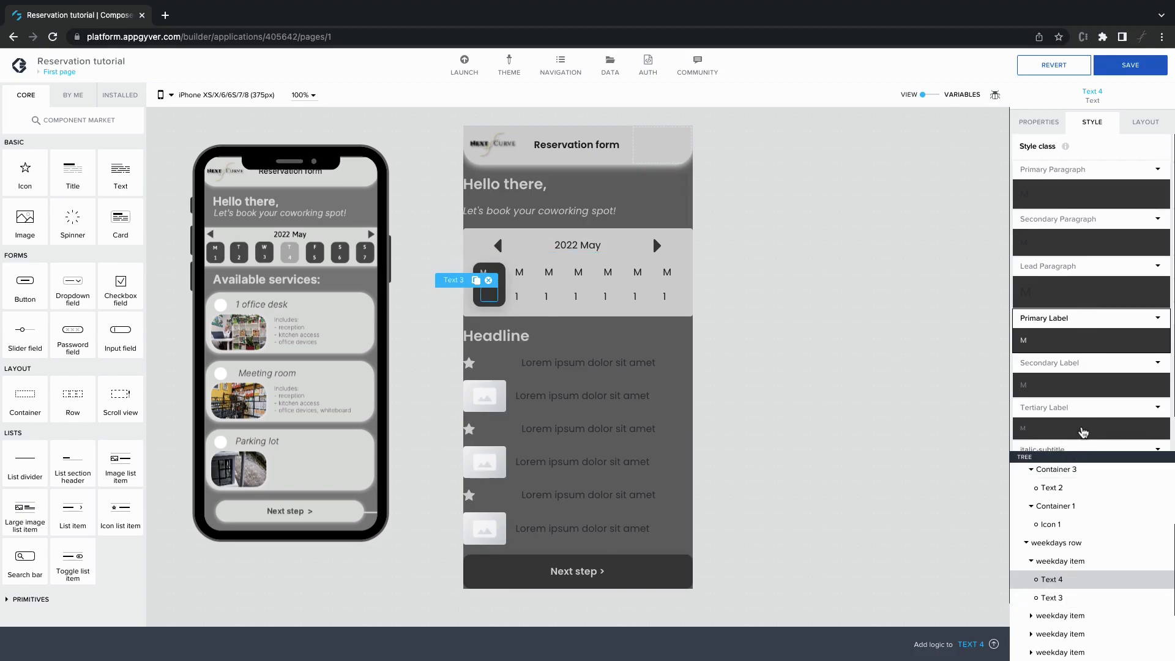
click(1084, 329)
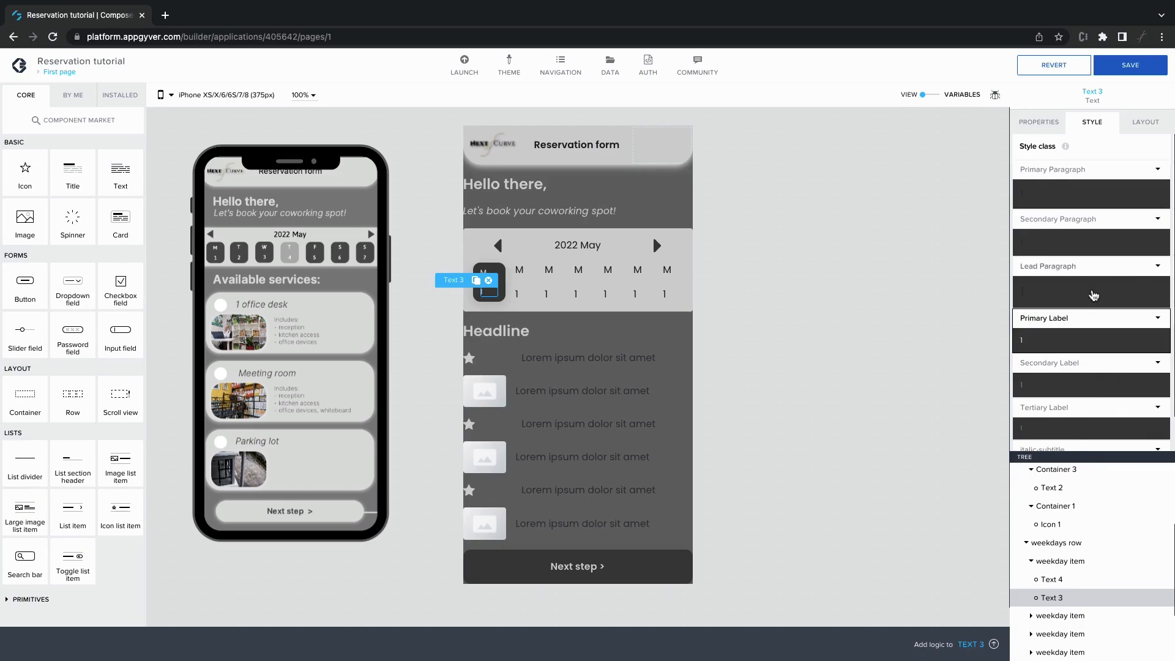
Step: Set the width and height of the first weekday item's day number and weekday letter texts to Fit content
click(1142, 125)
click(1062, 257)
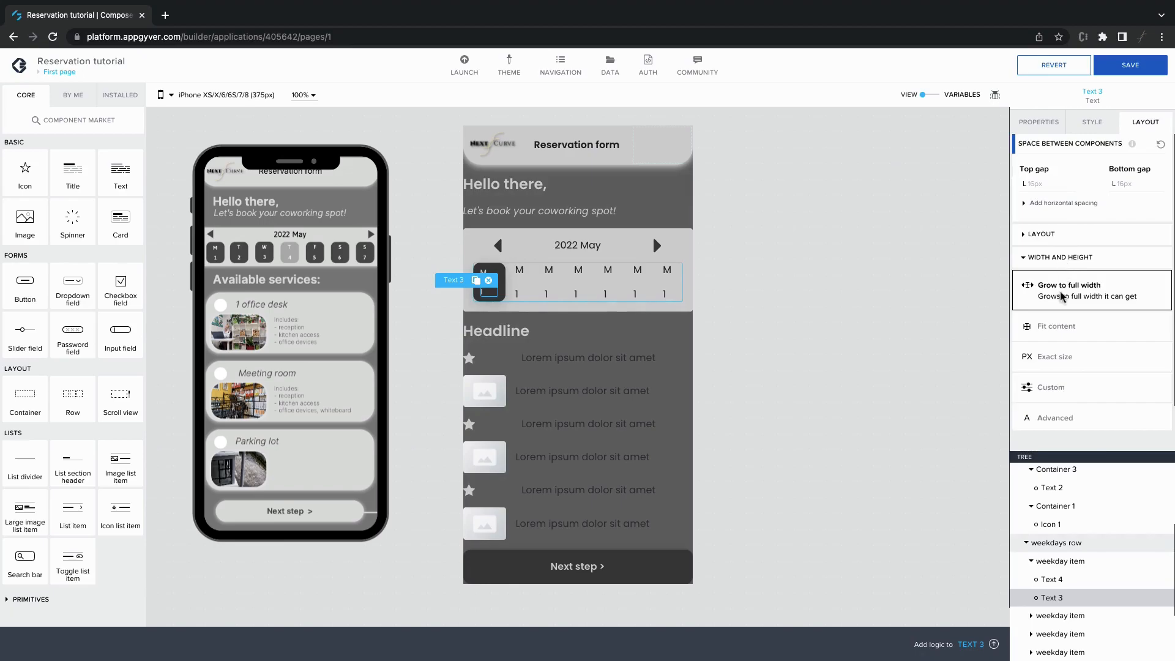
click(1055, 328)
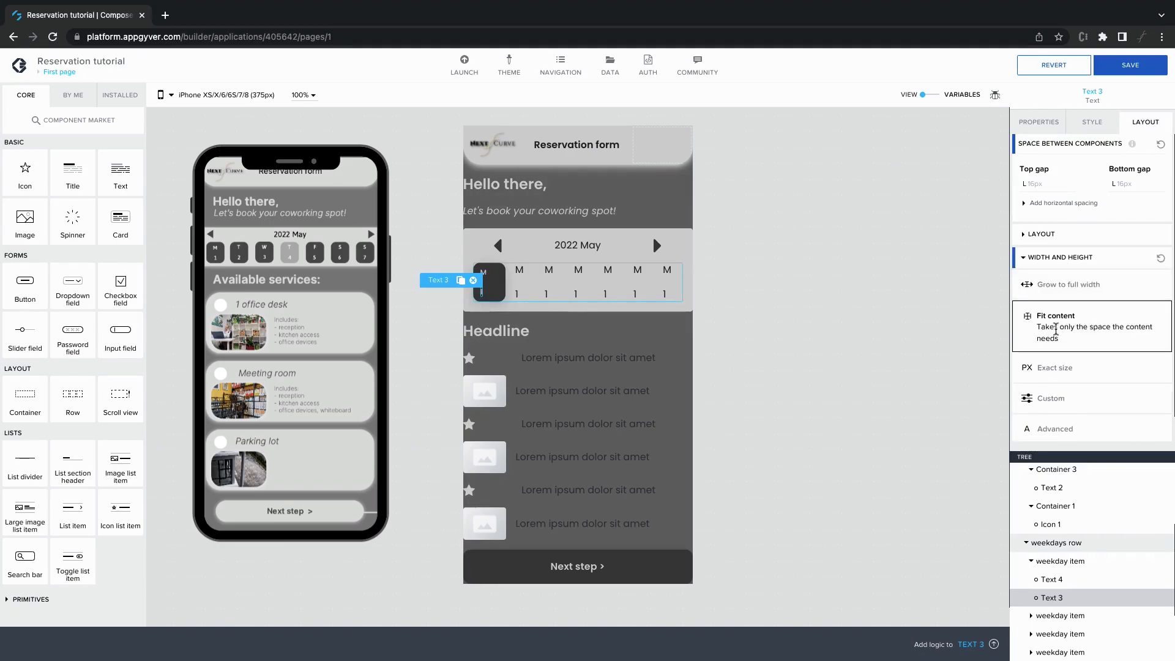
click(1049, 578)
click(1074, 258)
click(1068, 335)
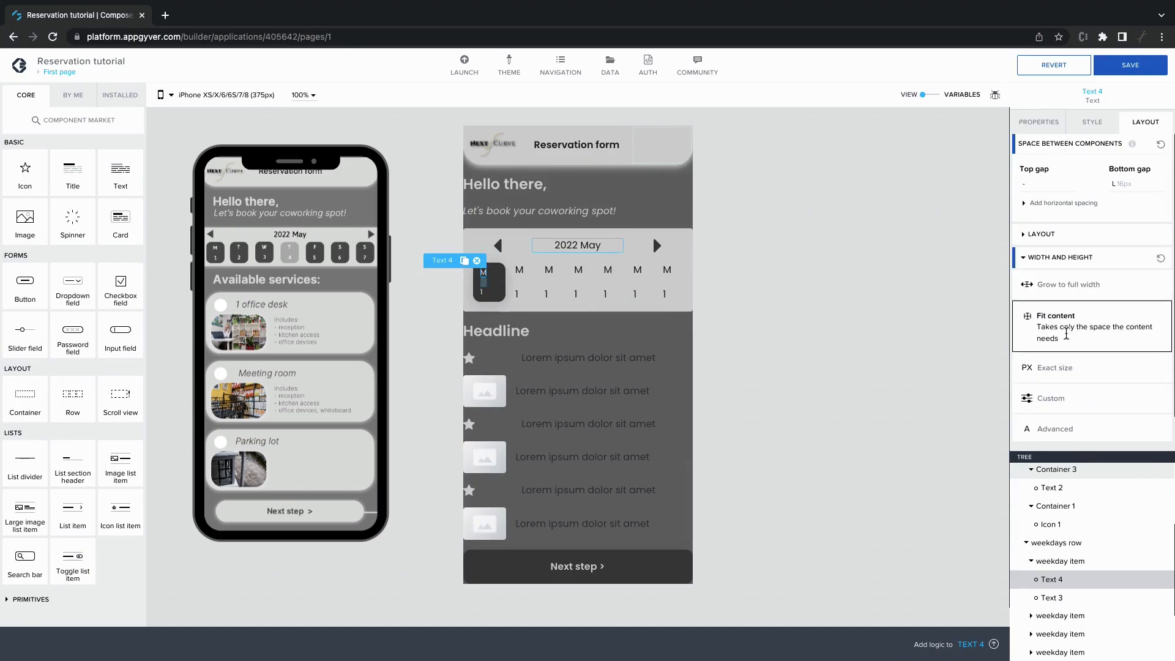
Step: Give the first weekday item container a custom size with a set width of 42 px
click(1060, 559)
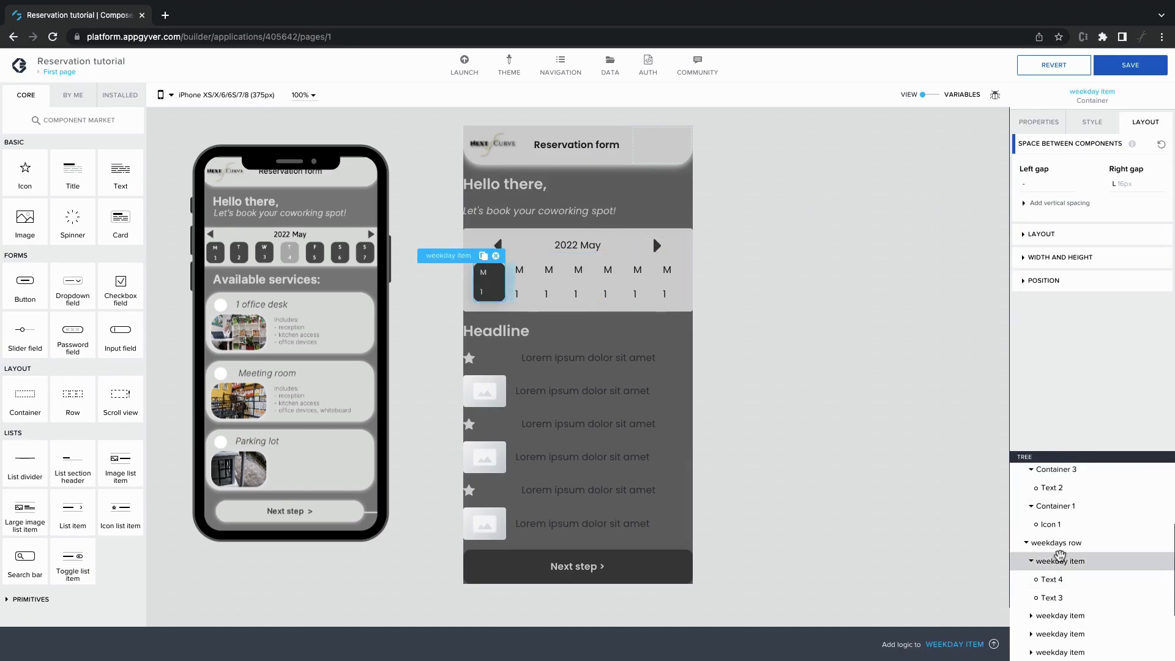
click(1070, 259)
click(1068, 336)
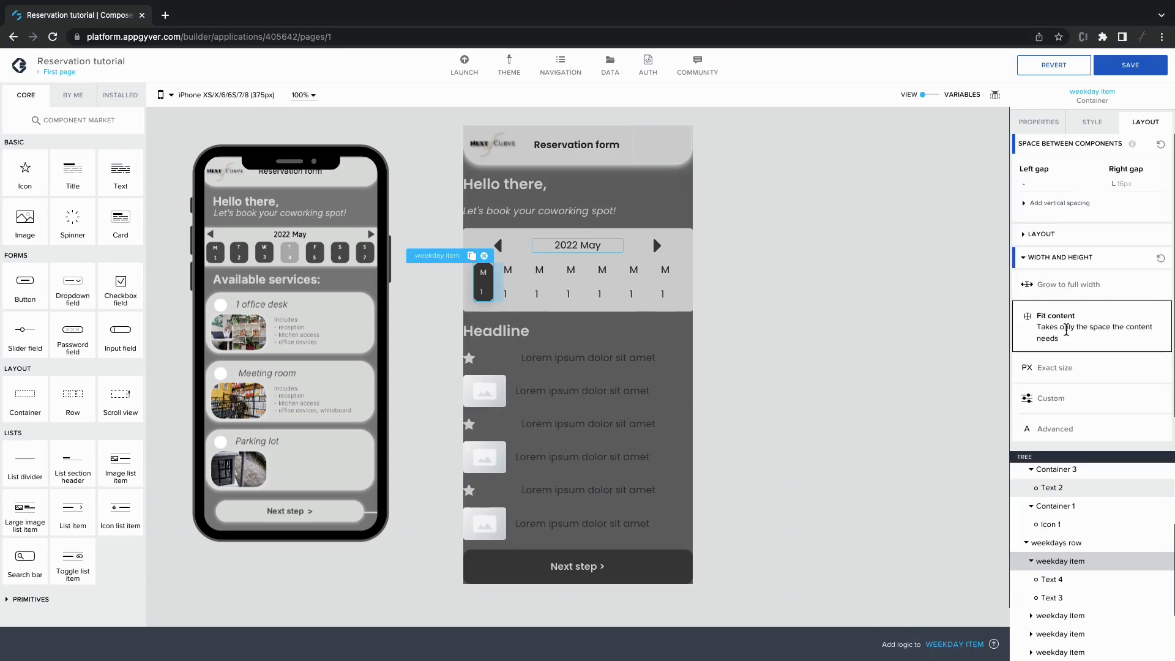
click(1050, 399)
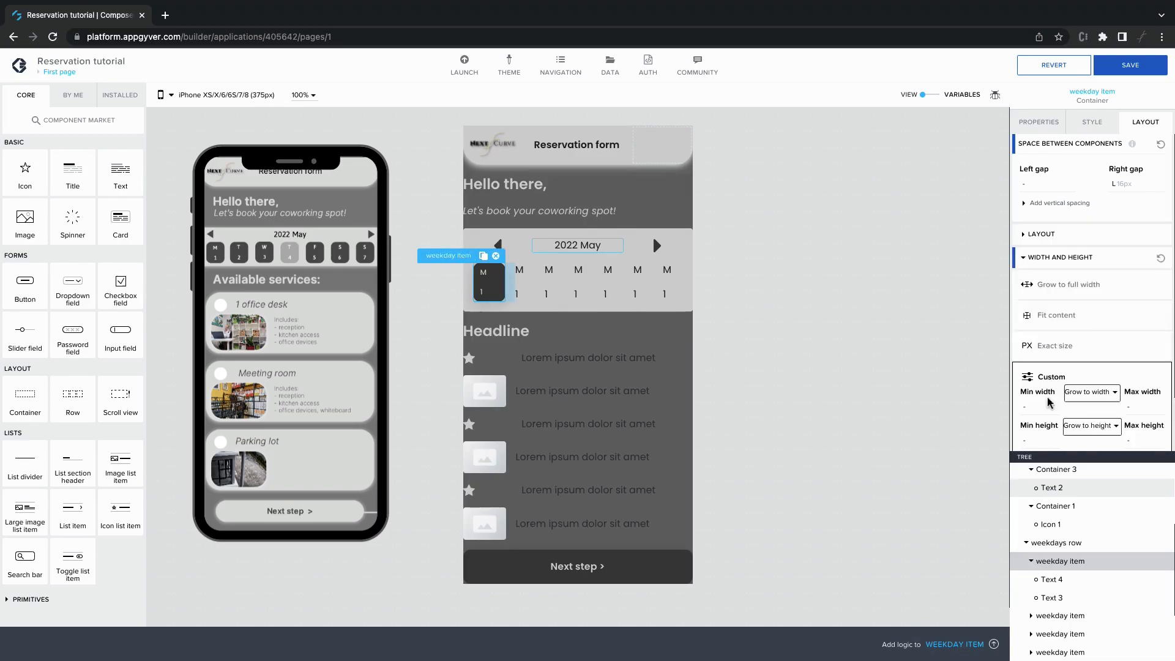
click(1082, 400)
click(1085, 415)
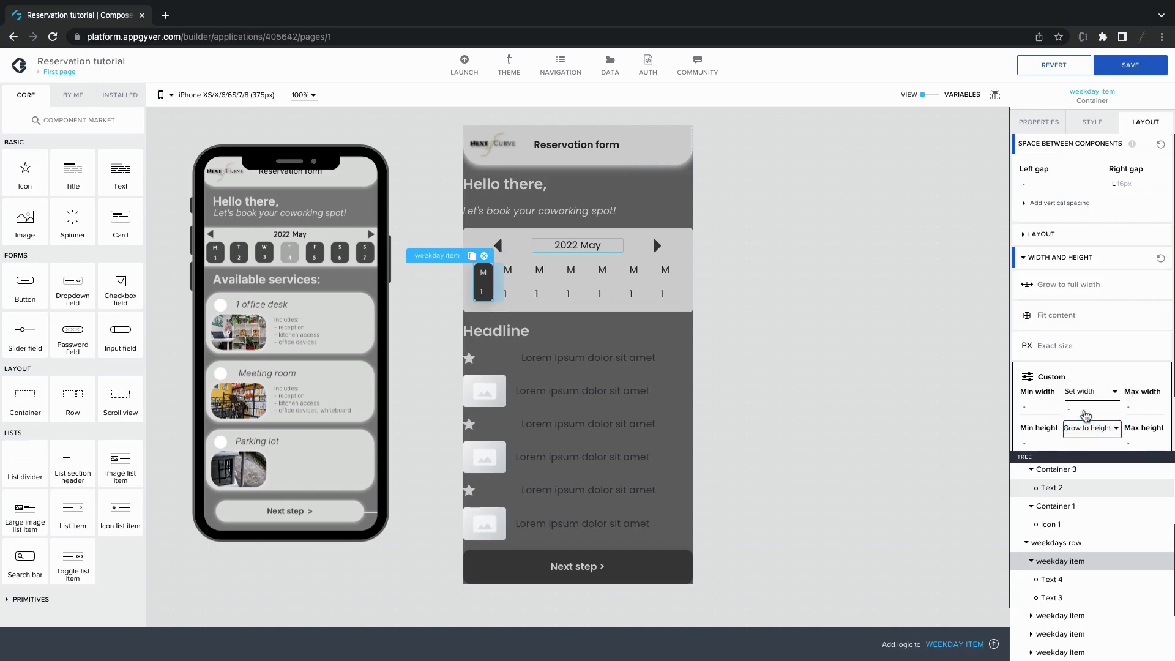
click(1086, 414)
click(1083, 425)
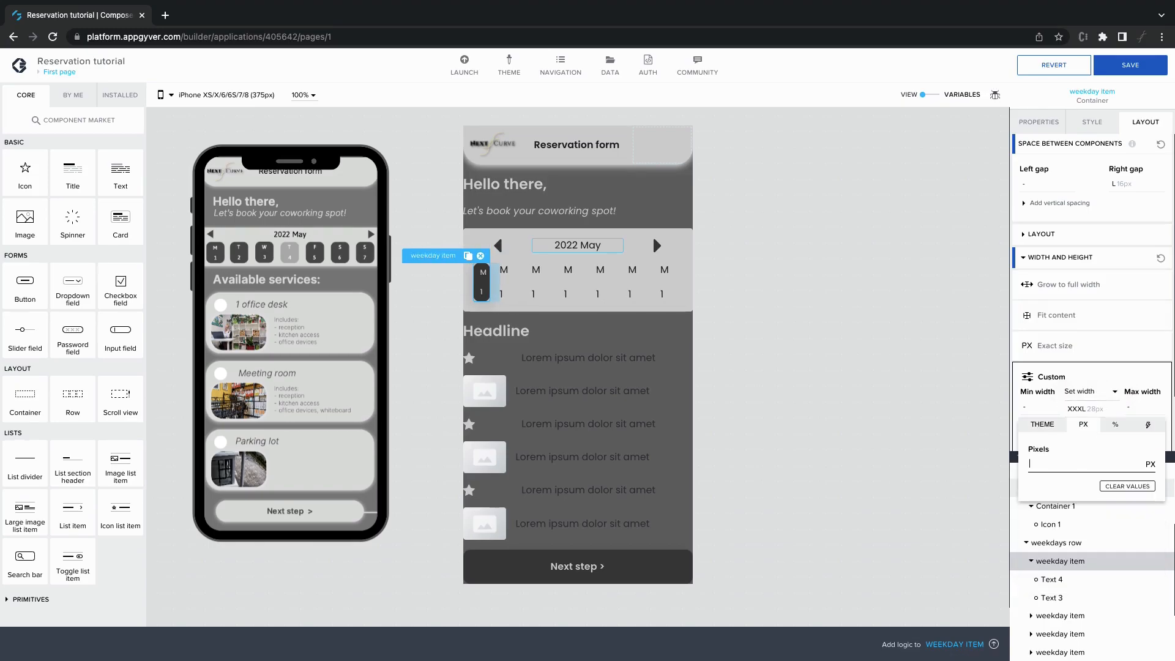
text(42)
key(Tab)
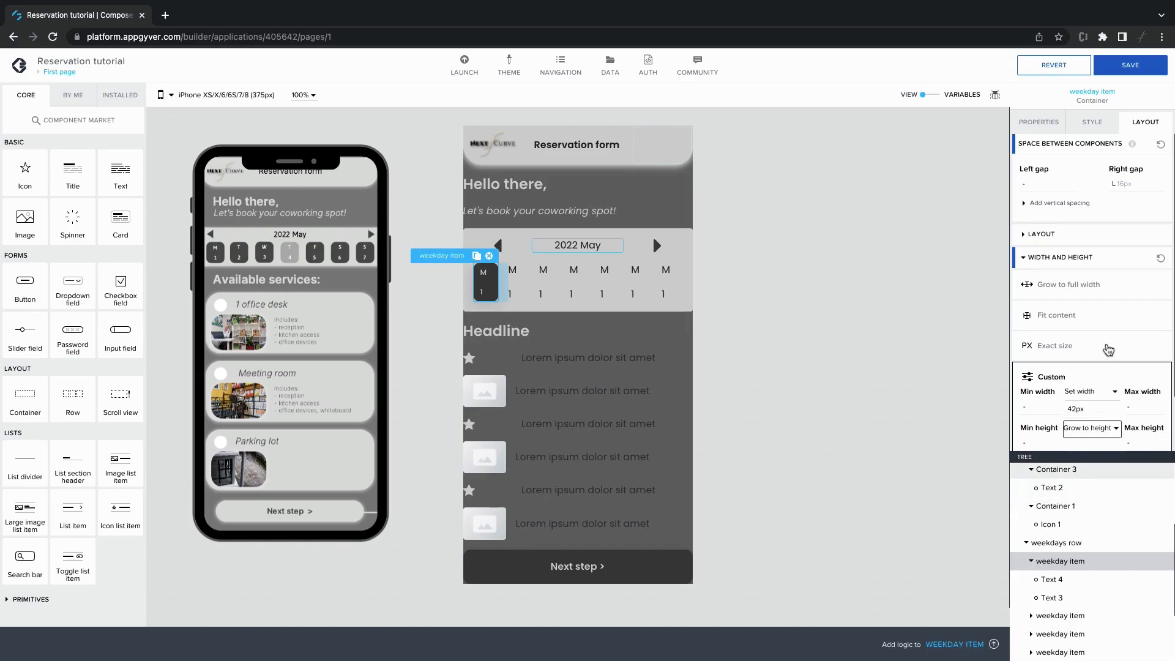
Step: Align the texts inside the first weekday item horizontally to the middle
click(1028, 258)
click(1029, 234)
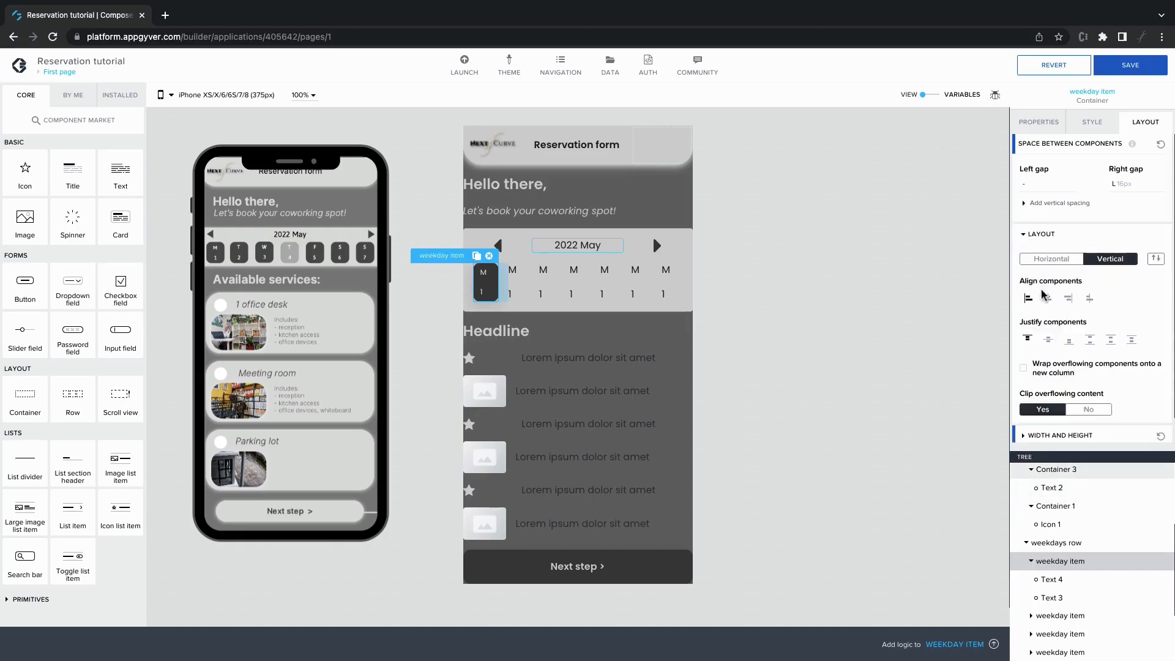
click(1049, 300)
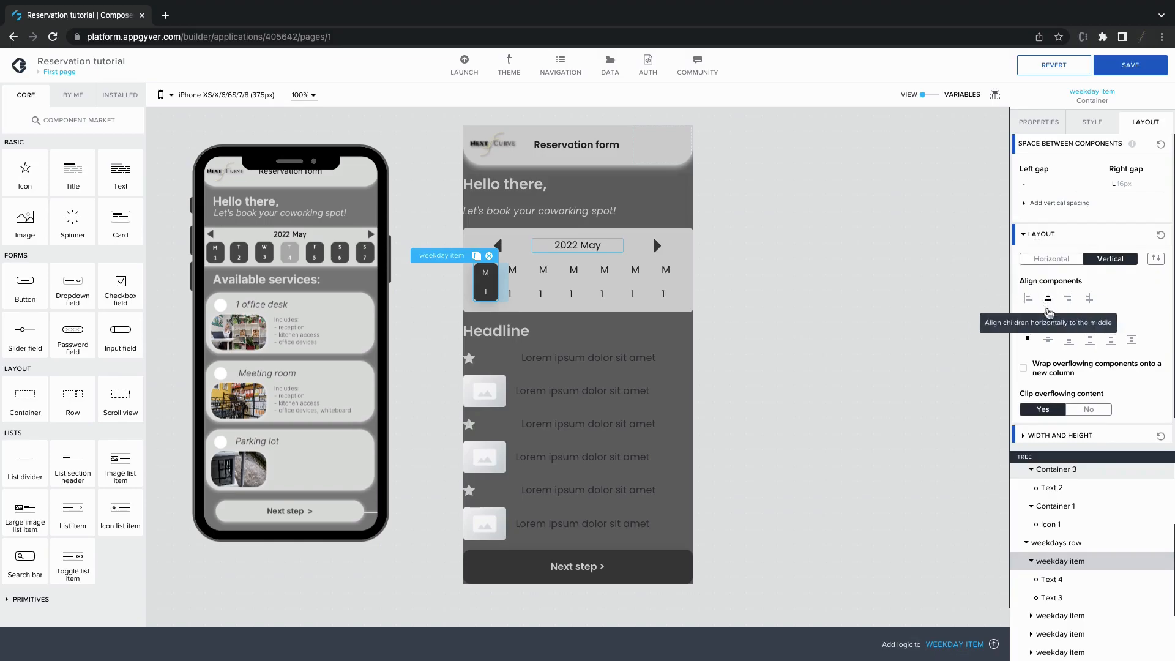
Step: Remove the six unstyled weekday items from the weekdays row, keeping only the styled first one
scroll(1061, 525, down, 1)
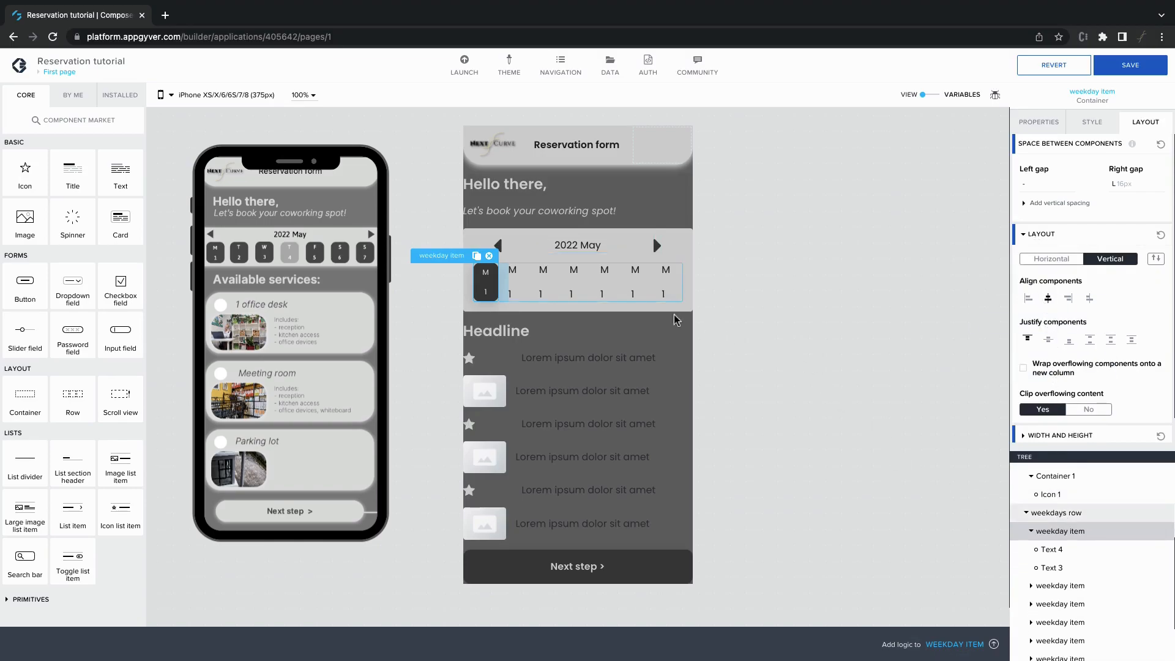
click(668, 285)
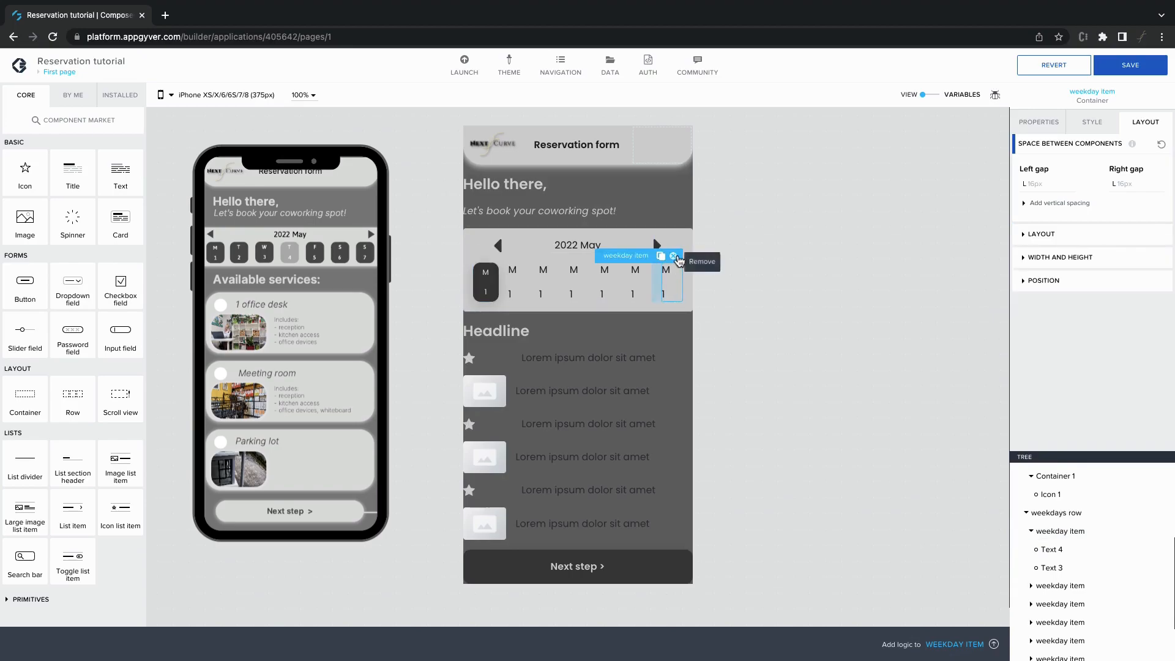
click(682, 256)
Step: Duplicate the styled weekday item until the weekdays row holds seven, and deselect it
click(484, 274)
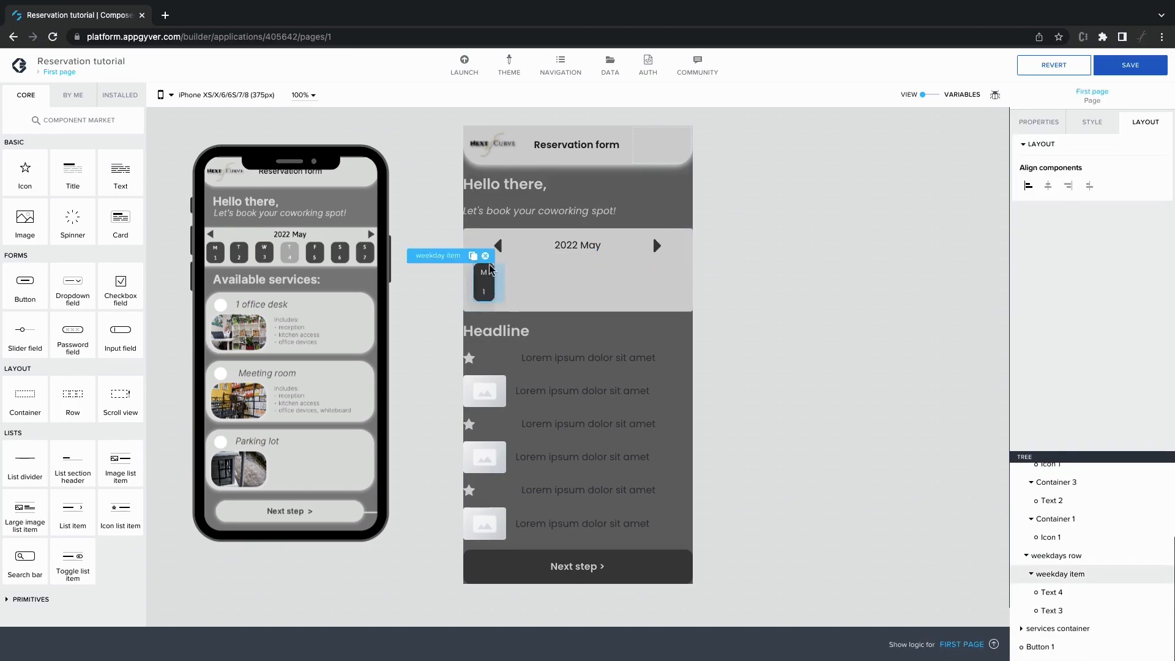
click(478, 257)
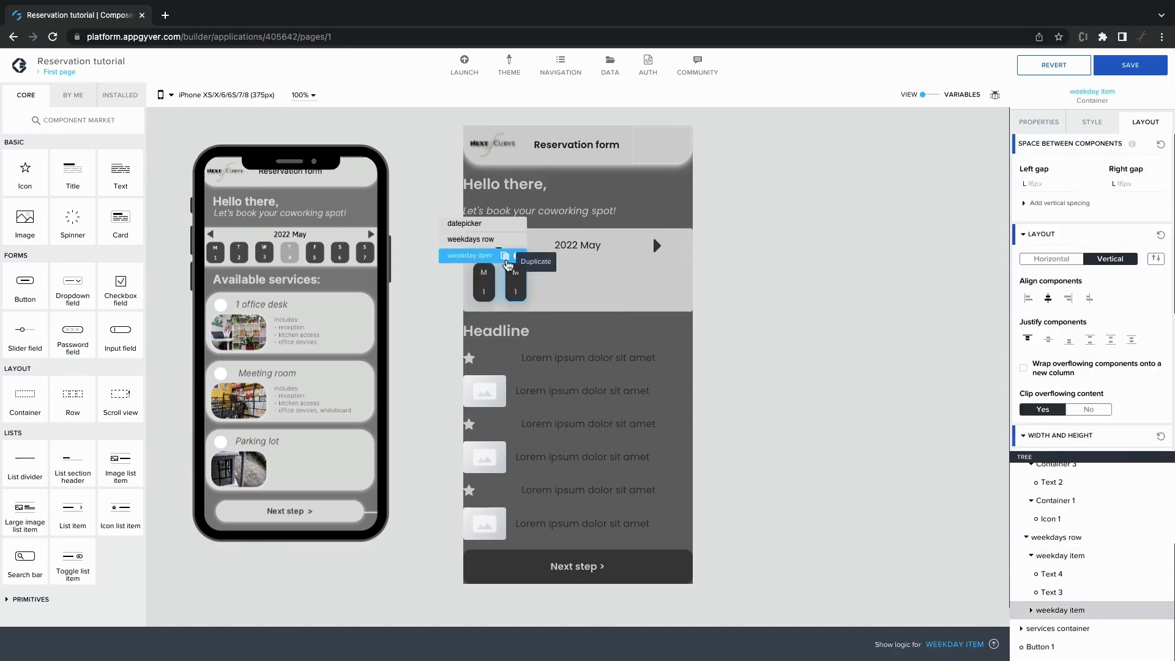
click(536, 256)
click(536, 256)
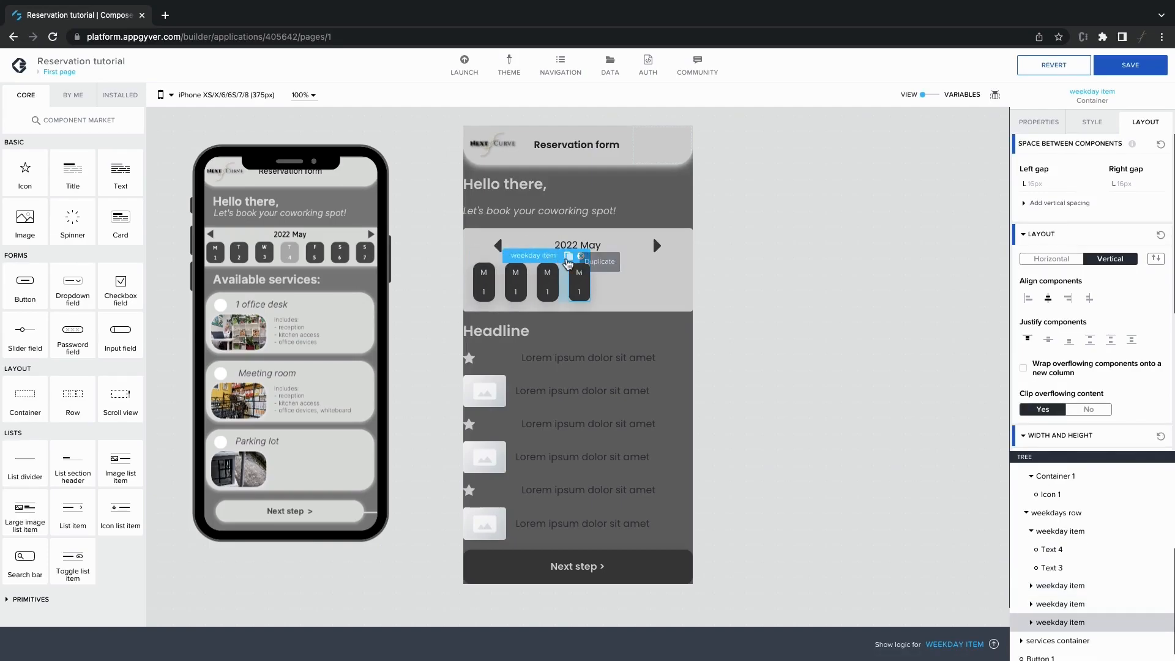
click(569, 257)
click(602, 257)
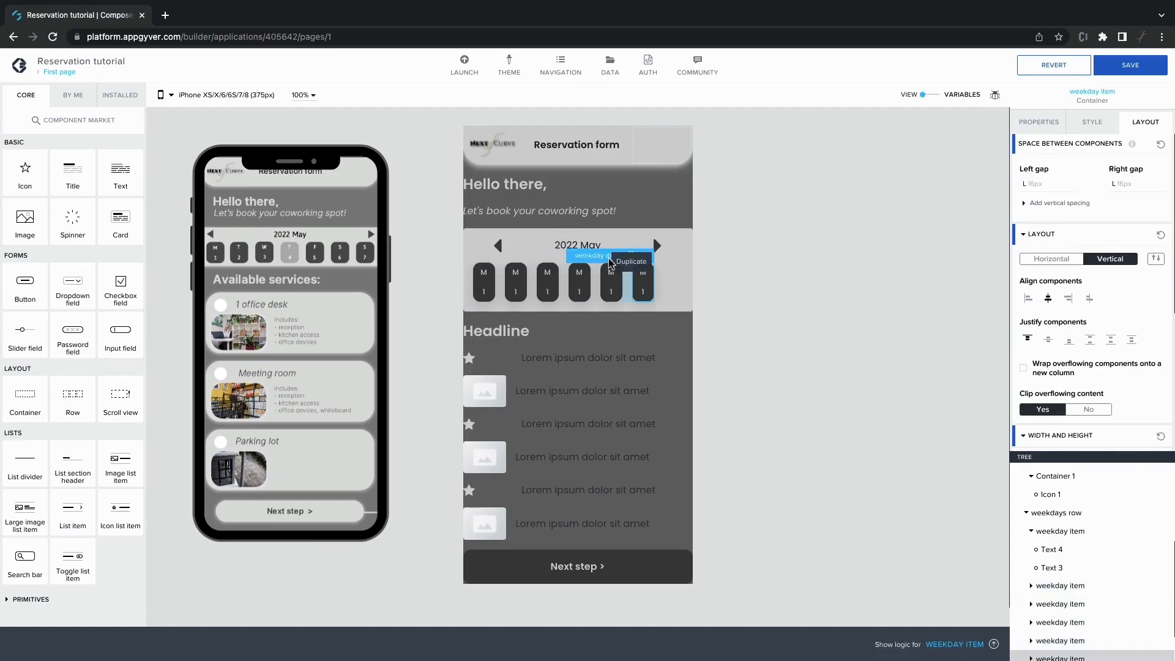
click(632, 257)
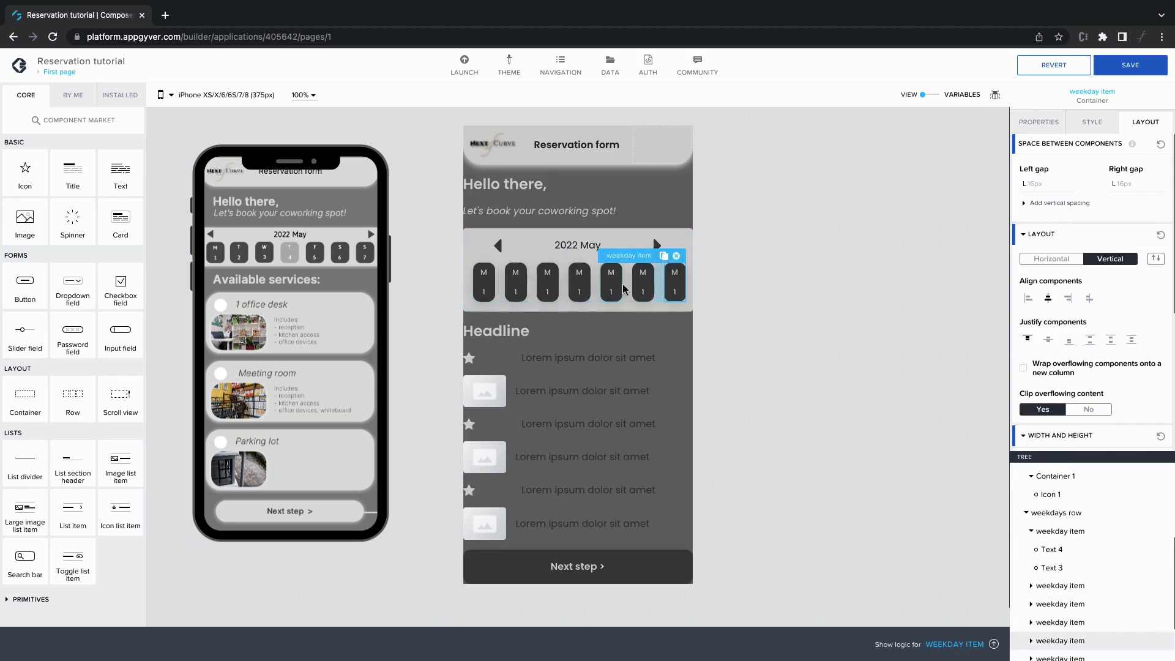
click(736, 296)
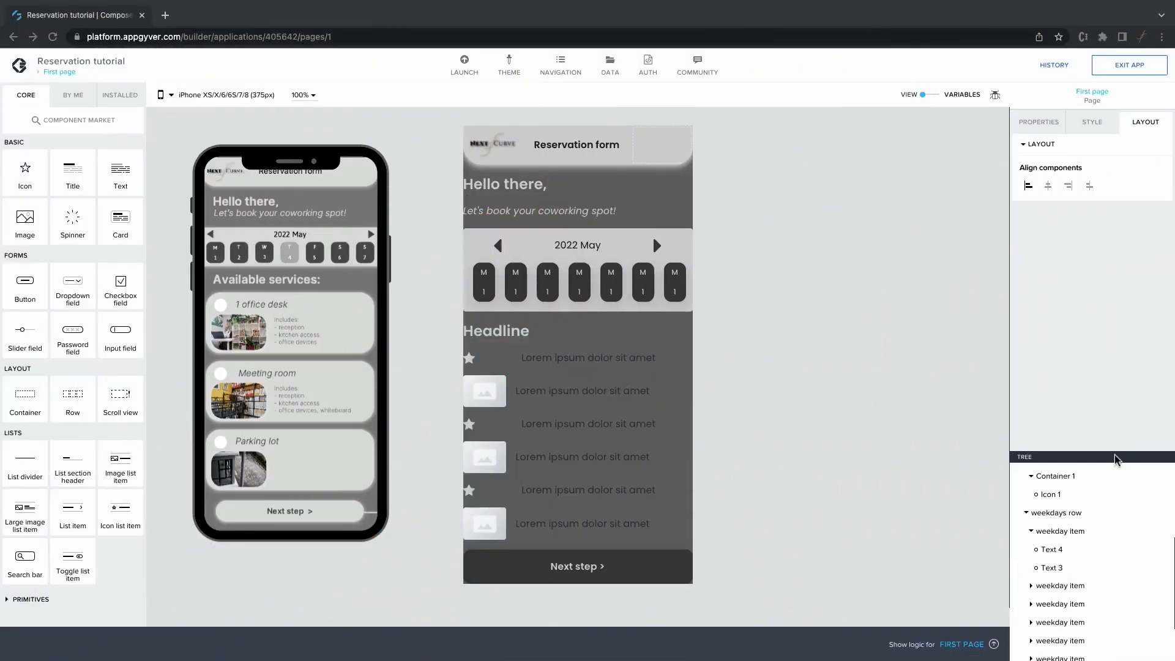
Step: Change the content of the title inside the services container to "Available services:"
click(1114, 453)
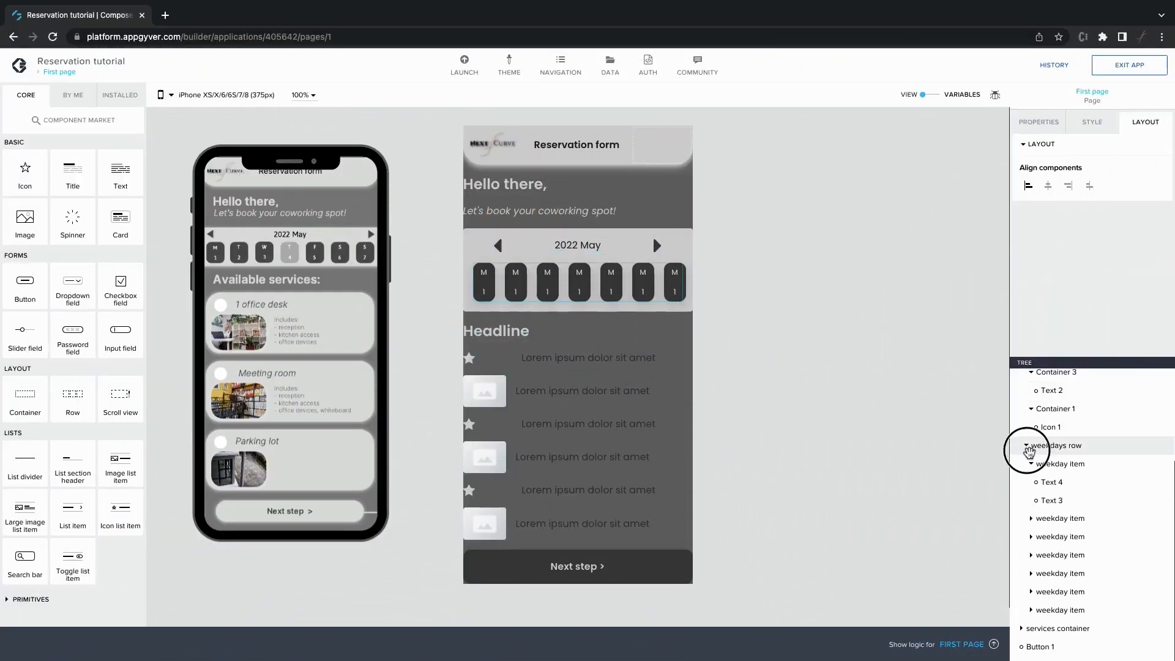
click(1023, 445)
click(1028, 445)
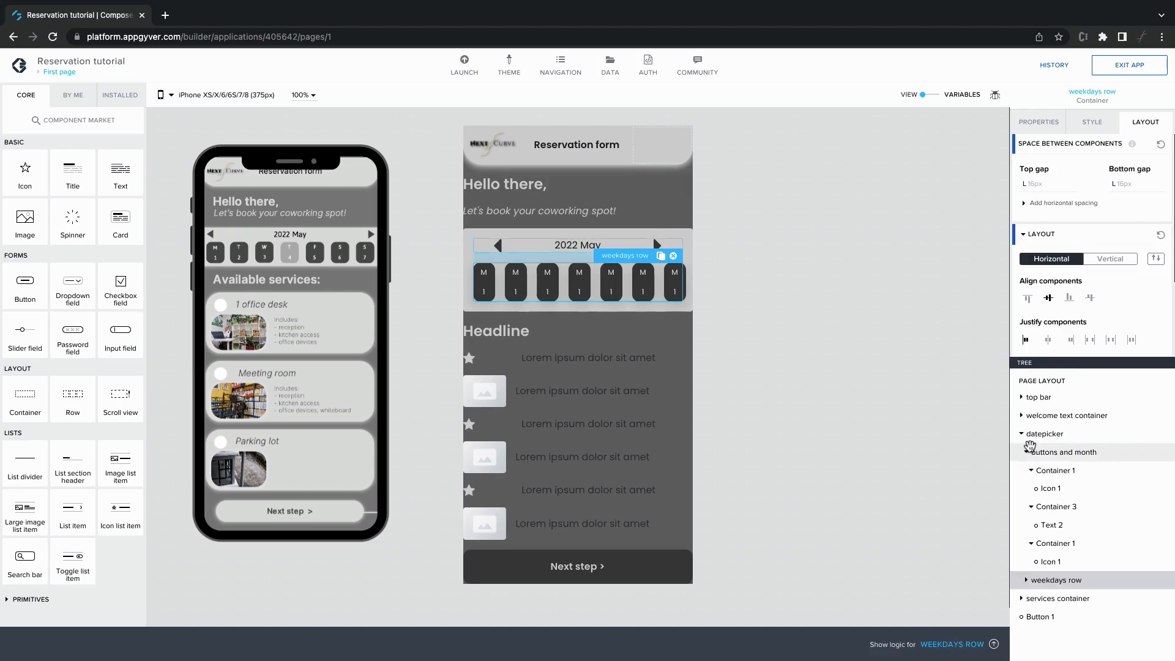
click(1021, 434)
click(1025, 453)
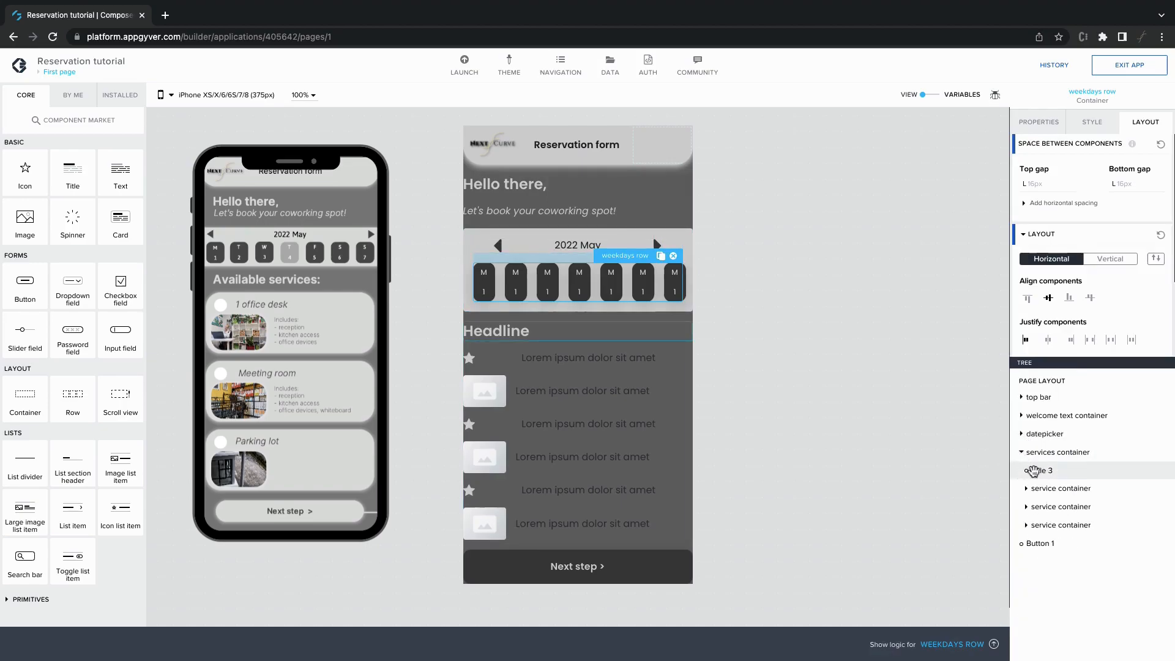
click(1041, 470)
click(1041, 123)
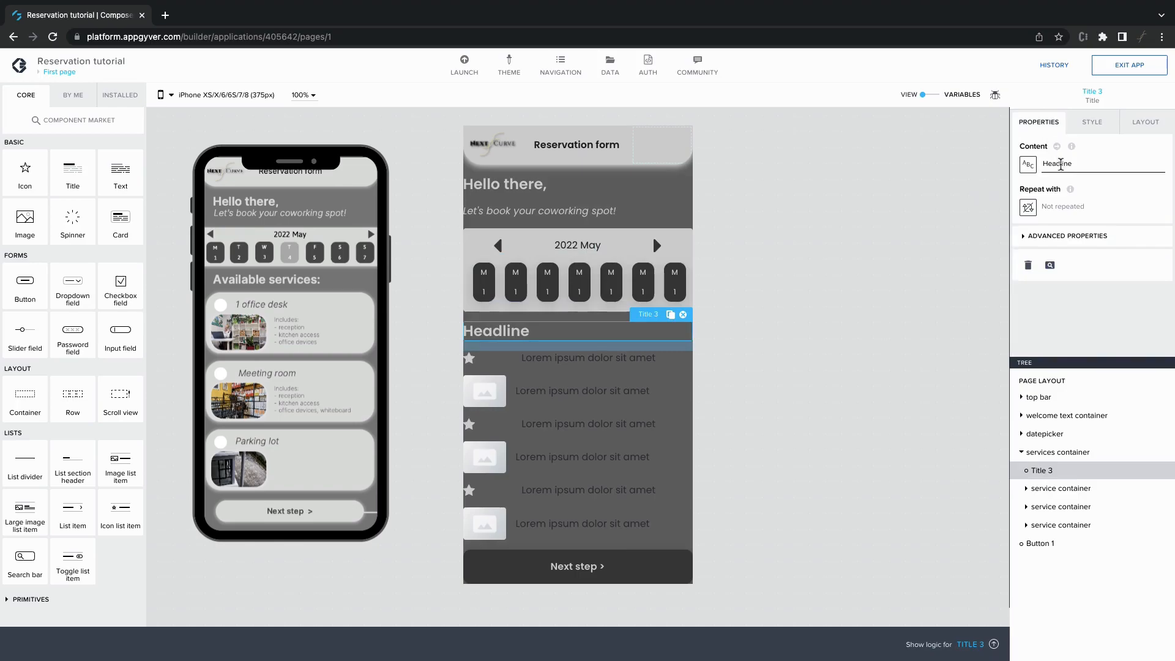
double_click(1060, 165)
text(Available services:)
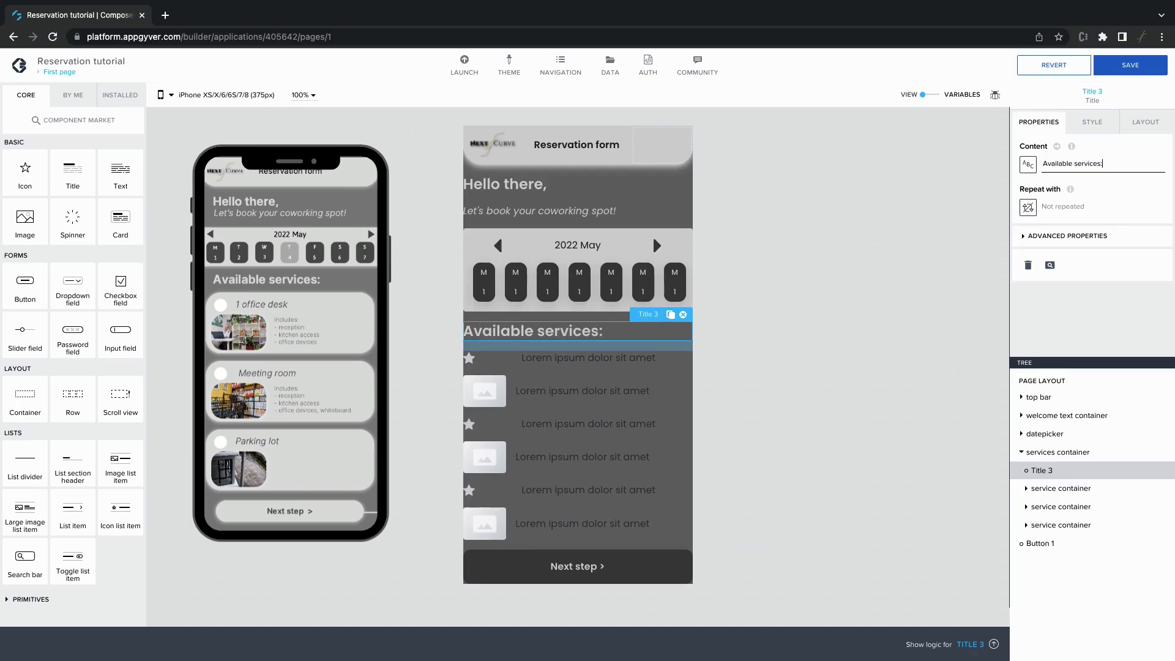
Step: Apply the top-bar style class to the first service container
click(1075, 490)
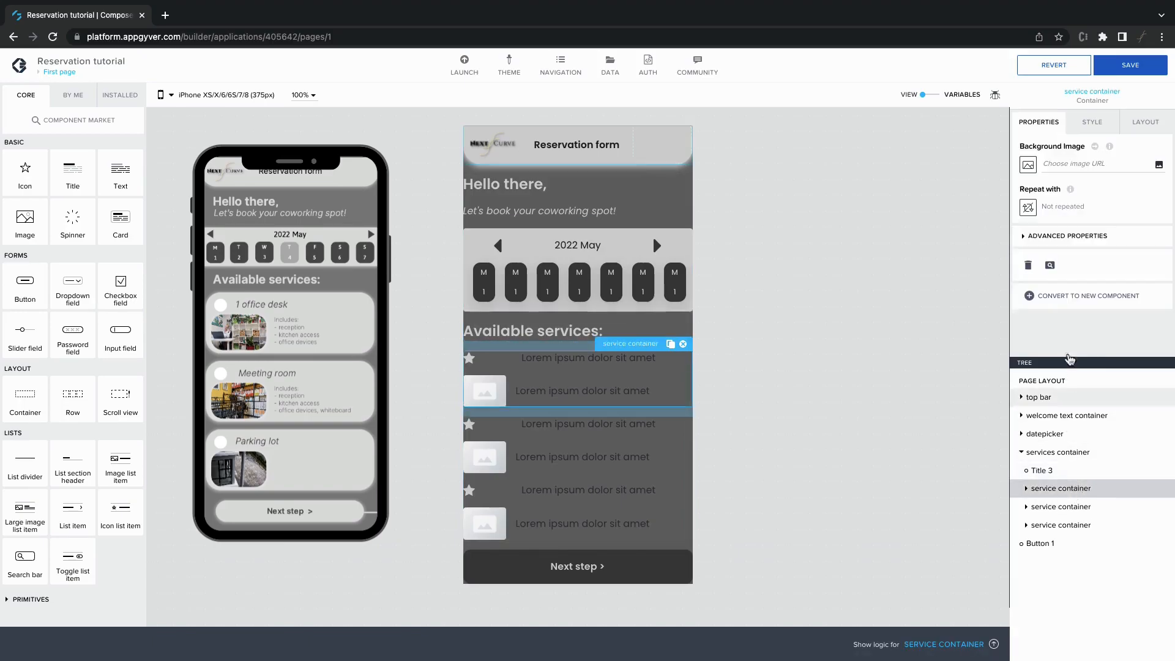
click(1092, 122)
drag(1074, 371, 1075, 386)
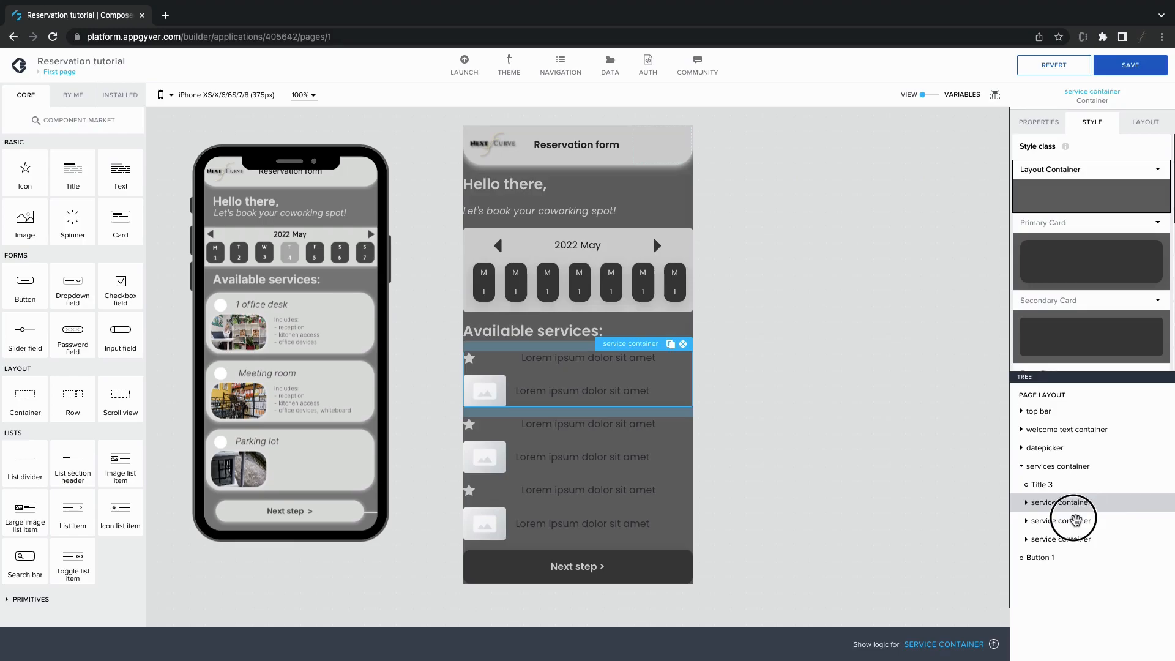
drag(1075, 519, 1073, 517)
scroll(1076, 377, down, 5)
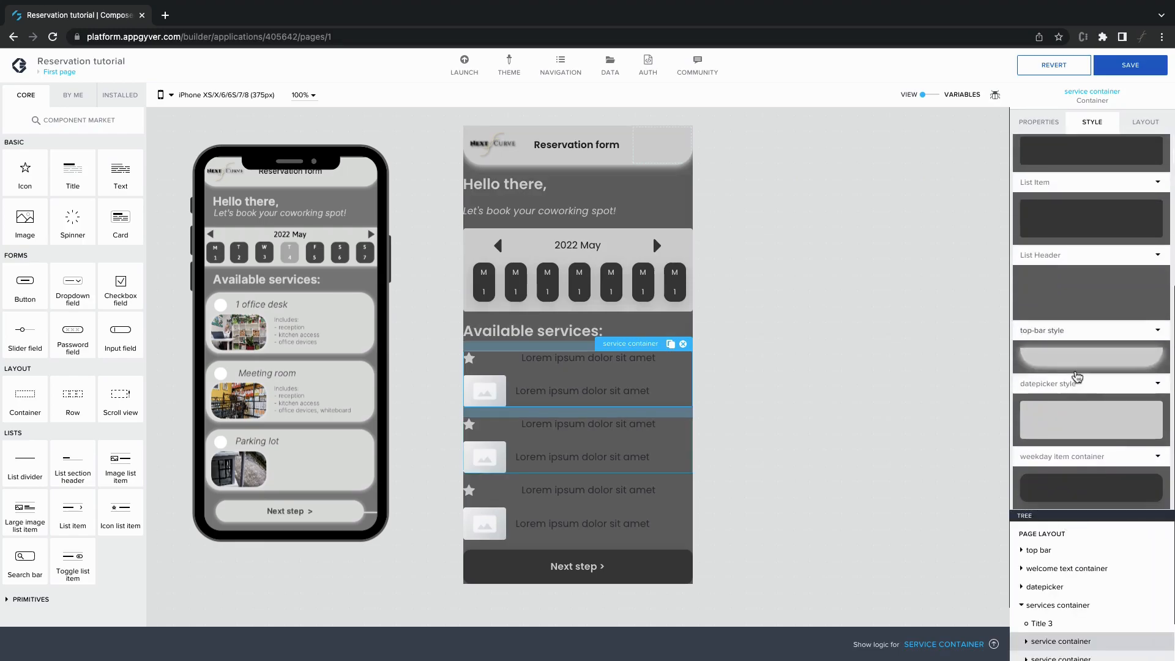
click(1081, 365)
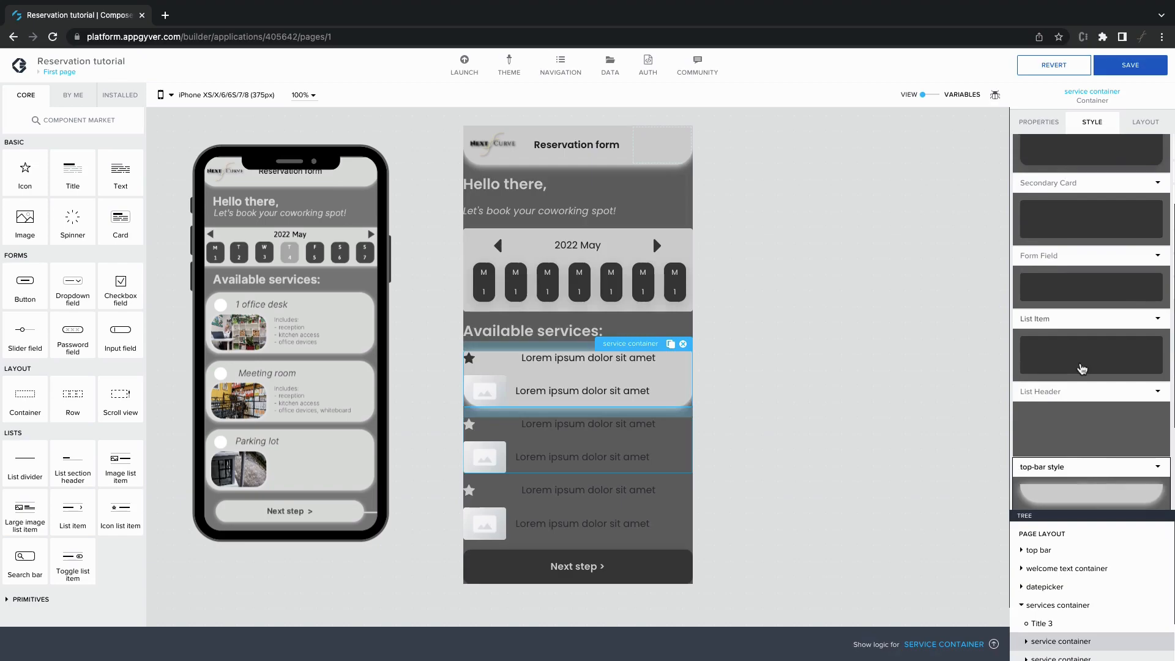
Step: Edit the first service container's style to give its top left and top right corners a radius of 30
scroll(1105, 465, down, 1)
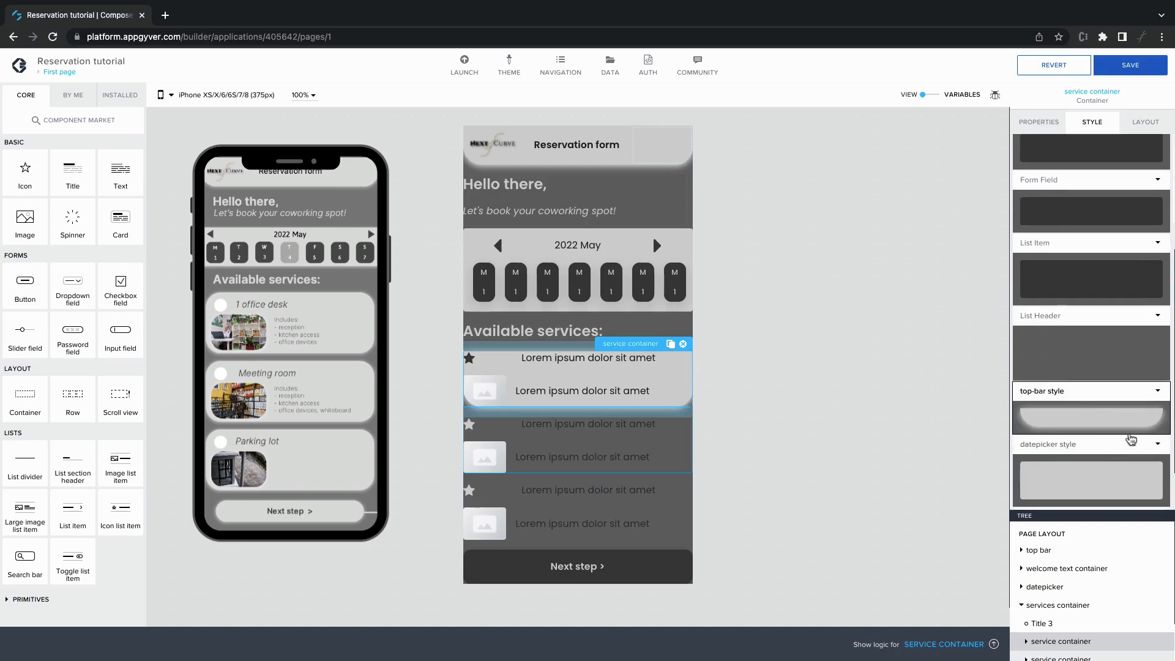
click(1158, 392)
click(1129, 405)
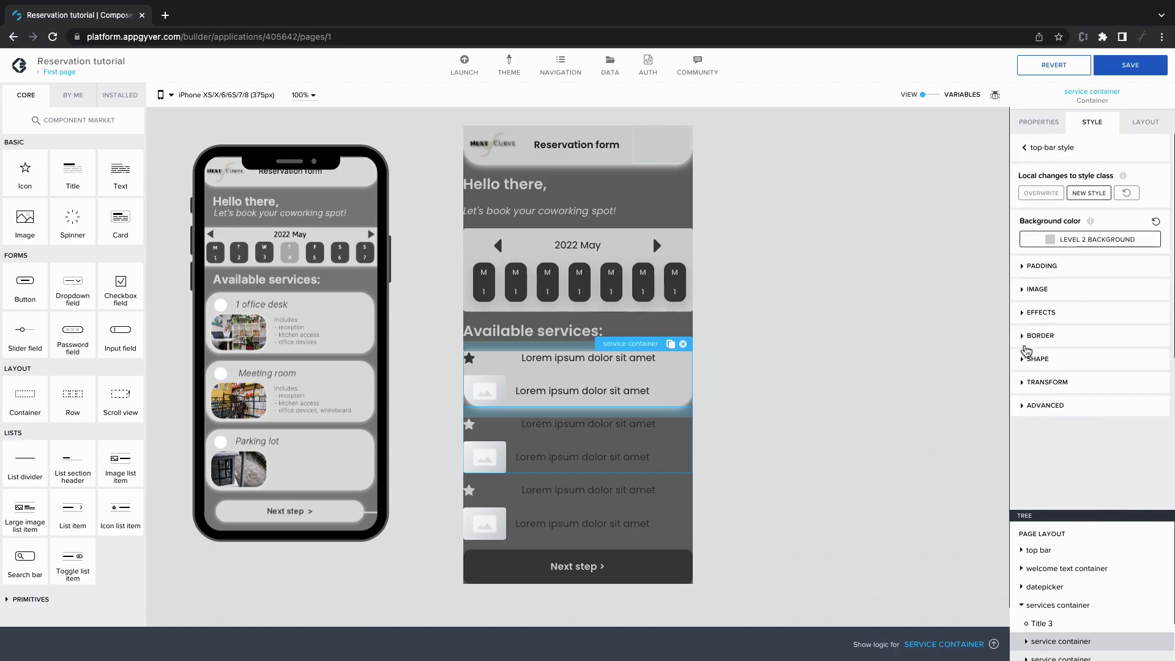
click(1027, 365)
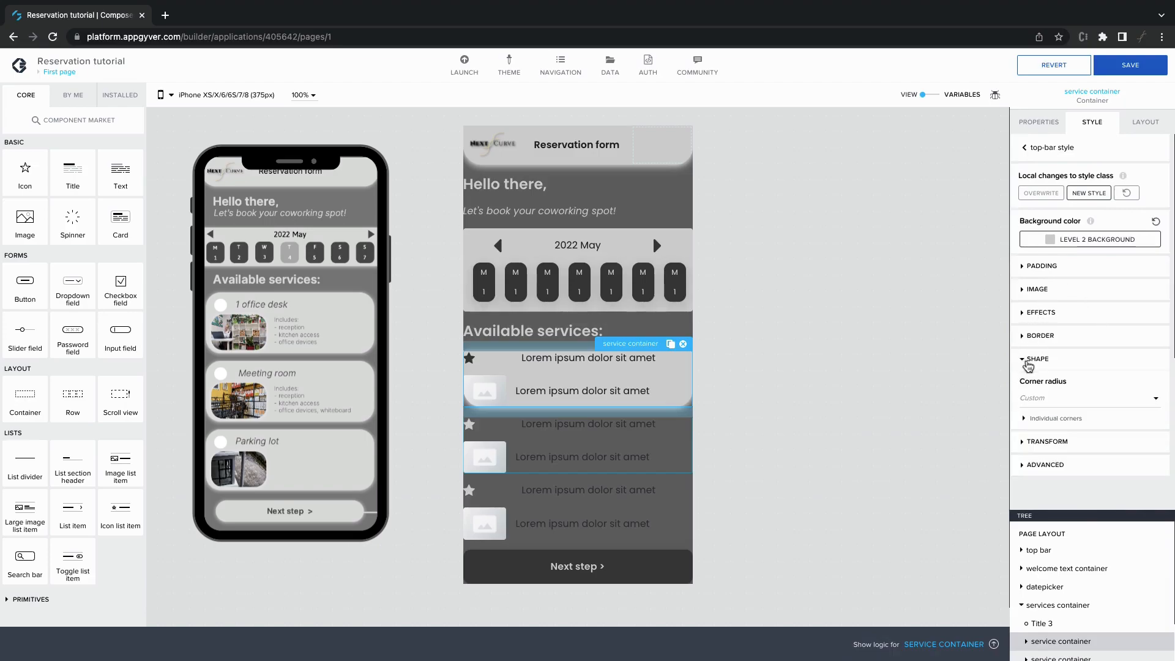
click(1055, 419)
scroll(1054, 395, down, 1)
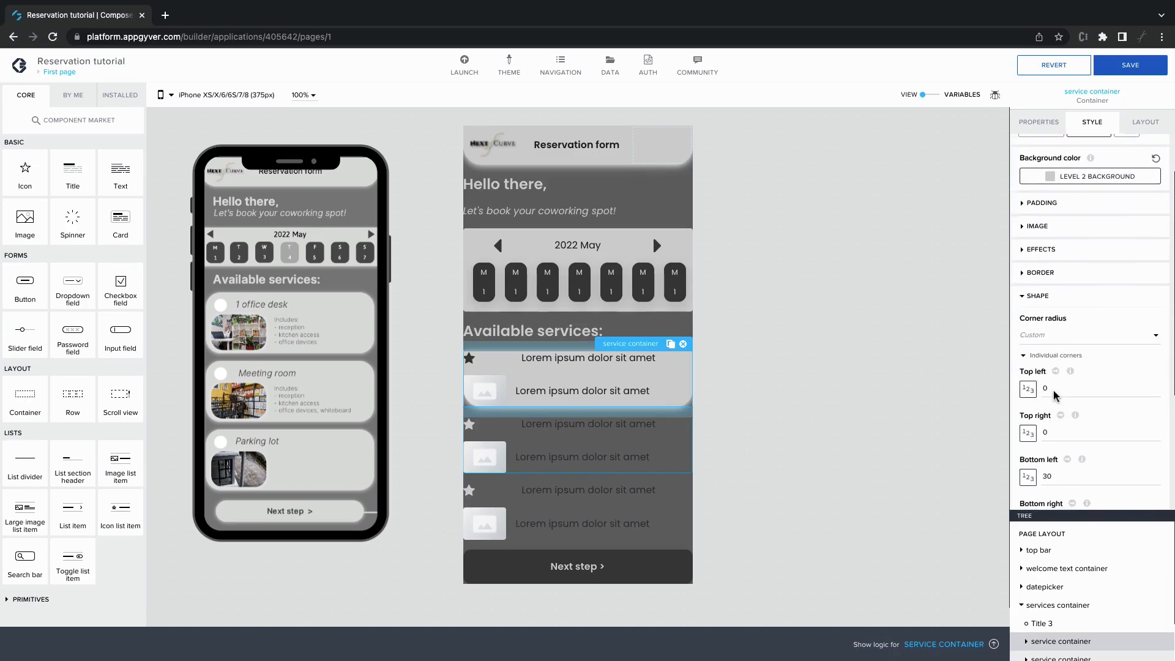
click(1053, 389)
text(3)
click(1057, 436)
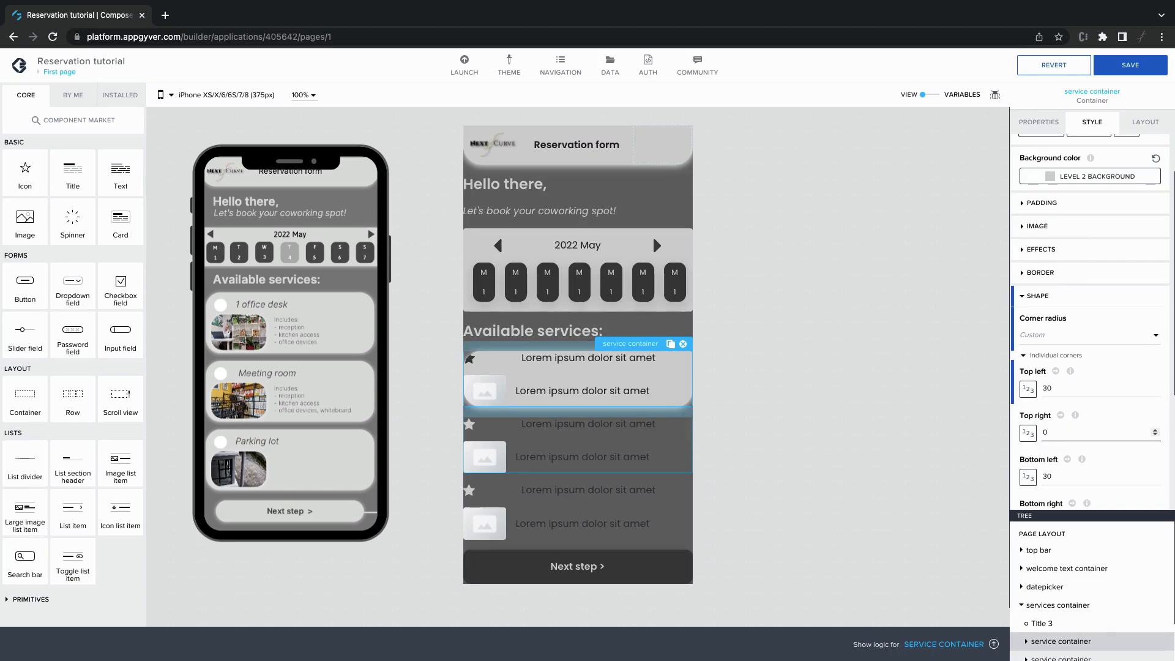
text(30)
Step: Set the top and left padding of the first service container to the theme spacing M (12px)
click(1023, 208)
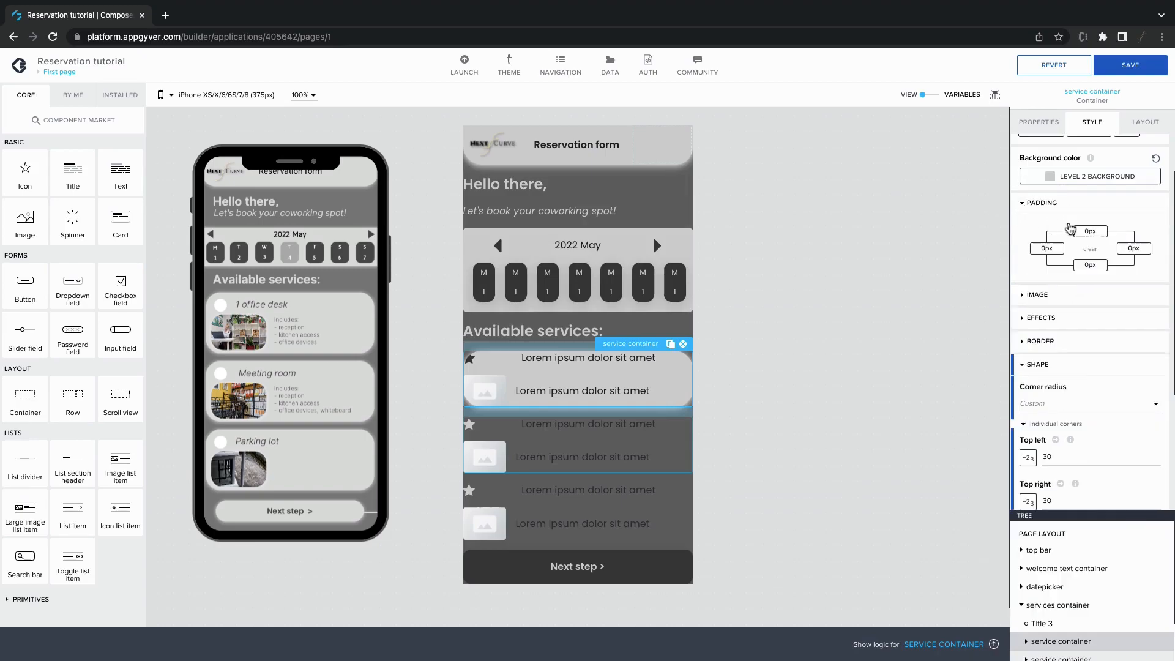
click(1091, 232)
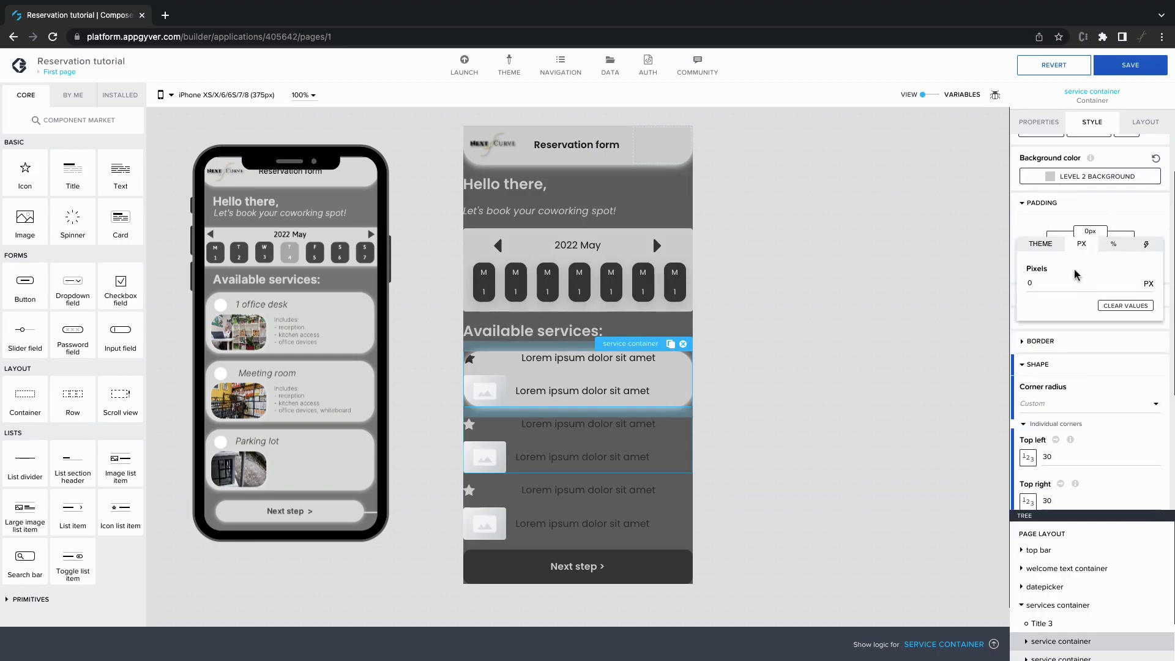
click(1042, 244)
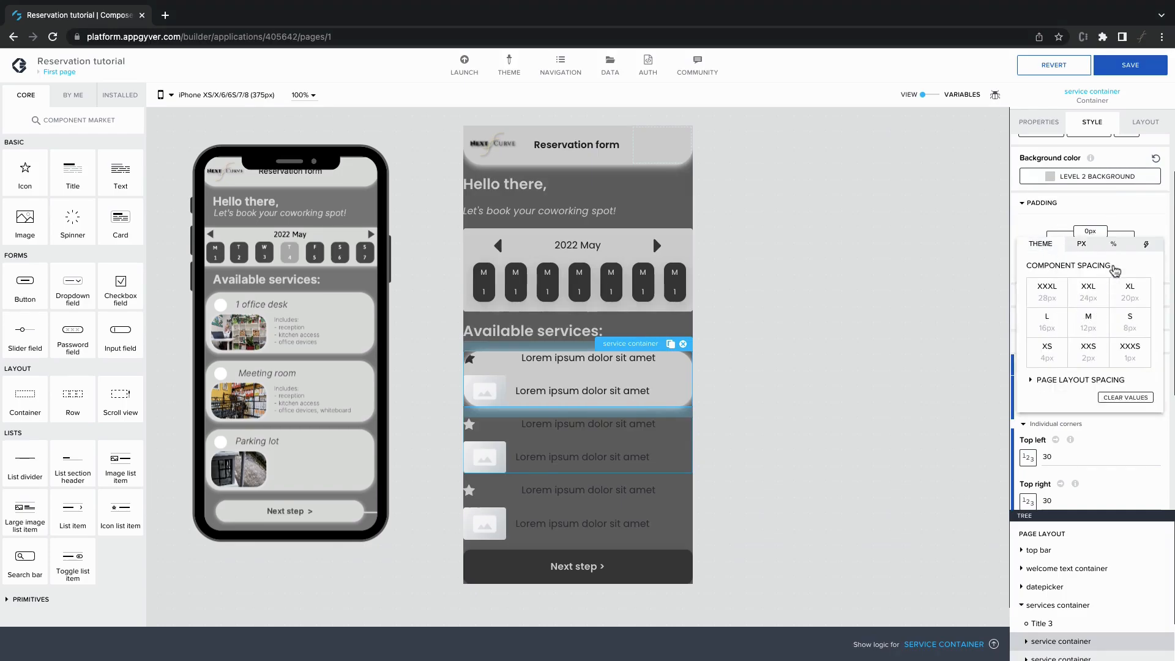
click(1087, 322)
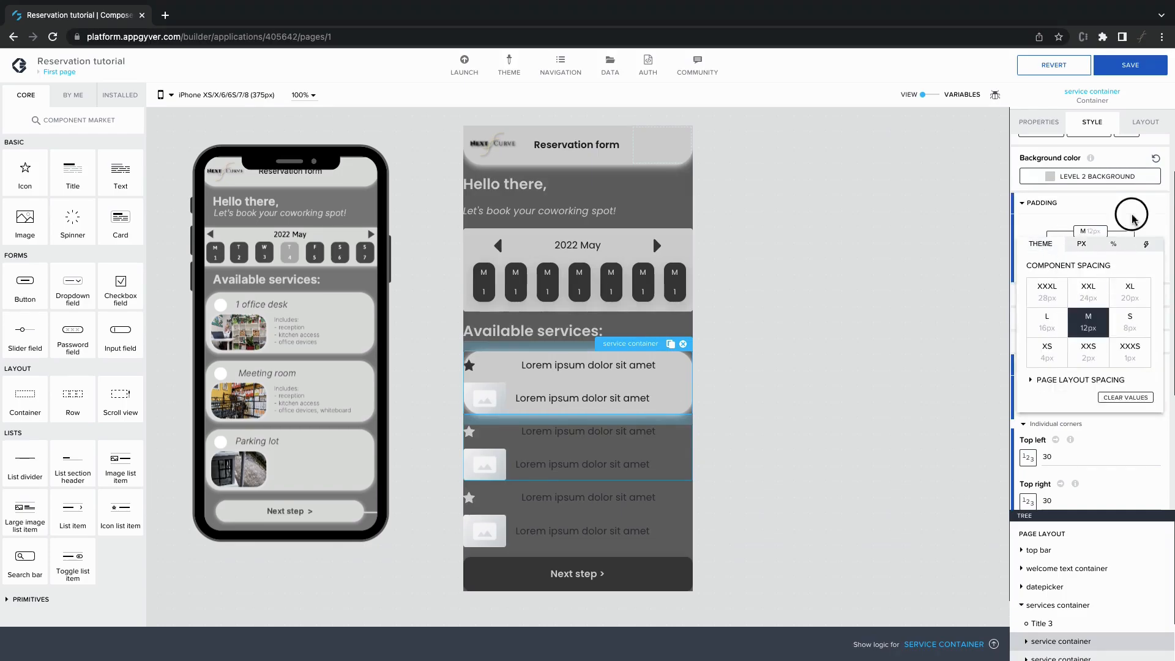
click(1052, 231)
click(1048, 250)
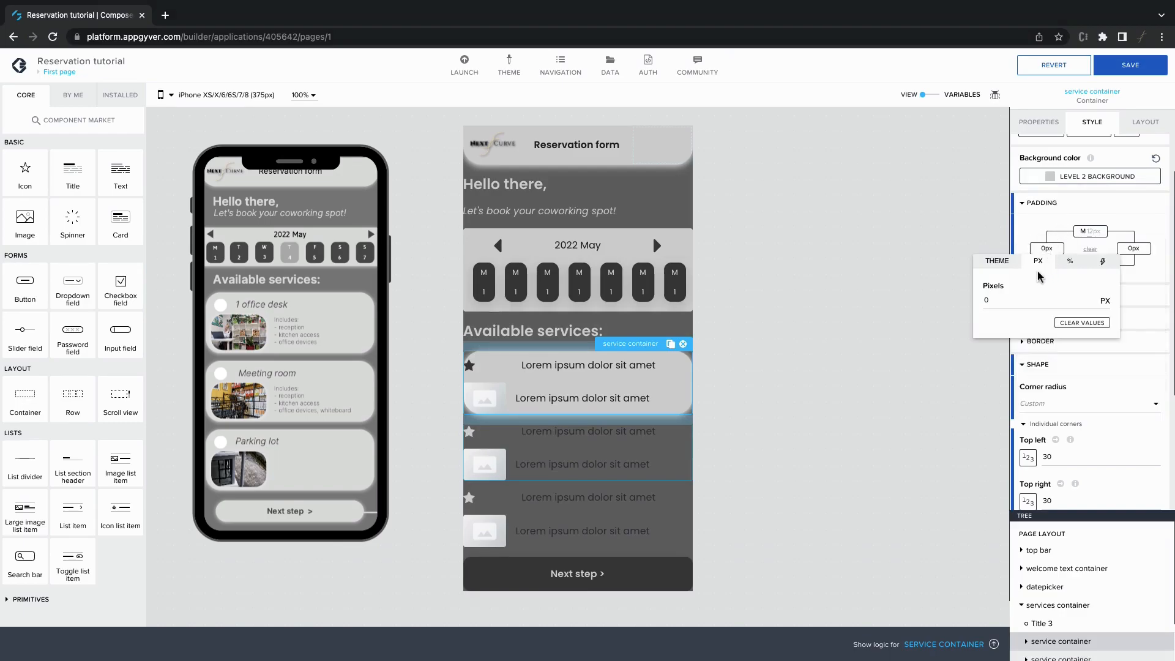
click(1006, 262)
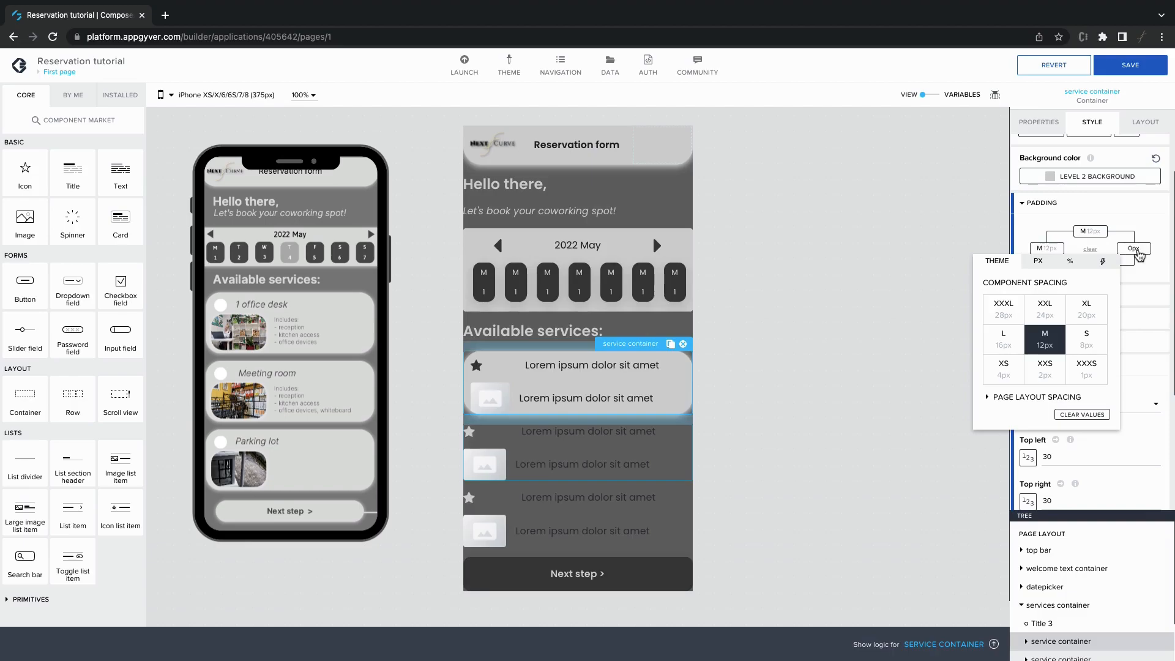
Step: Set the right and bottom padding of the first service container to the theme spacing M (12px)
click(1136, 250)
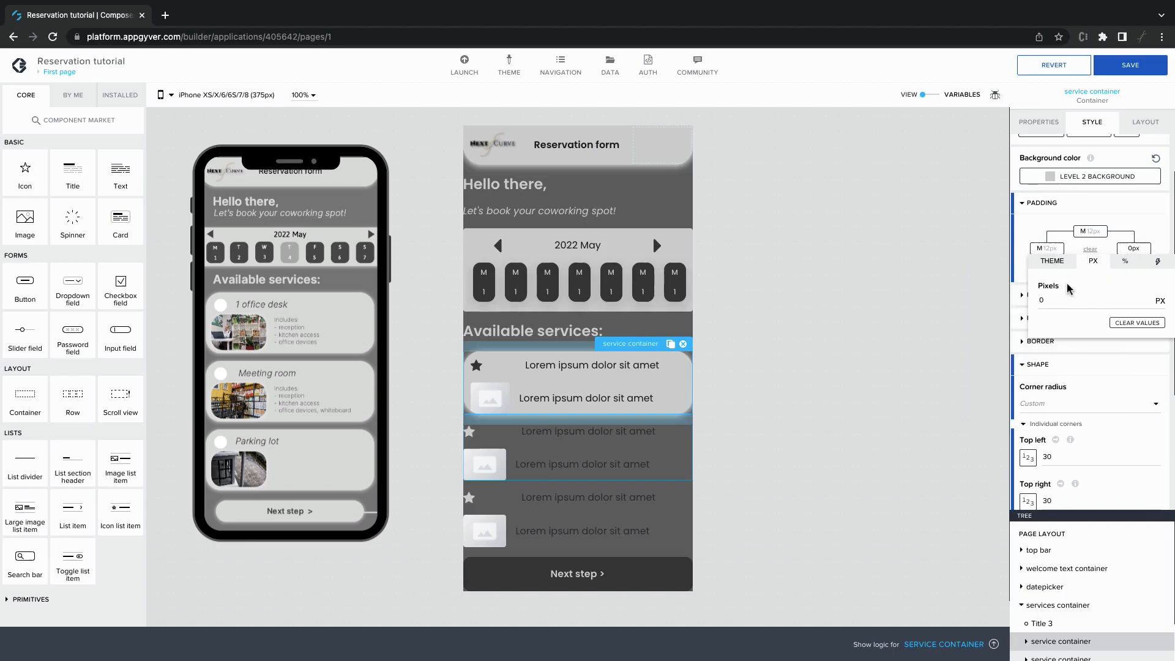
click(1099, 343)
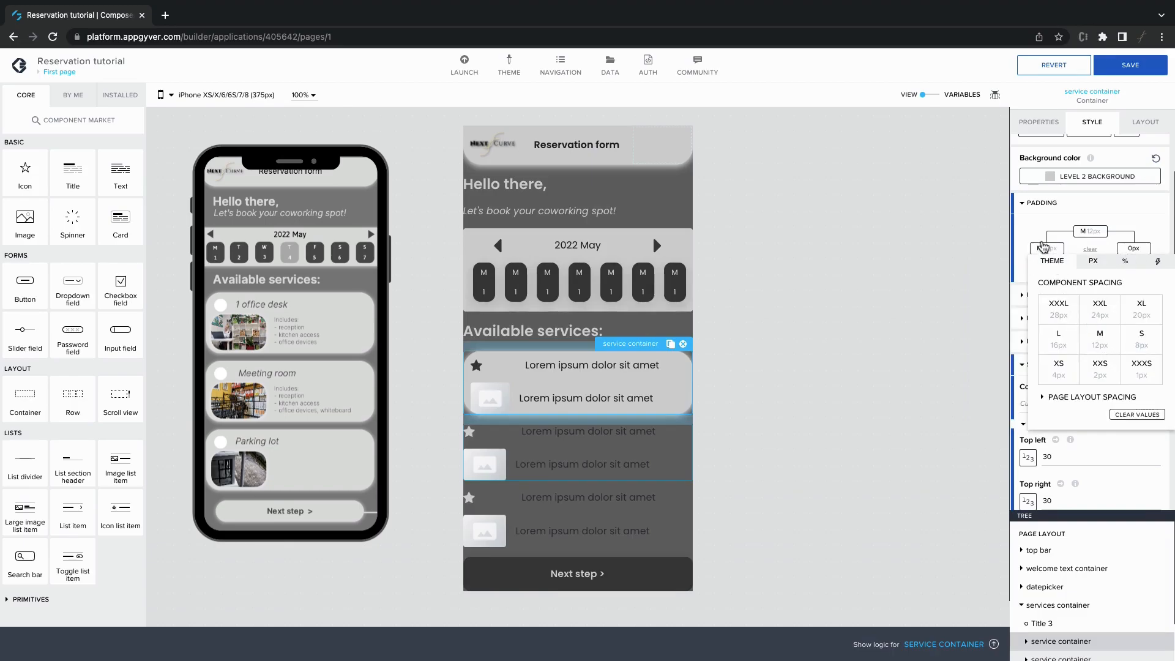
click(1090, 265)
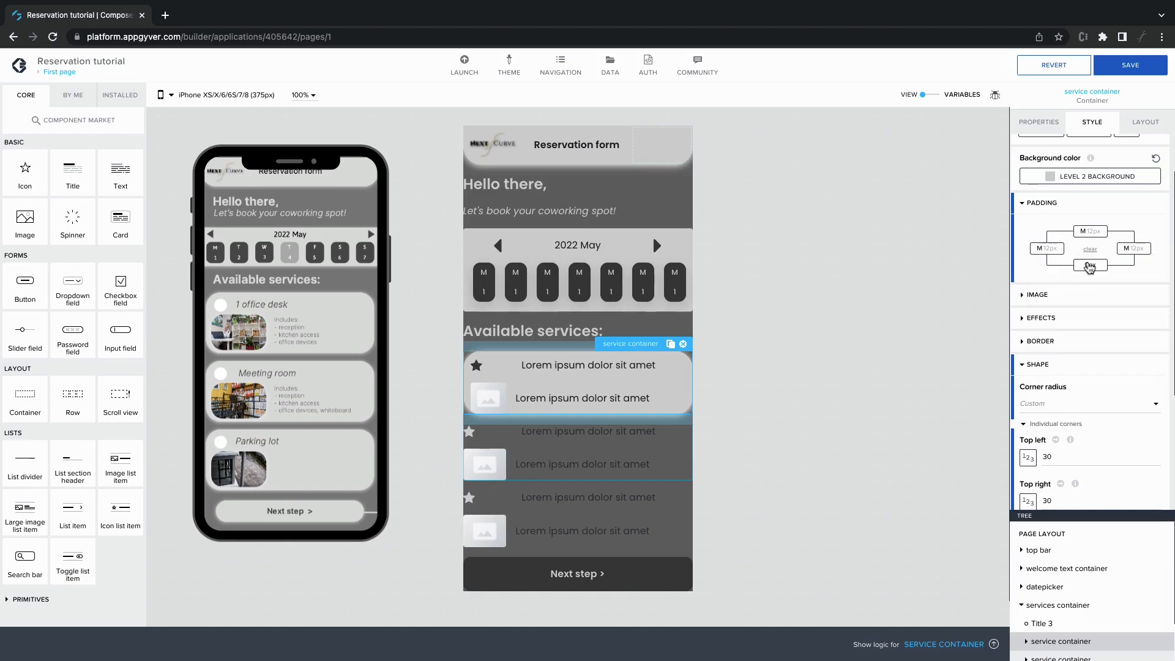
click(1090, 266)
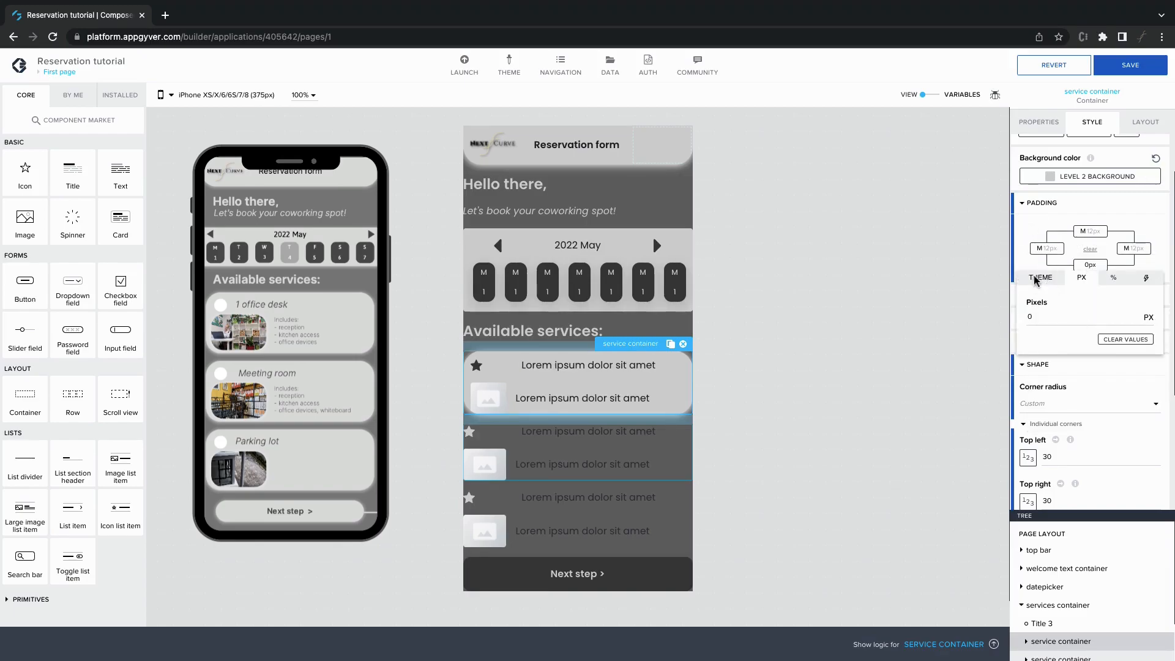
click(1040, 282)
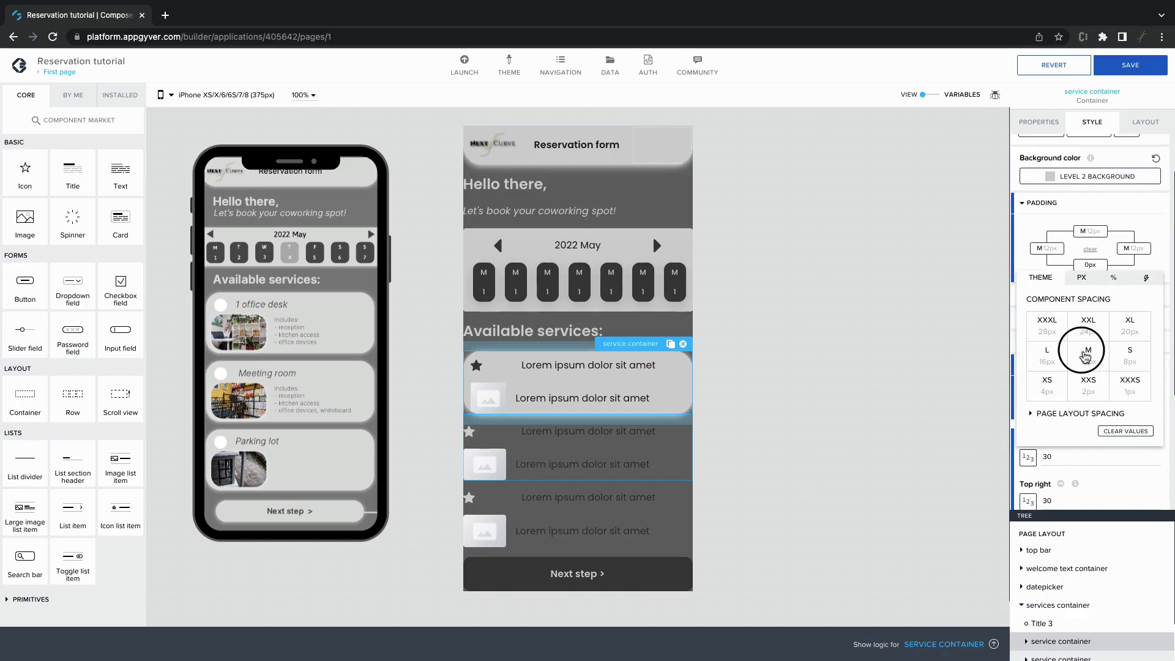
click(1043, 233)
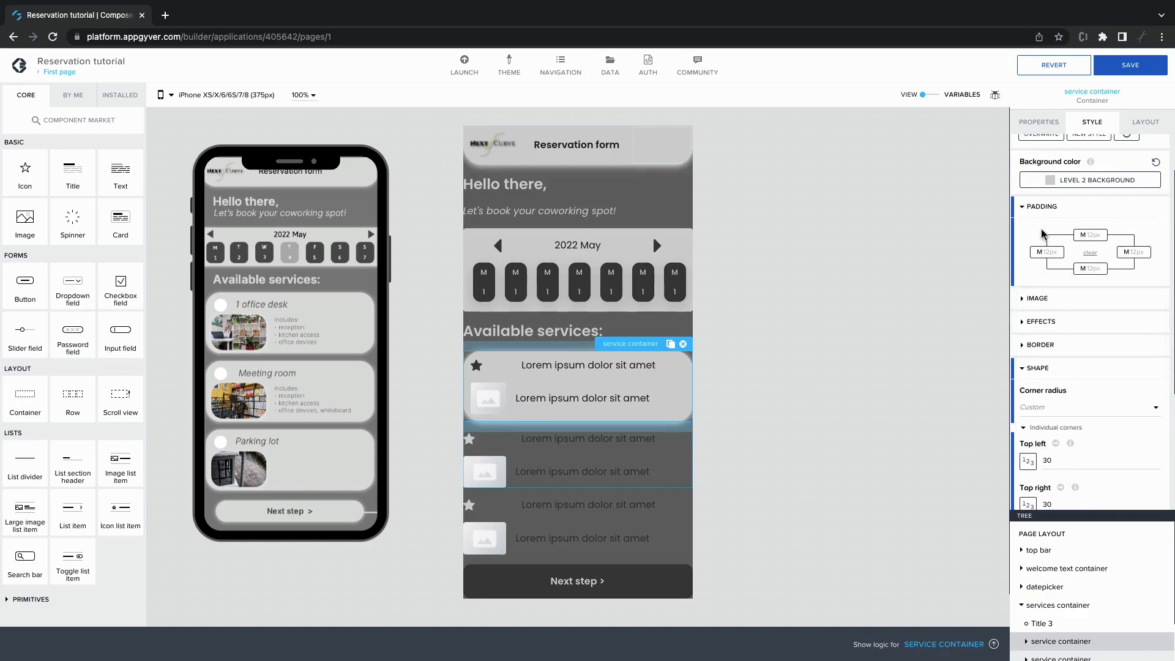
scroll(1045, 227, up, 1)
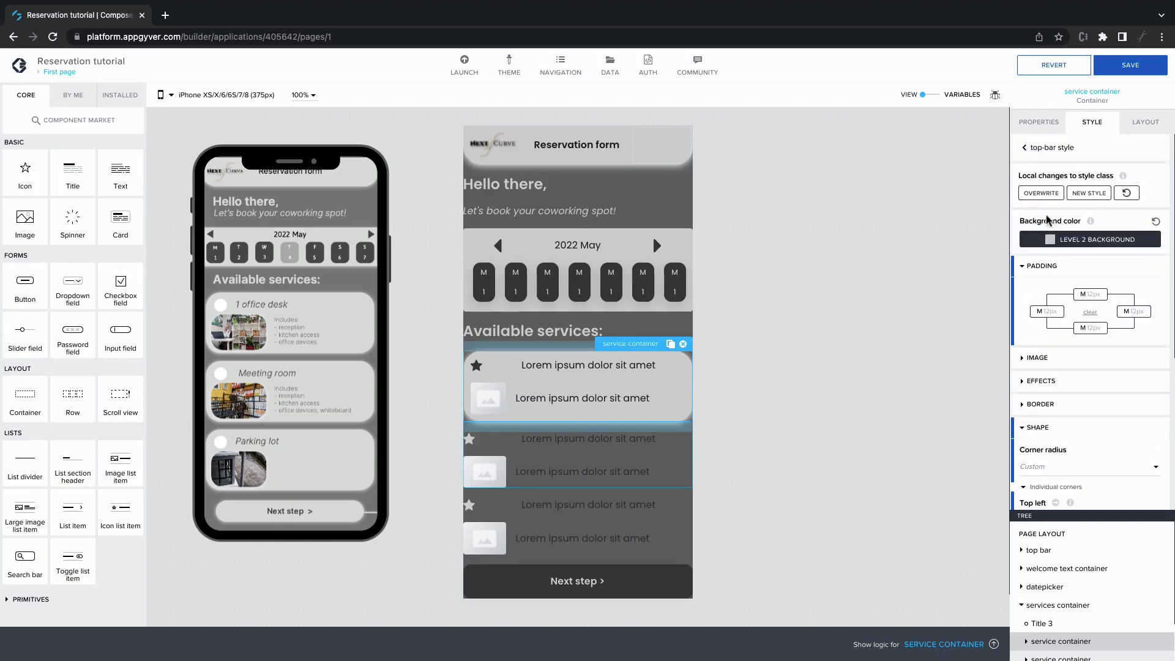
Step: Save the first service container's style as new class "service item container" and set the container's custom height to 124px
click(1077, 194)
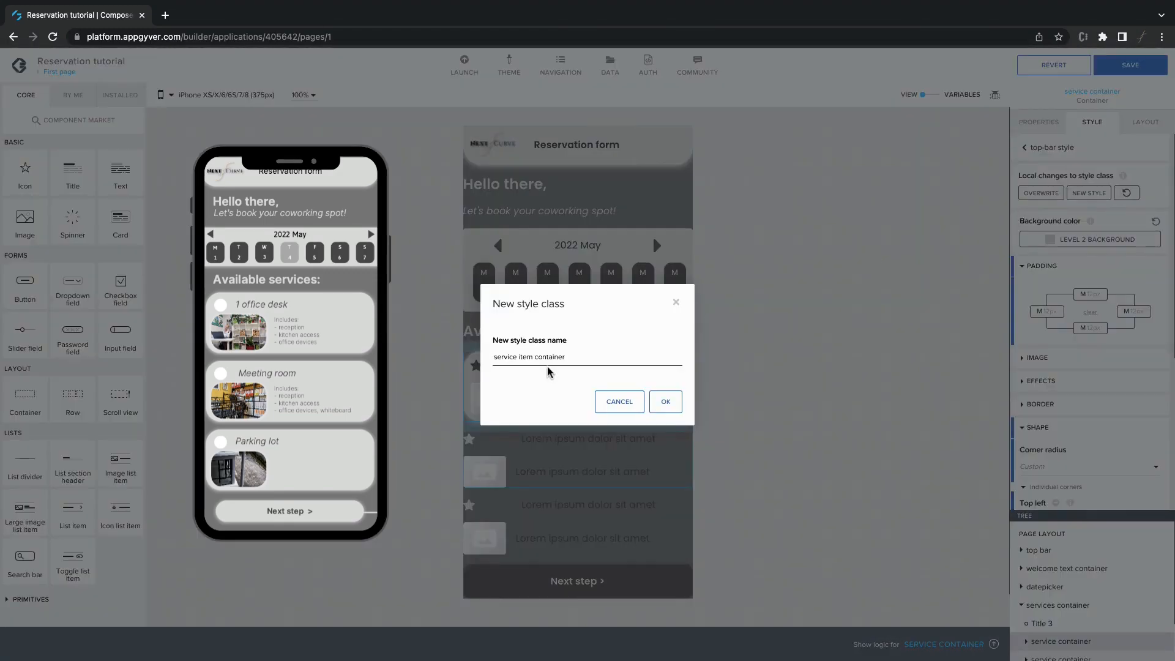
click(666, 401)
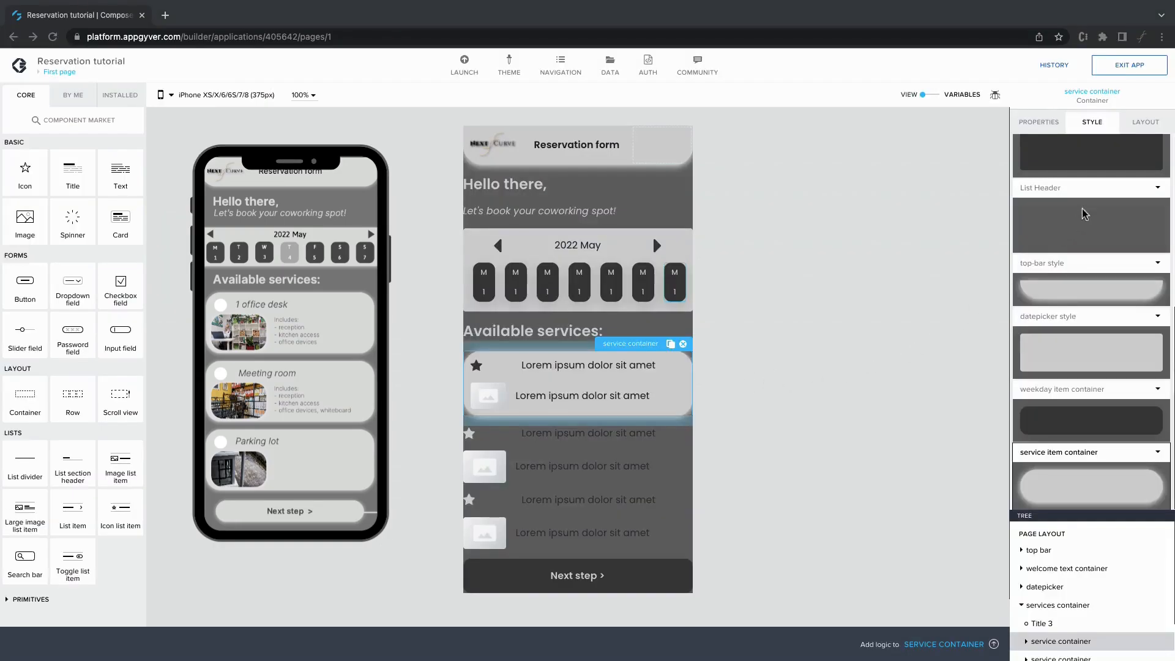
click(1142, 122)
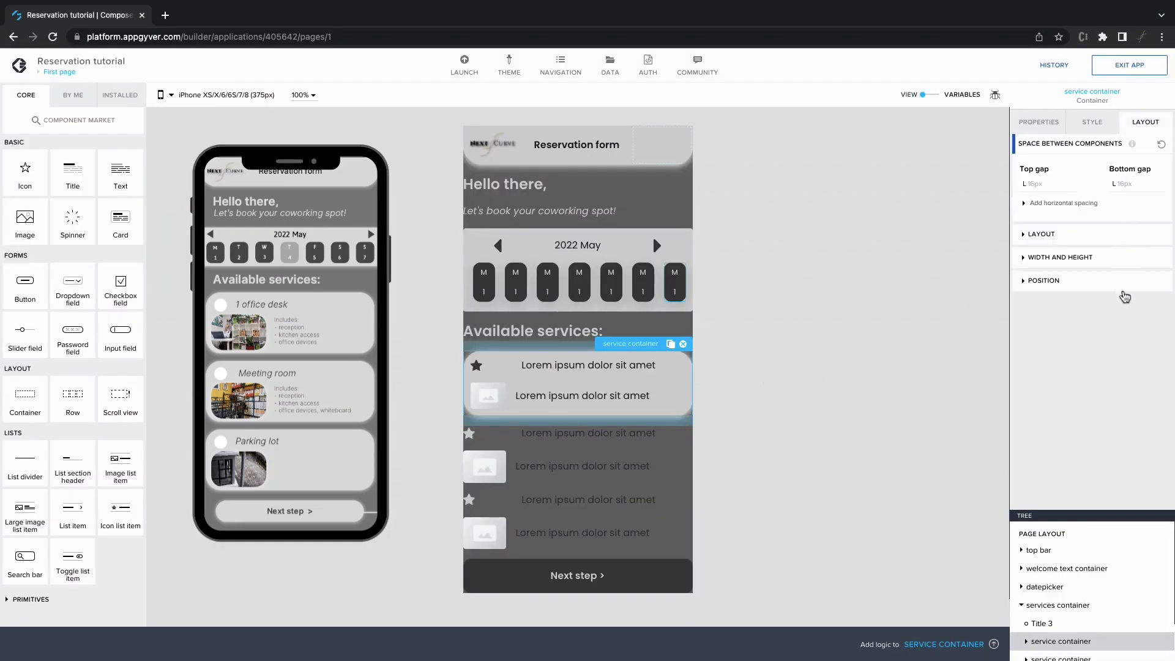
click(1072, 262)
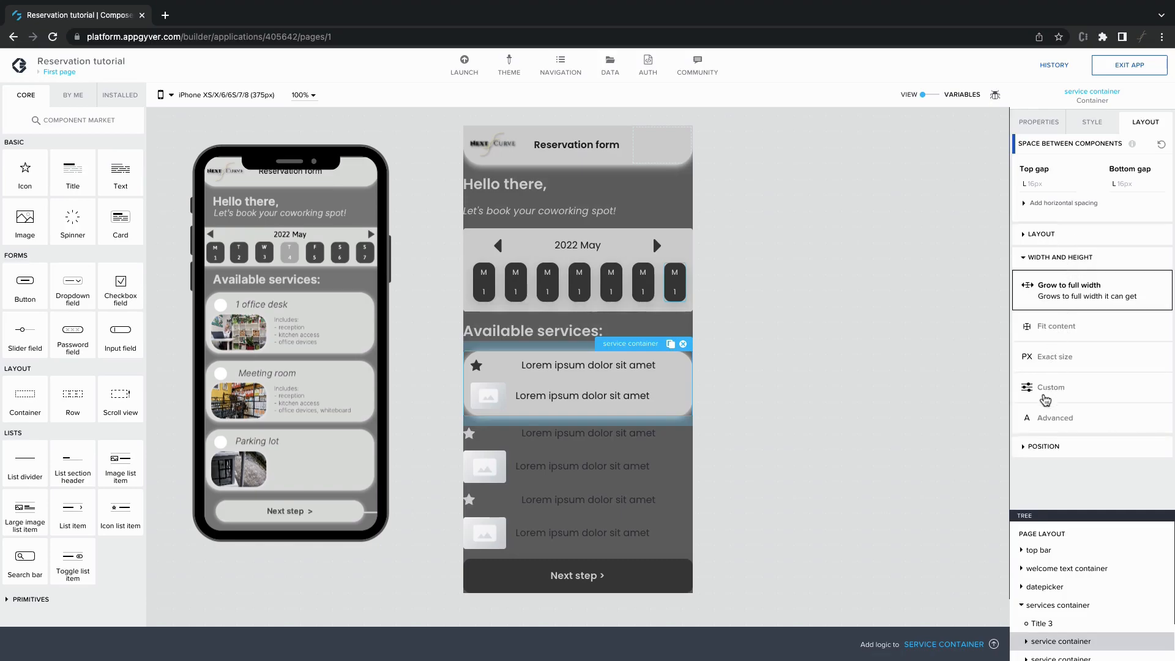
click(1091, 425)
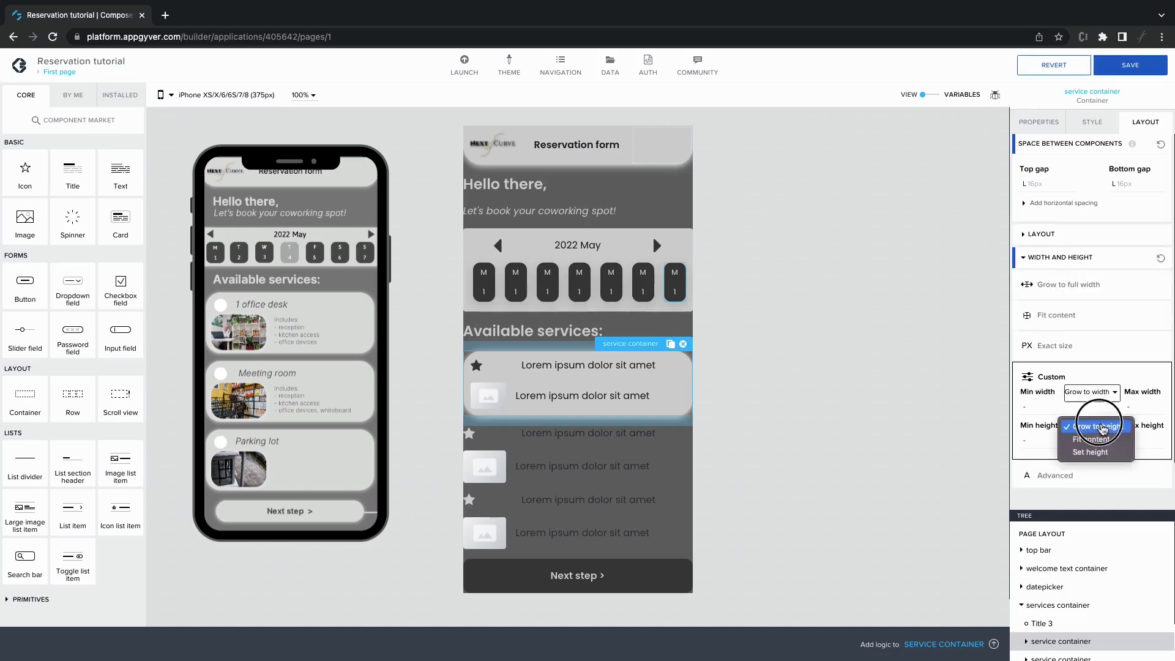
click(1102, 456)
click(1091, 460)
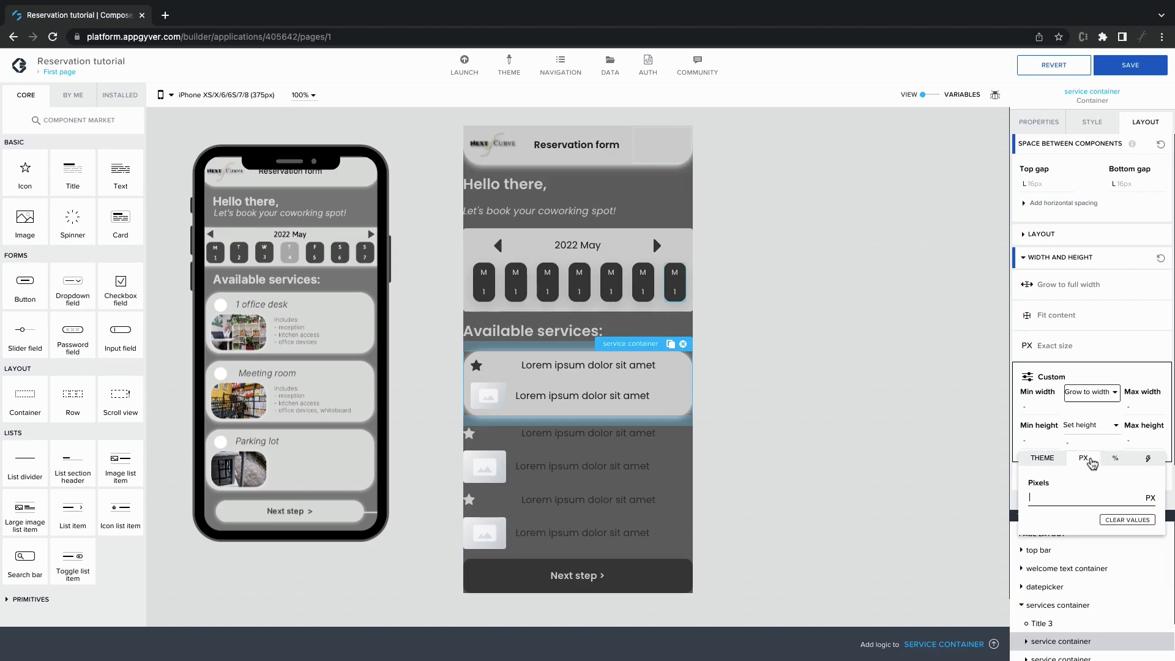
text(124)
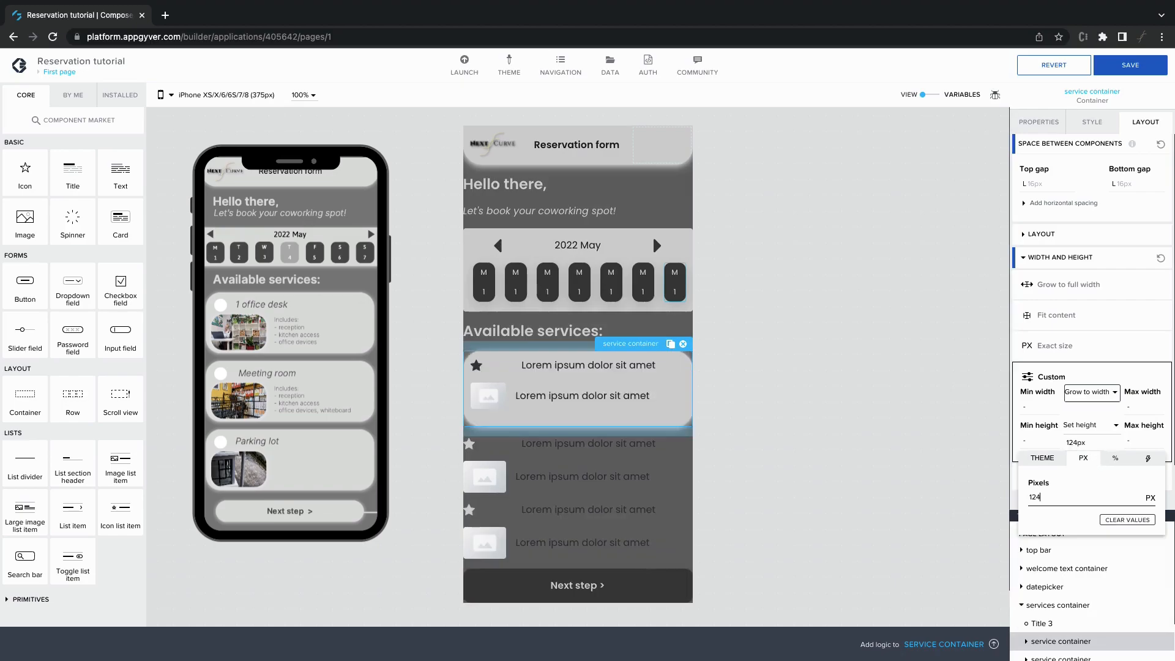
key(Return)
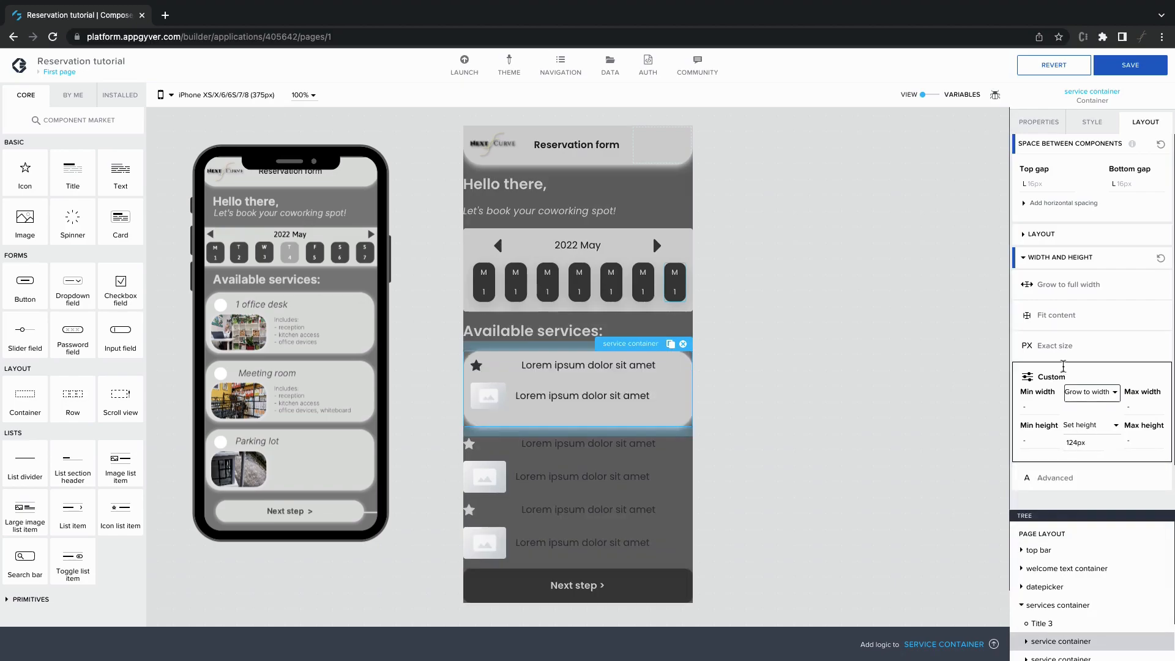
click(1035, 262)
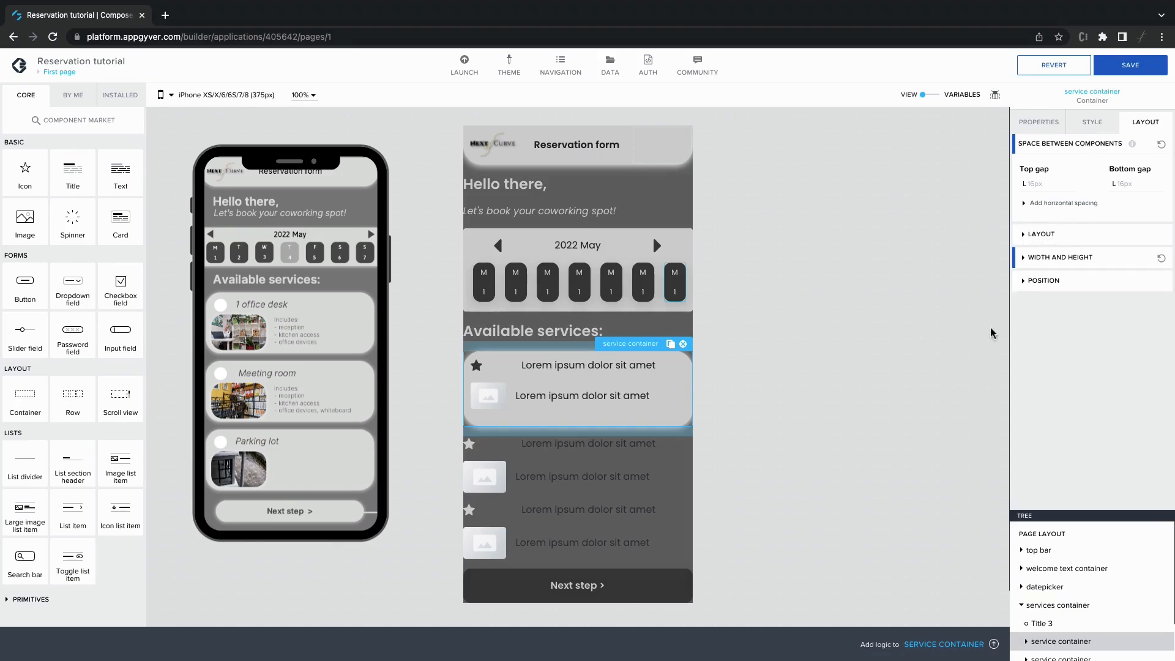
Step: Change the first service container's top text to "1 office desk" and give it the italic-subtitle style class
click(584, 368)
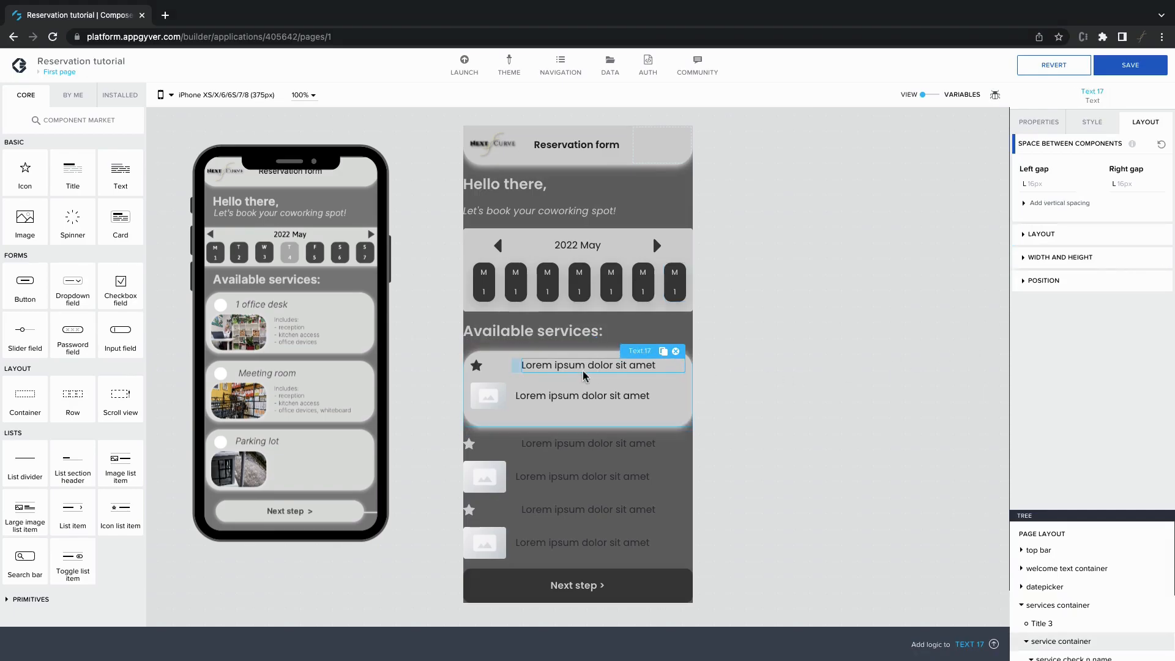
click(1039, 122)
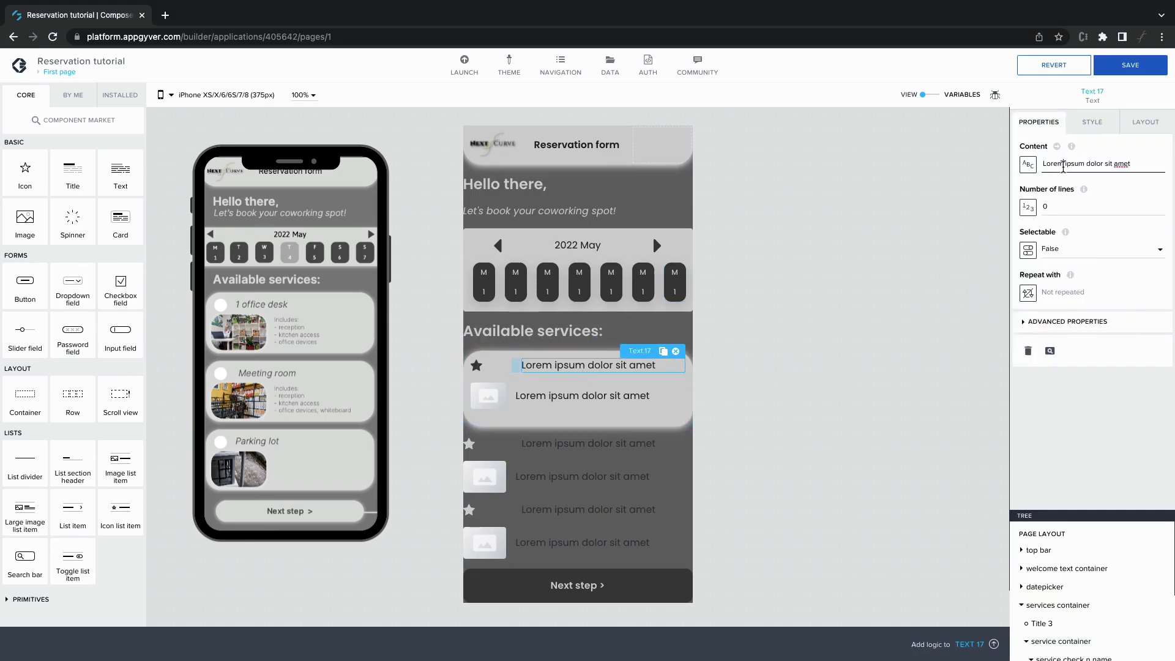
triple_click(1060, 164)
text(1 officew)
key(BackSpace)
key(BackSpace)
text(desk)
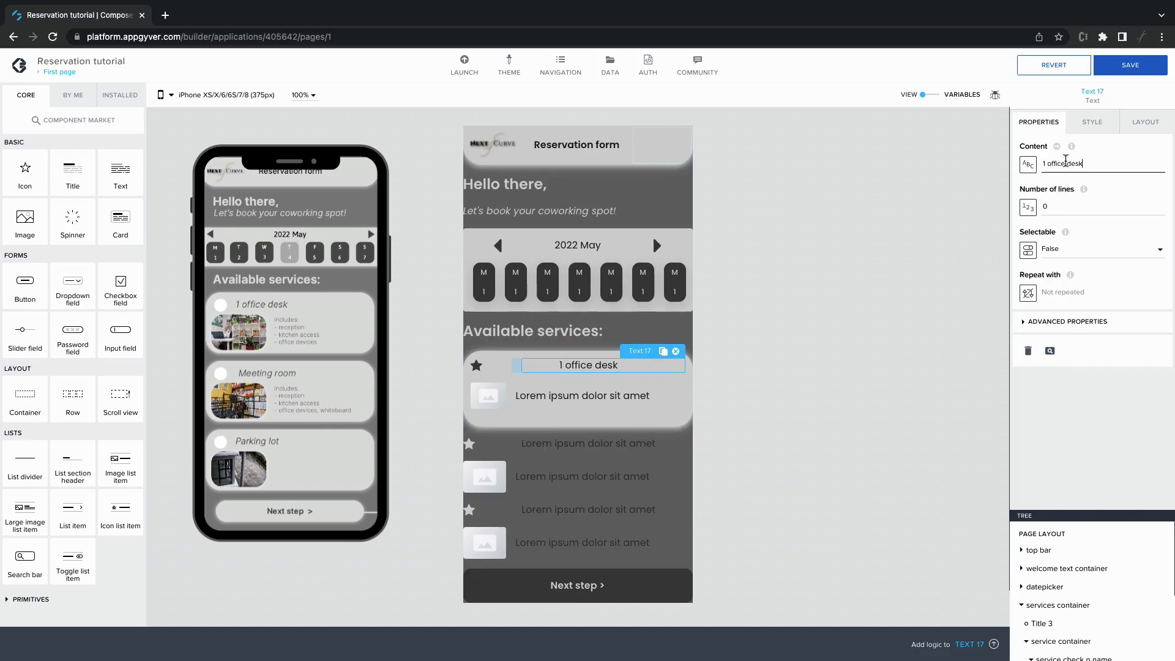
click(1090, 123)
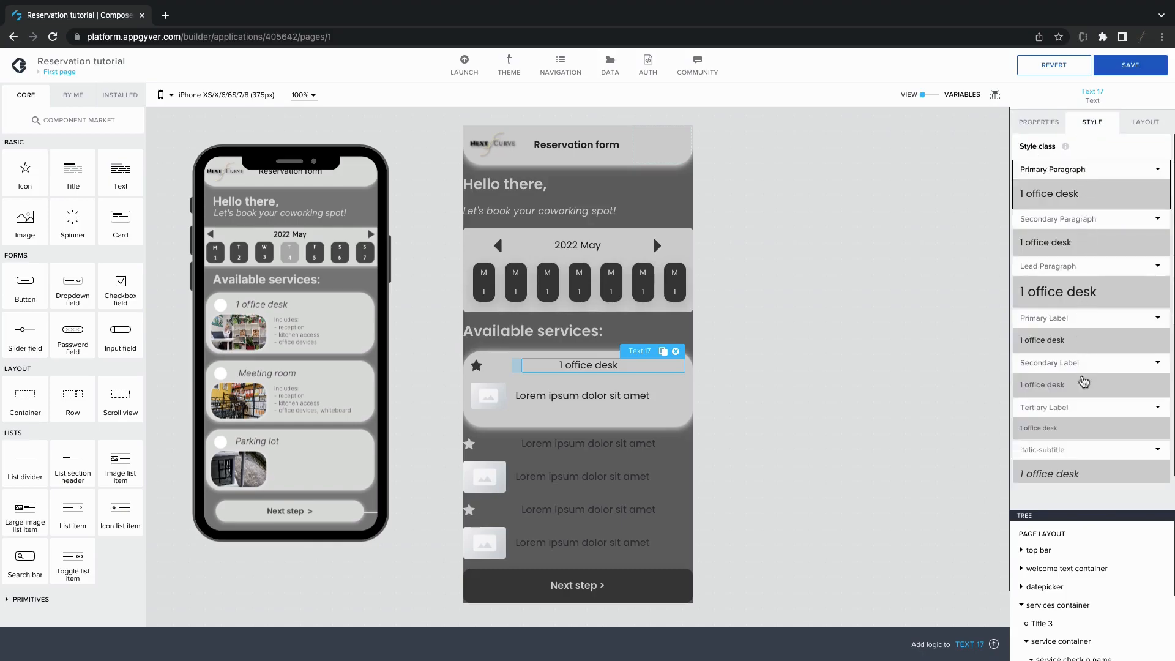
click(1086, 465)
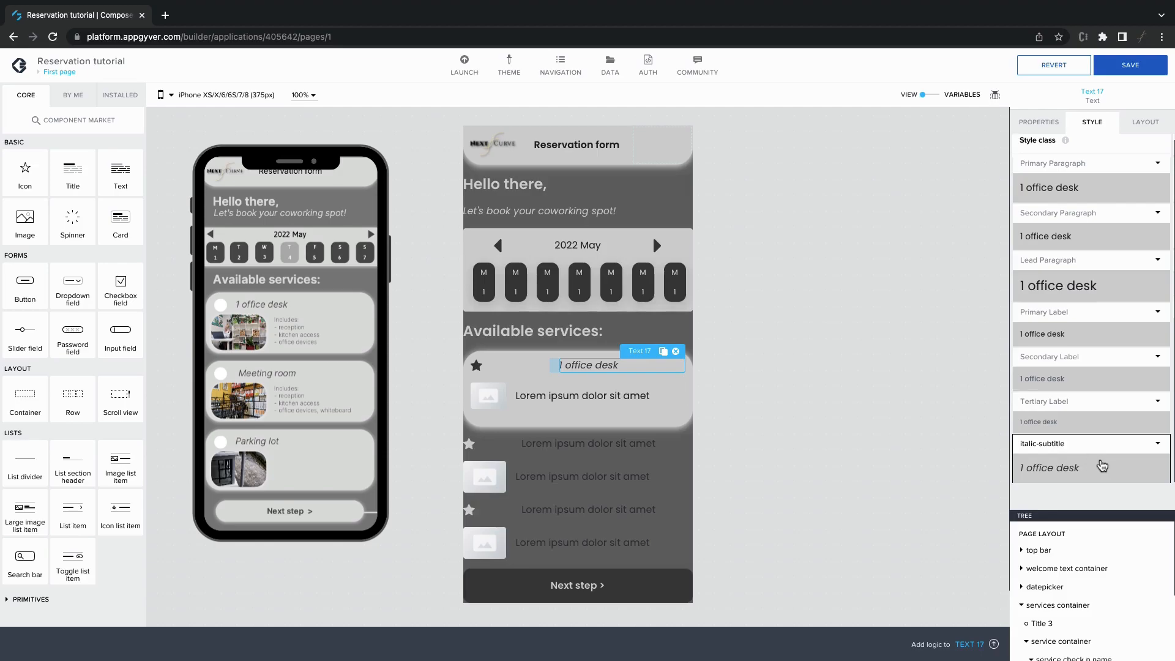
Step: Set the width of the "selected container" around the first service's star icon to Fit content
drag(1065, 516, 1068, 436)
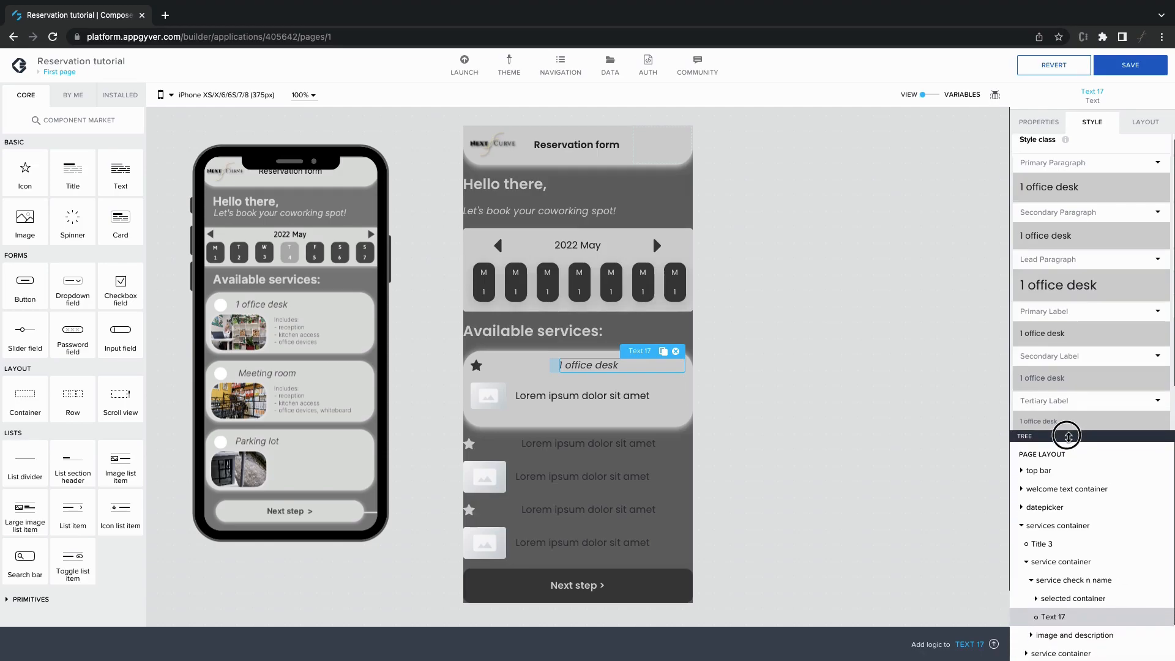
click(1059, 598)
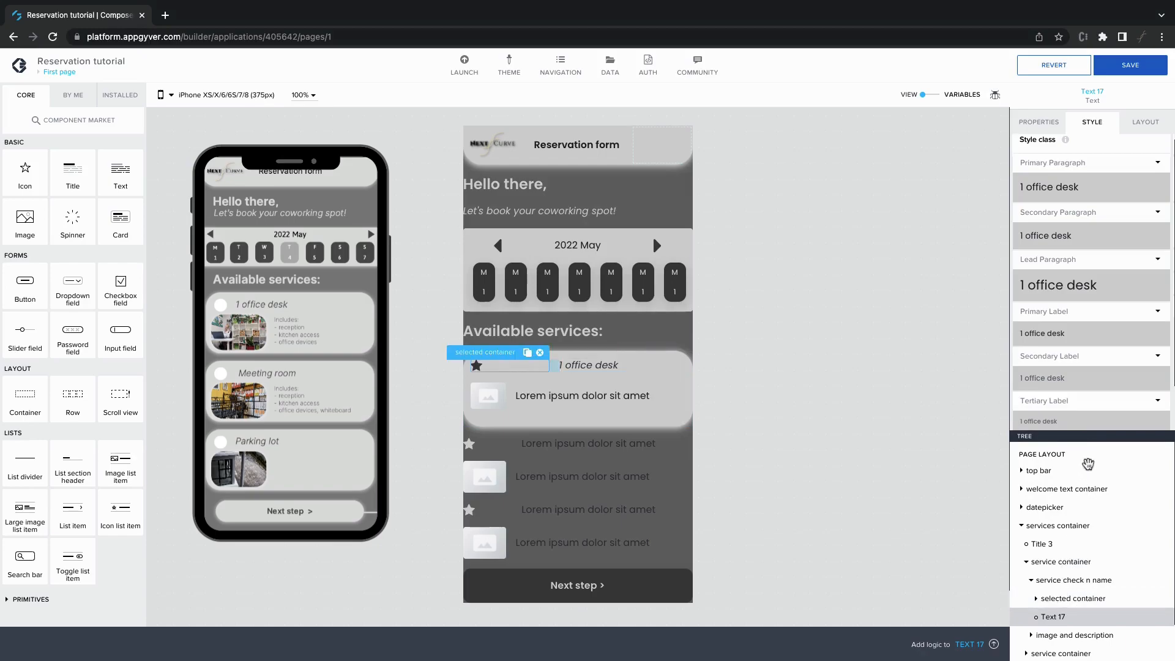
click(1137, 135)
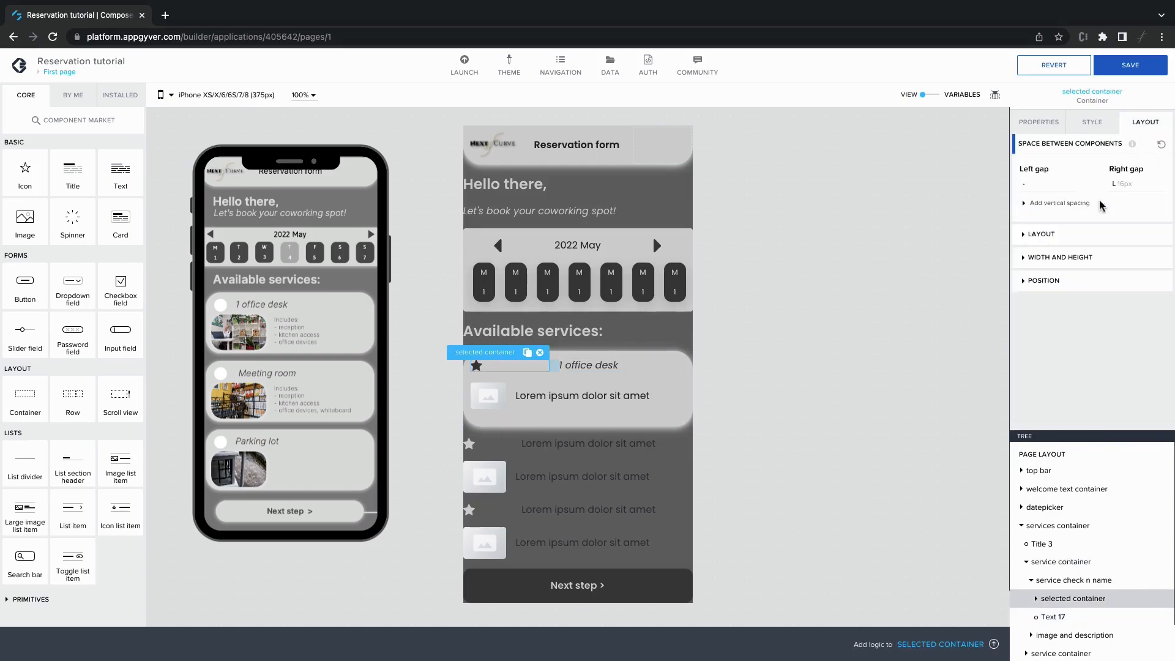
click(1077, 257)
click(1057, 328)
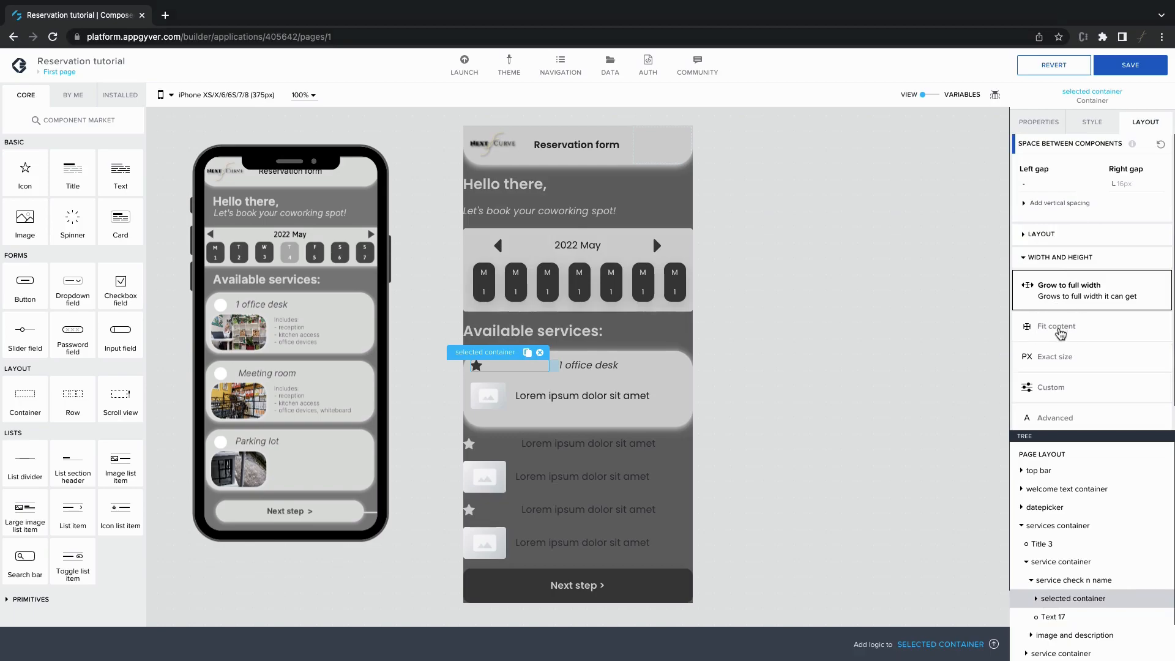
Step: Apply the service item container style class to the star icon's container and set its background color to Background for light media
click(1092, 133)
scroll(1076, 384, down, 5)
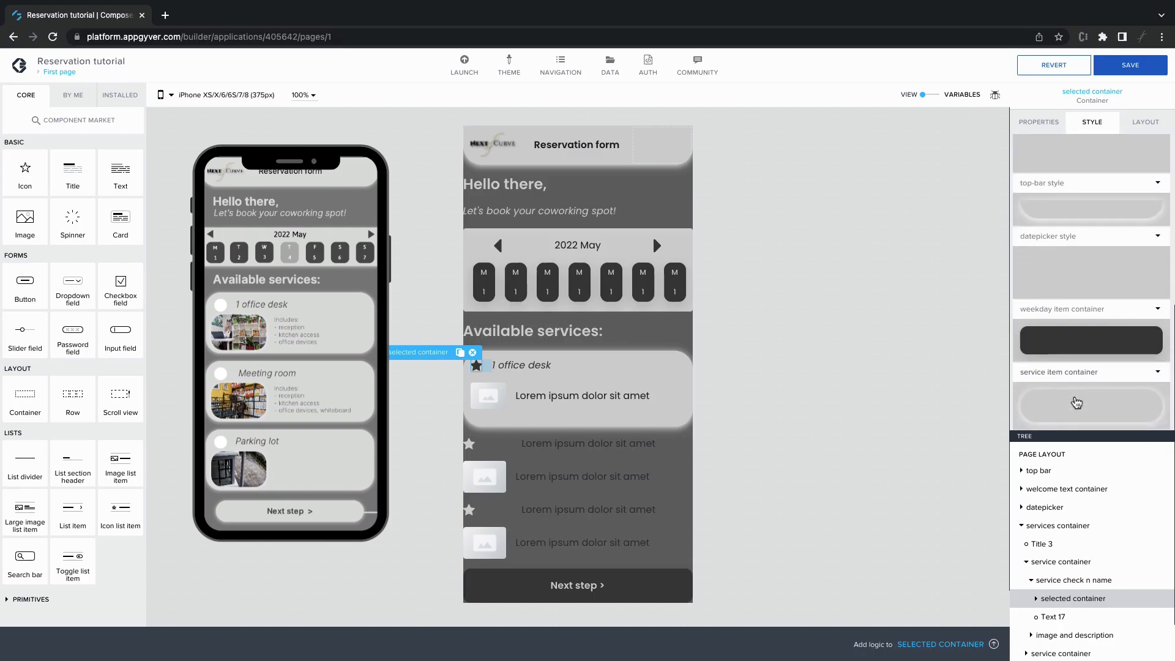
click(1076, 402)
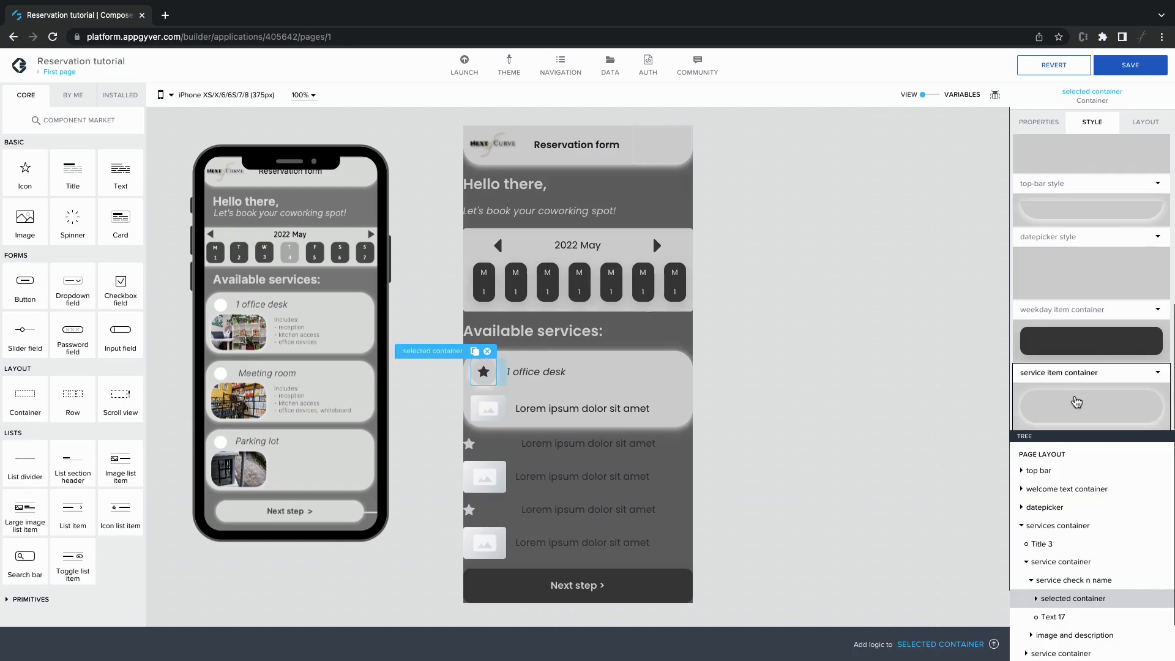
click(1159, 375)
click(1123, 392)
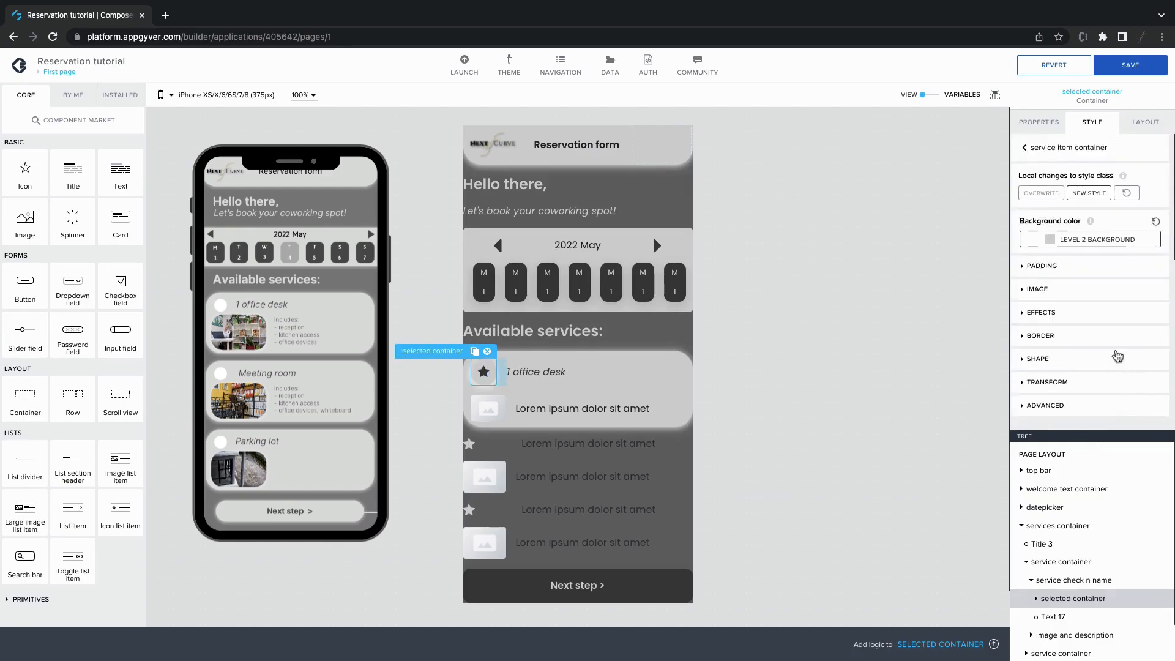
click(1060, 243)
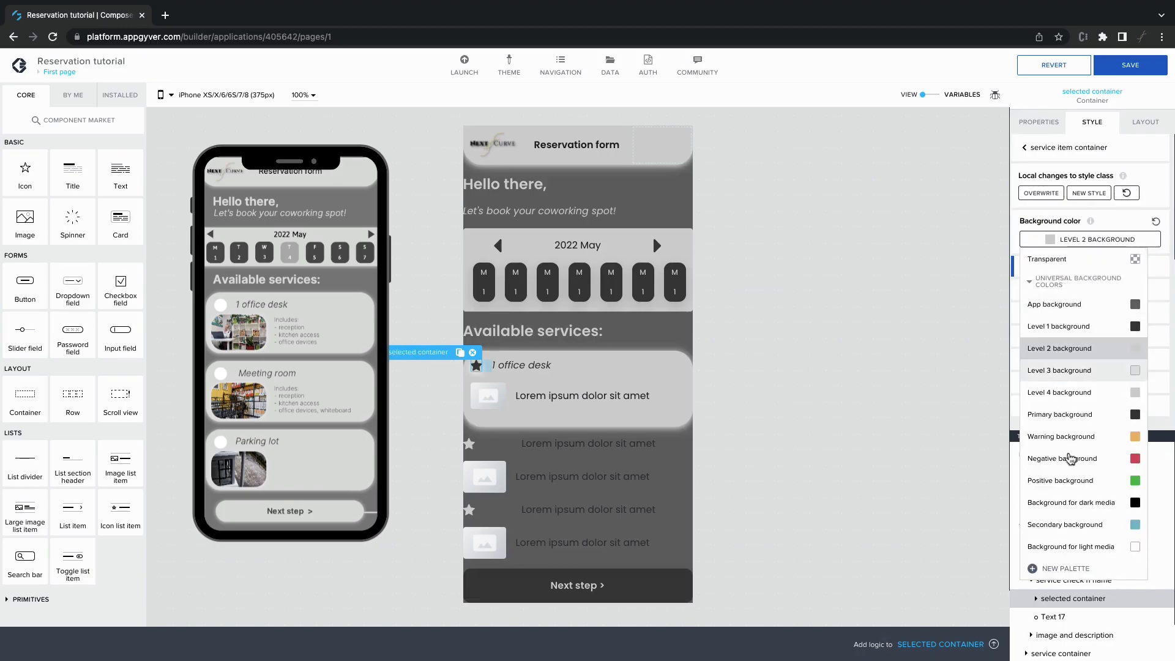
click(1086, 547)
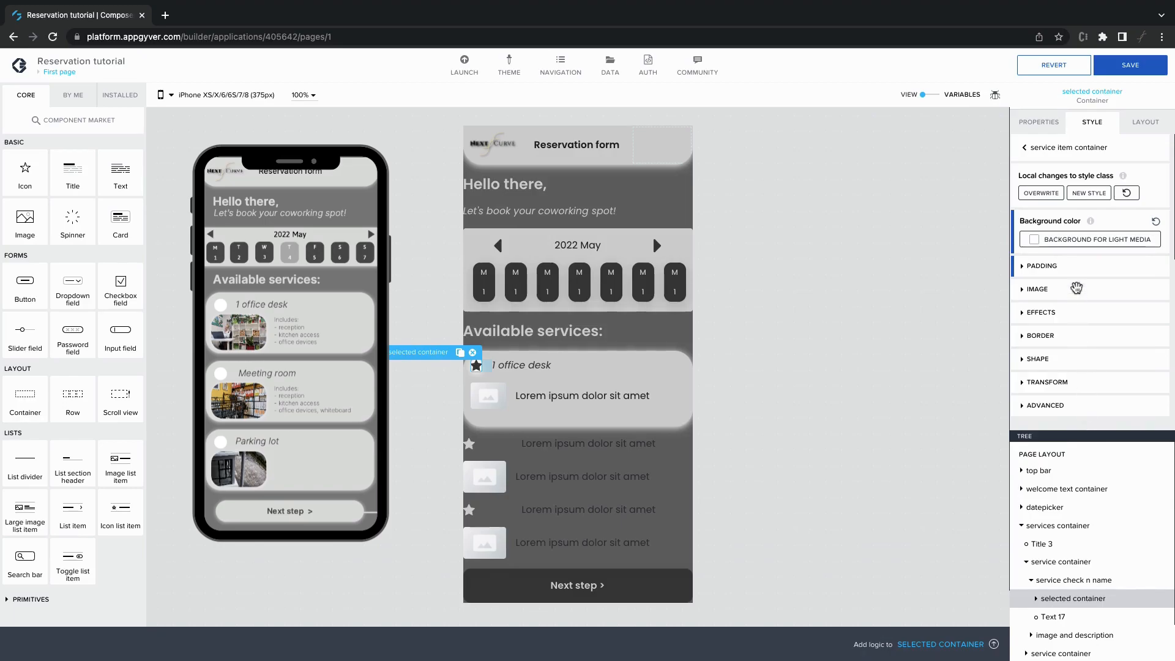
Step: Set the top and right padding of the star icon's container to the theme spacing XS (4px)
click(1044, 273)
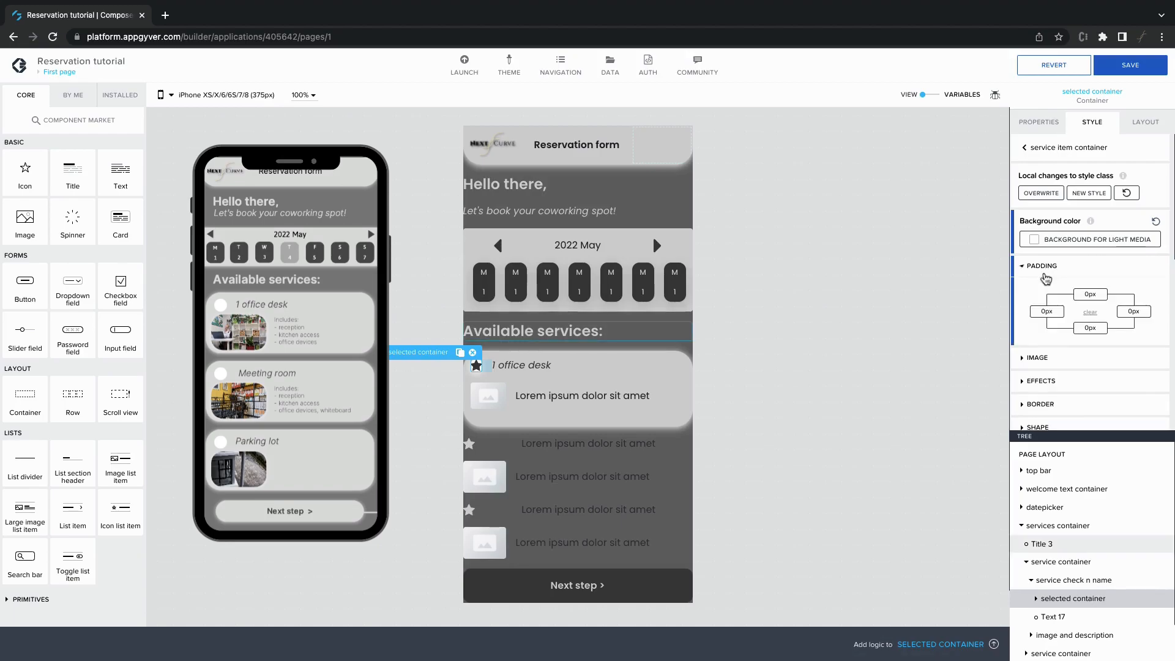
click(1090, 294)
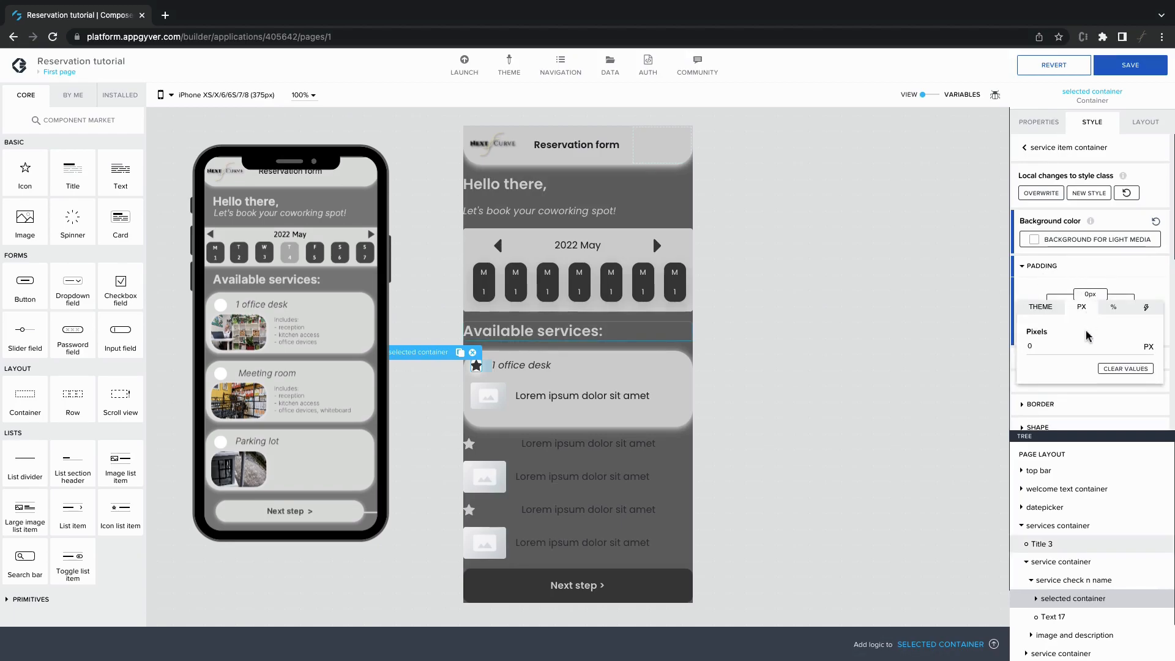
click(1042, 307)
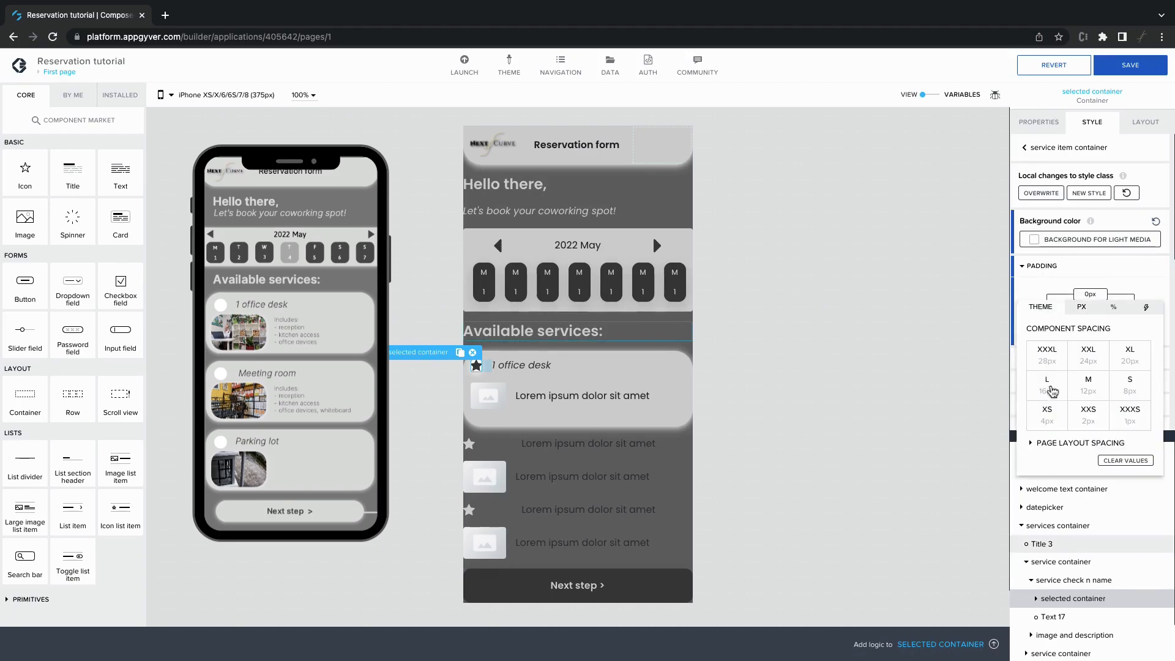
click(1051, 419)
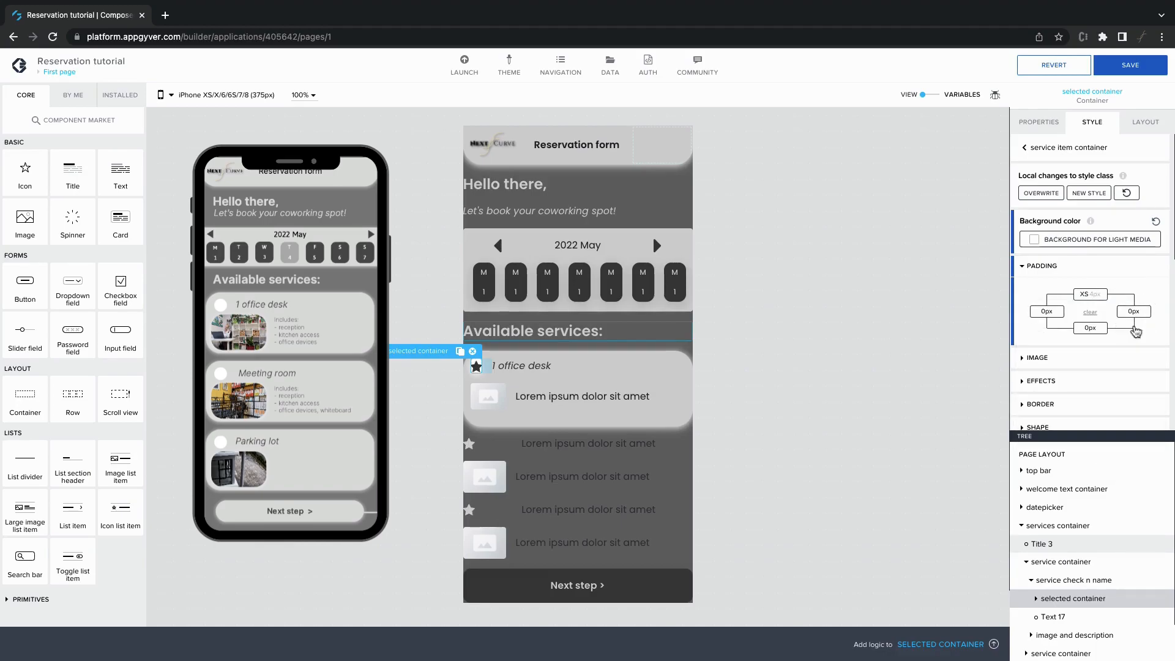
click(1046, 311)
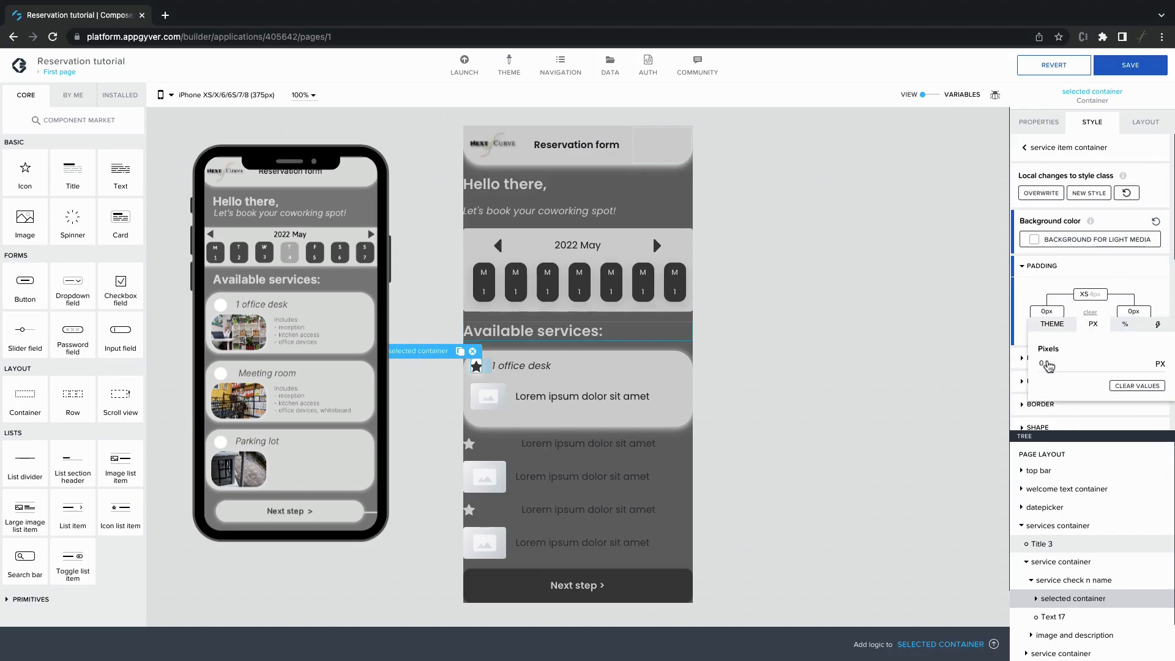
click(1051, 325)
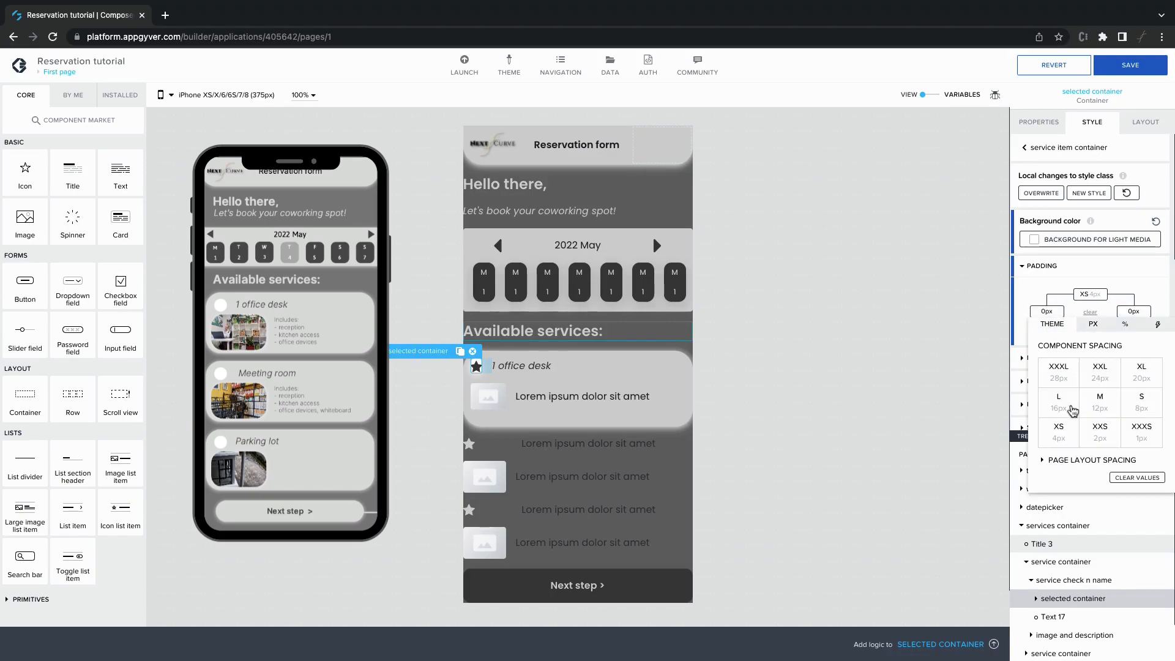
Step: Set the left and bottom padding of the star icon's container to the theme spacing XS (4px)
click(1045, 312)
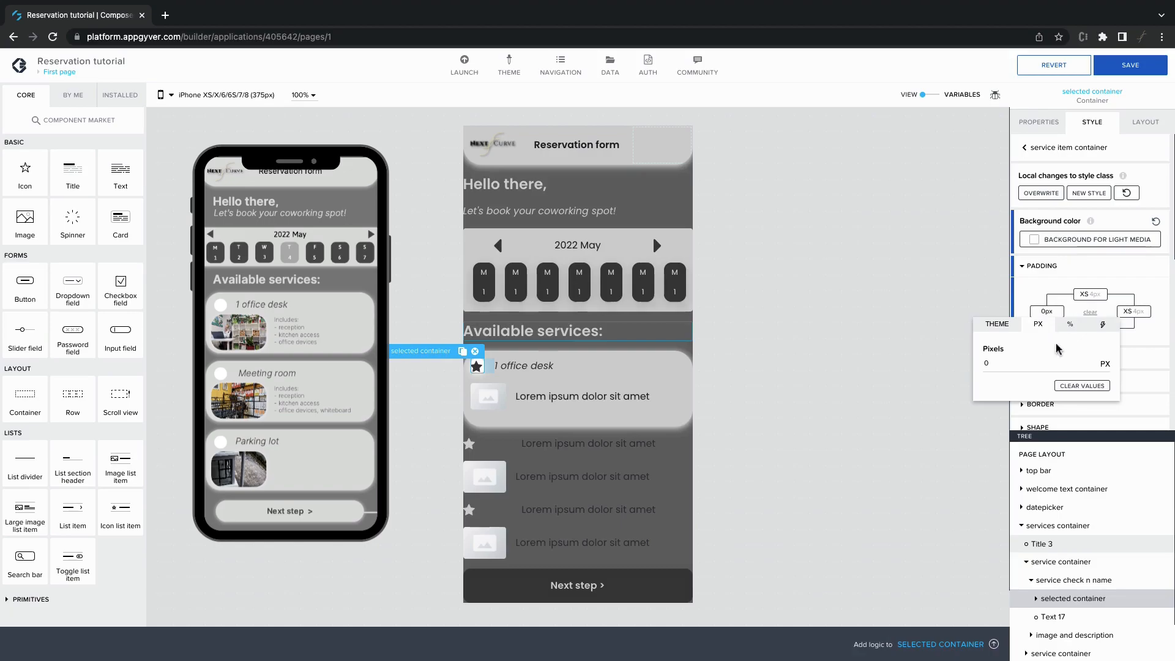
click(1010, 331)
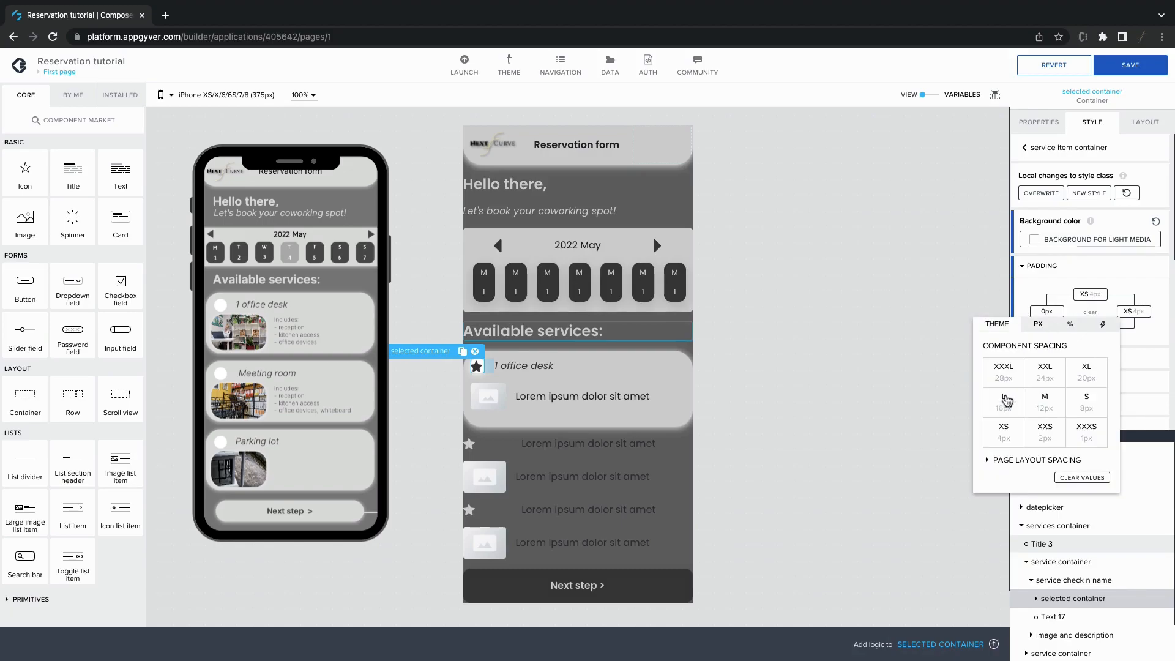
click(1107, 333)
click(1099, 331)
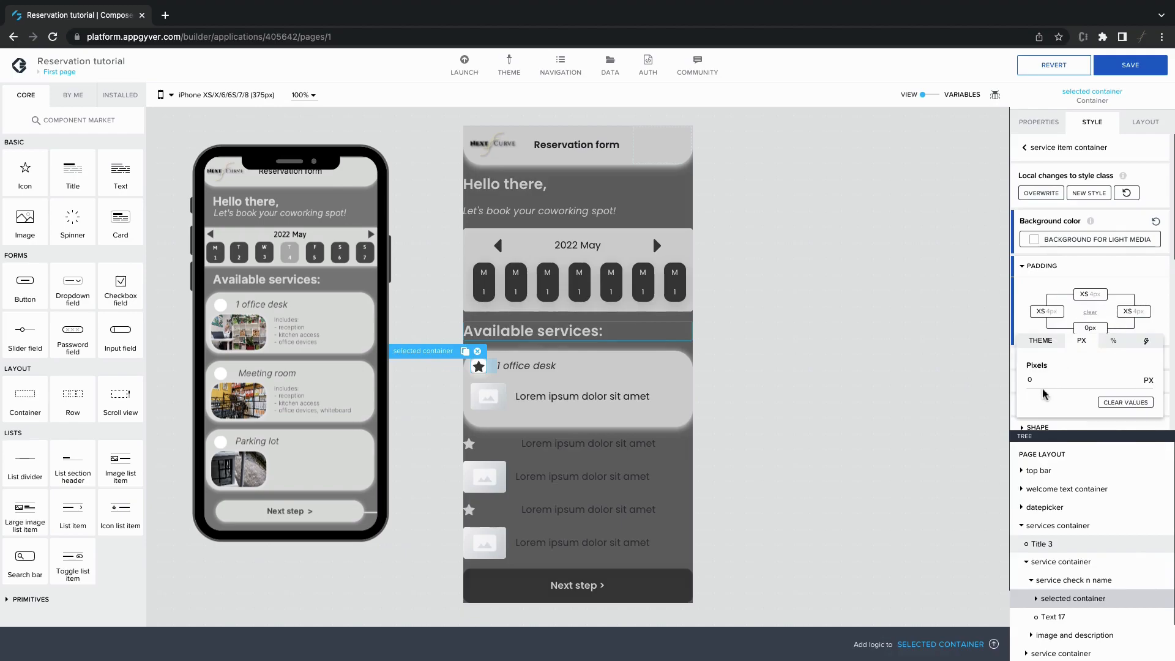
click(1017, 329)
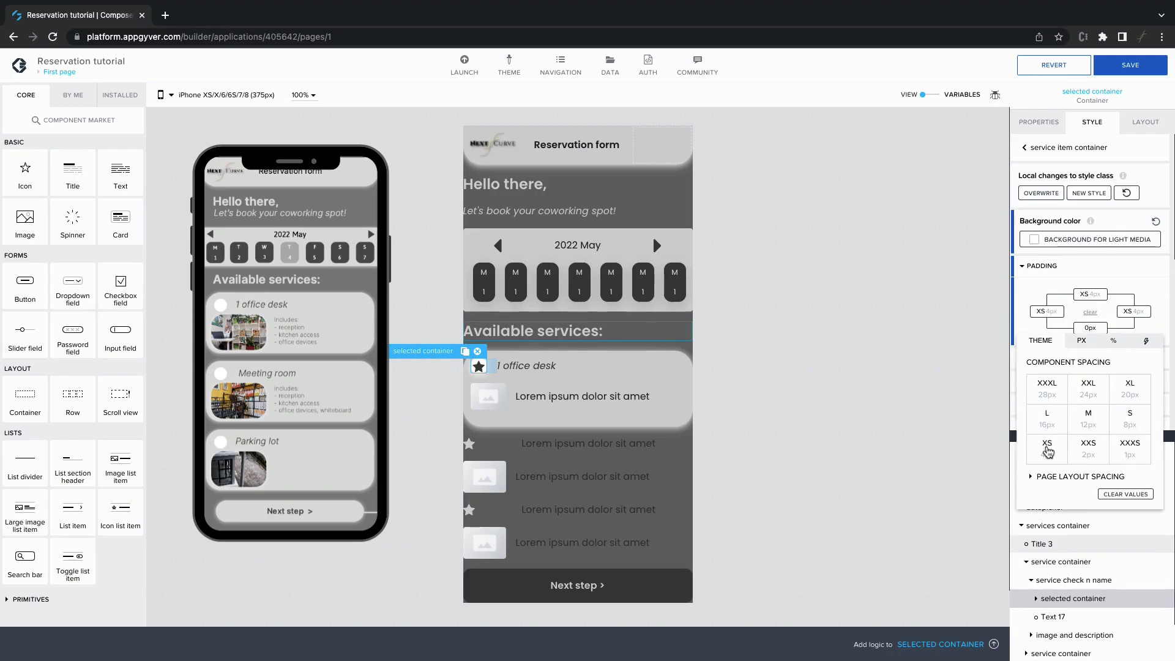
click(1033, 273)
click(1032, 273)
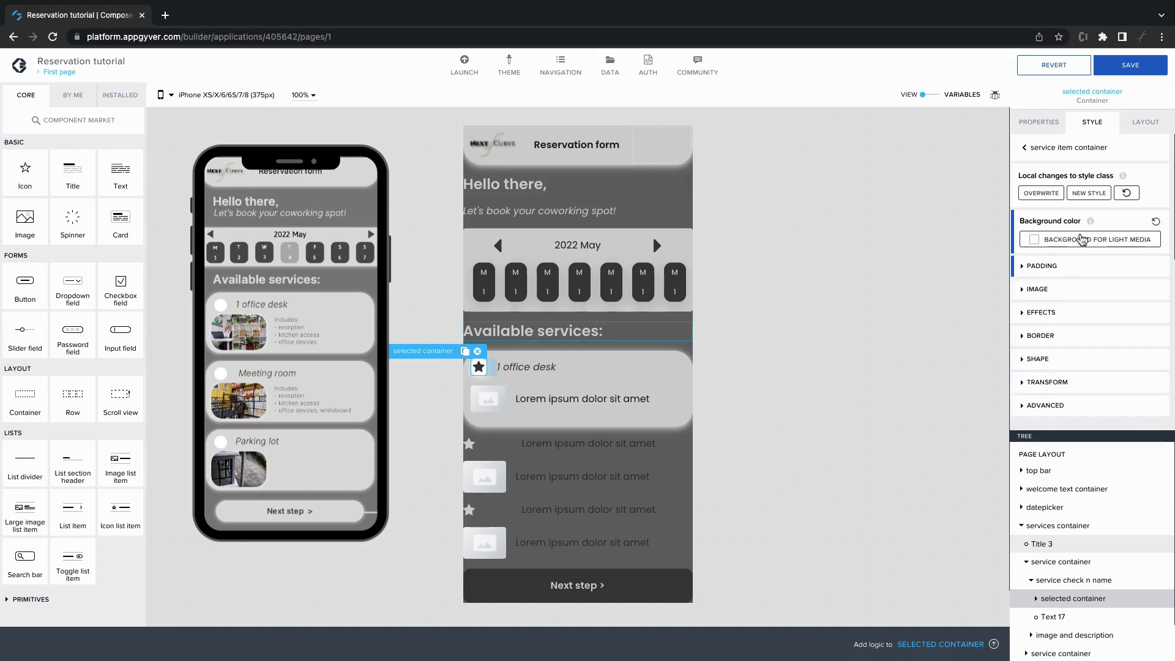
Step: Save the star icon container's local style changes as a new style class named "check icon background"
click(1098, 194)
text(check icon background)
click(678, 405)
click(678, 405)
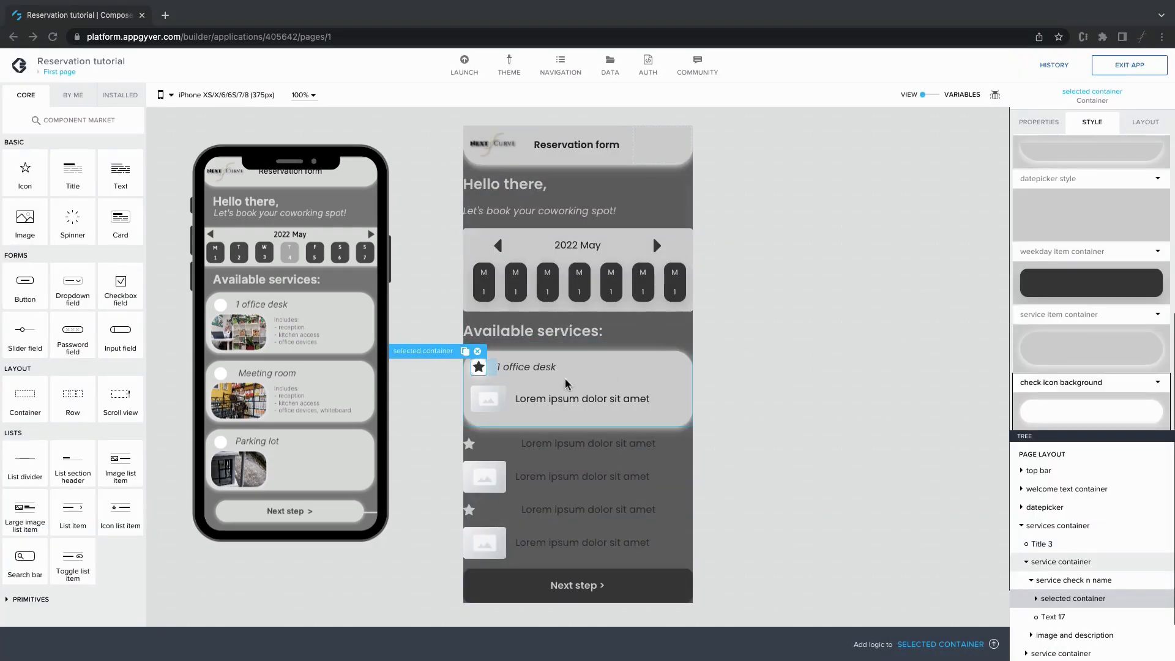
Step: Give the first service card's image a custom set width of 112 px
click(495, 401)
click(1146, 122)
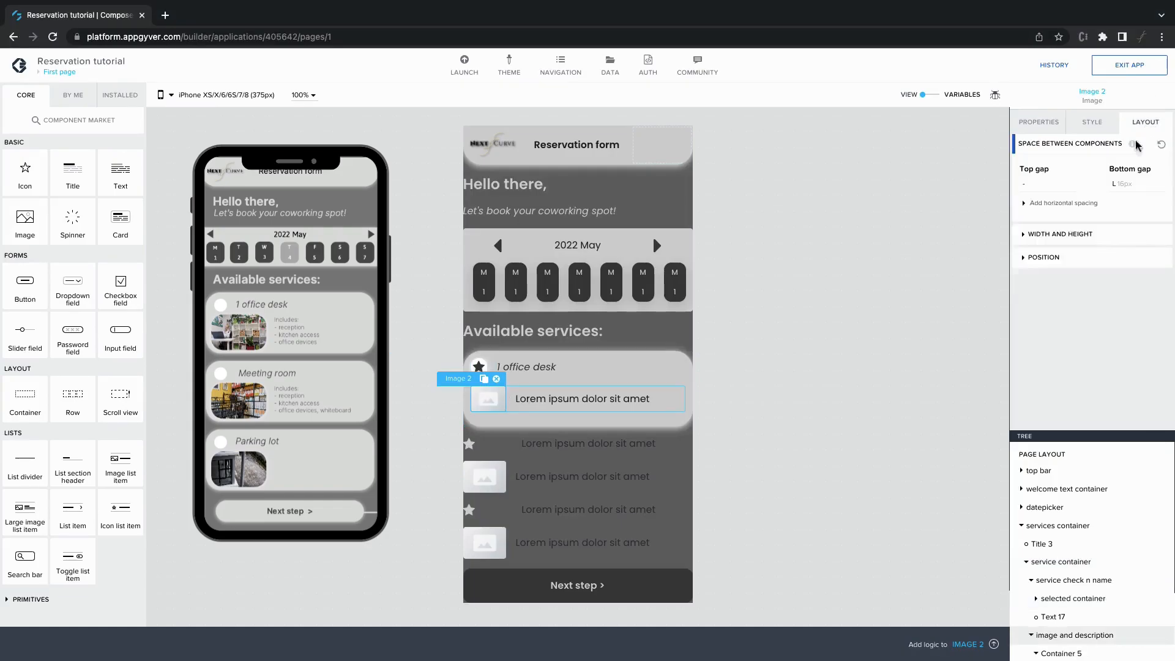
click(1092, 235)
click(1071, 379)
click(1082, 373)
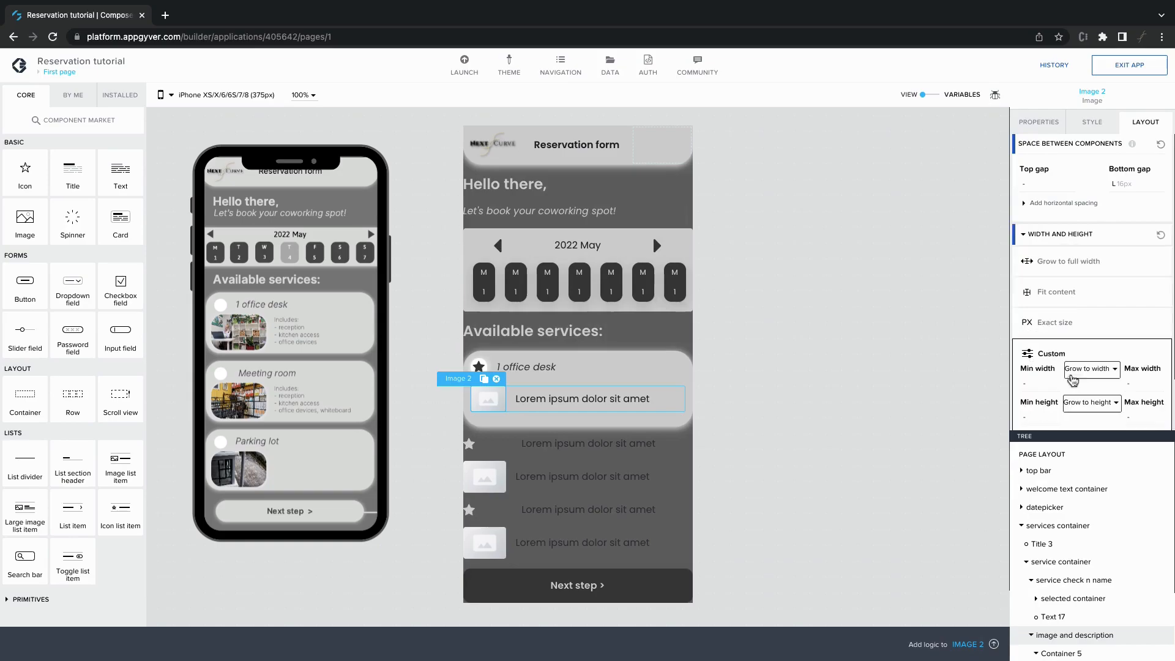
click(1086, 391)
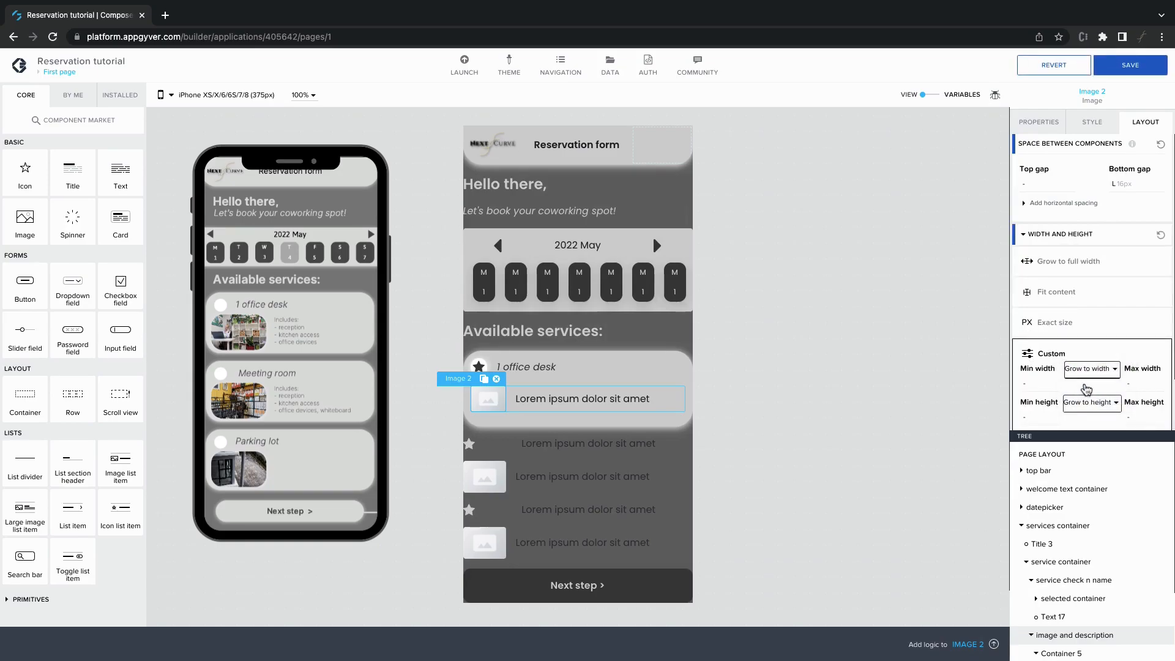
click(1086, 387)
click(1084, 401)
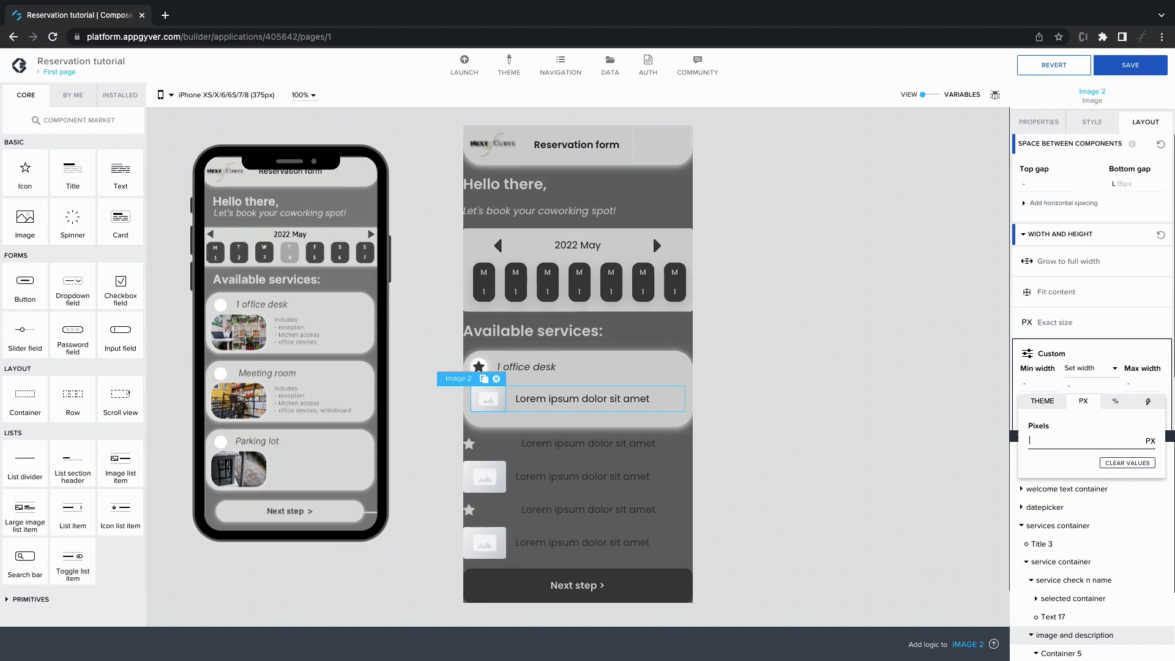
text(112)
key(Return)
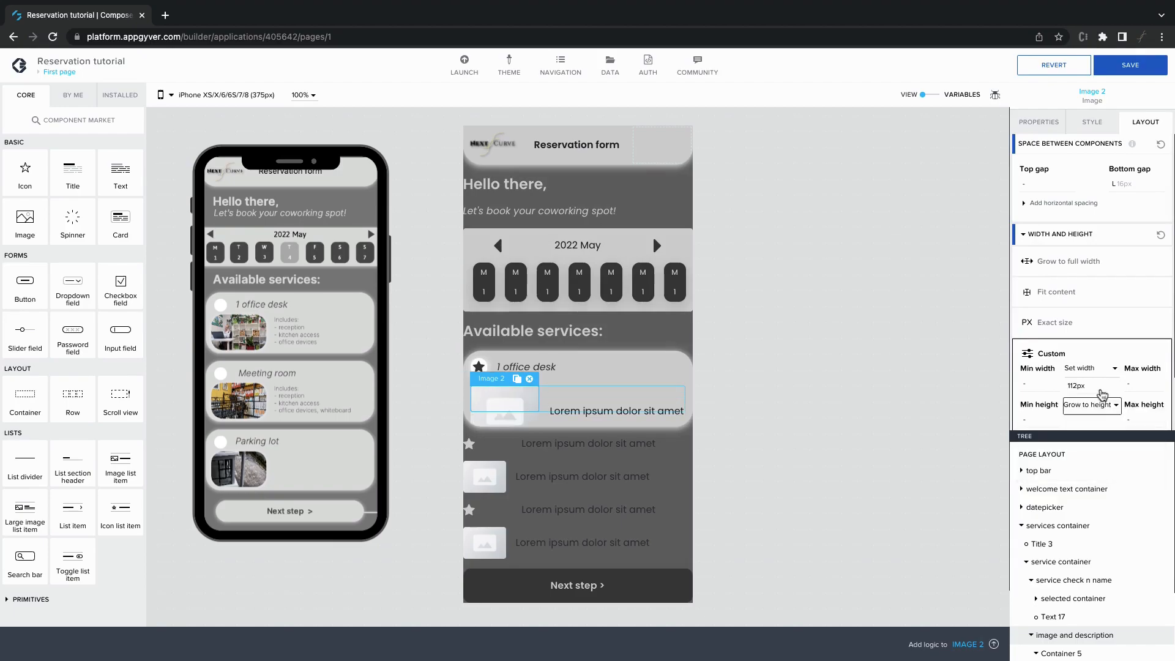
Step: Set the height of the first service card's image to 72 px
click(1097, 408)
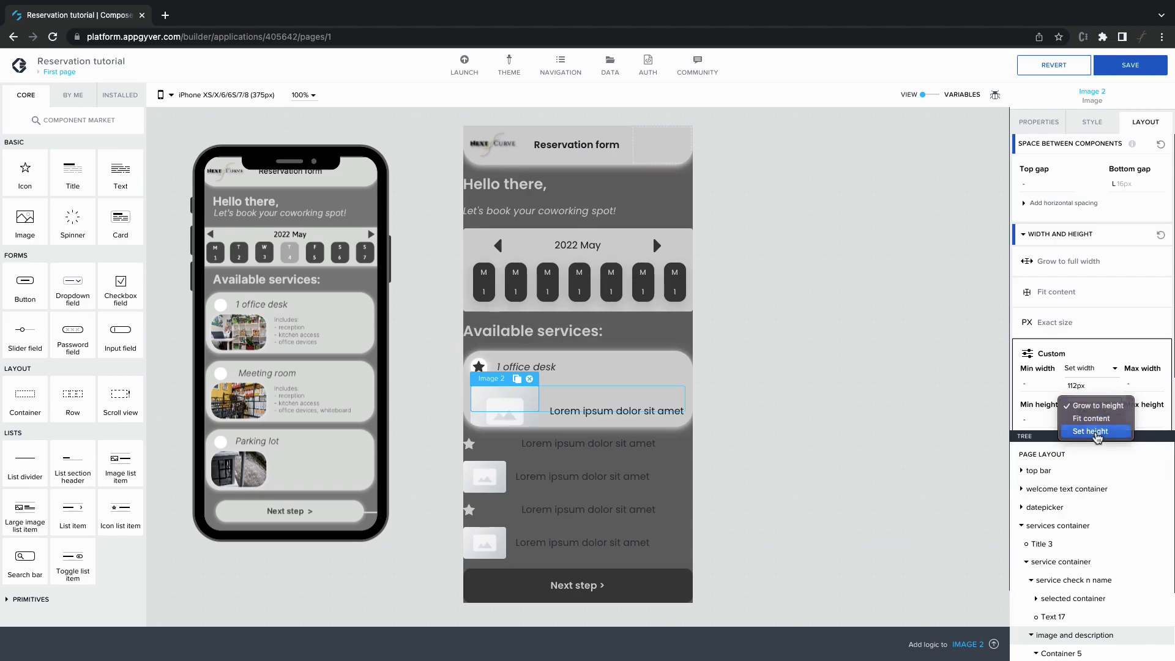
click(1096, 431)
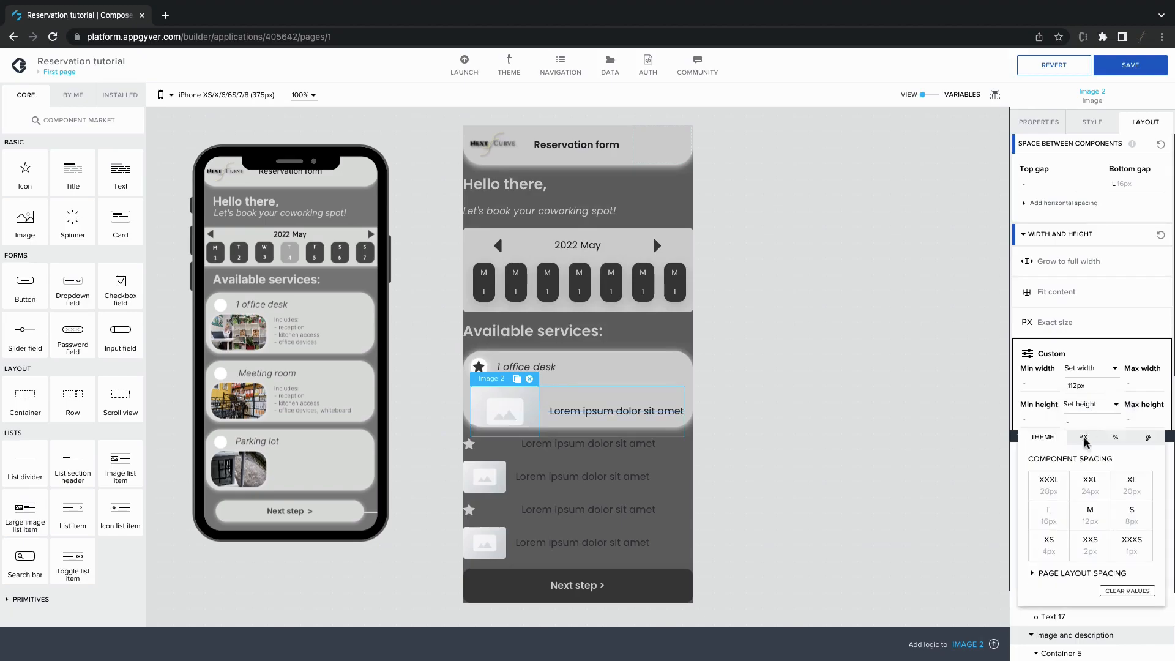
click(1085, 438)
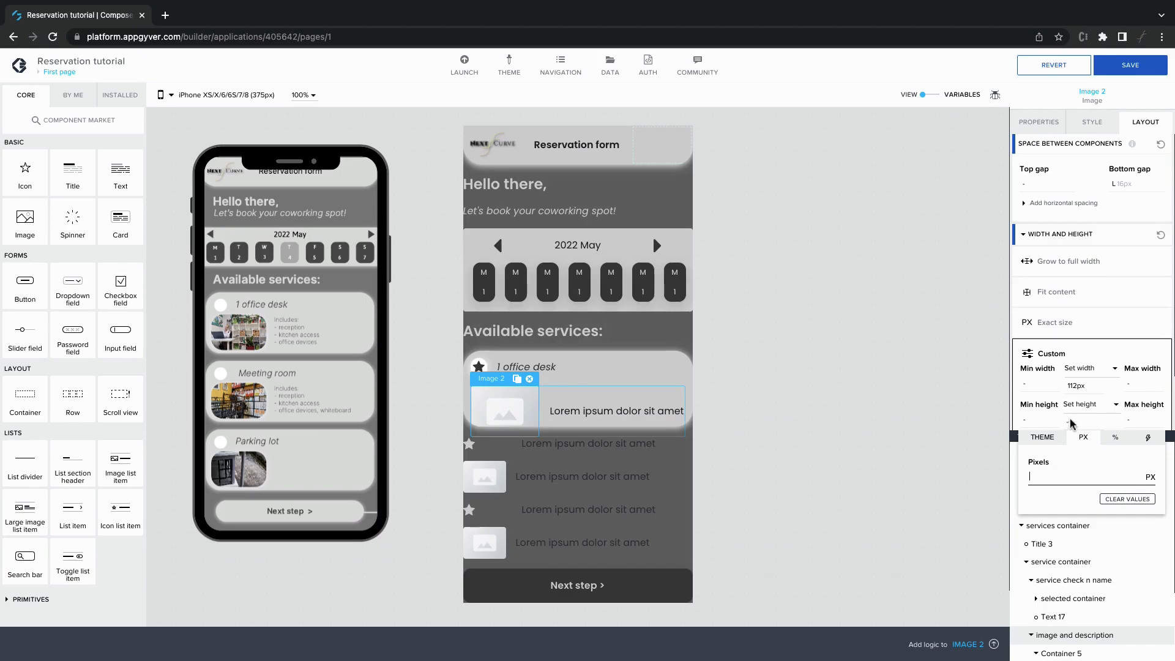
text(72)
key(Return)
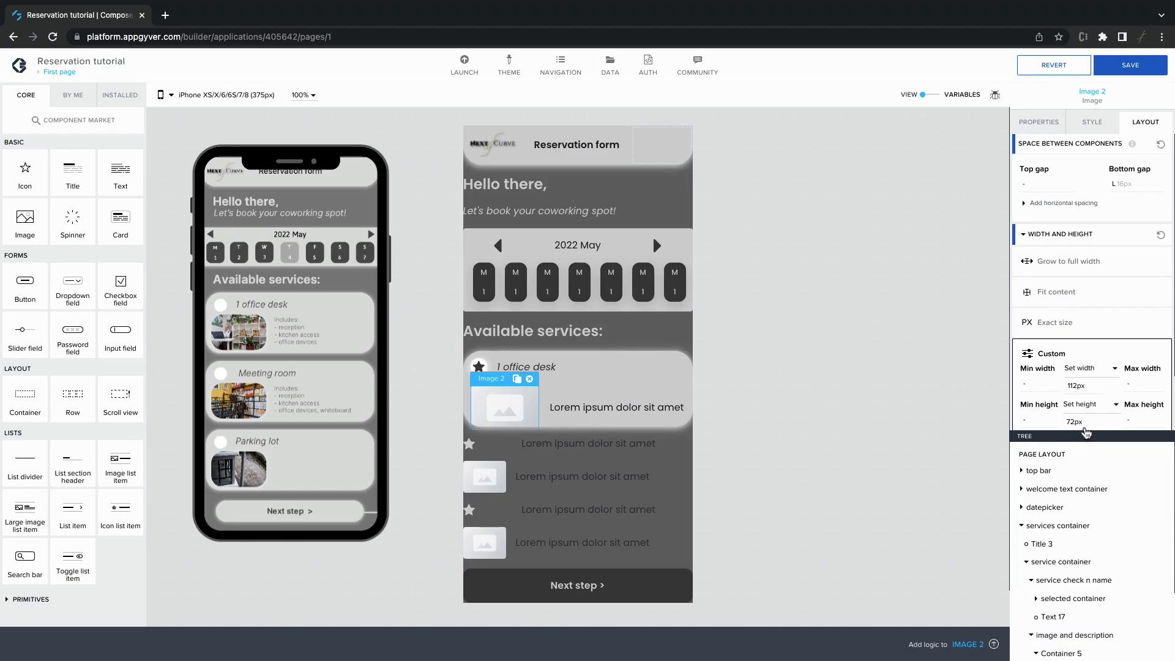
Step: Set the top gap of the image and description container to the theme spacing XS (4px)
drag(1084, 434, 1078, 390)
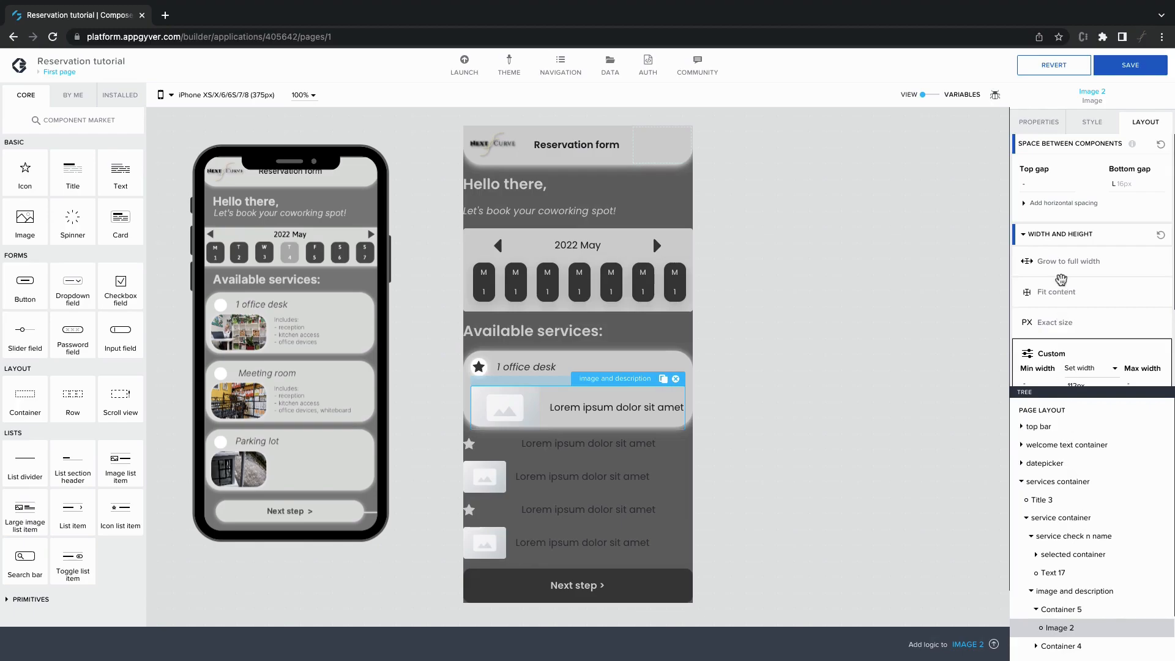
click(1045, 186)
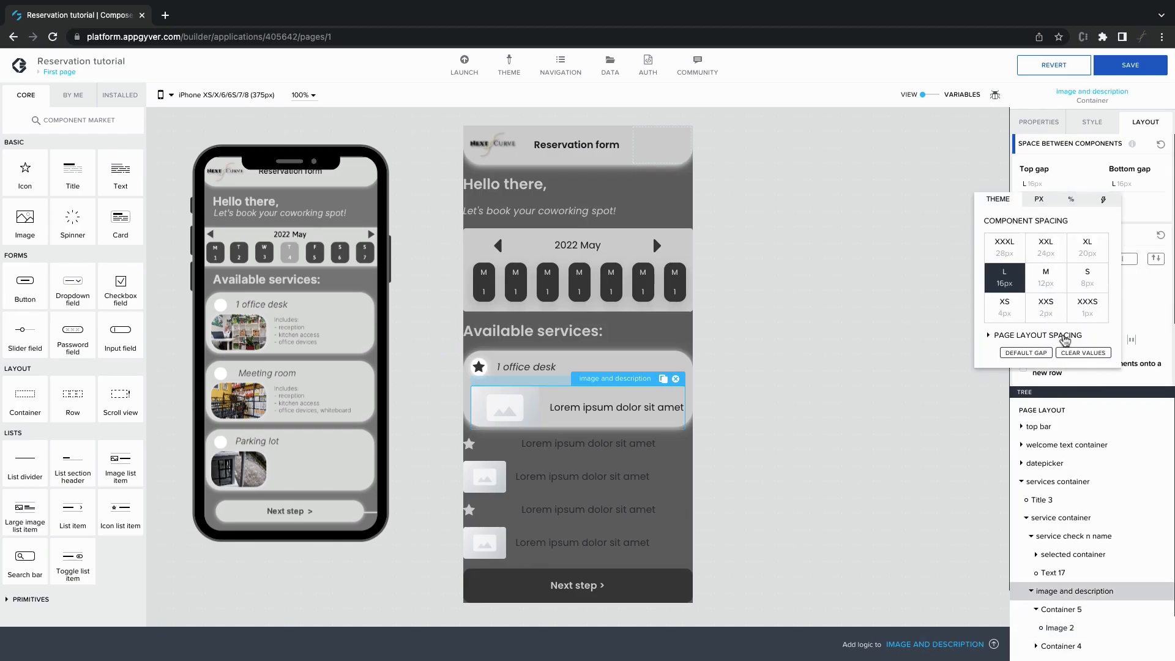
click(1078, 354)
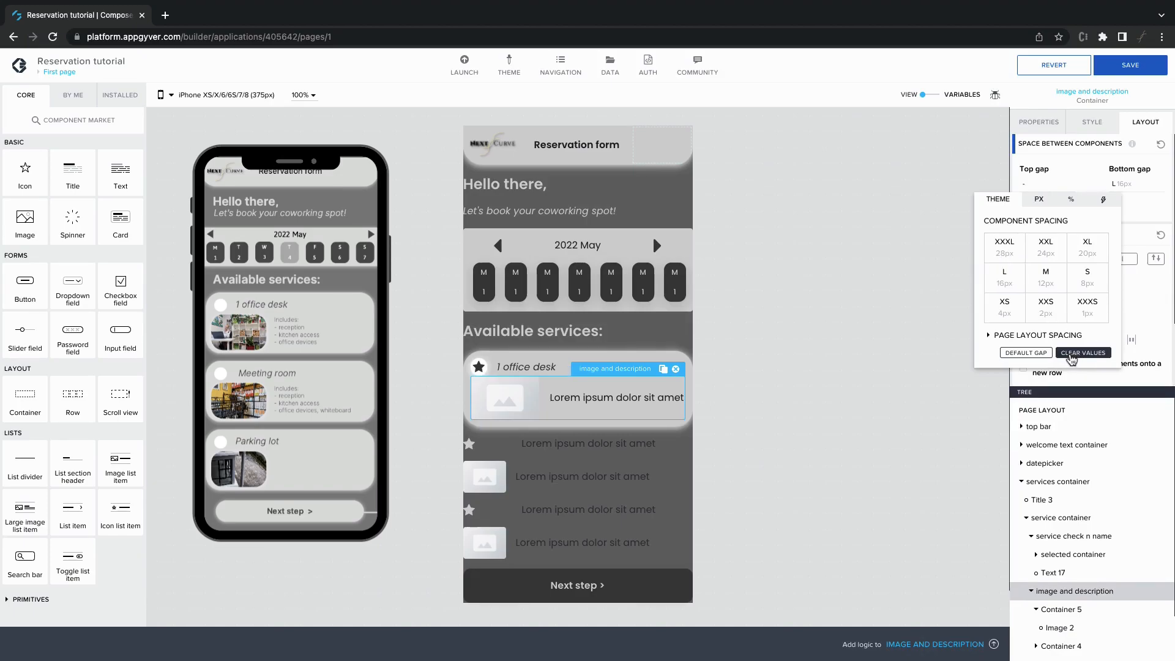
click(1010, 312)
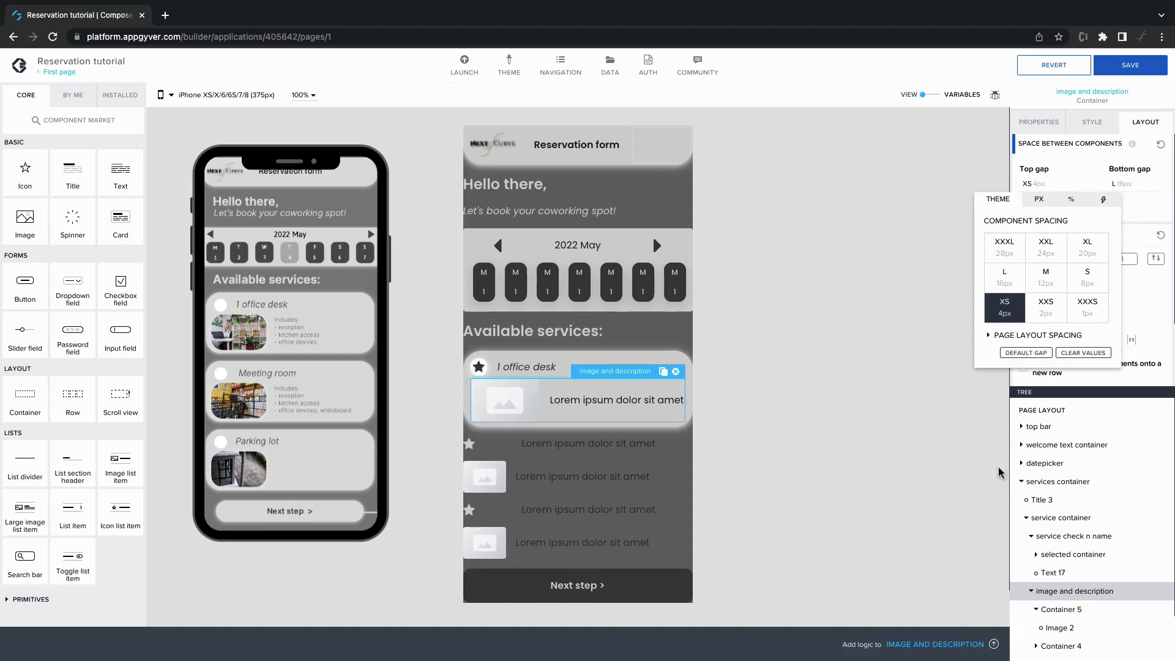
Step: Give the description text's container, Container 4, a custom size that grows in both width and height
click(971, 424)
click(663, 404)
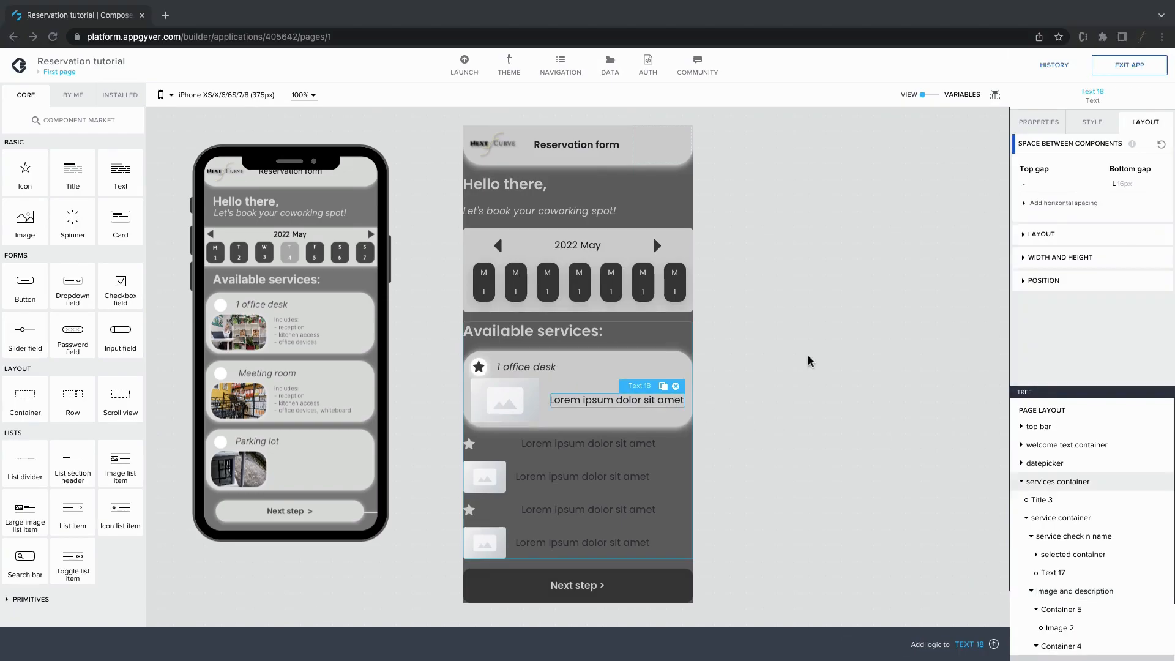
scroll(1077, 551, down, 2)
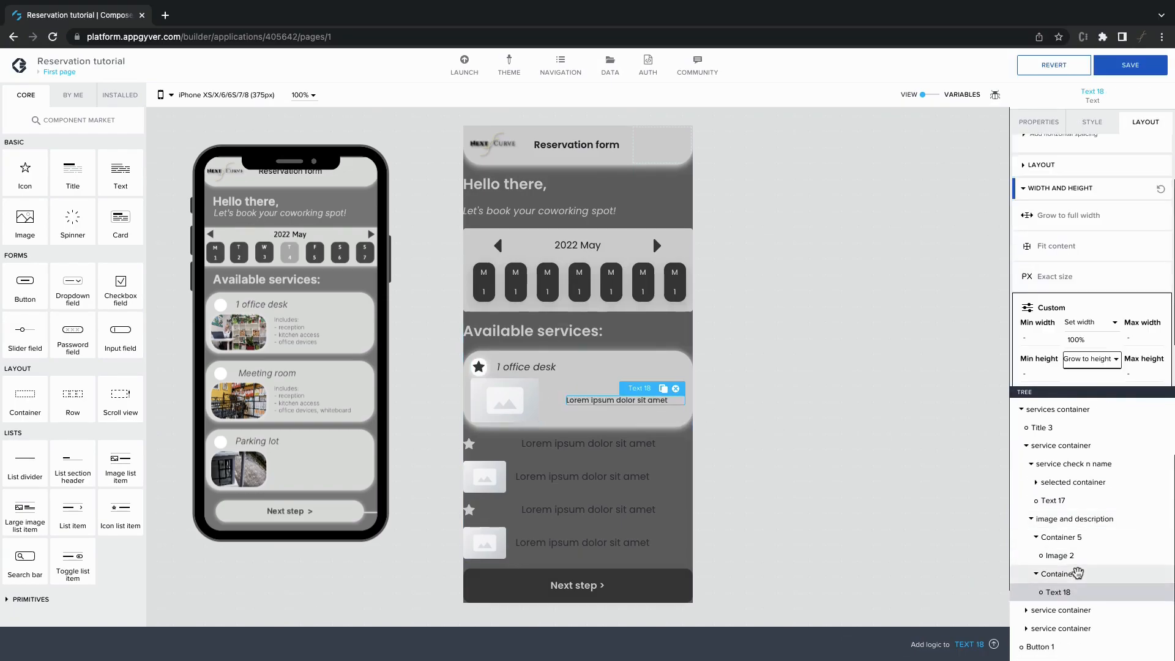
click(1076, 575)
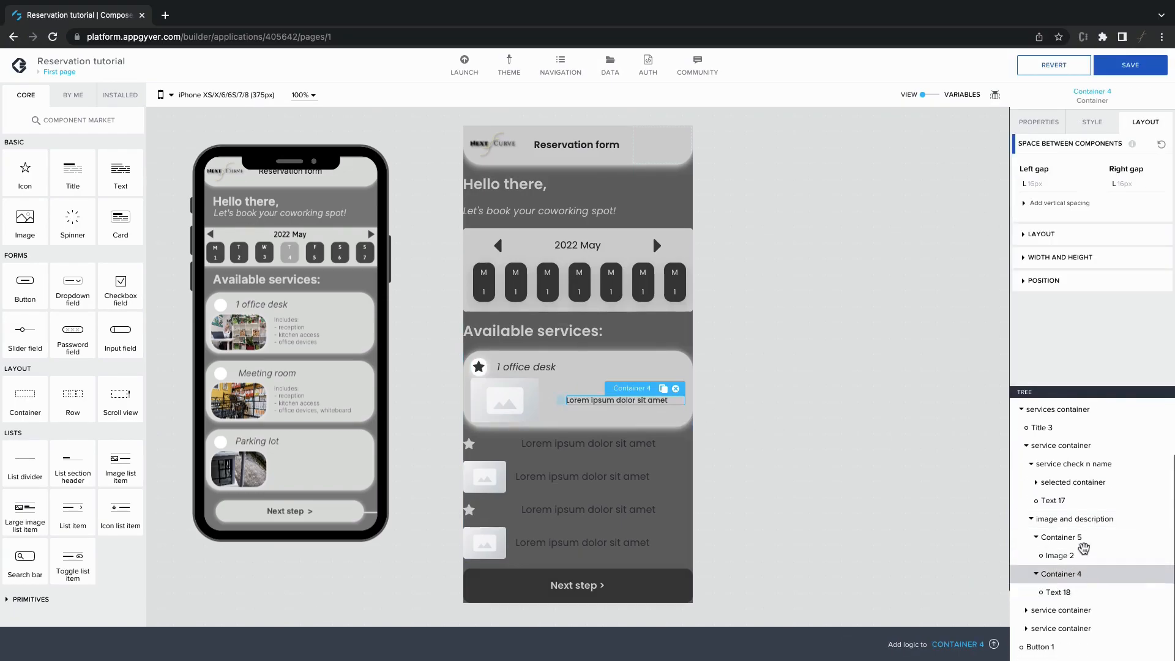
click(1085, 267)
scroll(1085, 288, down, 2)
click(1042, 322)
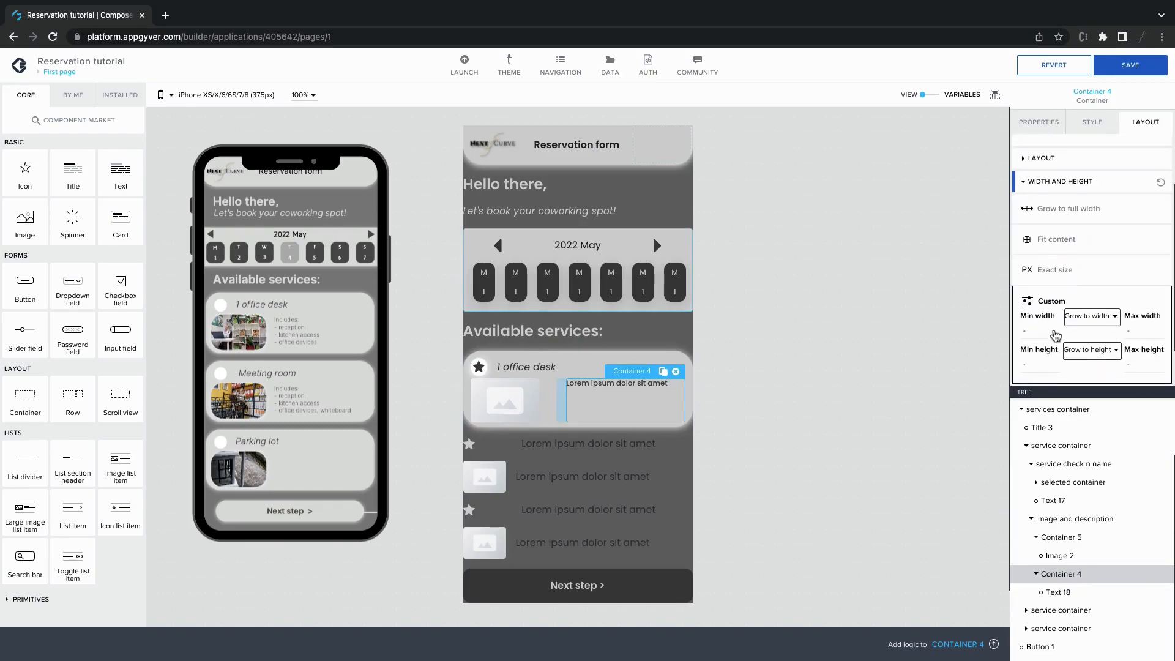
scroll(1102, 287, up, 2)
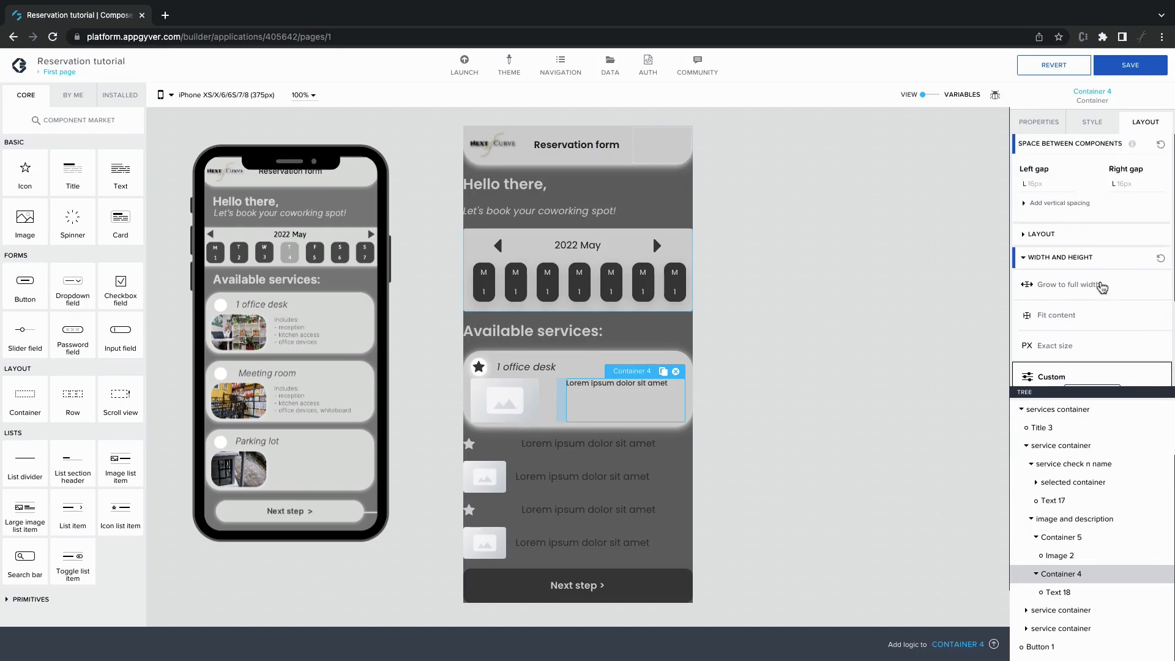
Step: Set the left gap of the description text's container to the theme spacing S (8px)
click(1042, 188)
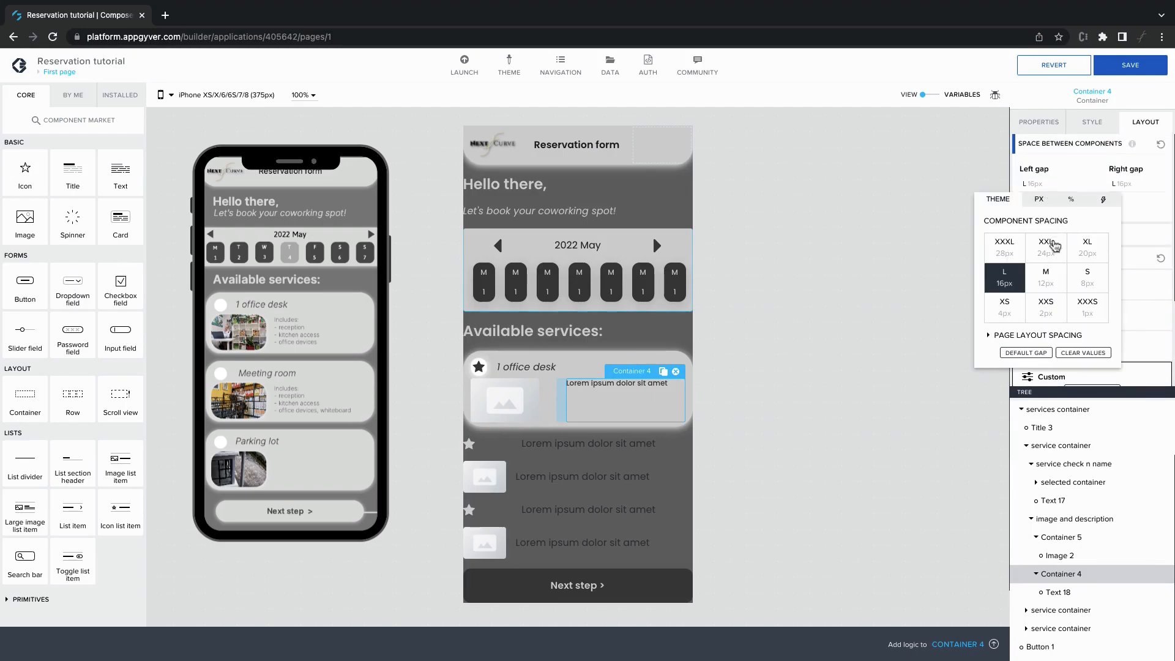
click(1085, 284)
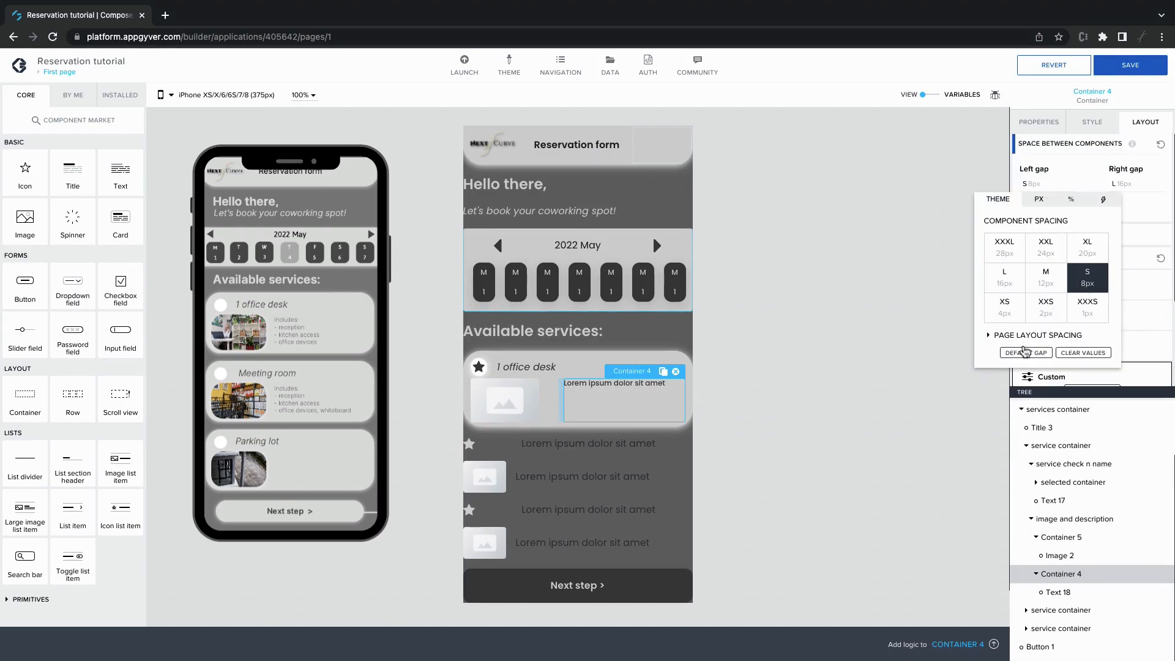
click(1066, 541)
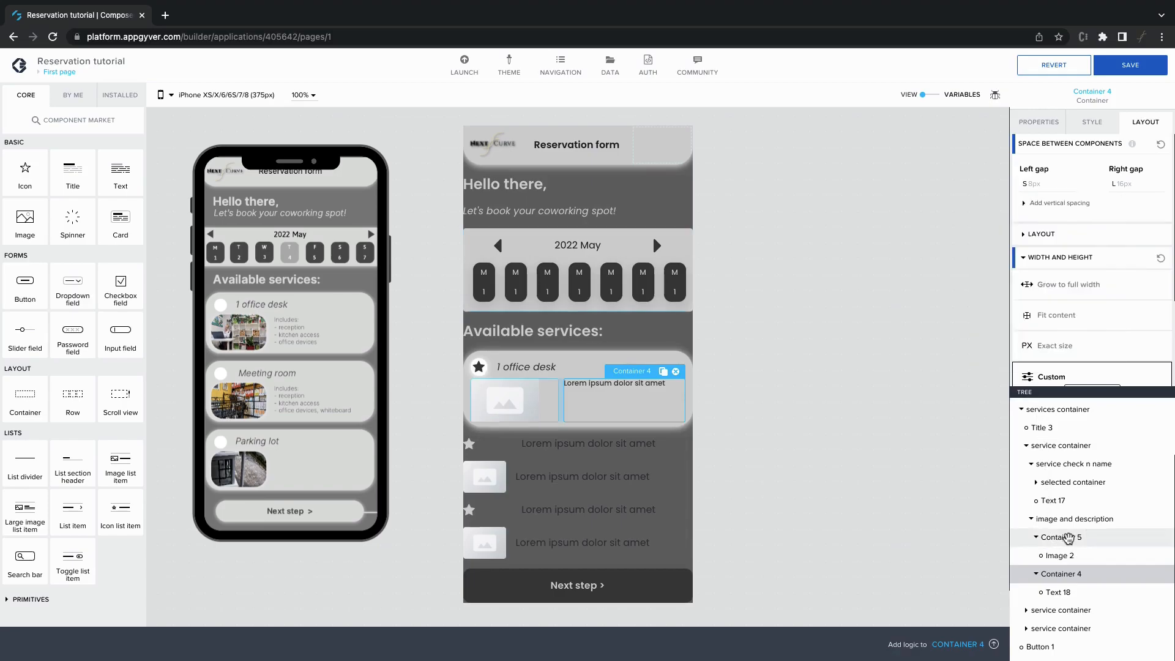
Step: Make the image's container, Container 5, fit its content in width and height
click(1065, 539)
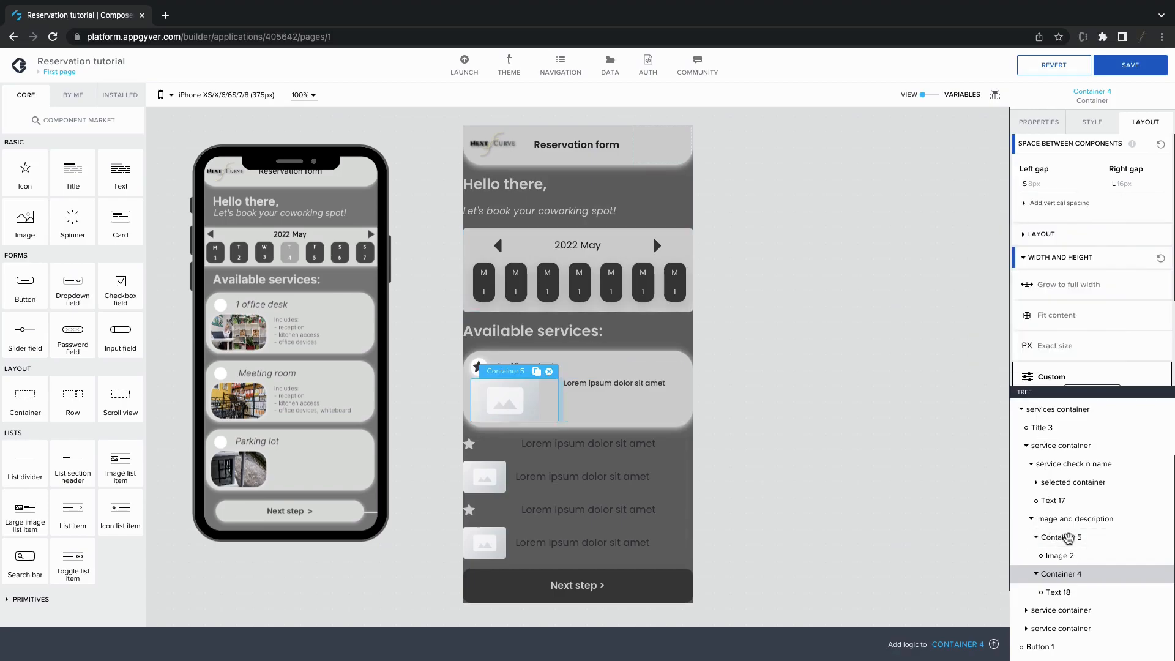
click(1077, 268)
click(1055, 327)
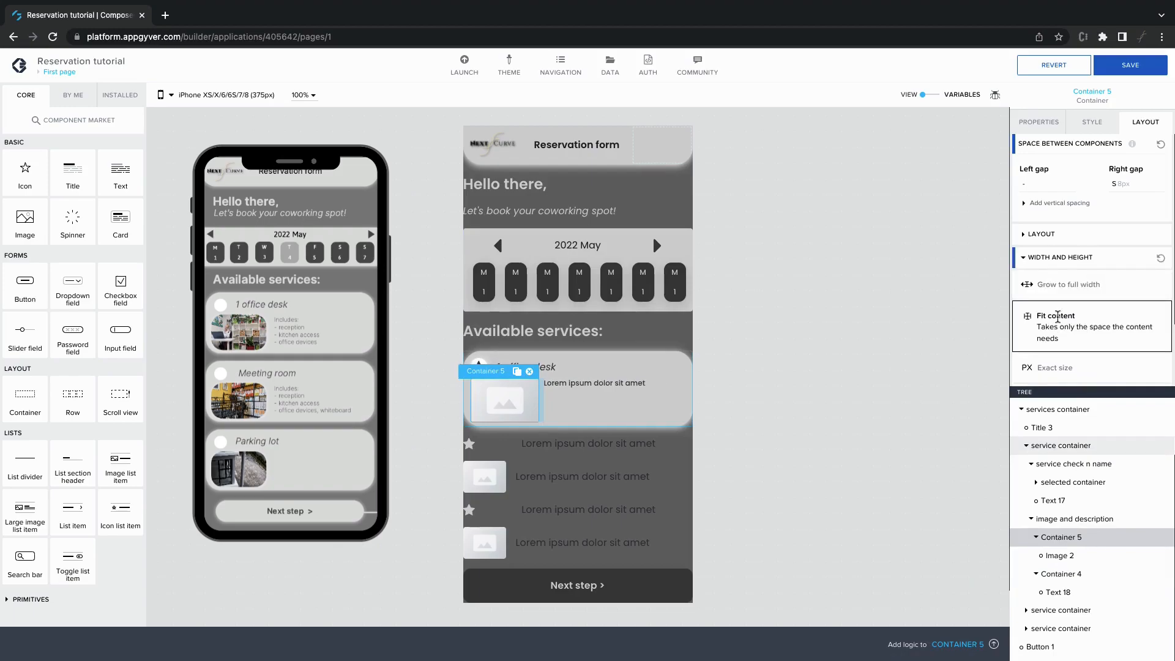
click(1038, 260)
click(1035, 234)
scroll(1040, 296, down, 2)
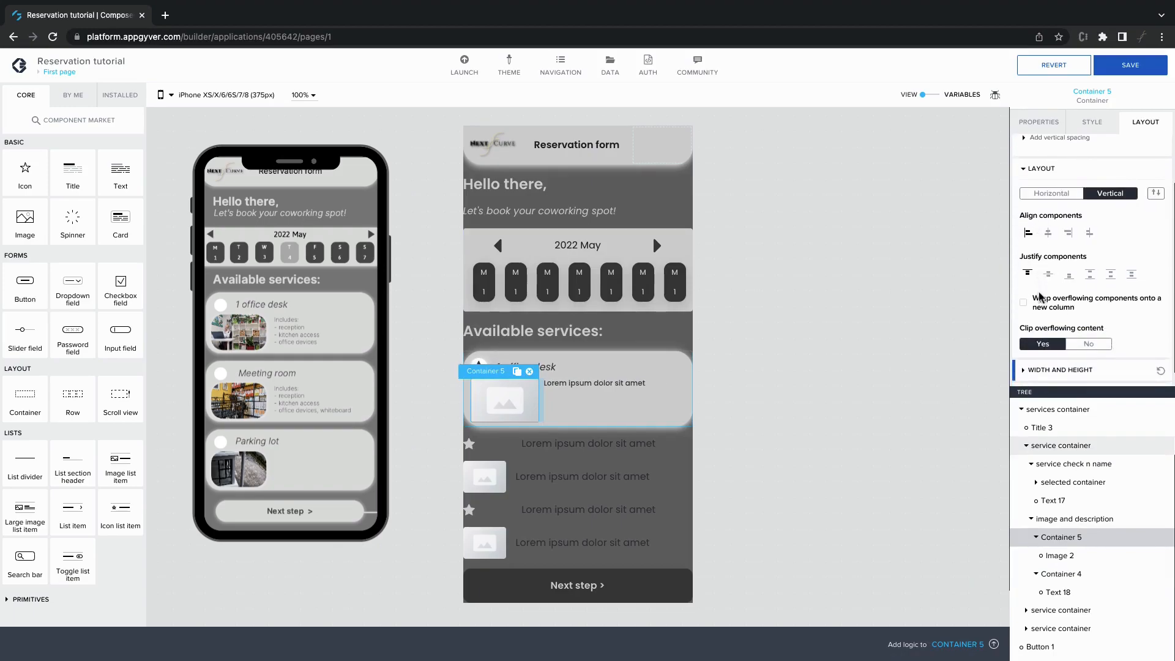
scroll(1043, 324, up, 2)
click(1040, 234)
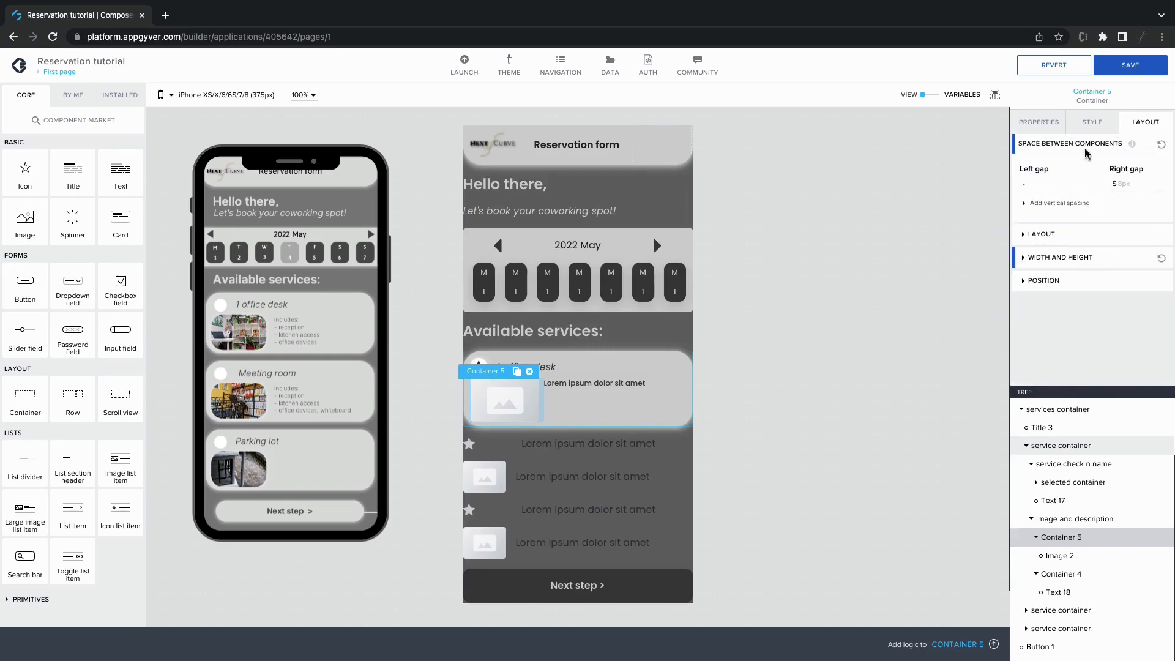
Step: Apply the service item container style class to the image's container
click(1094, 126)
scroll(1072, 309, down, 6)
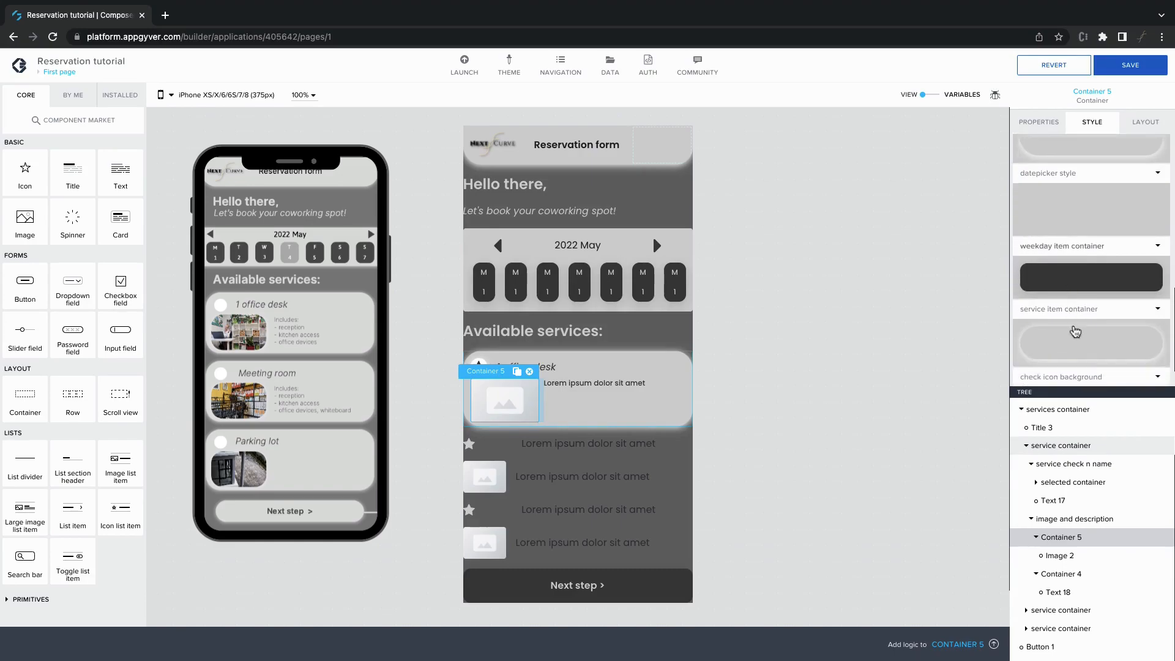
click(1075, 331)
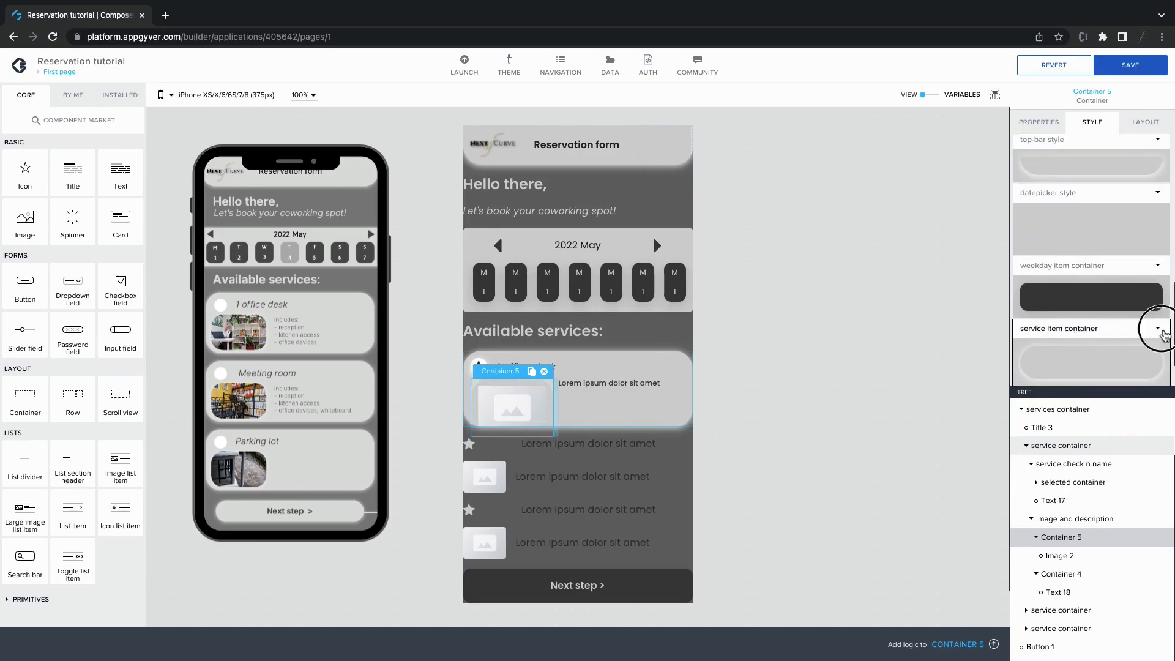
Step: Edit the style of the image's container and clear its padding to 0px on all sides
click(1088, 346)
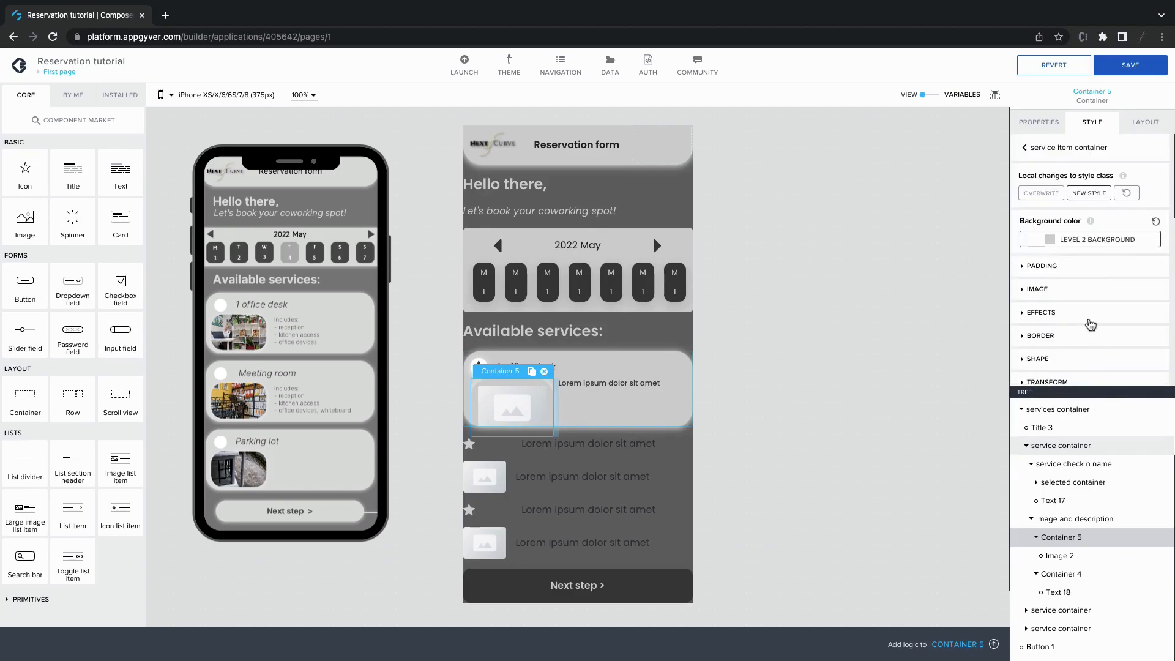
click(1074, 268)
click(1089, 313)
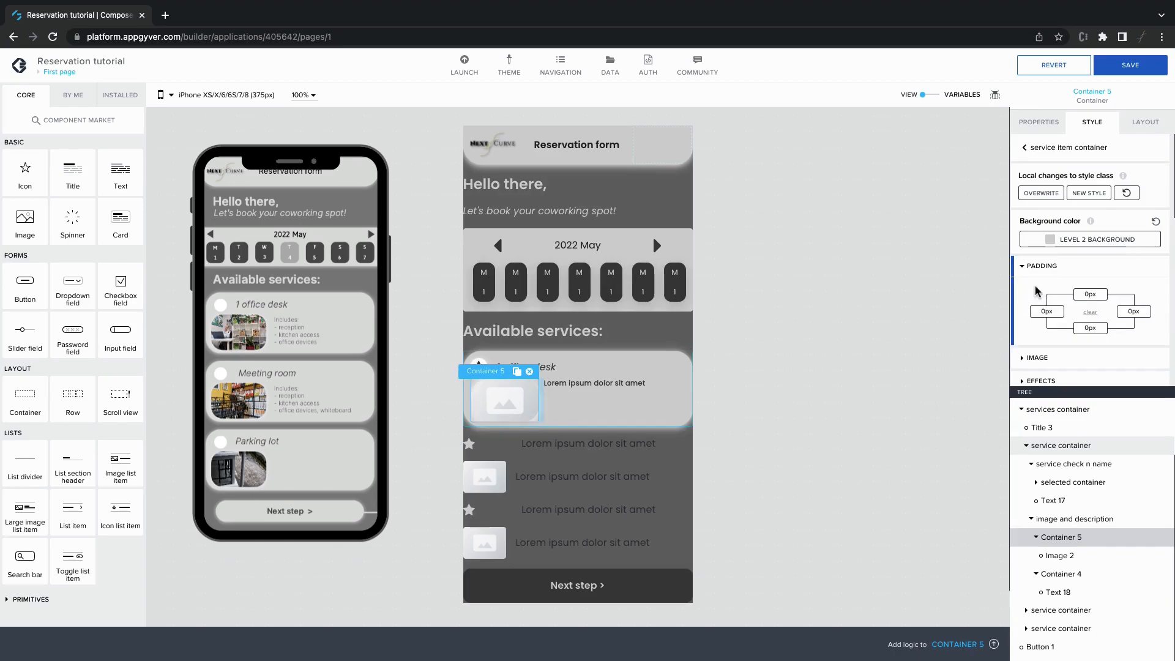
Step: Save the image container's local style changes as a new style class named "image background"
click(1093, 194)
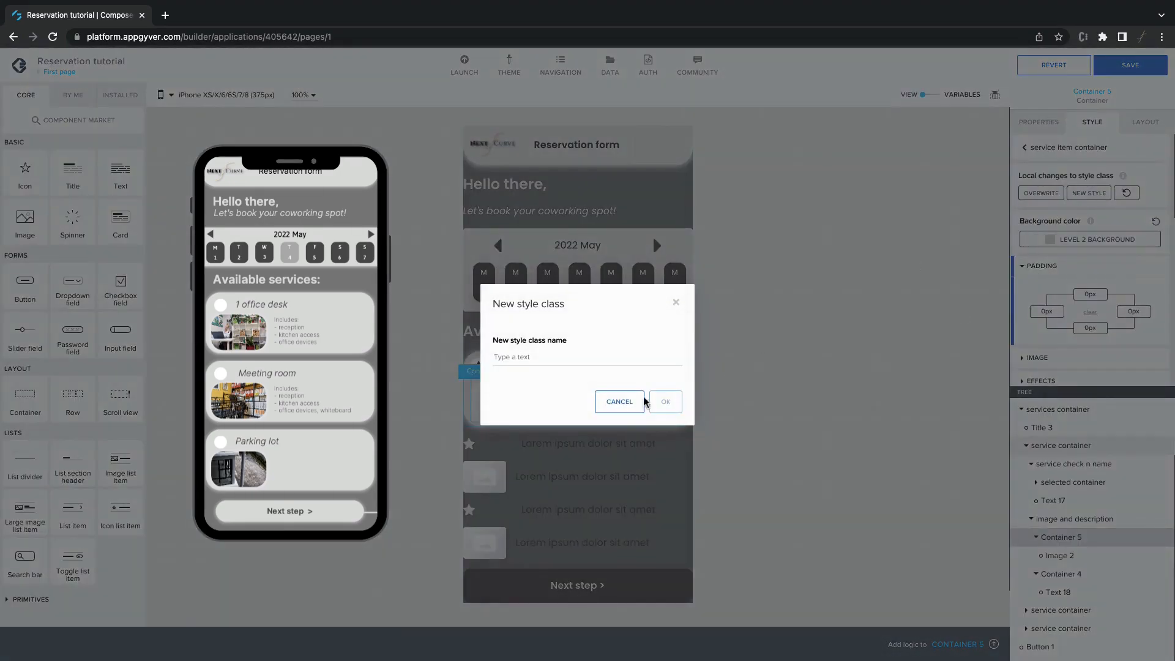
click(563, 366)
text(image background)
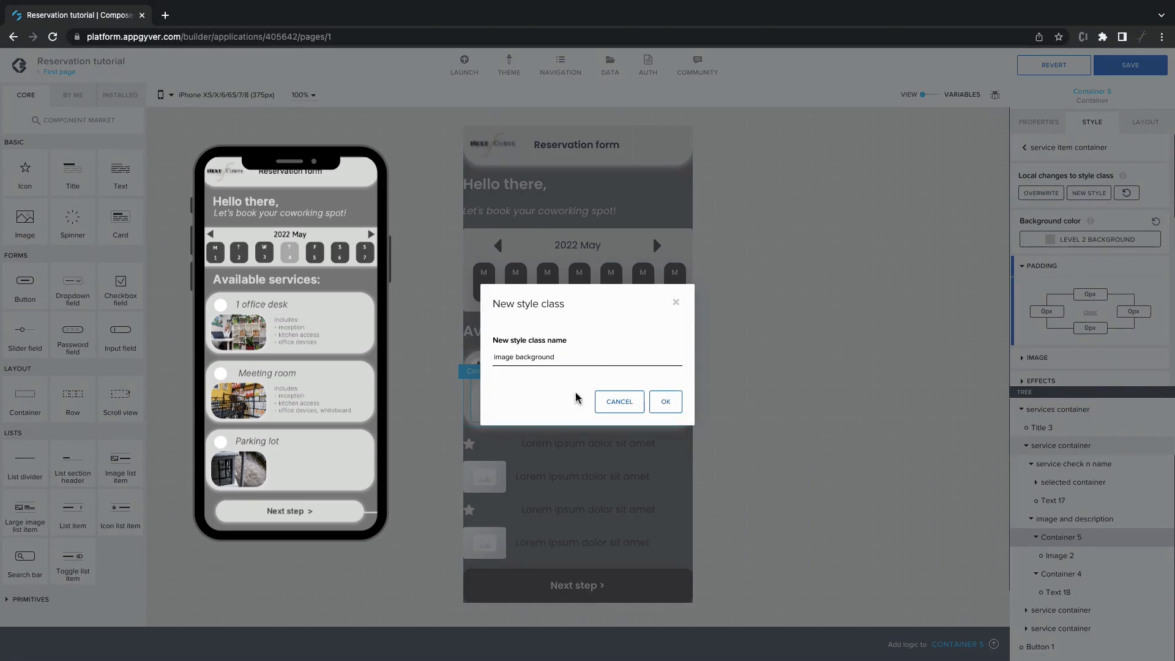
click(668, 402)
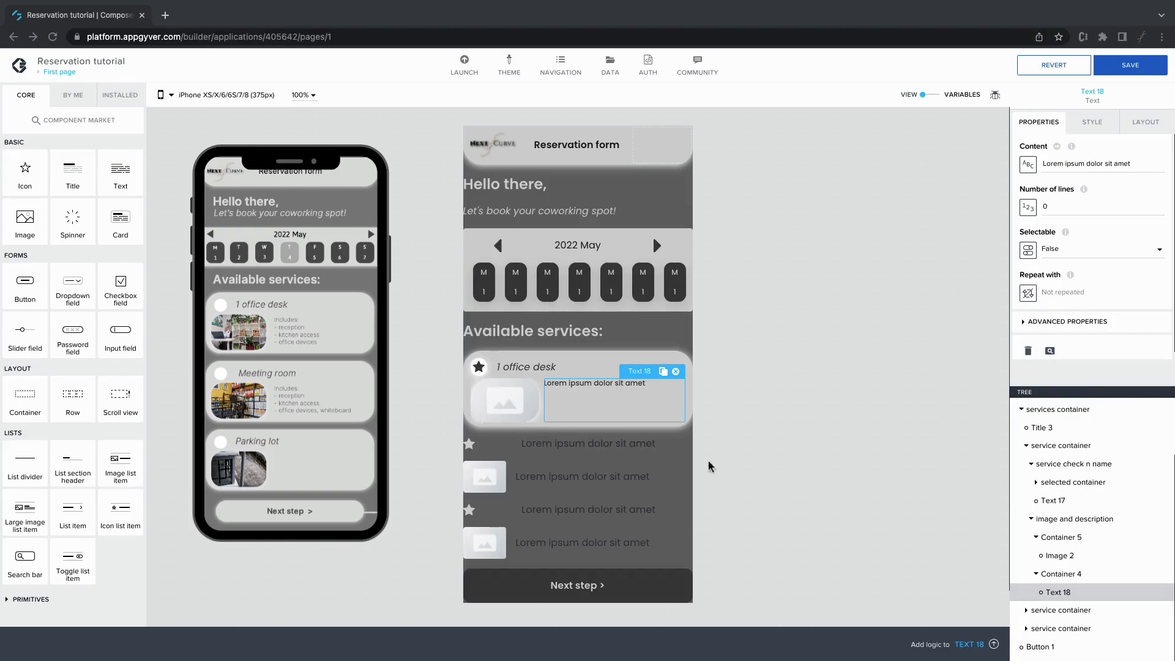
Step: Turn off clipping of overflowing content for the image and description container
click(1063, 522)
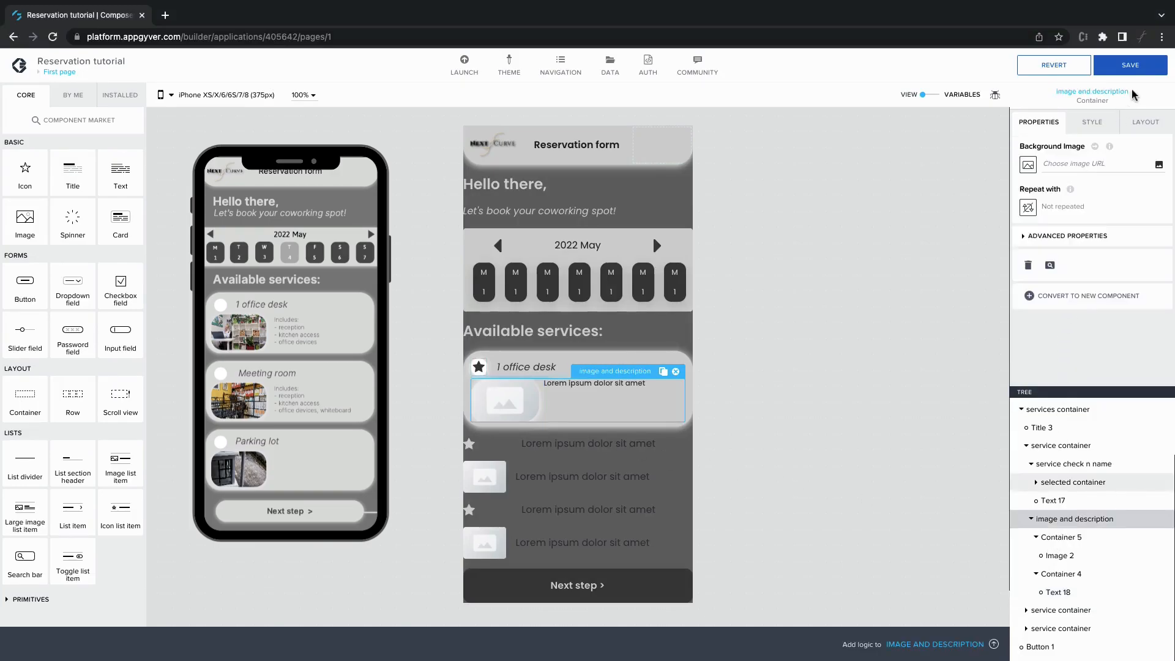
click(1145, 122)
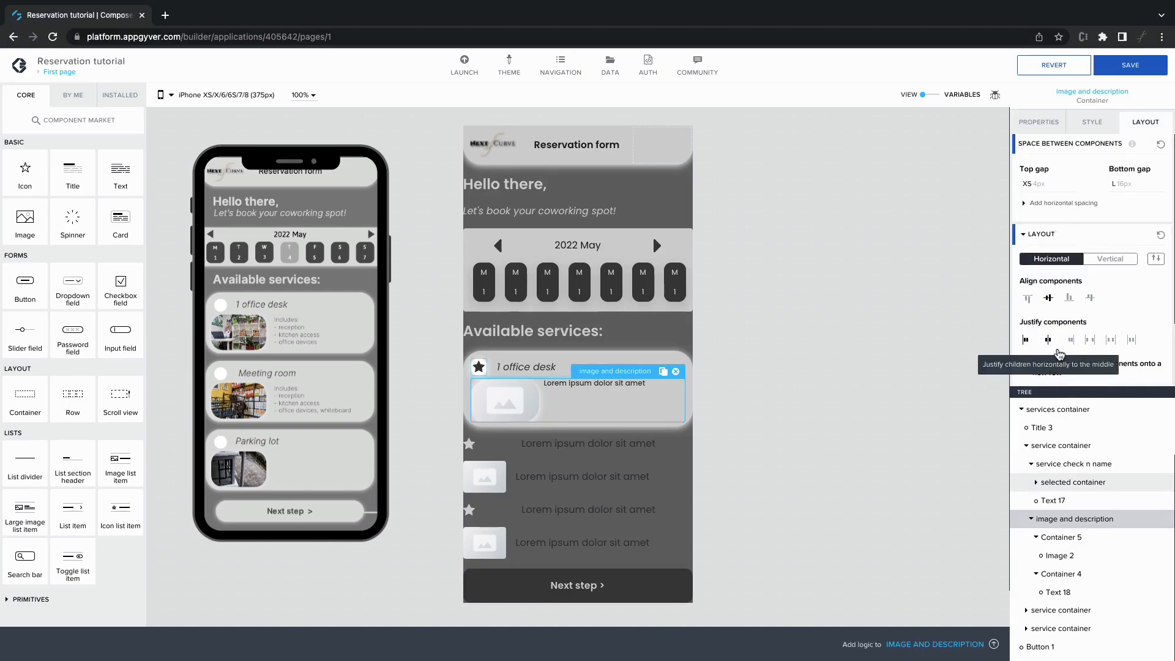
scroll(1077, 330, down, 2)
click(1087, 330)
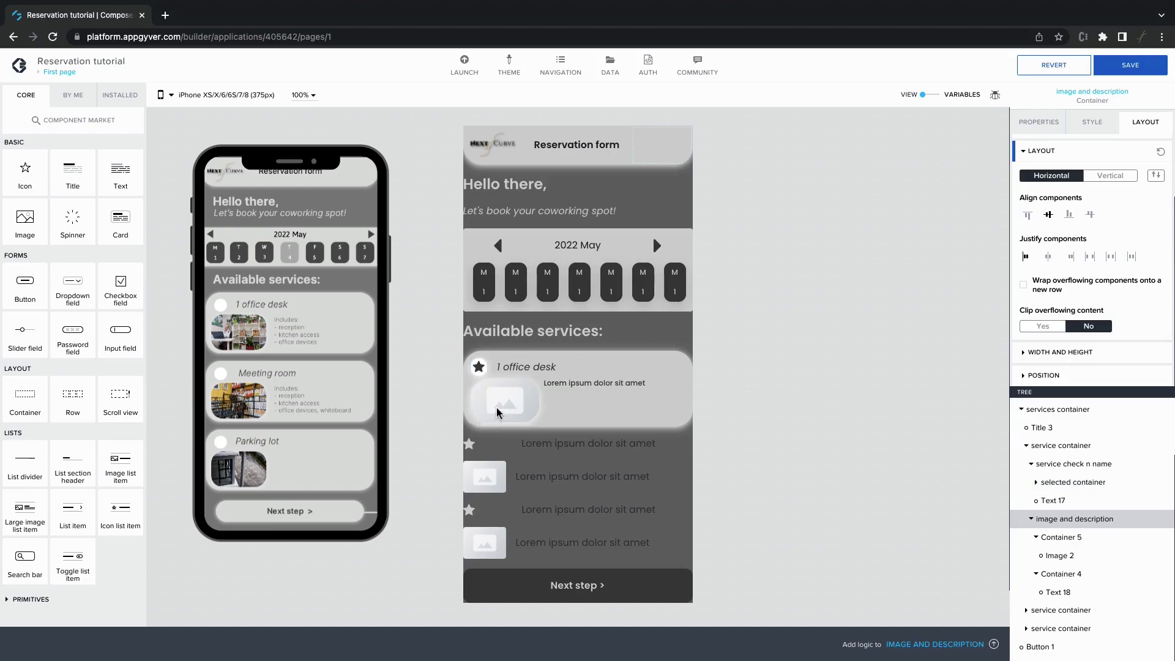
Step: Set the first service card's description to "Includes:", "- full office setup" and "- coffee and kitchen" on separate lines, with 3 as the number of lines
click(592, 386)
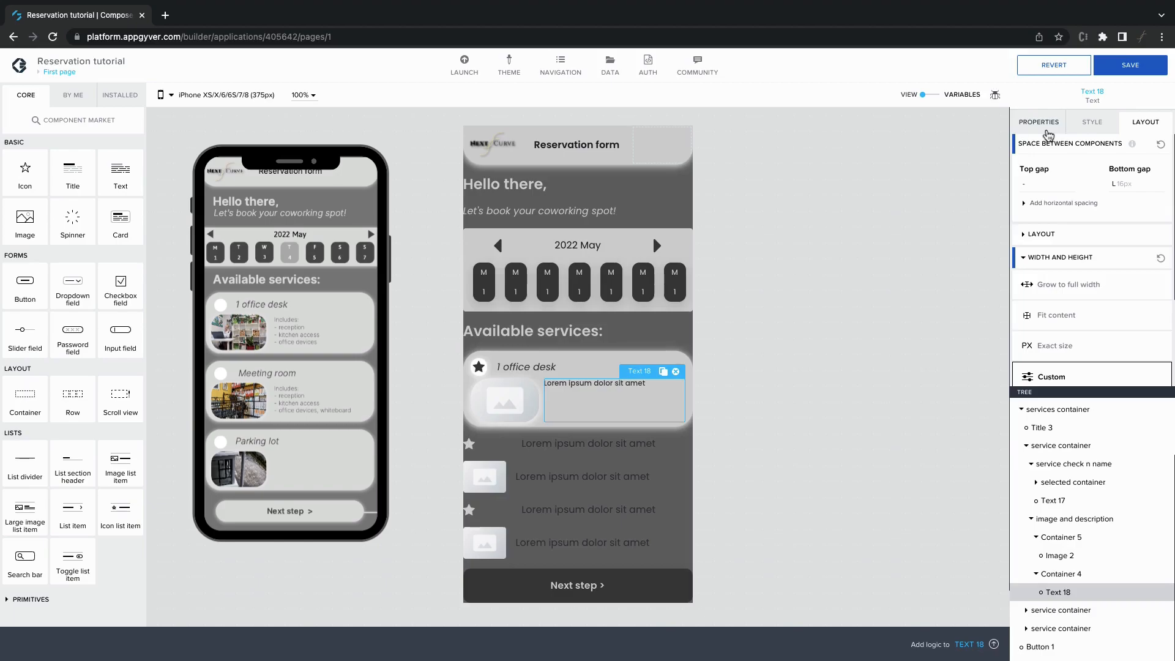
click(1048, 133)
click(1075, 164)
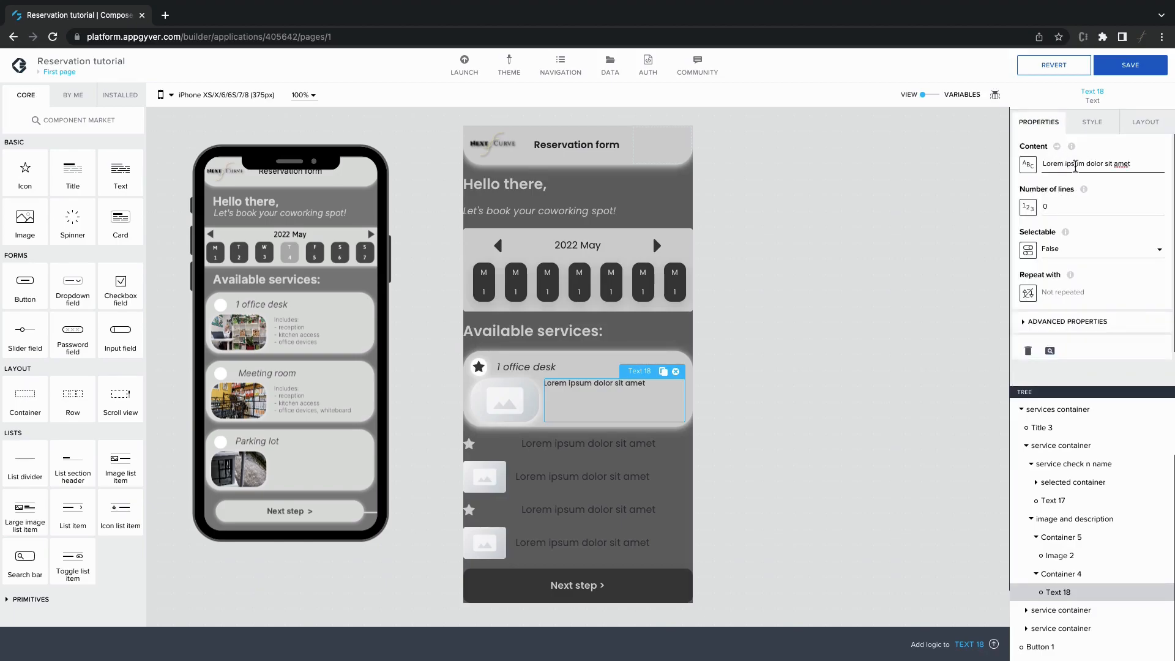
key(ctrl+a)
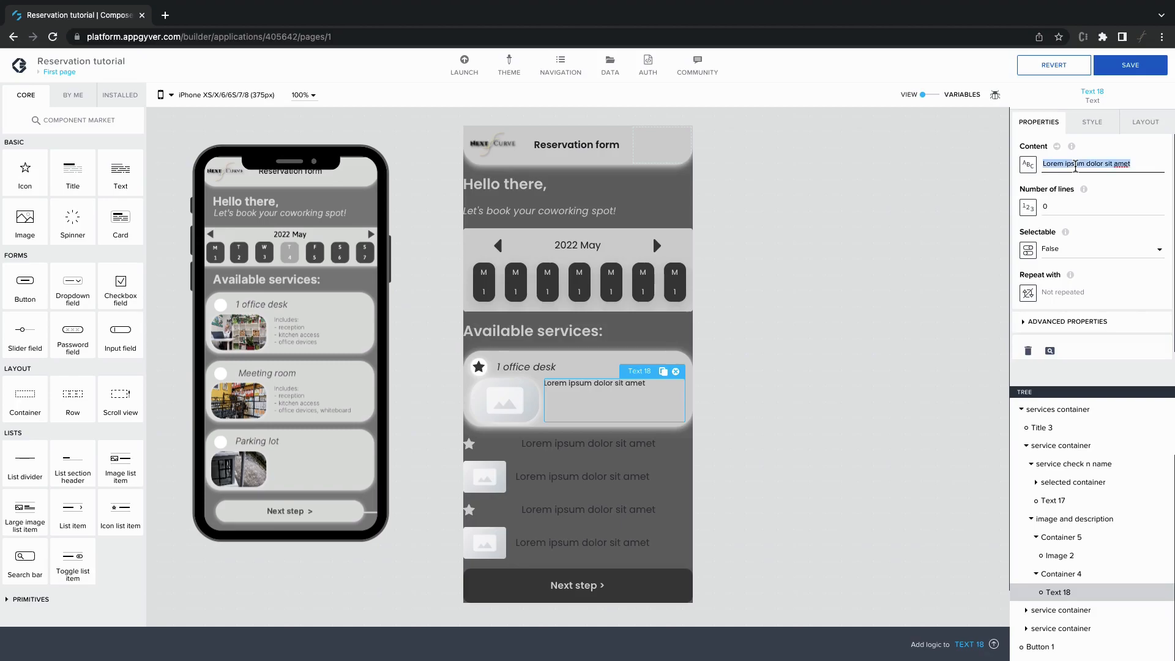
text(Includes: - full office setup - coffee and kitchen)
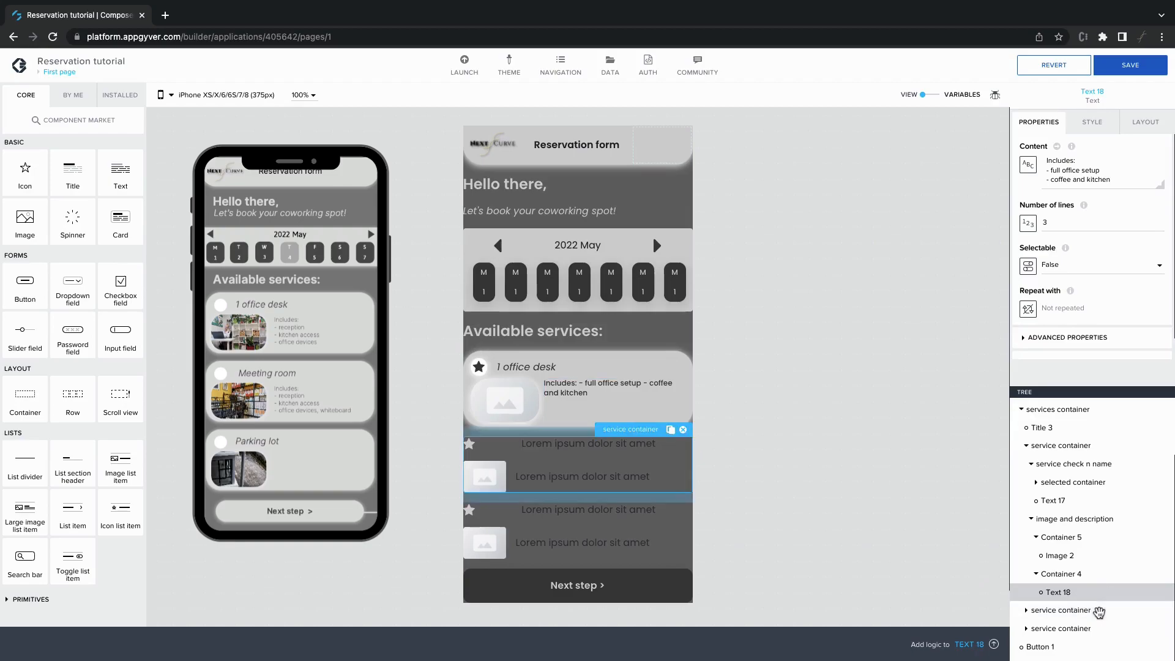
Step: Delete the two unstyled placeholder service containers below the 1 office desk card
click(683, 433)
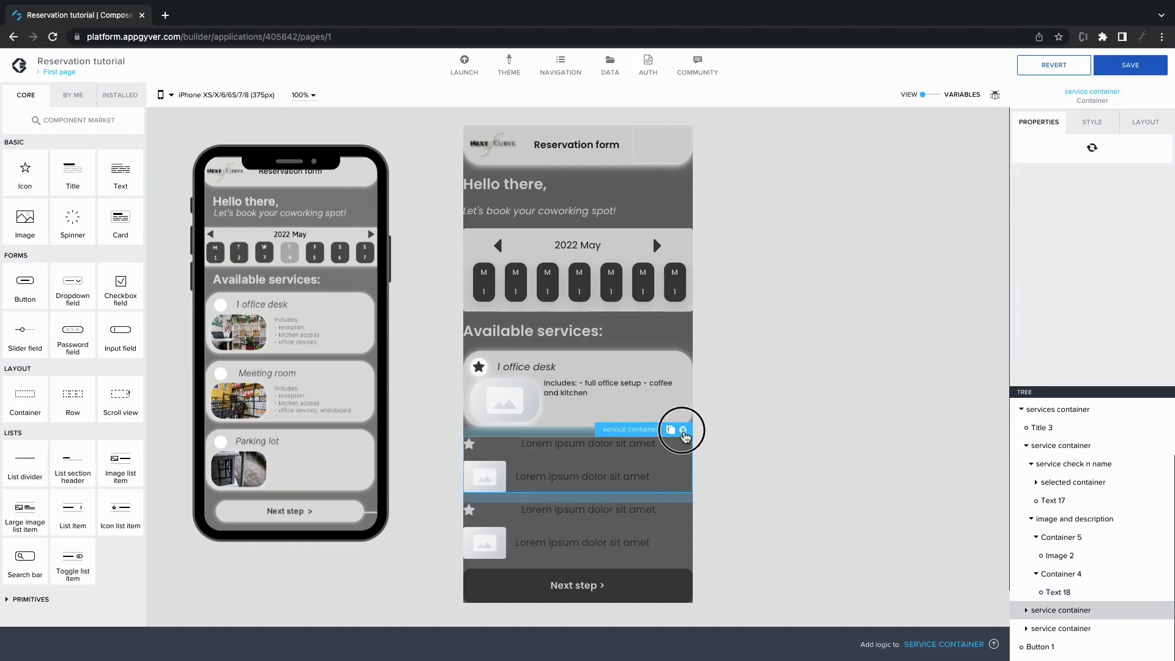
click(1073, 630)
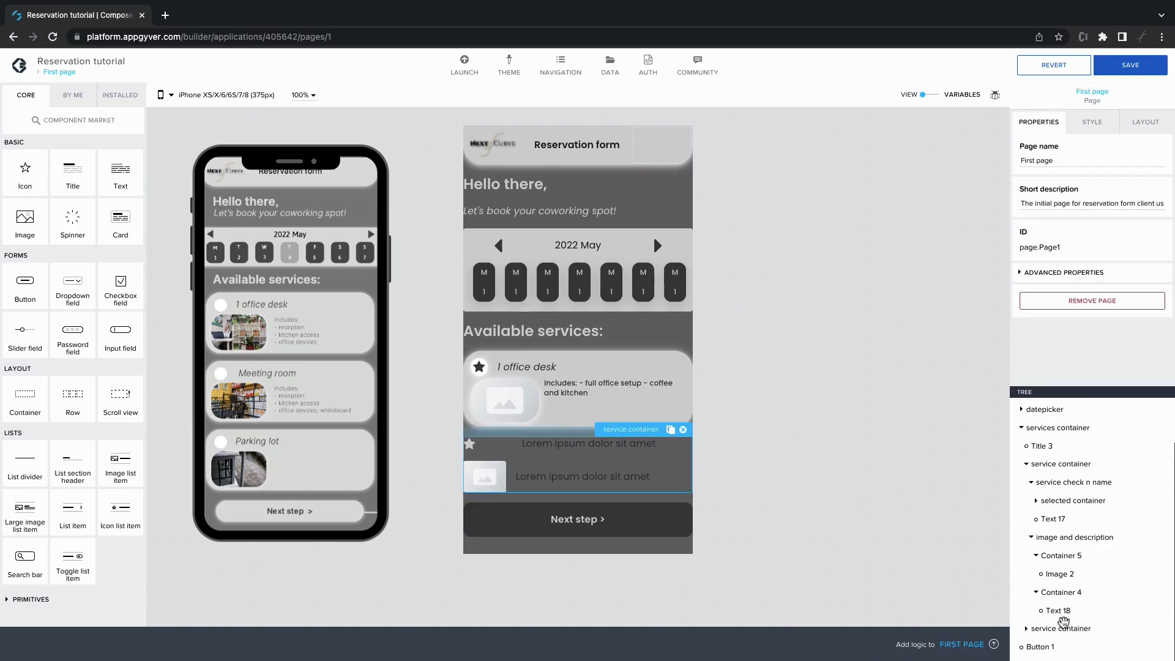
click(683, 430)
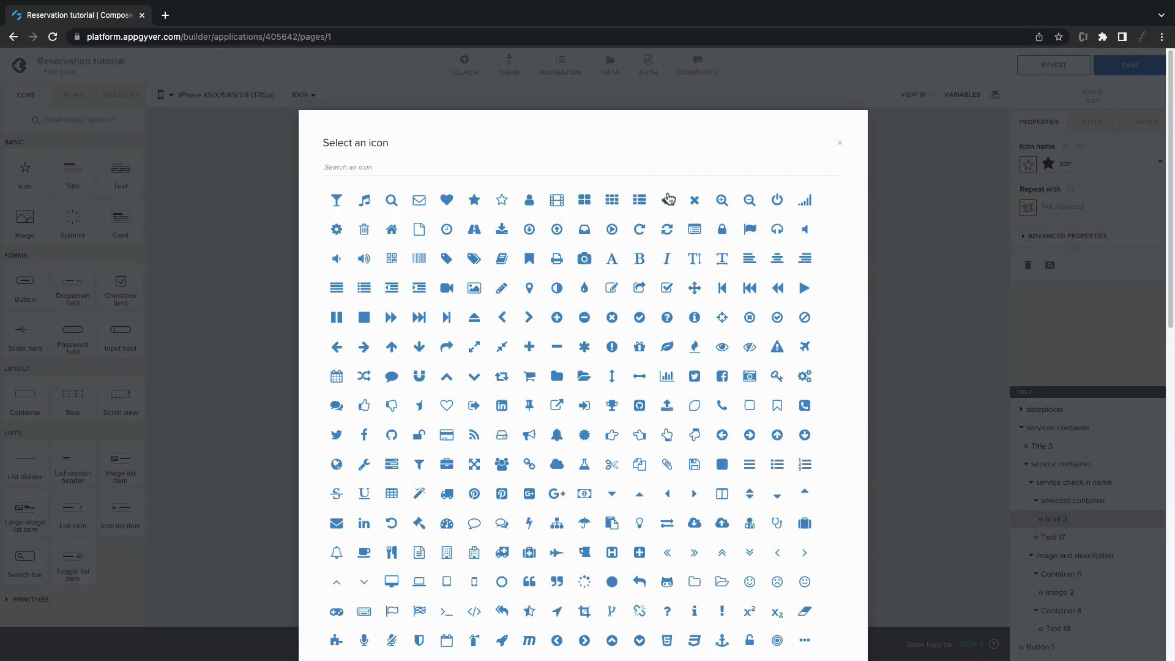
Step: Change the 1 office desk card's star icon to check and duplicate the whole service container twice
click(640, 171)
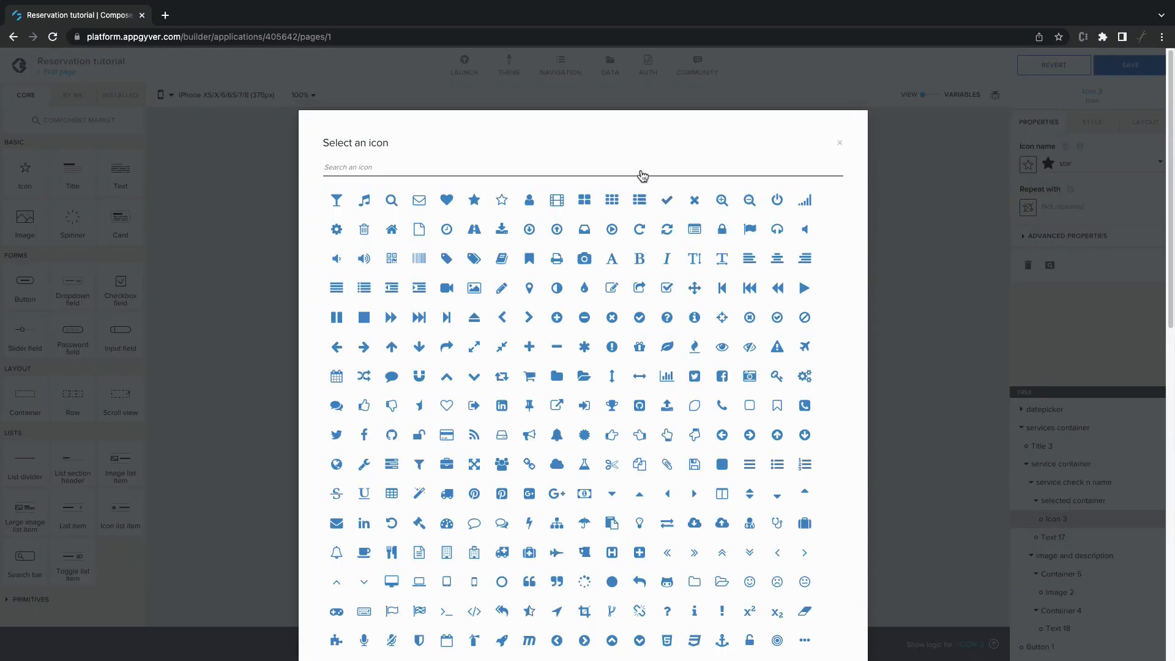
click(667, 205)
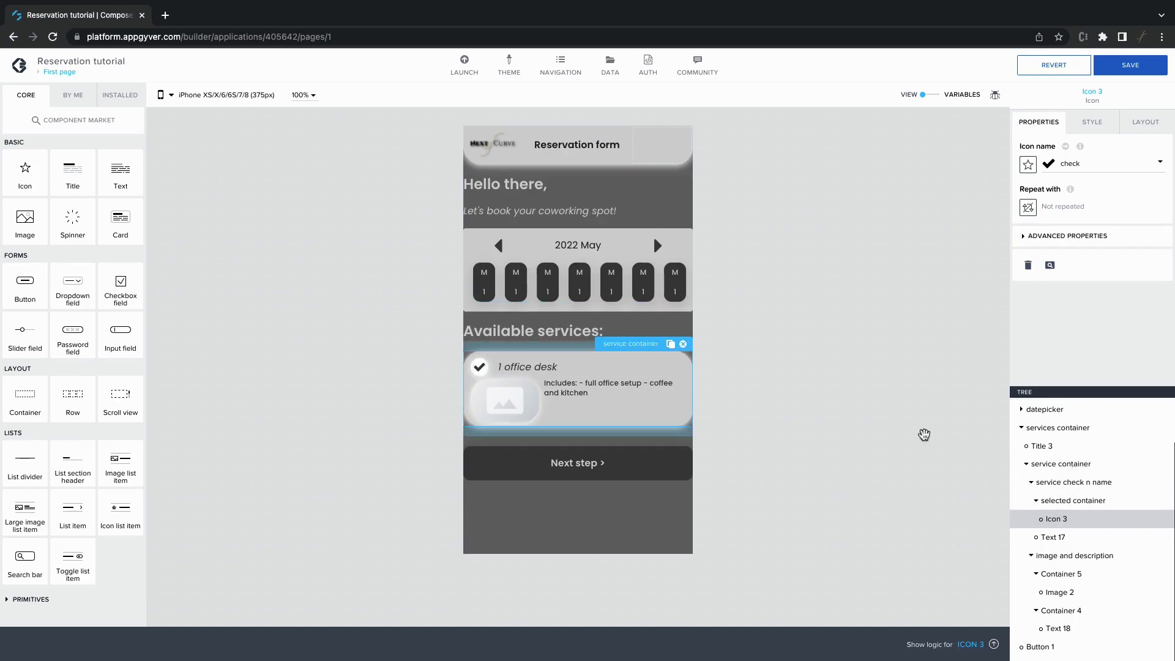
click(673, 349)
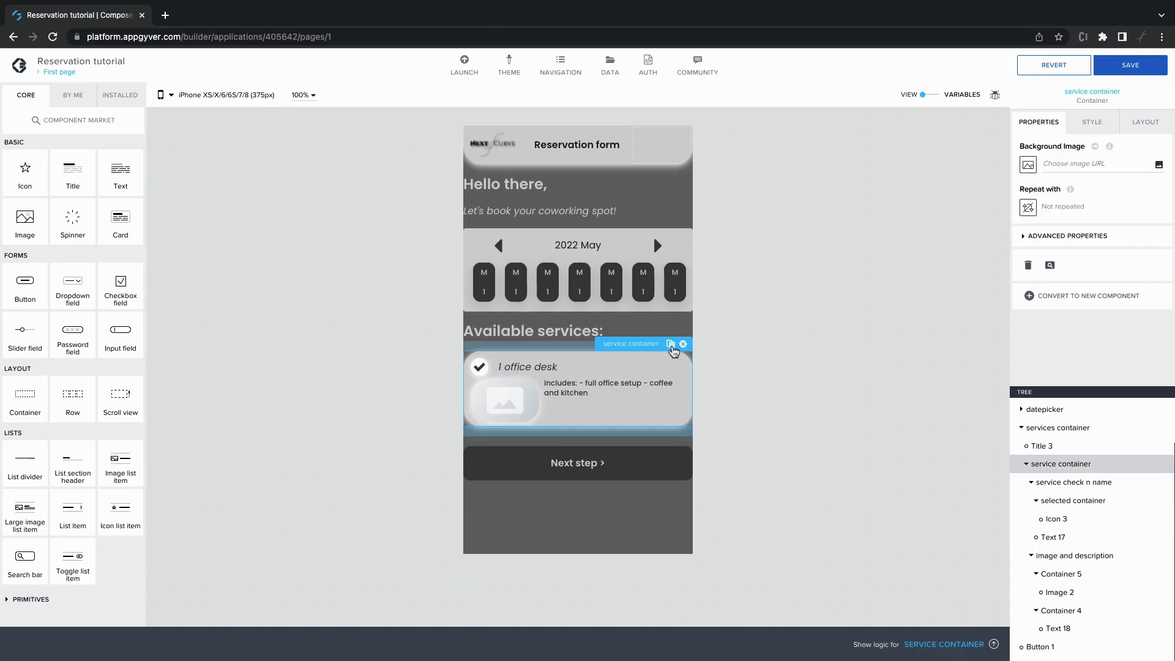
click(671, 345)
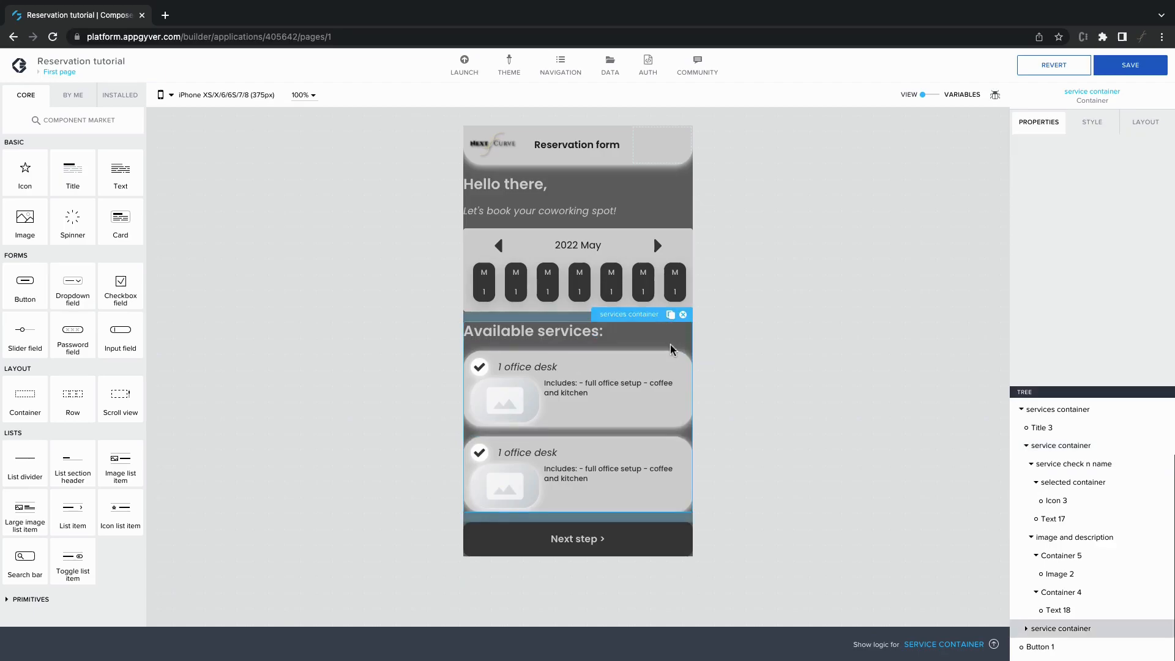
click(670, 345)
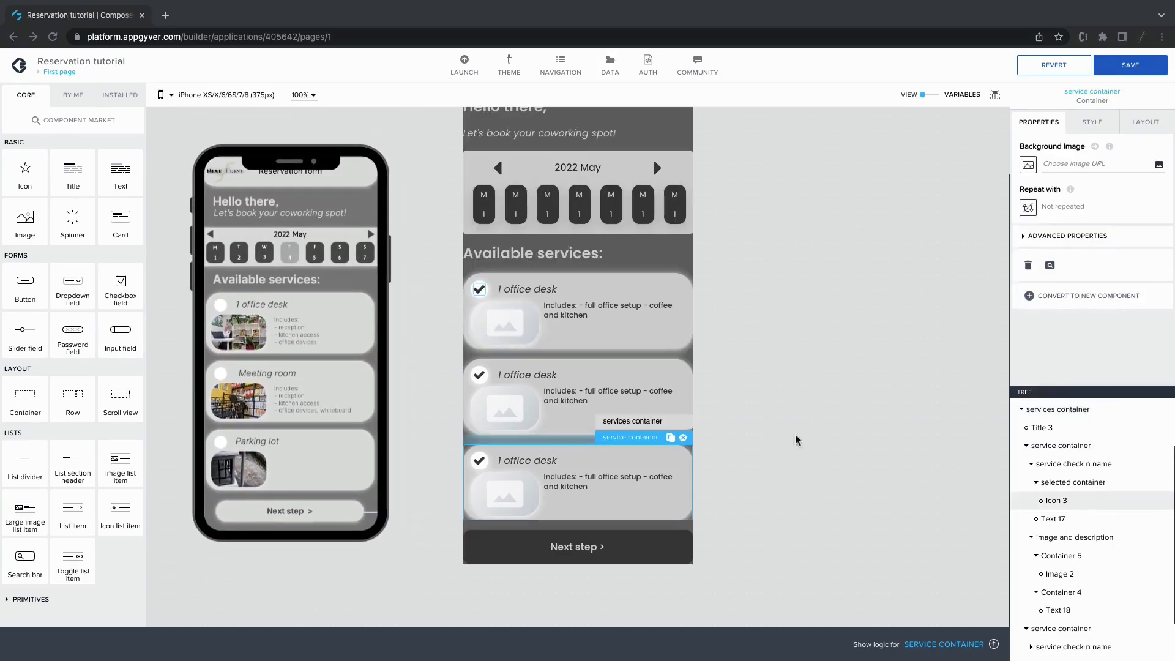
Step: Set the Next step button's background color to Level 2 background and overwrite the Primary Button style class with the change
click(644, 549)
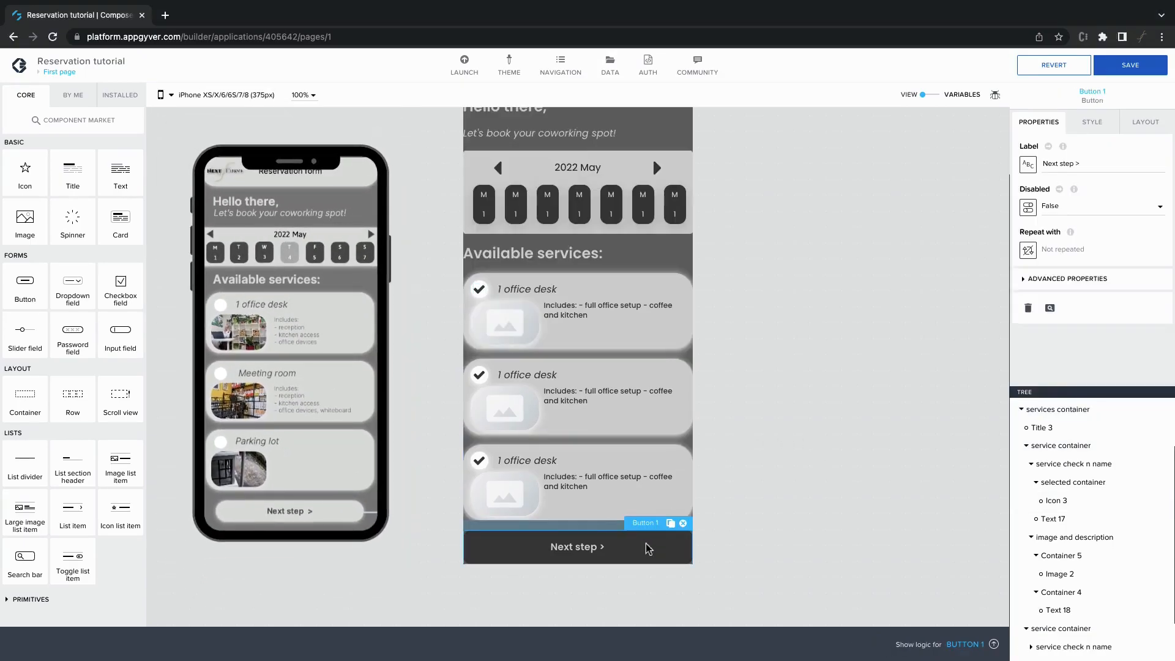
click(1079, 129)
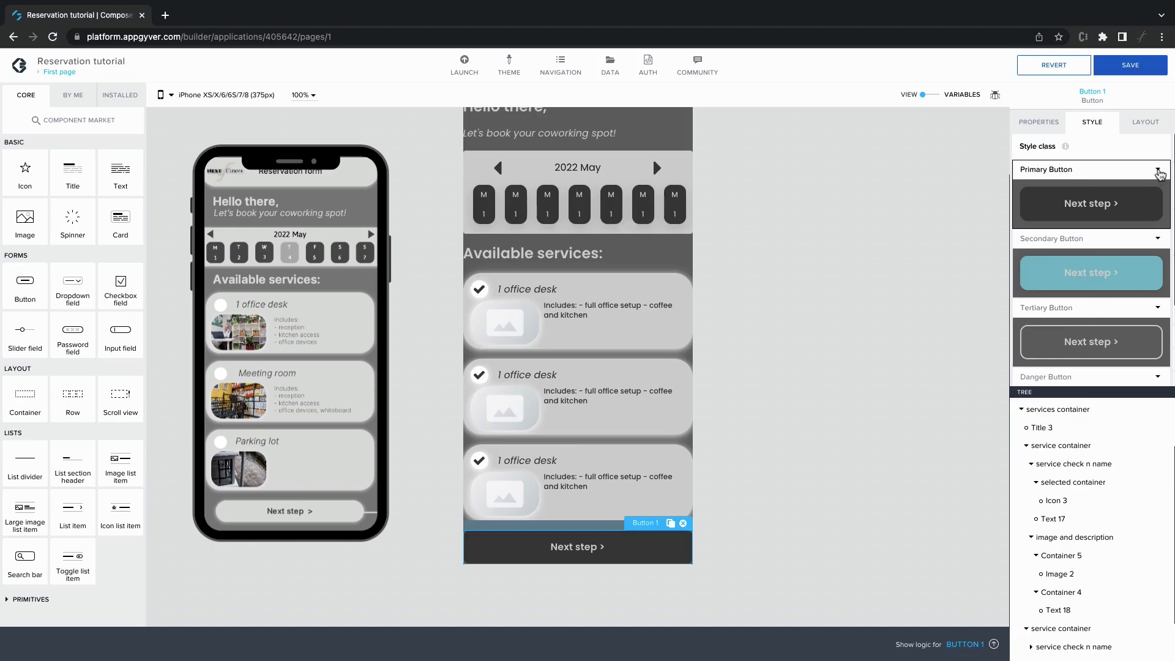
click(1155, 172)
click(1126, 187)
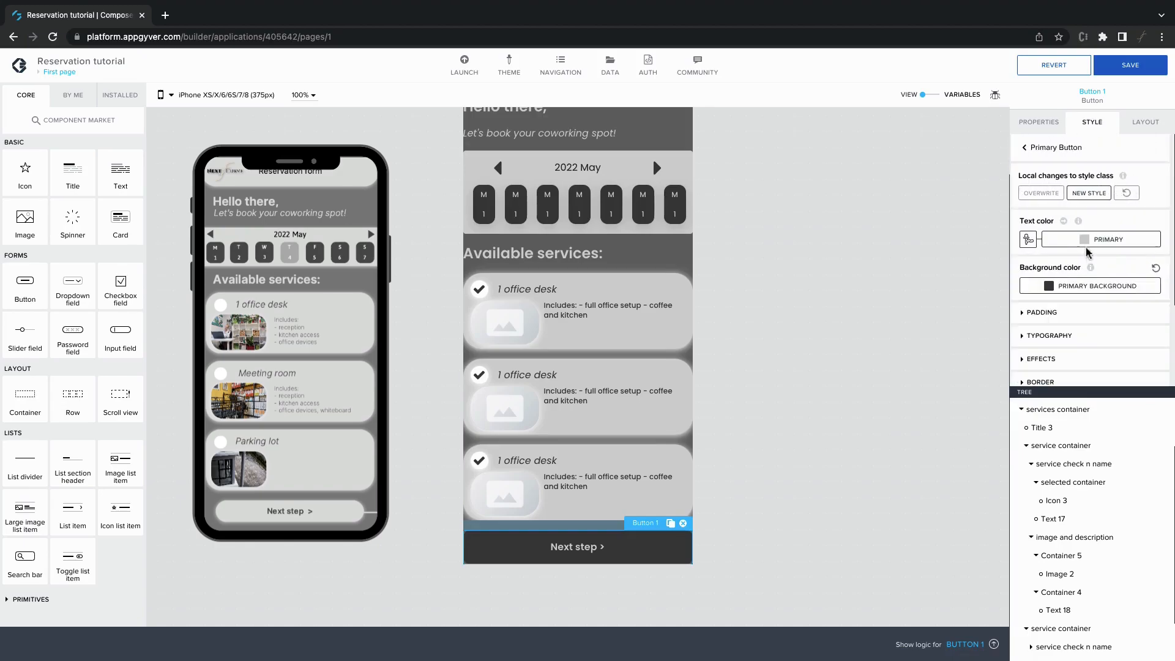
click(1079, 287)
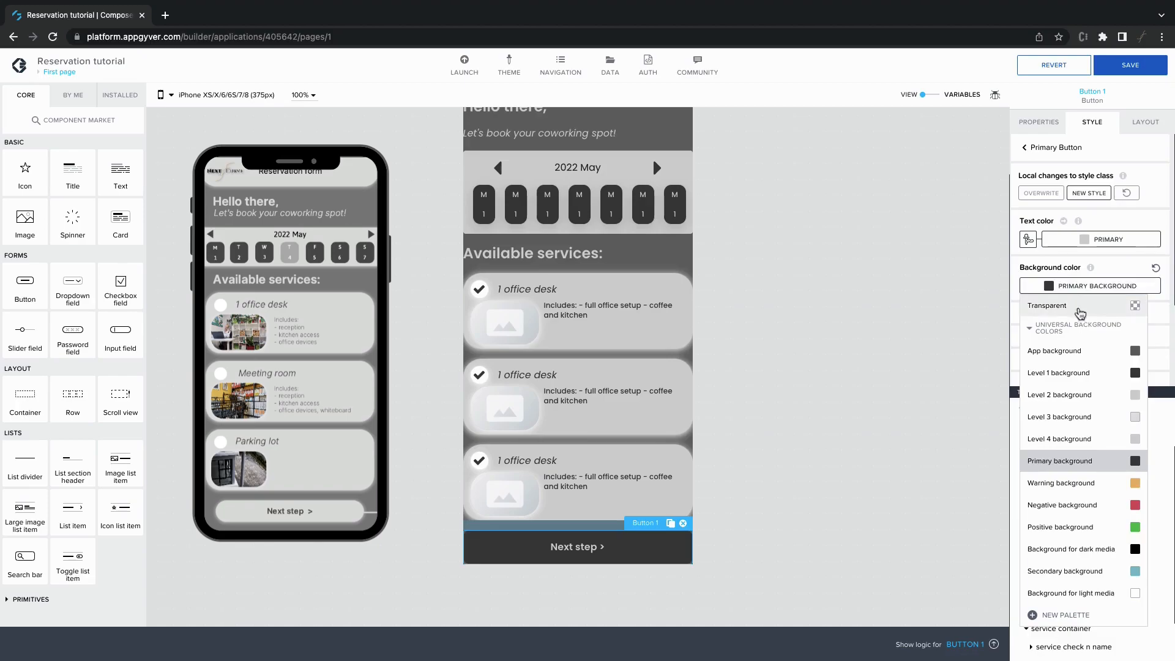
click(1082, 395)
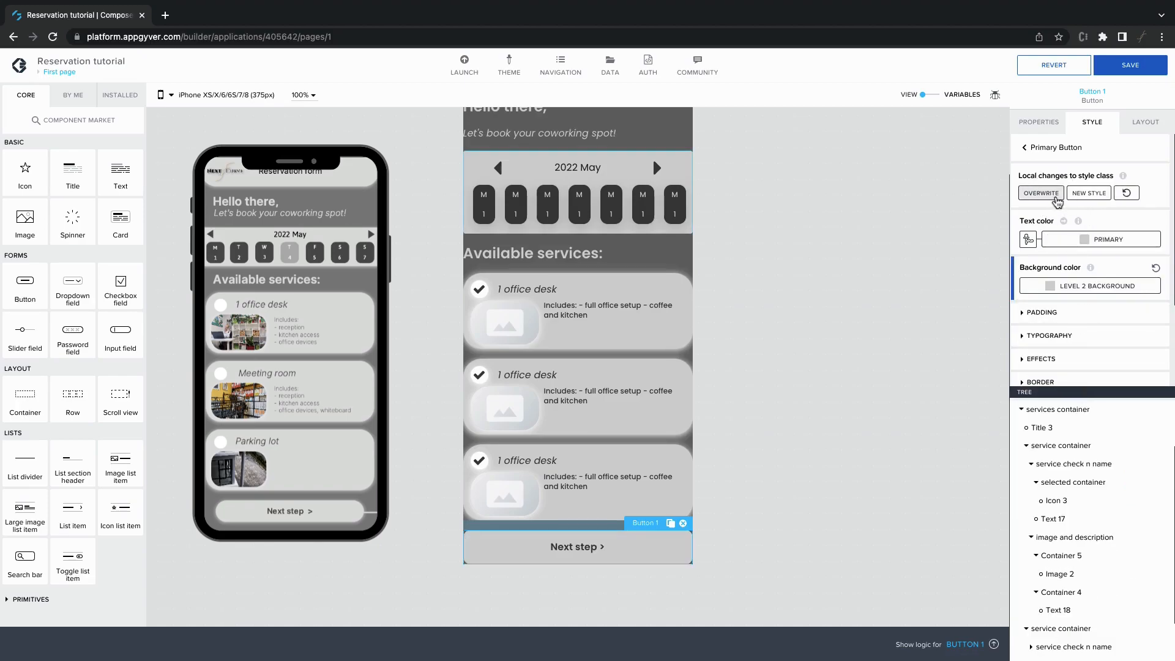
click(1055, 194)
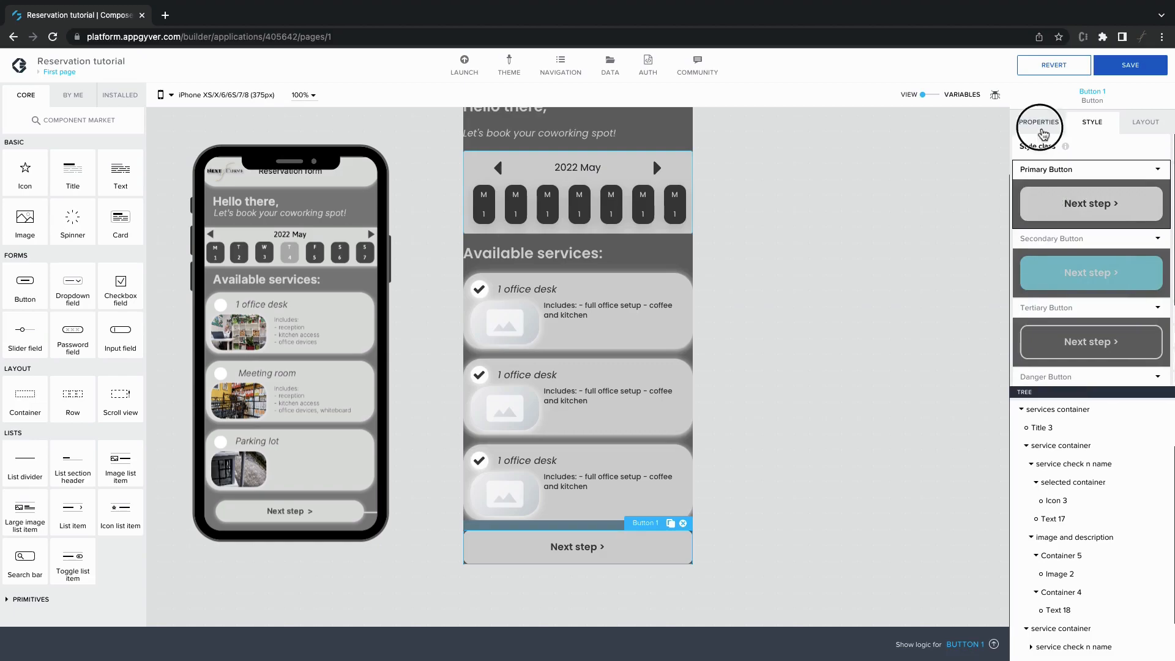
click(1042, 130)
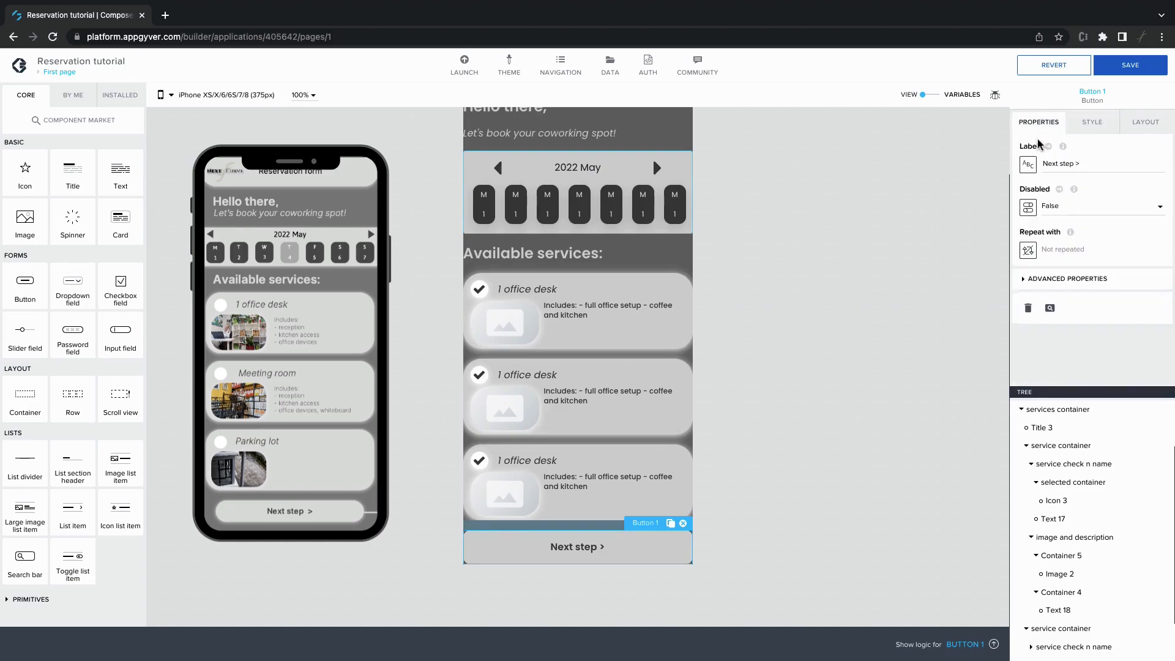
Step: Add horizontal spacing of L (16px) on the left and right of the welcome text container
scroll(845, 307, up, 3)
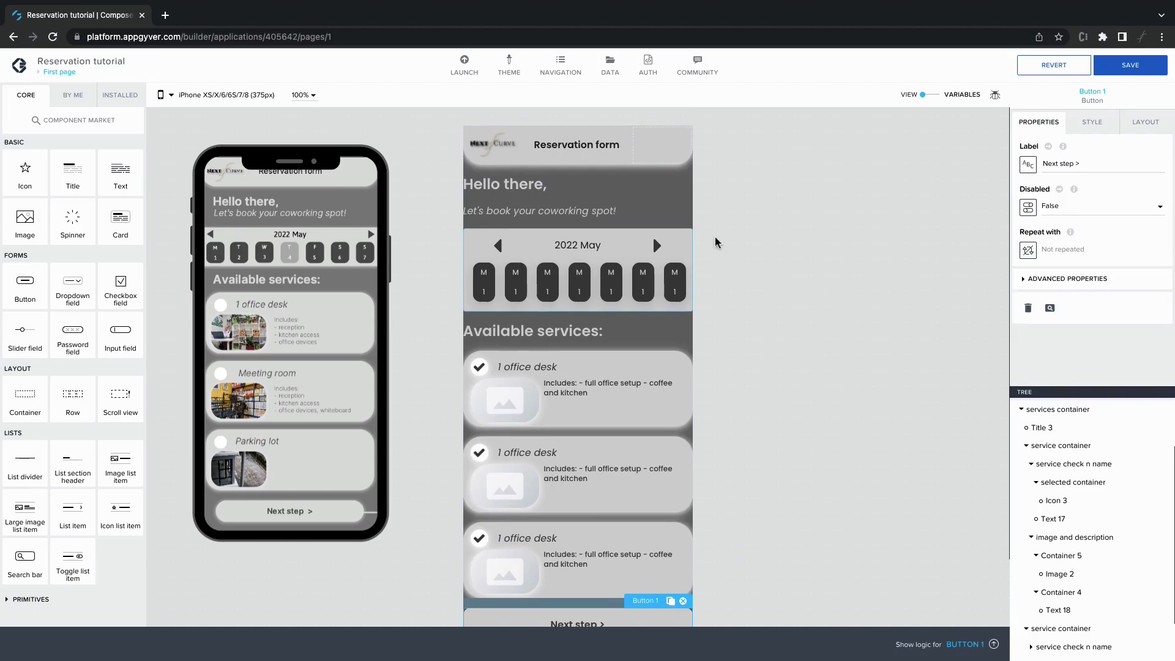
click(683, 205)
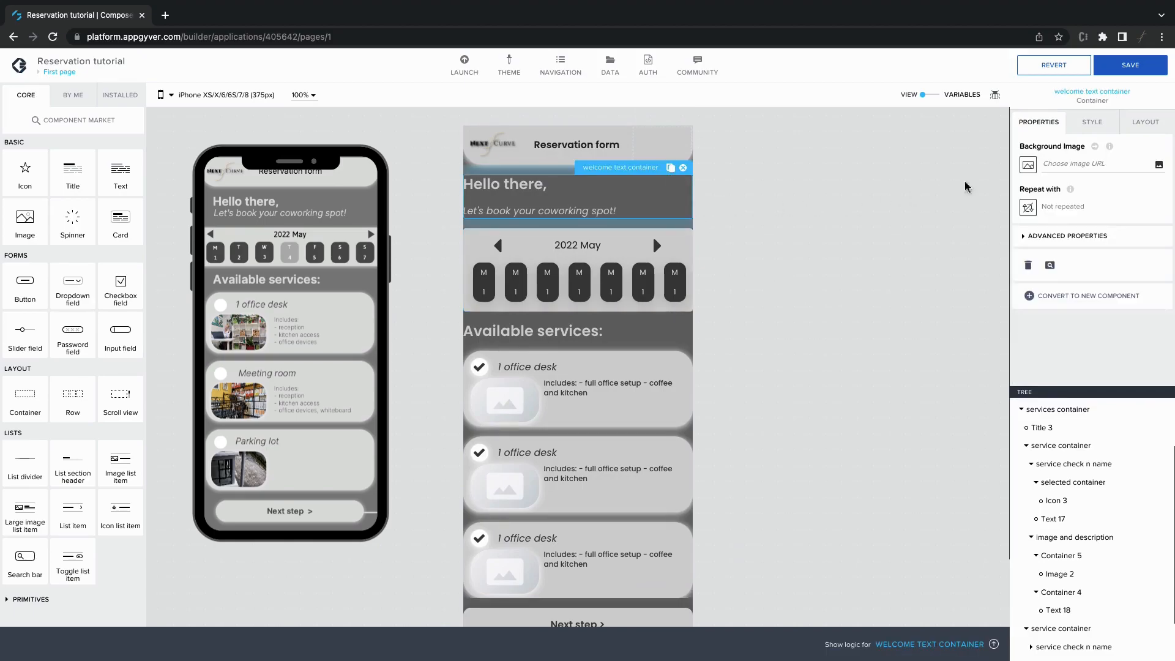
click(1145, 121)
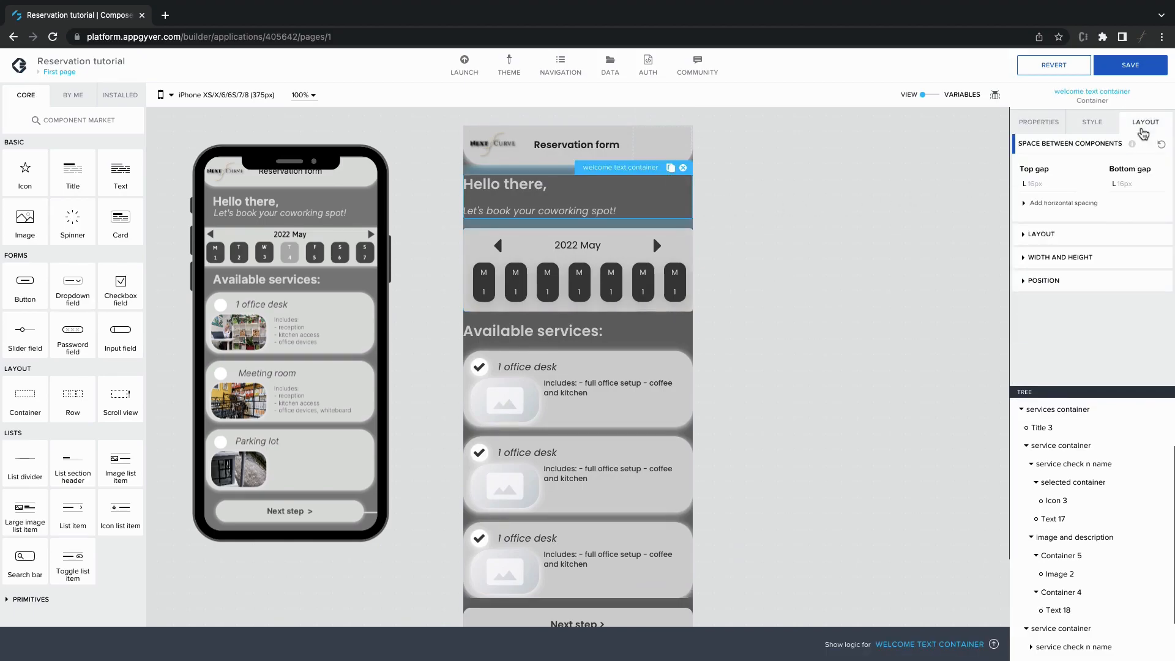
click(1033, 204)
click(1043, 241)
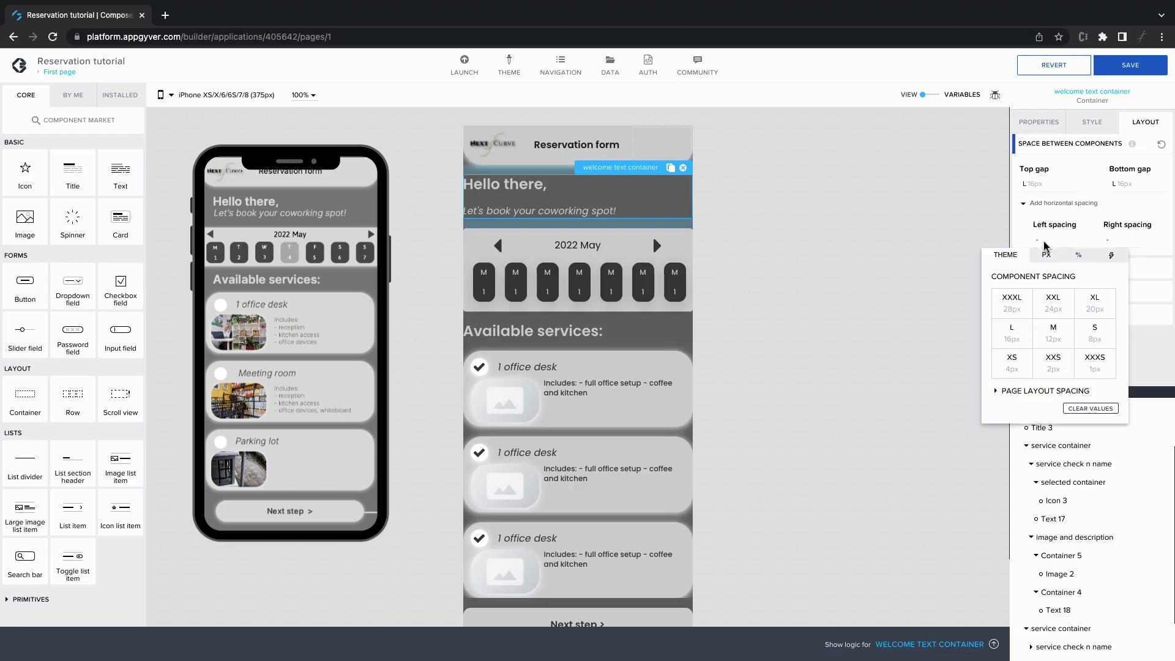
click(1016, 337)
click(1108, 240)
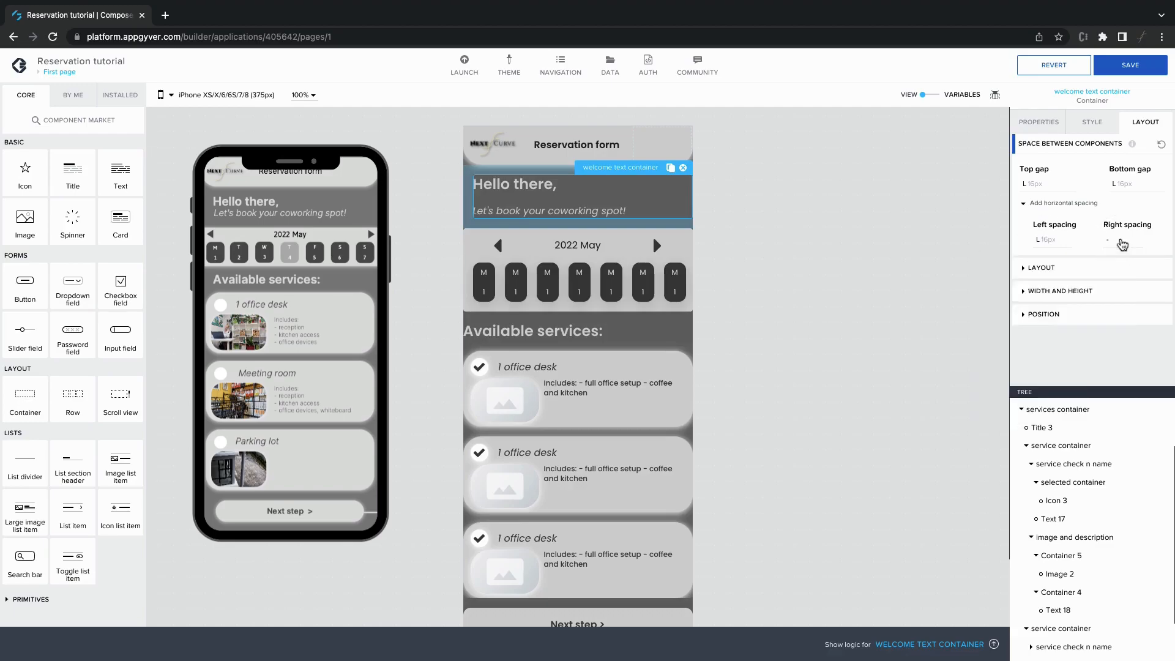
click(1059, 333)
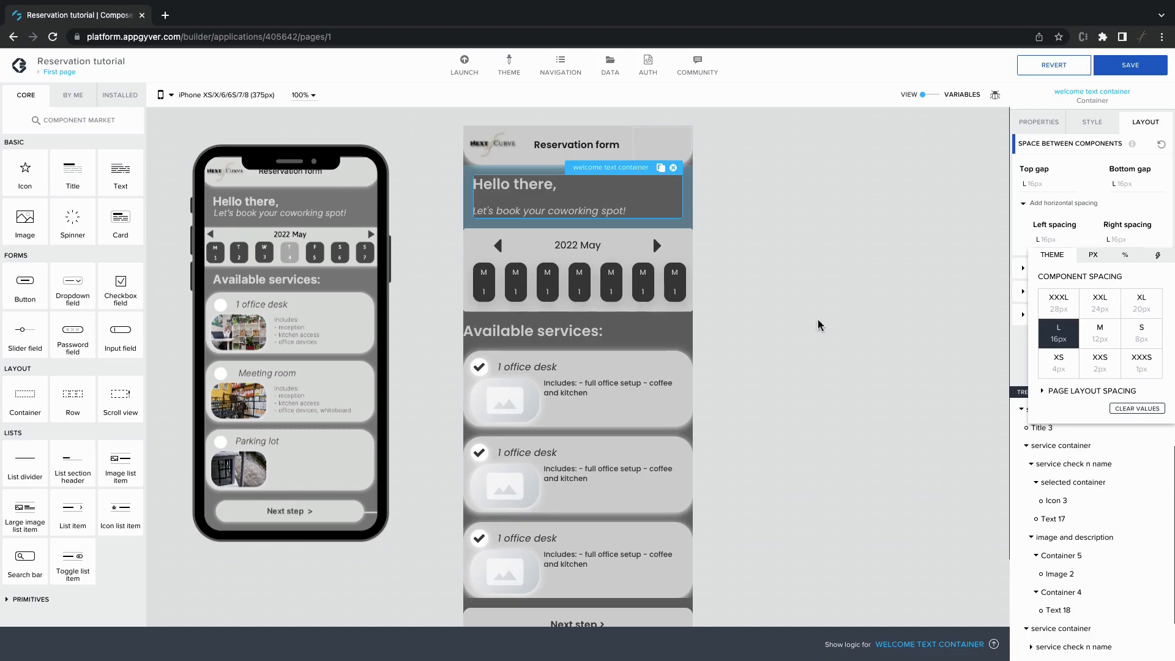
click(680, 335)
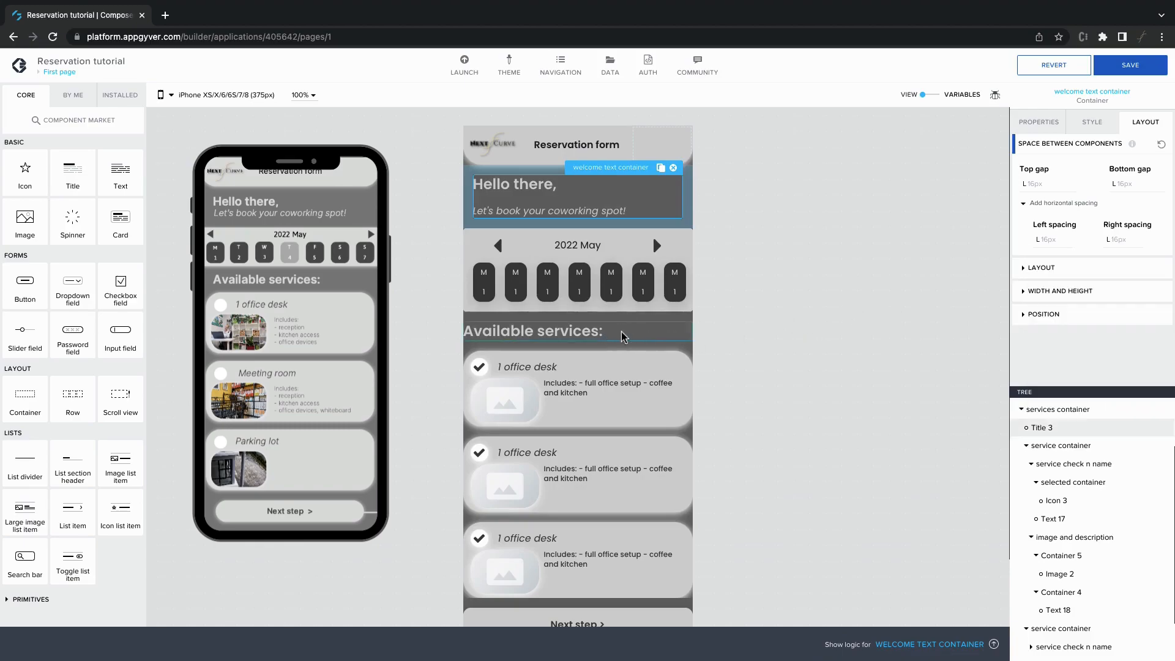
Step: Give the "Available services:" title left and right spacing of L (16px)
click(622, 332)
click(1064, 203)
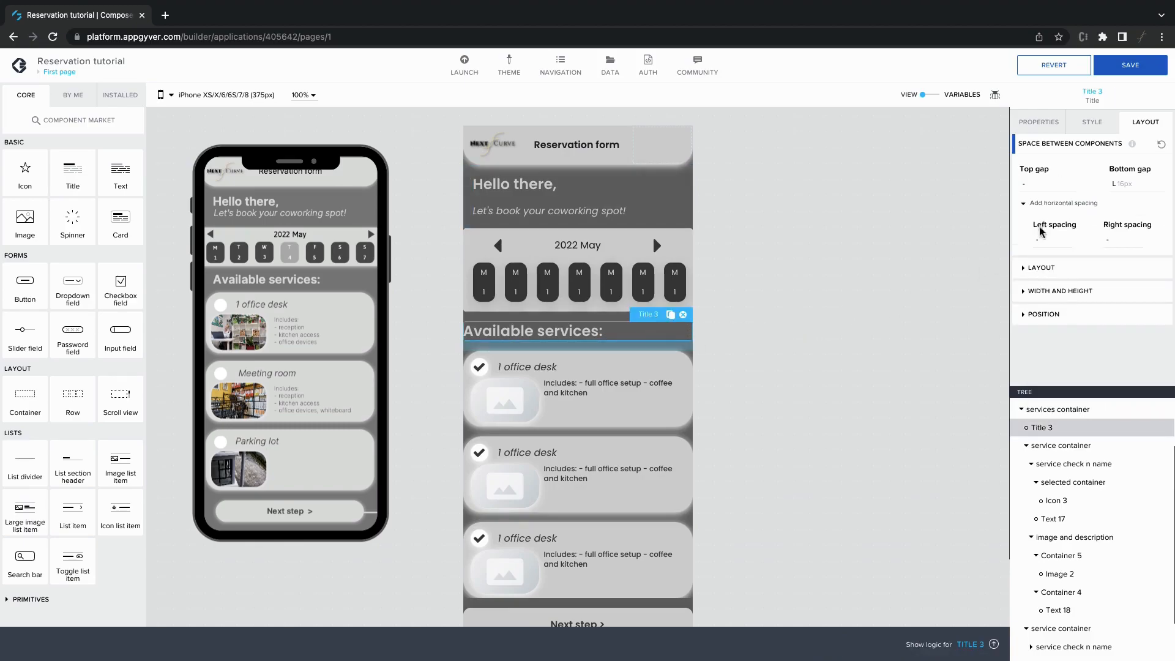
click(1040, 238)
click(1011, 333)
click(1112, 244)
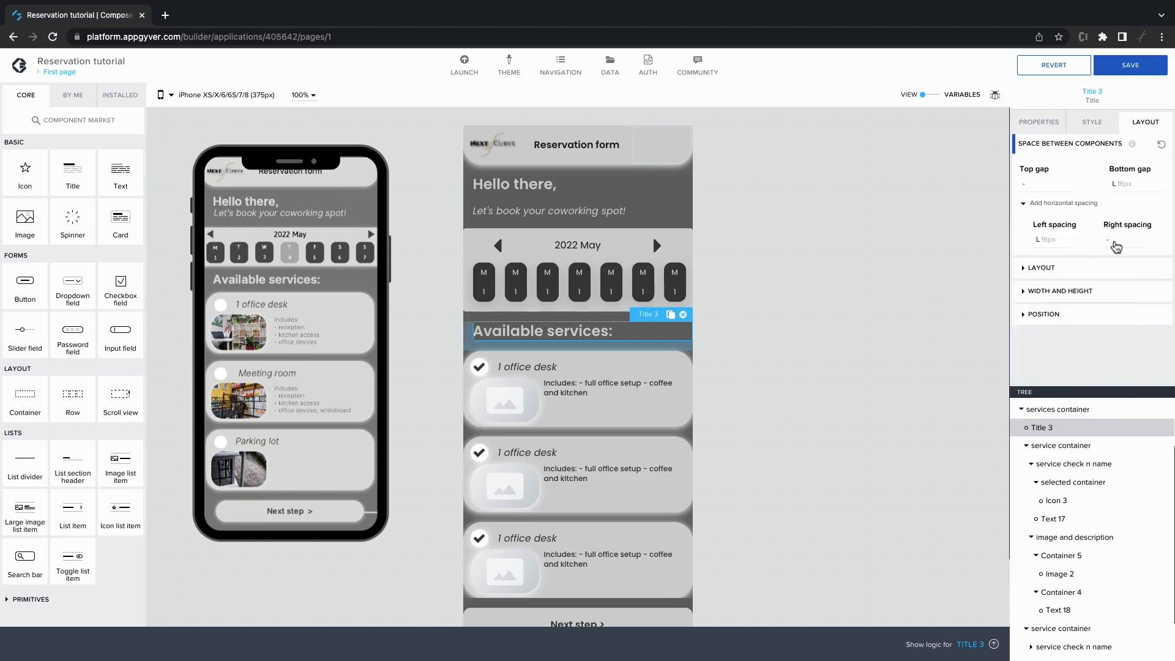
click(1112, 244)
click(1059, 336)
click(812, 349)
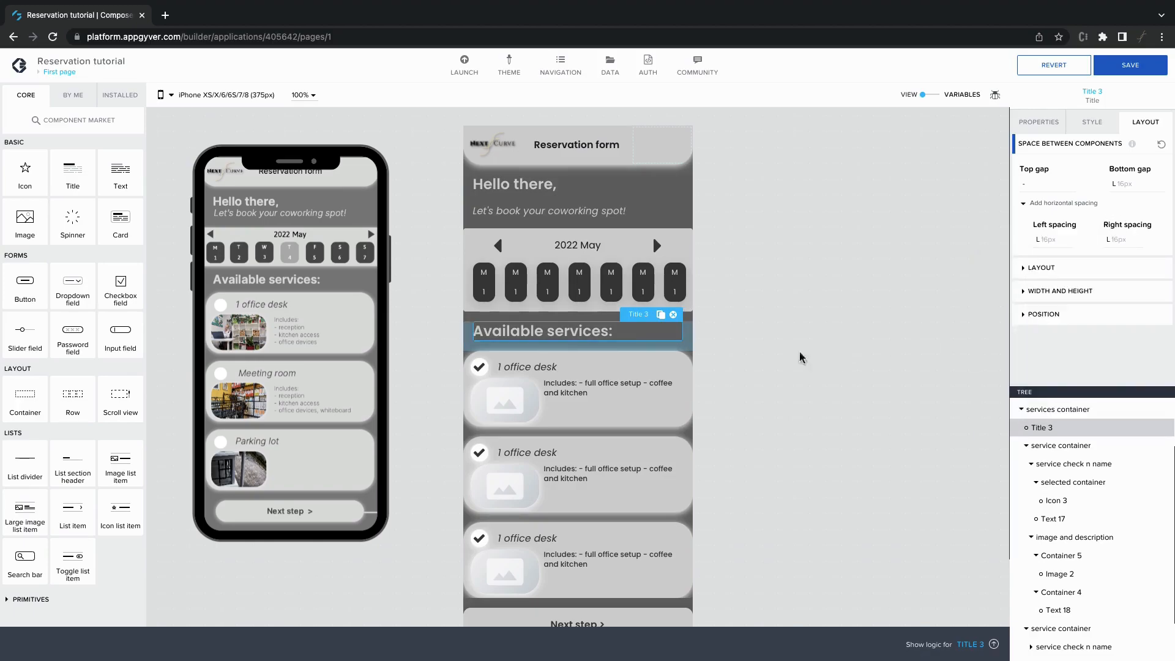
Step: Set the left and right spacing of the services container holding all three cards to L (16px)
click(688, 358)
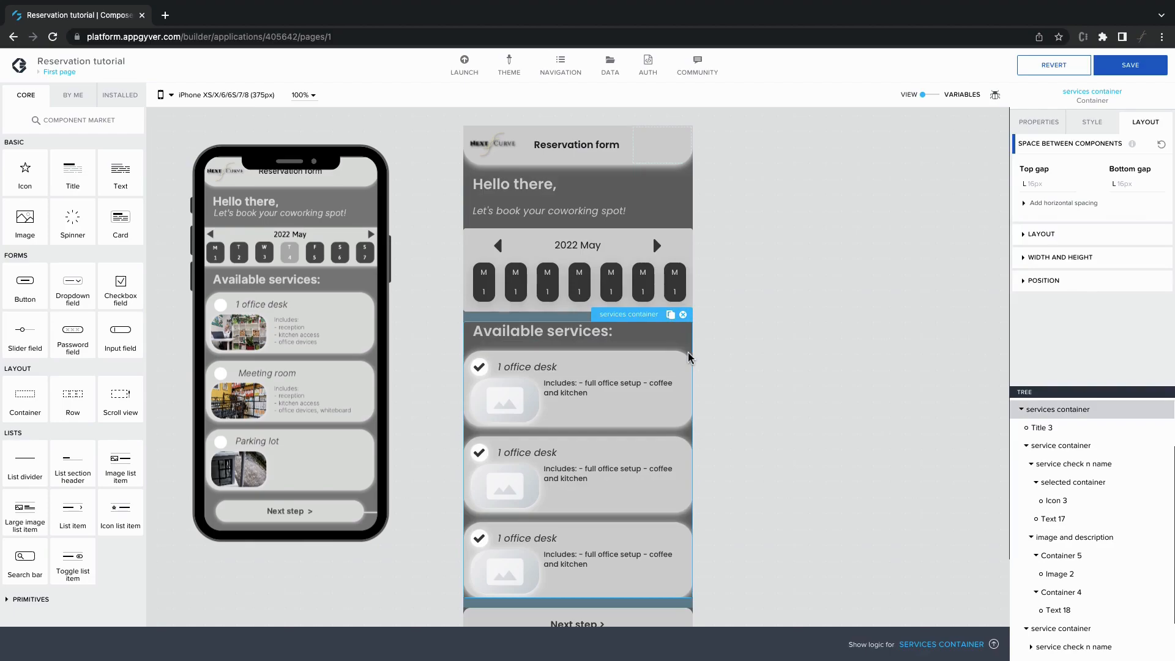
click(1071, 205)
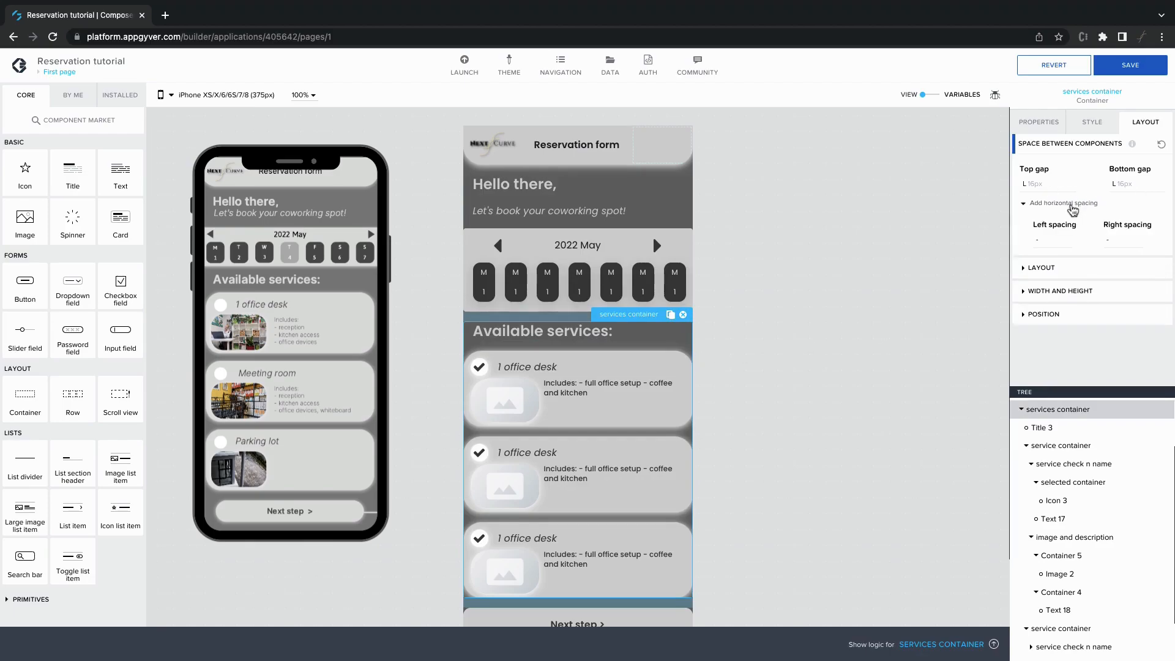
click(1055, 241)
click(1019, 332)
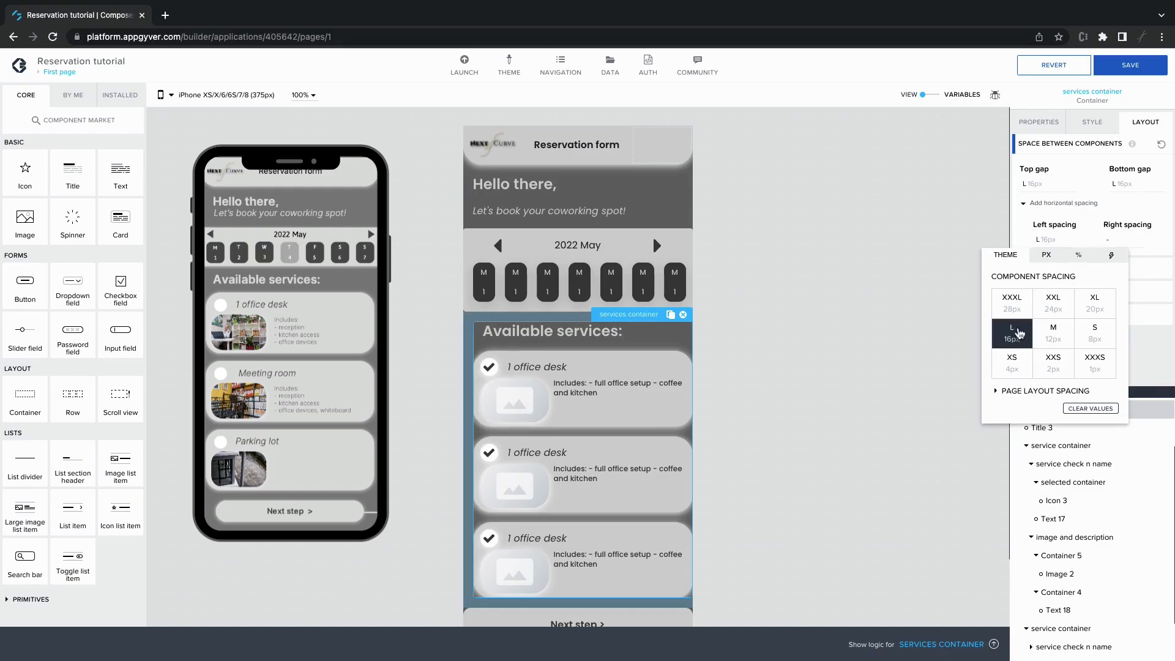
click(1131, 245)
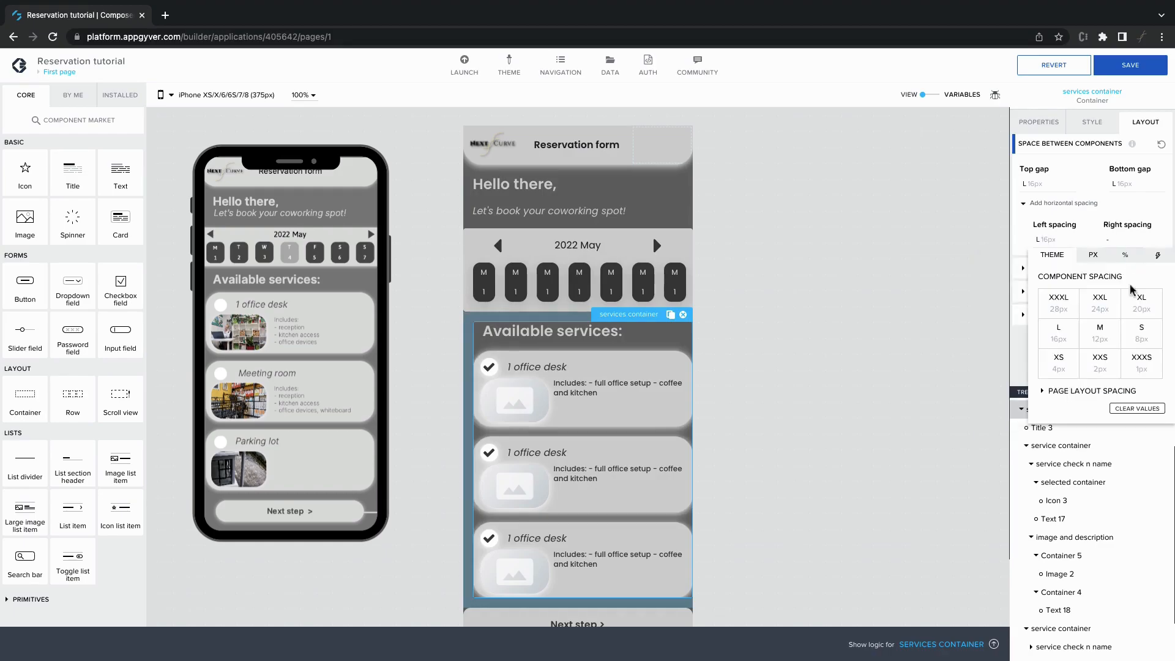
click(1063, 333)
click(807, 414)
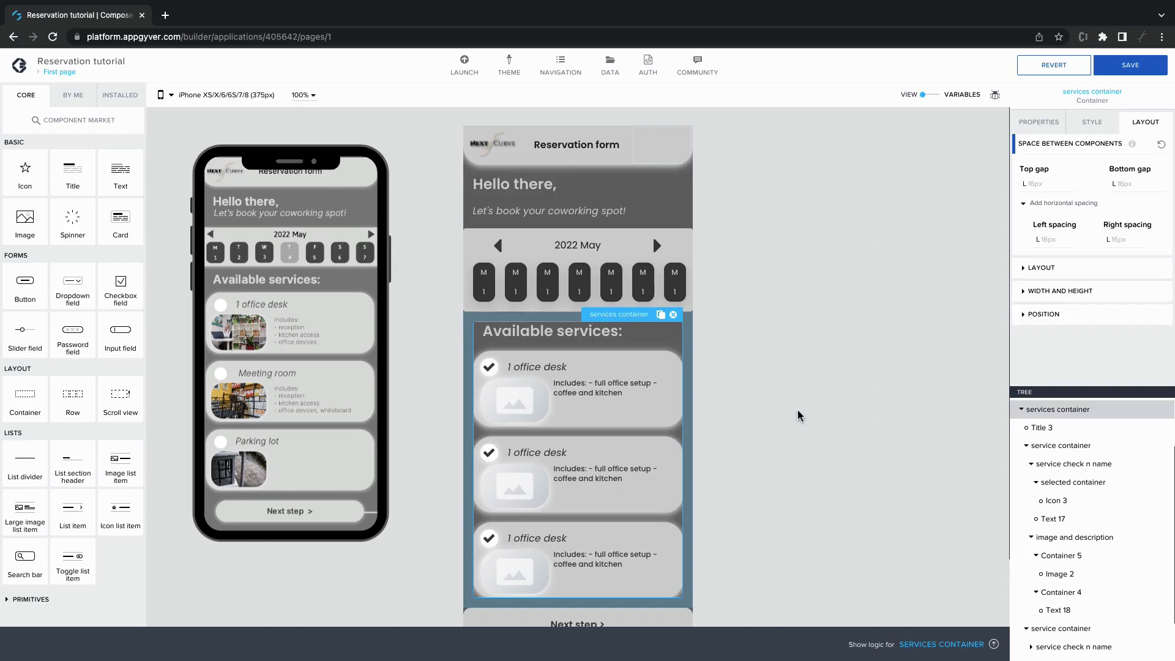
Step: Set the left and right spacing of the Next step button to M (12px)
scroll(798, 410, down, 2)
click(678, 542)
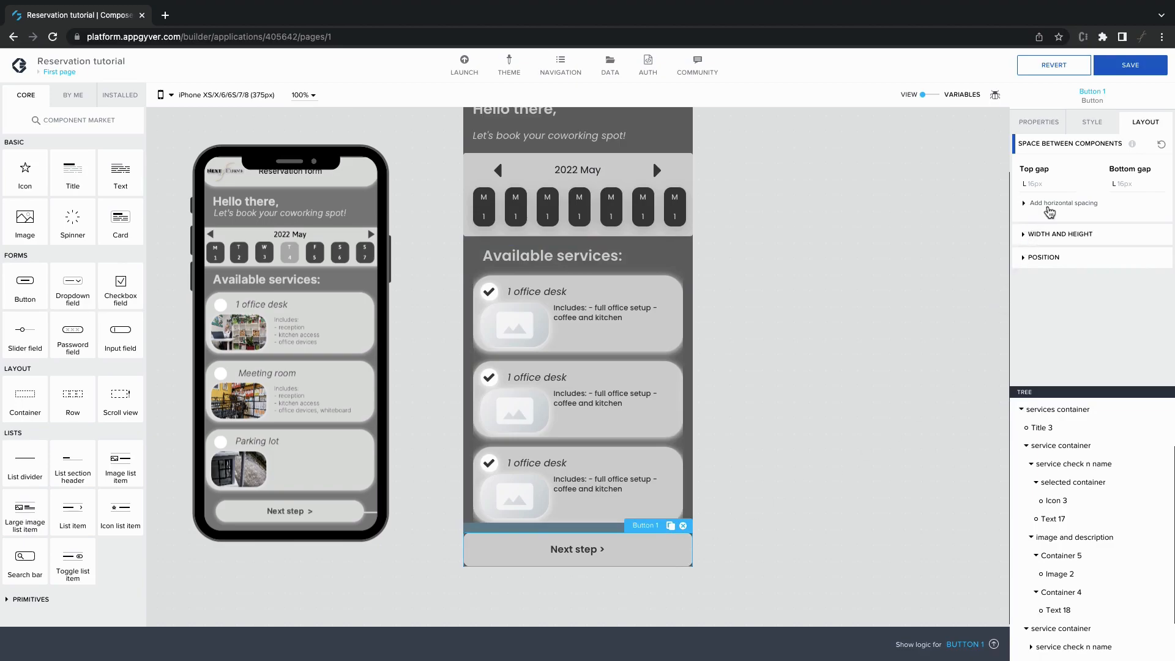
click(1051, 204)
click(1049, 244)
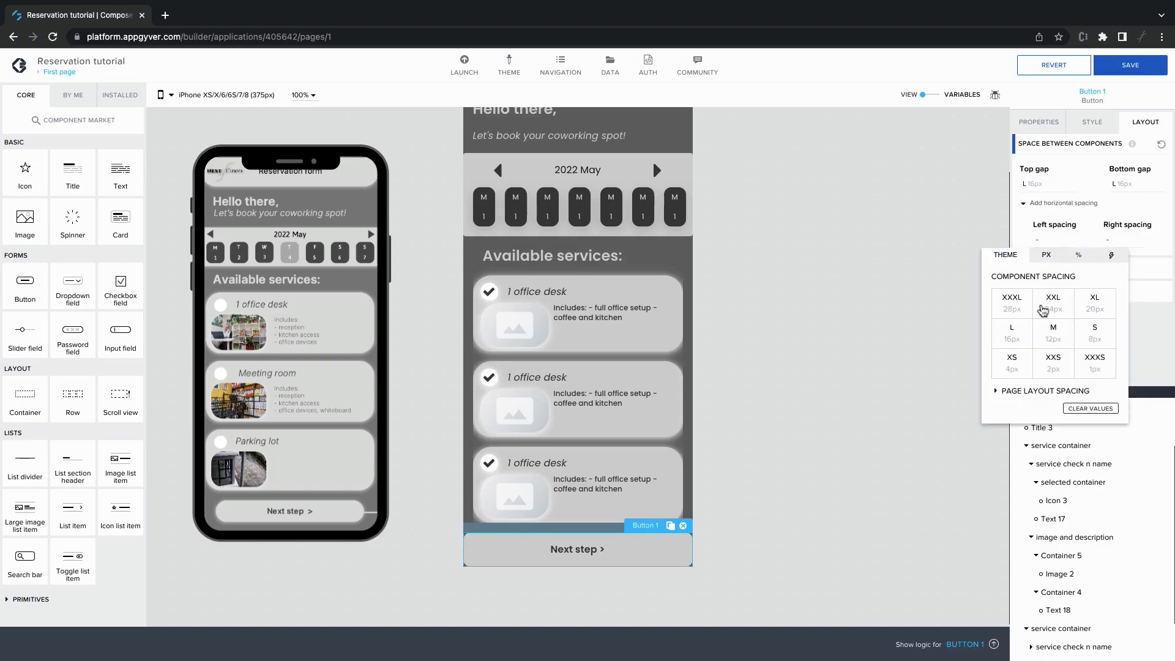
click(1013, 337)
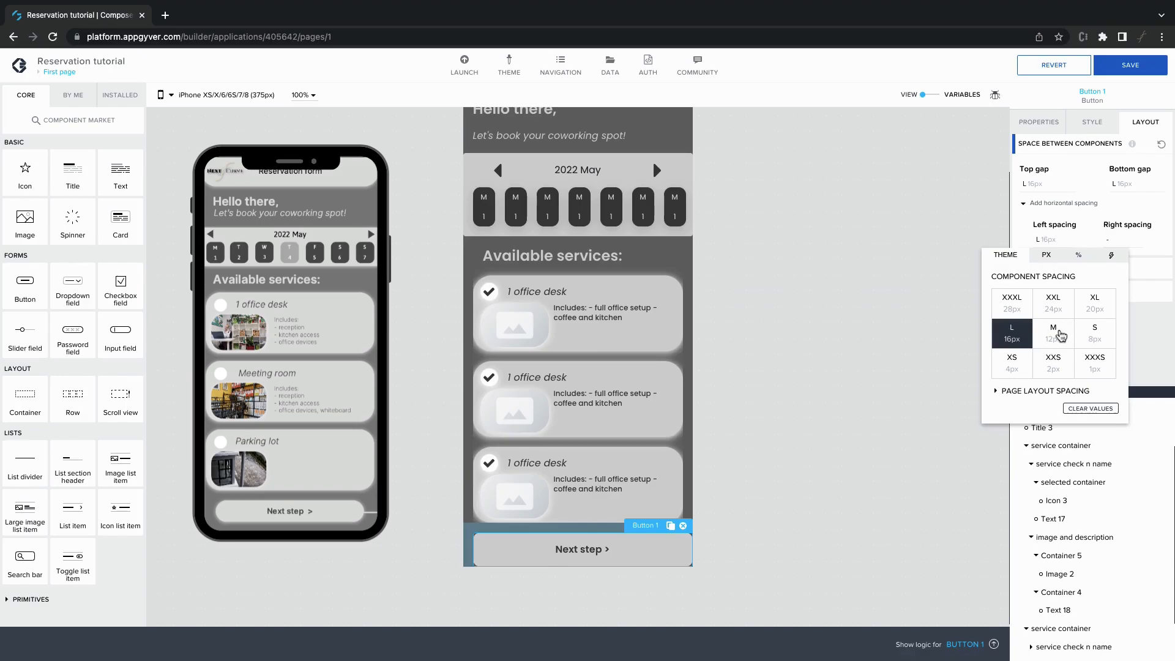
click(1061, 335)
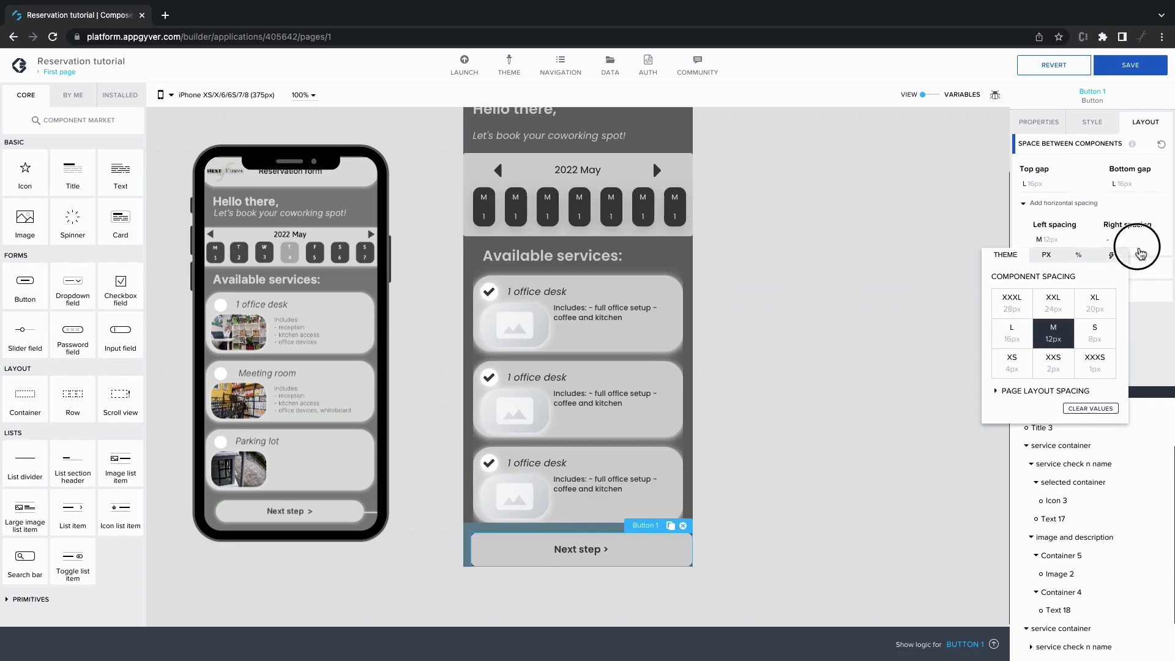
click(1127, 240)
click(1098, 337)
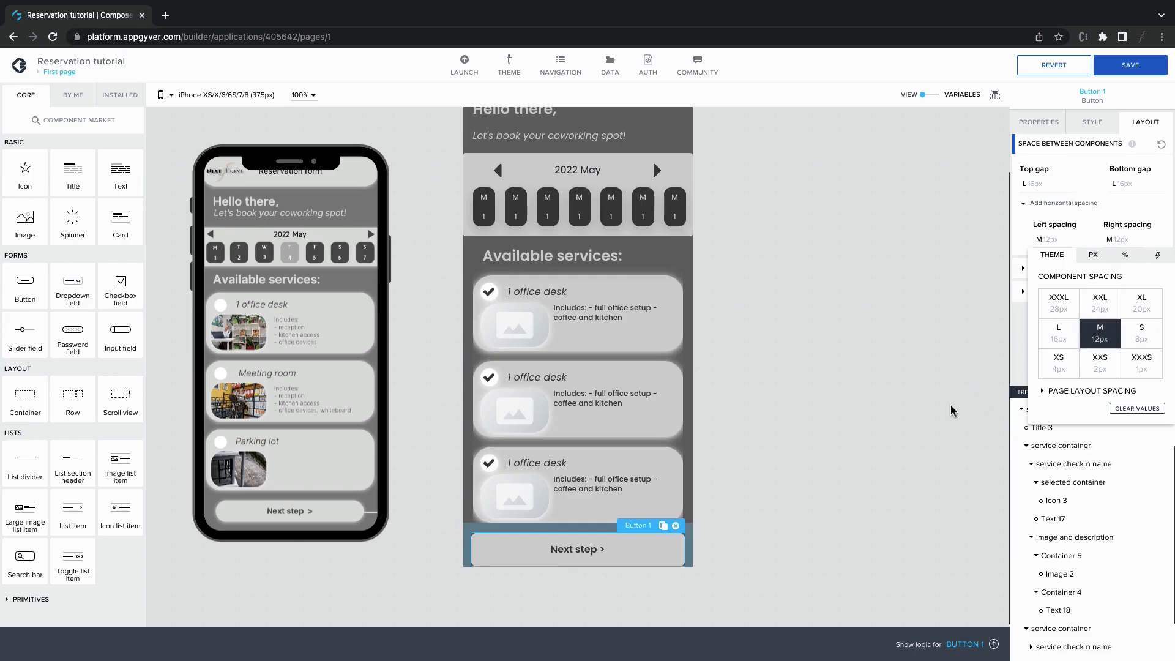
click(931, 432)
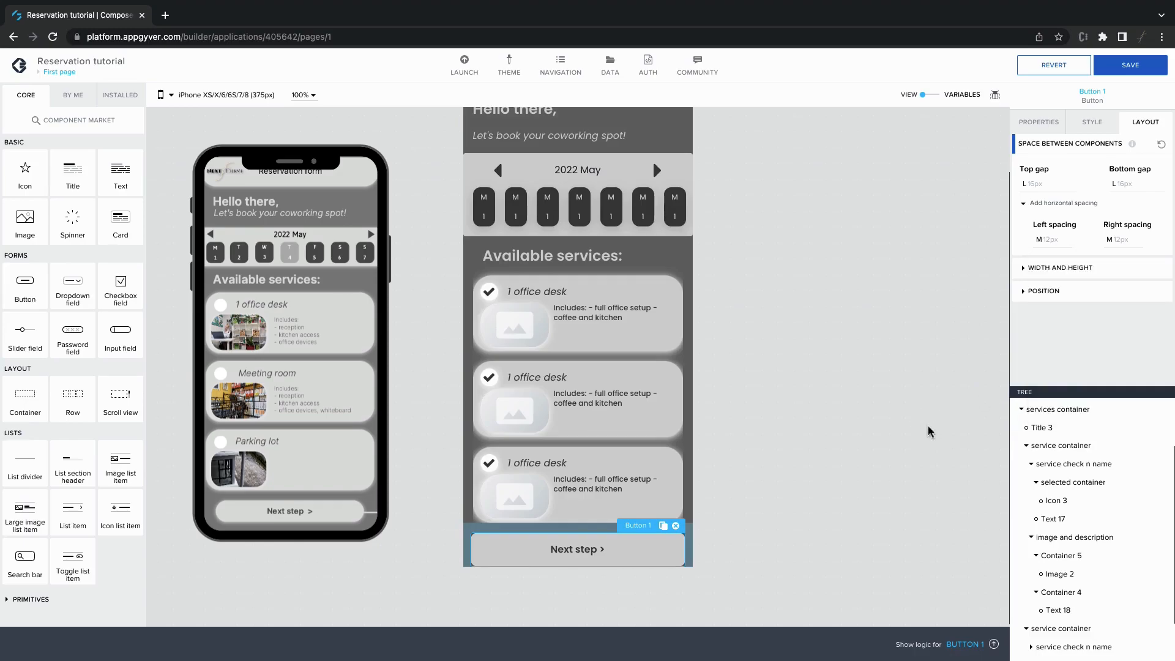
click(832, 421)
scroll(832, 410, up, 1)
scroll(832, 411, down, 1)
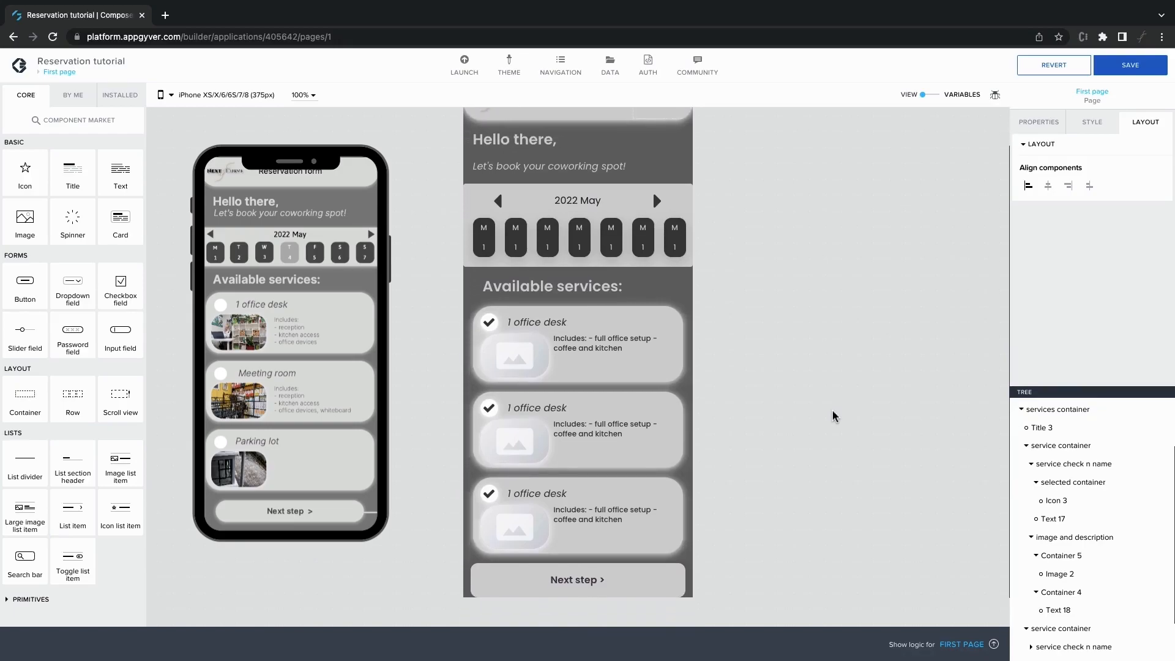
scroll(832, 416, down, 1)
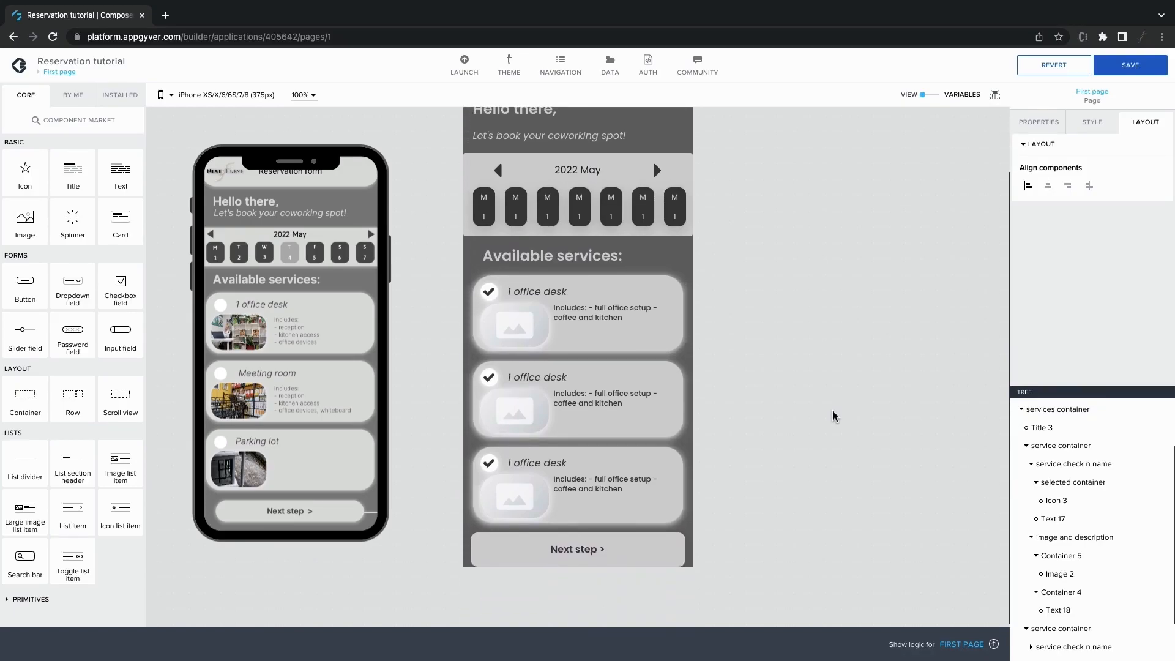
scroll(832, 416, up, 1)
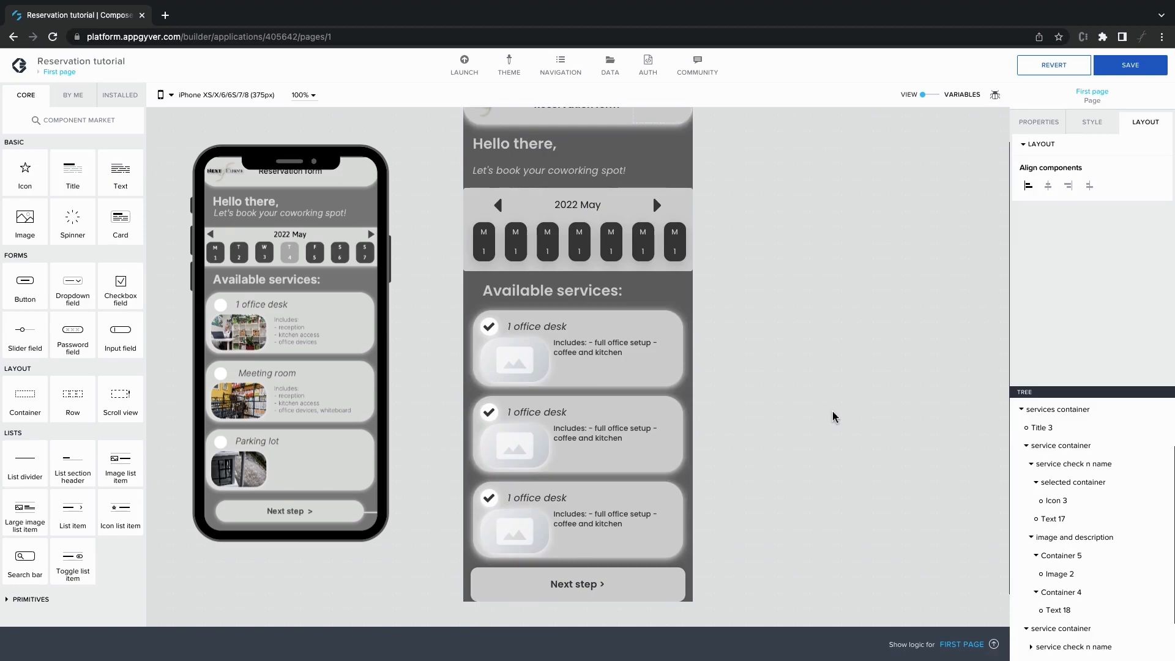
scroll(832, 416, up, 1)
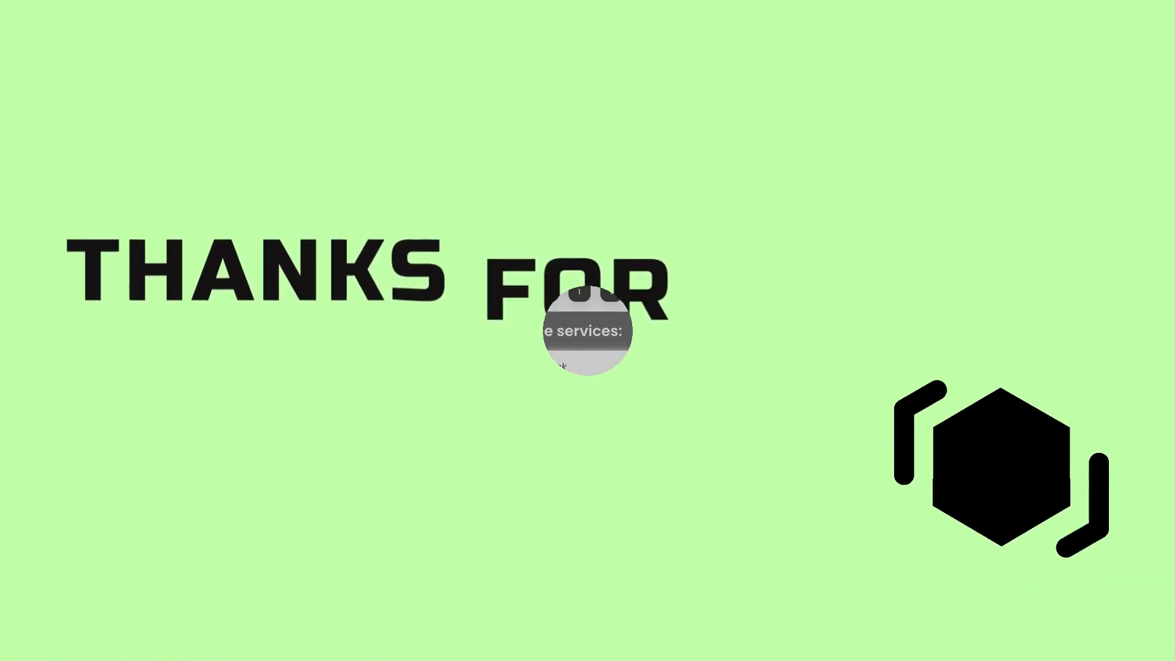